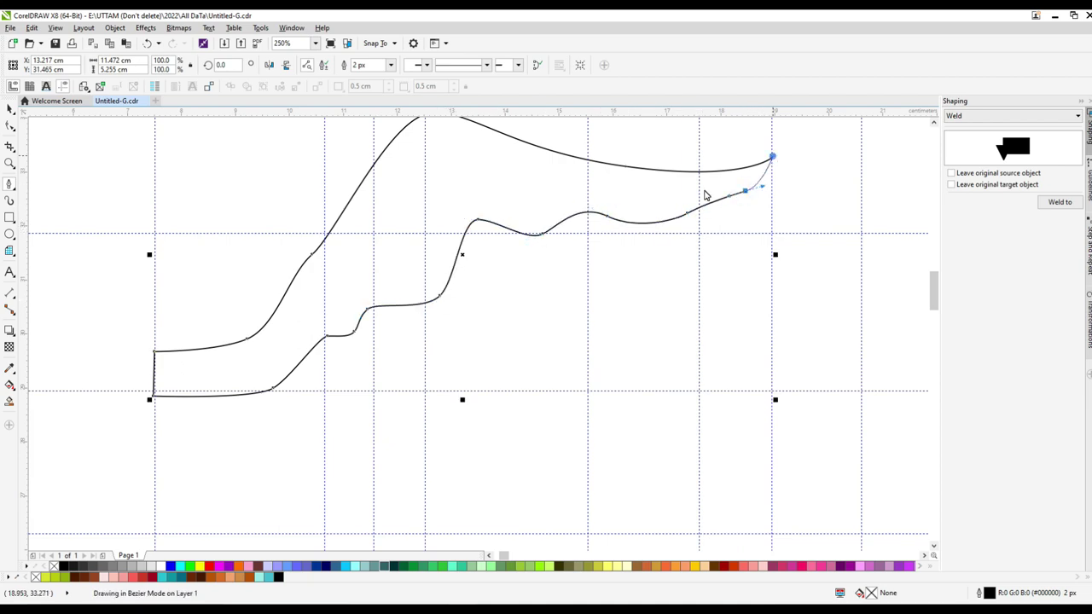
# Reshape the left rising edge of the hat-like outline into a smooth continuous curve
pyautogui.scroll(-2, 390, 348)
pyautogui.press('F10')
pyautogui.scroll(2, 410, 285)
pyautogui.moveTo(409, 285)
pyautogui.mouseDown()
pyautogui.moveTo(426, 239)
pyautogui.moveTo(401, 282)
pyautogui.mouseUp()
pyautogui.scroll(2, 401, 282)
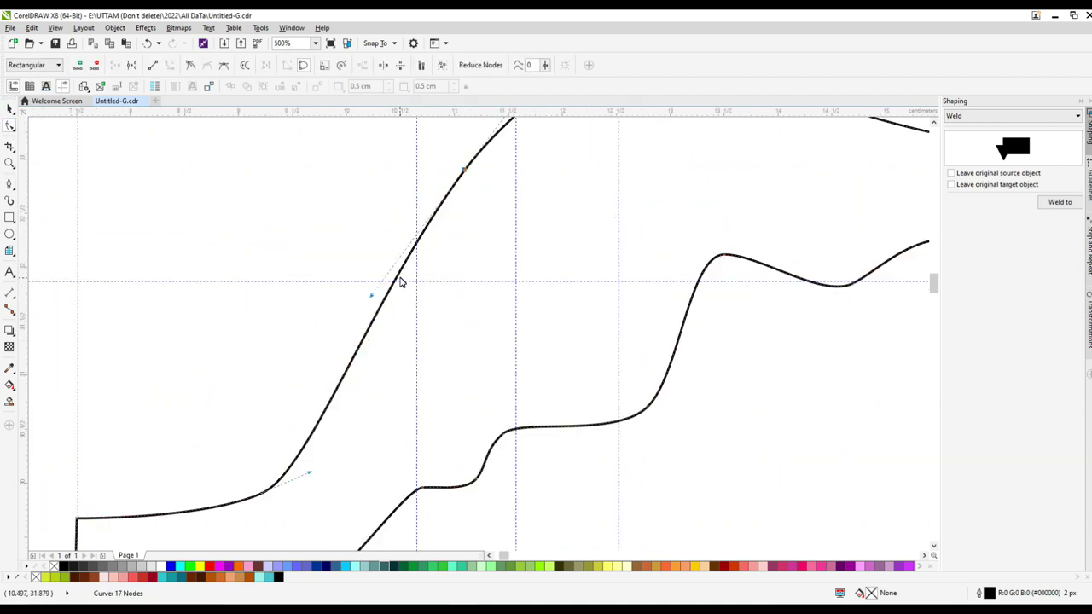
# Adjust the nodes along the hat outline's upper edge so it slopes down smoothly to the pointed right tip
pyautogui.scroll(-4, 401, 282)
pyautogui.click(554, 245)
pyautogui.scroll(2, 554, 245)
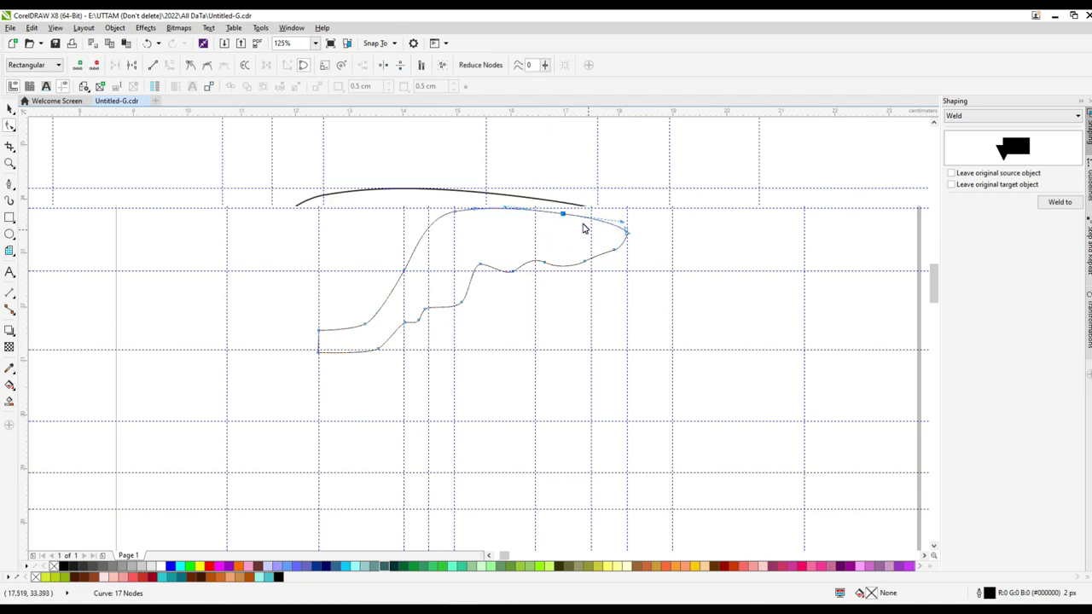
pyautogui.scroll(-1, 748, 306)
pyautogui.scroll(1, 707, 316)
pyautogui.scroll(-2, 707, 316)
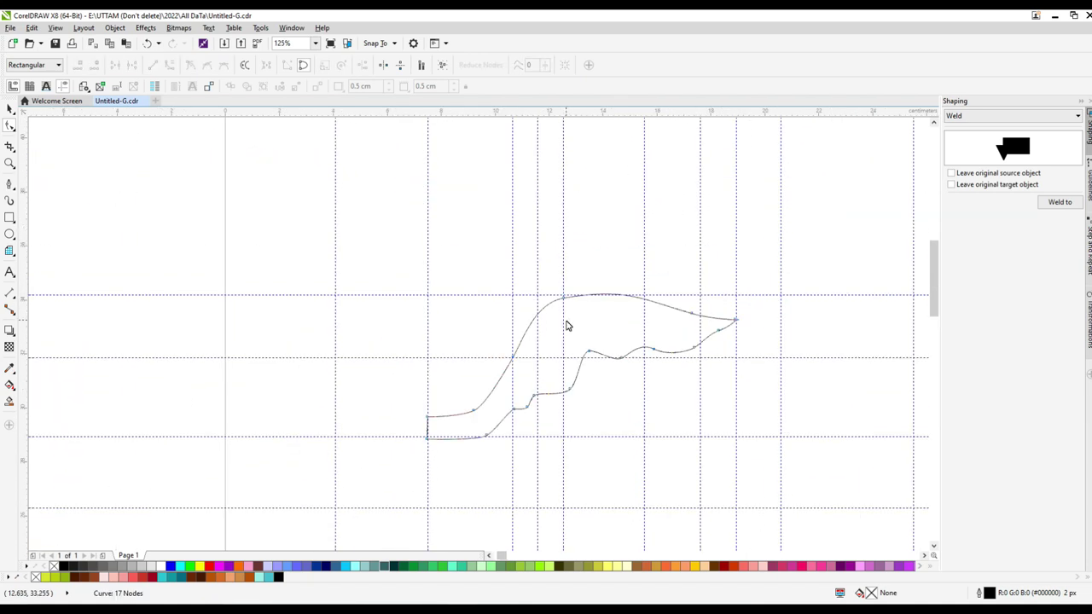
pyautogui.click(565, 299)
pyautogui.scroll(1, 565, 299)
pyautogui.scroll(-2, 538, 318)
# Draw an upright ellipse about 5.7 cm wide beneath the hat outline and convert it to curves
pyautogui.click(10, 233)
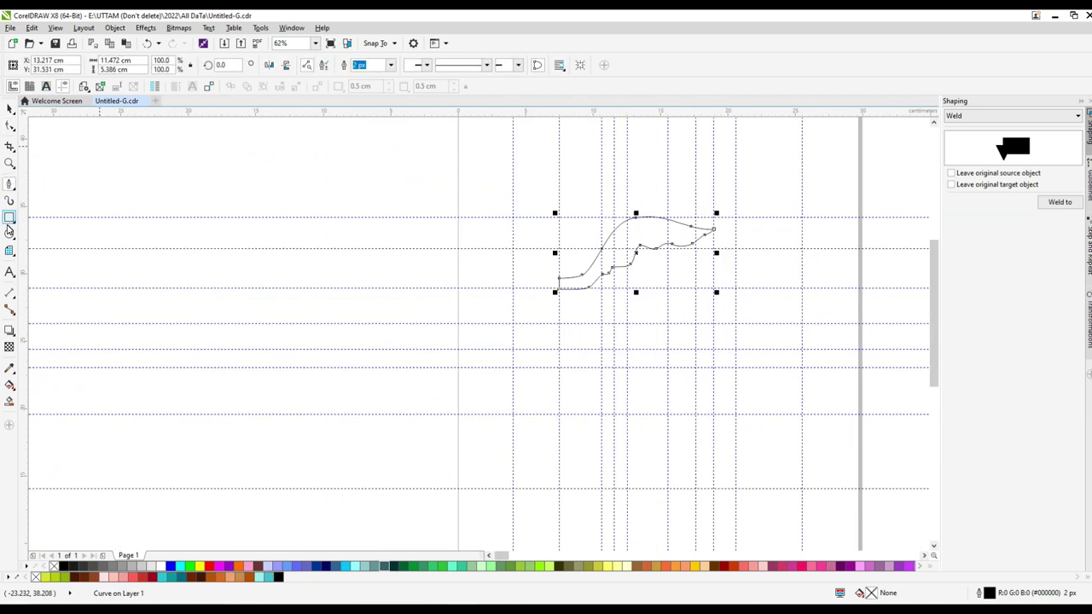
pyautogui.scroll(2, 521, 276)
pyautogui.moveTo(551, 268); pyautogui.dragTo(704, 410)
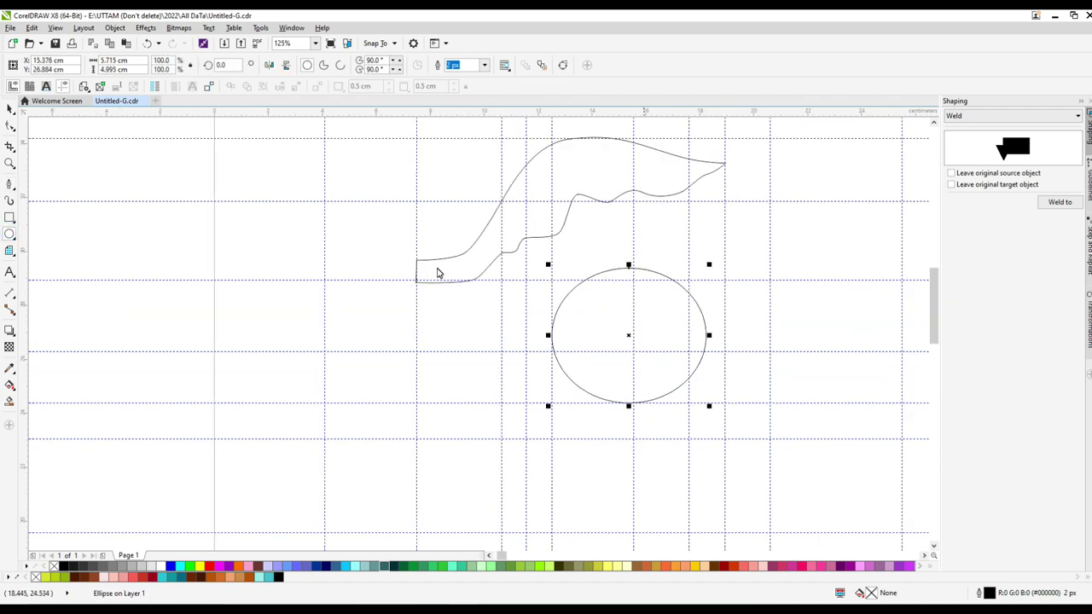
pyautogui.moveTo(629, 264); pyautogui.dragTo(629, 232)
pyautogui.hotkey('ctrl', 'q')
# Add a node on the ellipse's upper left and flatten its left side along the vertical guideline
pyautogui.press('F10')
pyautogui.scroll(3, 541, 319)
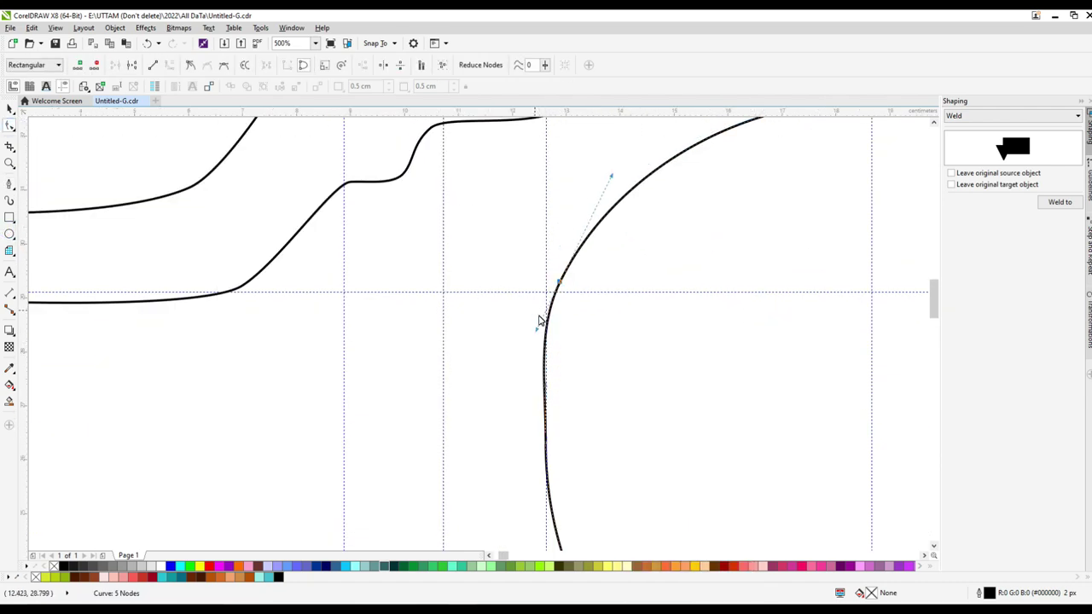
pyautogui.scroll(-3, 537, 348)
pyautogui.scroll(5, 541, 336)
pyautogui.scroll(-2, 528, 473)
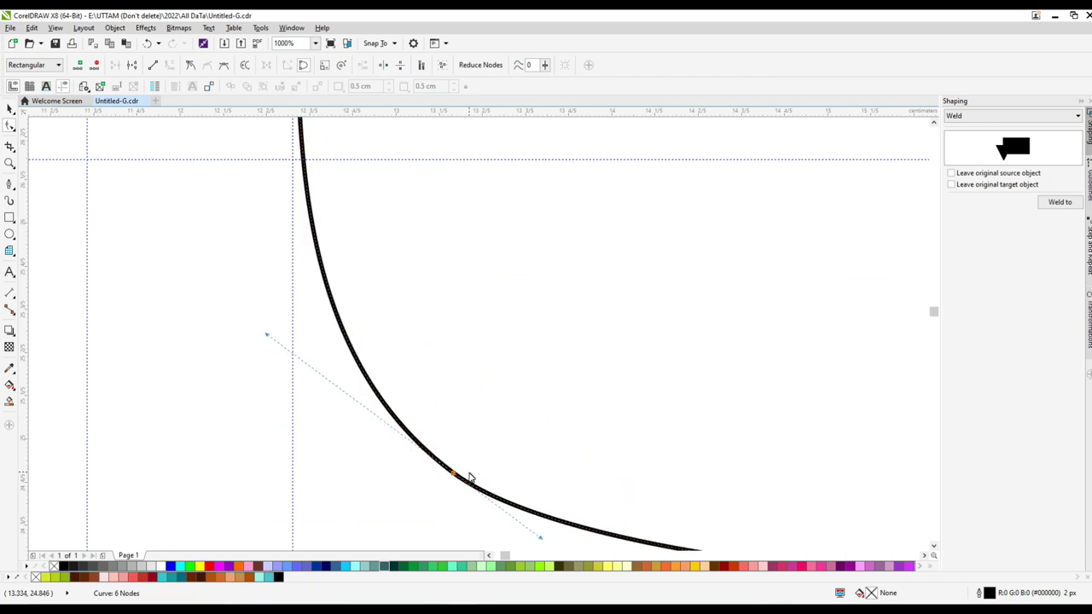
# Smooth the head curve's lower left and move its bottom node onto the crossing guidelines
pyautogui.doubleClick(453, 472)
pyautogui.scroll(-2, 452, 474)
pyautogui.hotkey('ctrl', 'z')
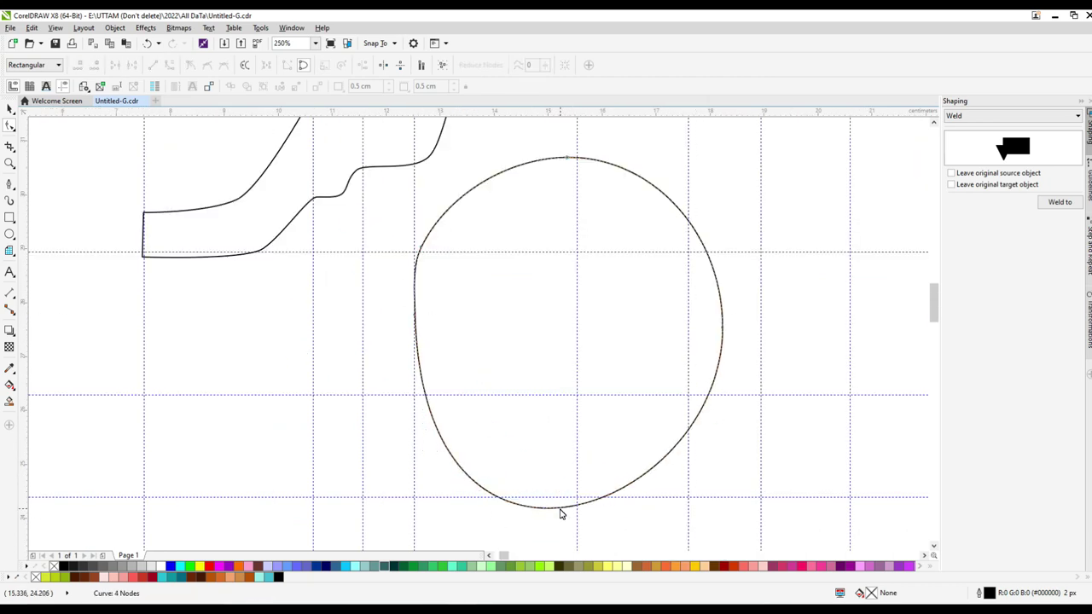
pyautogui.click(566, 498)
pyautogui.scroll(-1, 577, 449)
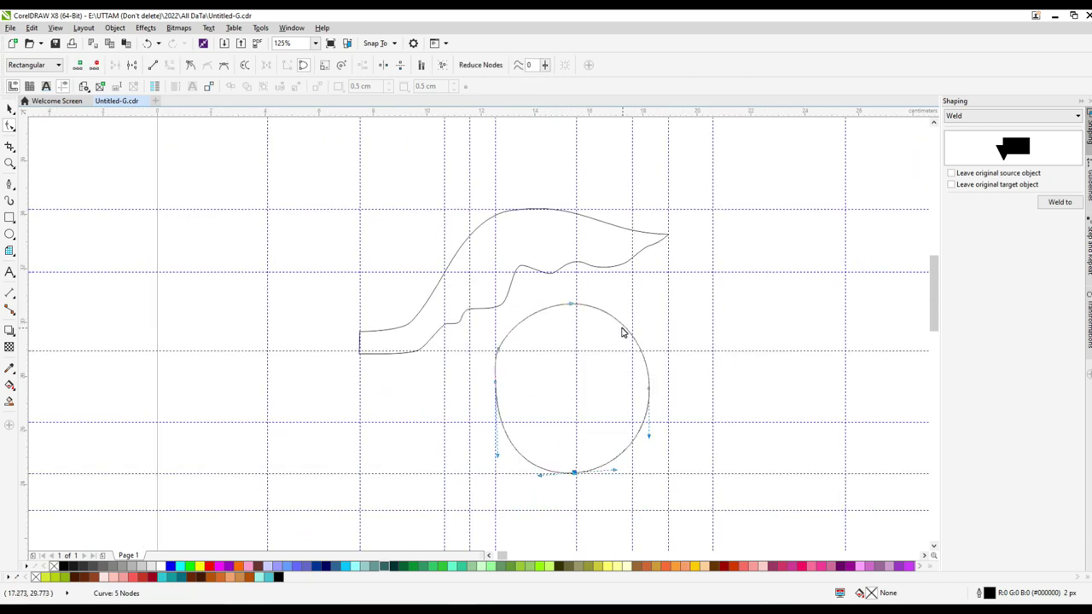
# Add a node on the head curve's upper right and pull it up to the guideline as a peak
pyautogui.scroll(2, 623, 333)
pyautogui.doubleClick(602, 264)
pyautogui.moveTo(602, 264); pyautogui.dragTo(582, 159)
pyautogui.scroll(-2, 492, 285)
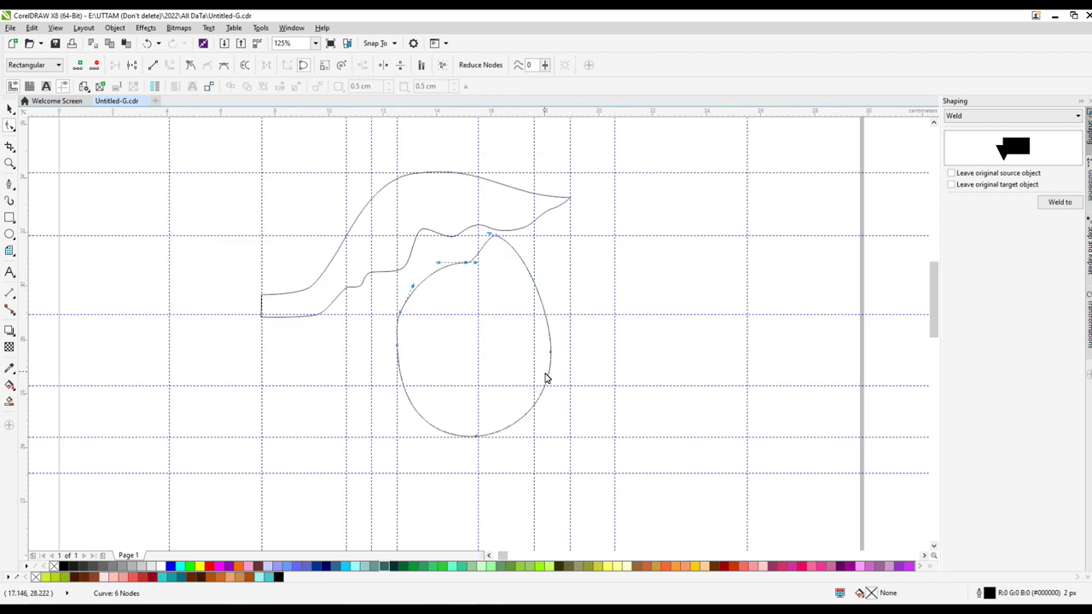
# Move the head curve's right-side node lower and round the lower-right edge
pyautogui.click(551, 350)
pyautogui.click(492, 435)
pyautogui.scroll(1, 495, 436)
pyautogui.moveTo(504, 425)
pyautogui.mouseDown()
pyautogui.moveTo(517, 433)
pyautogui.moveTo(496, 434)
pyautogui.mouseUp()
pyautogui.scroll(-2, 570, 273)
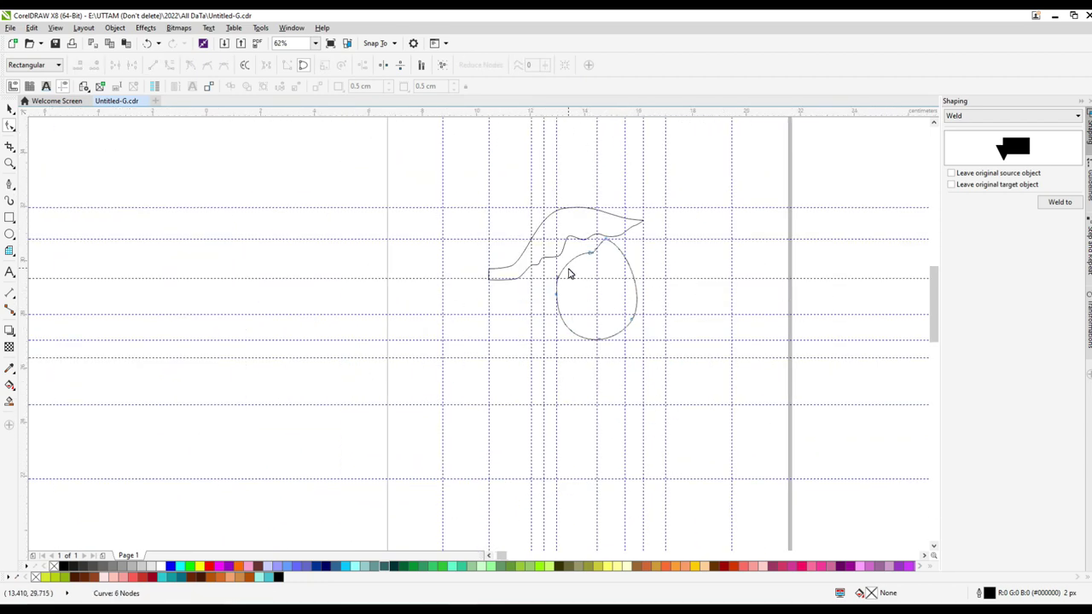
# Add nodes on the head curve's upper left and shape them into a sharp zigzag tuft
pyautogui.scroll(2, 548, 310)
pyautogui.moveTo(546, 300)
pyautogui.mouseDown()
pyautogui.moveTo(577, 243)
pyautogui.moveTo(555, 285)
pyautogui.mouseUp()
pyautogui.doubleClick(587, 245)
pyautogui.scroll(3, 555, 285)
pyautogui.scroll(-1, 504, 310)
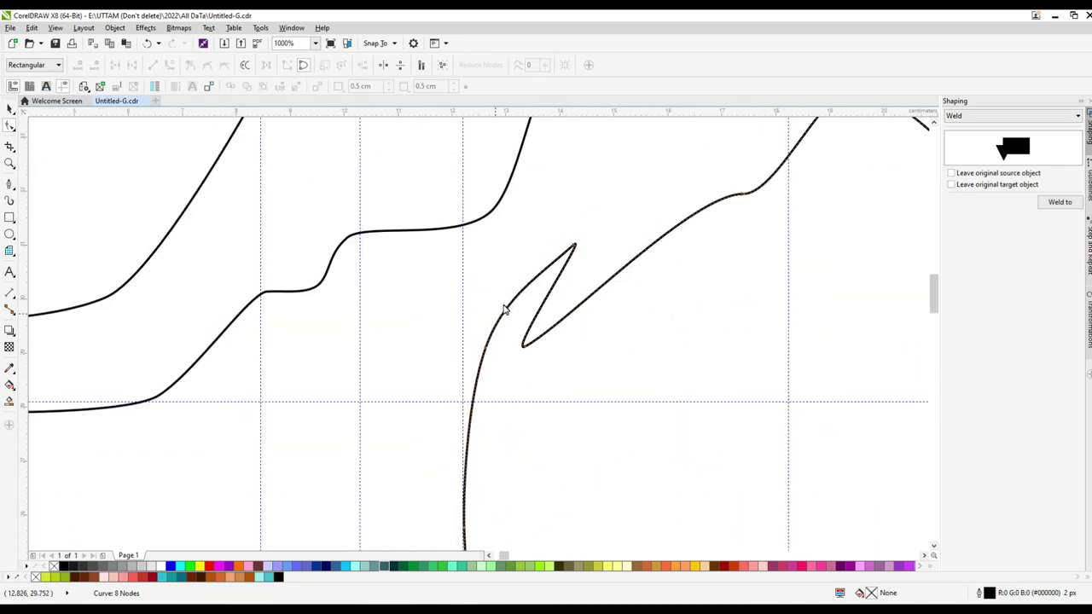
pyautogui.scroll(1, 504, 310)
pyautogui.scroll(2, 478, 329)
pyautogui.scroll(-3, 385, 419)
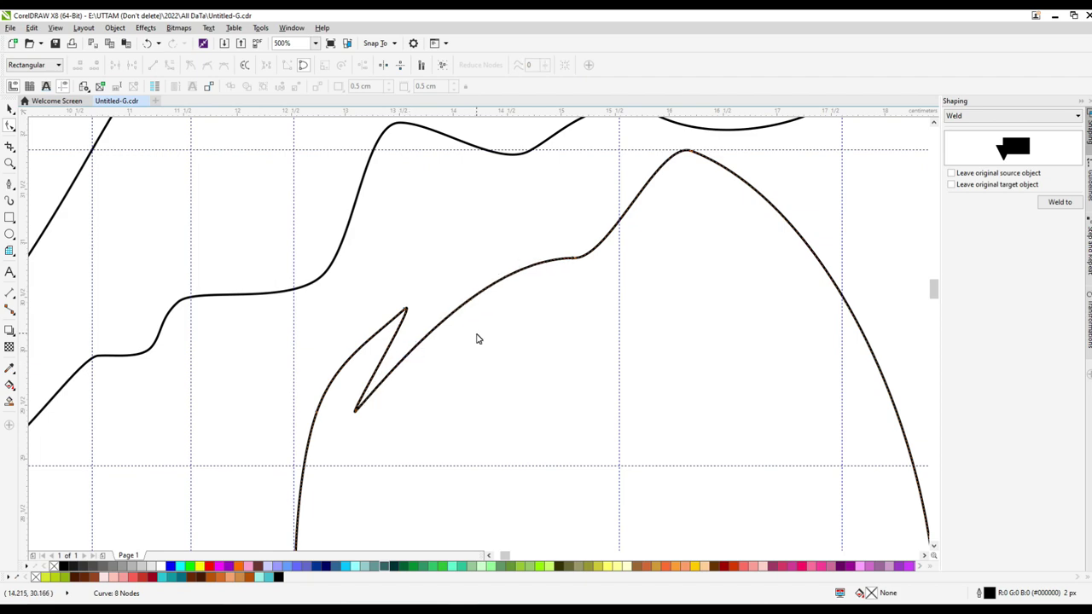
# Add nodes around the upper-right peak and bend the slope on its right side inward
pyautogui.doubleClick(449, 313)
pyautogui.scroll(2, 597, 220)
pyautogui.moveTo(606, 263); pyautogui.dragTo(670, 312)
pyautogui.scroll(-2, 670, 312)
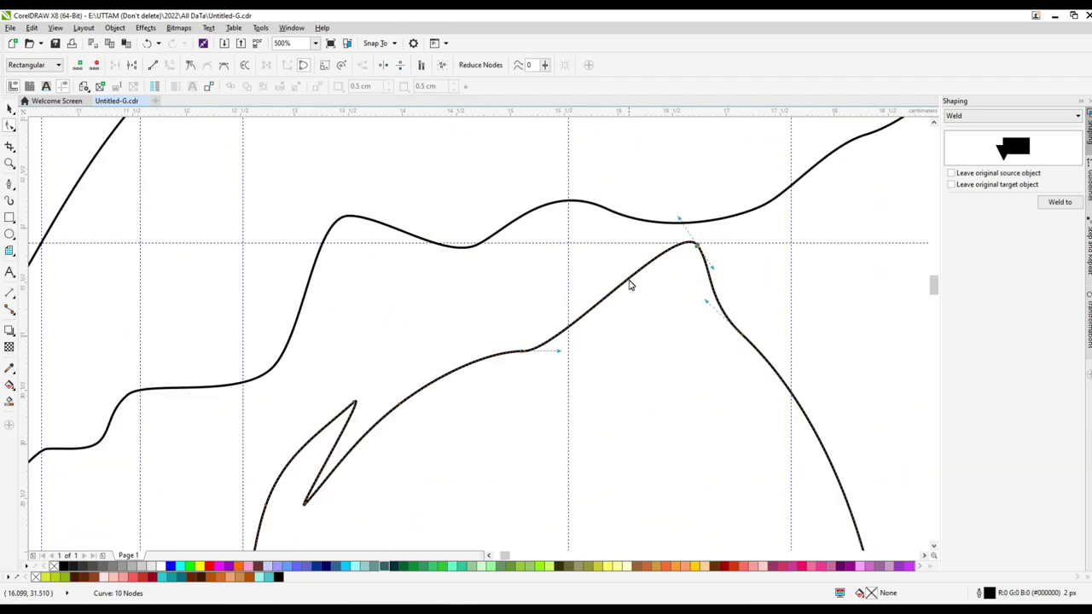
# Form a second zigzag spike just left of the upper-right peak, with its tip on the horizontal guideline
pyautogui.moveTo(583, 338); pyautogui.dragTo(597, 245)
pyautogui.scroll(2, 590, 317)
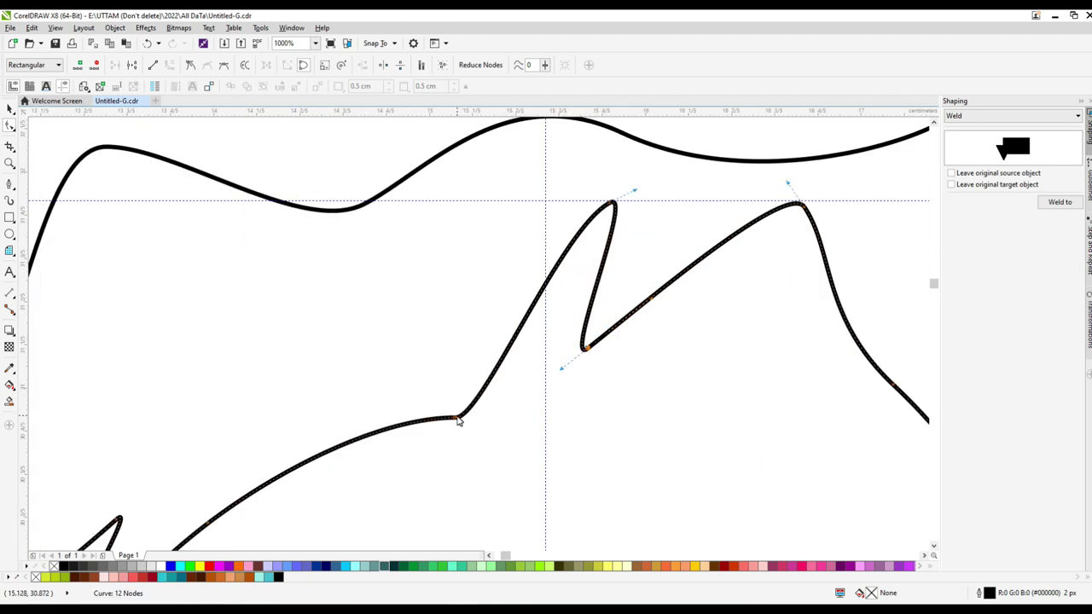
pyautogui.moveTo(585, 358); pyautogui.dragTo(483, 377)
pyautogui.scroll(4, 576, 234)
pyautogui.scroll(-5, 575, 233)
pyautogui.moveTo(674, 254); pyautogui.dragTo(602, 339)
pyautogui.scroll(2, 602, 338)
pyautogui.scroll(-5, 613, 313)
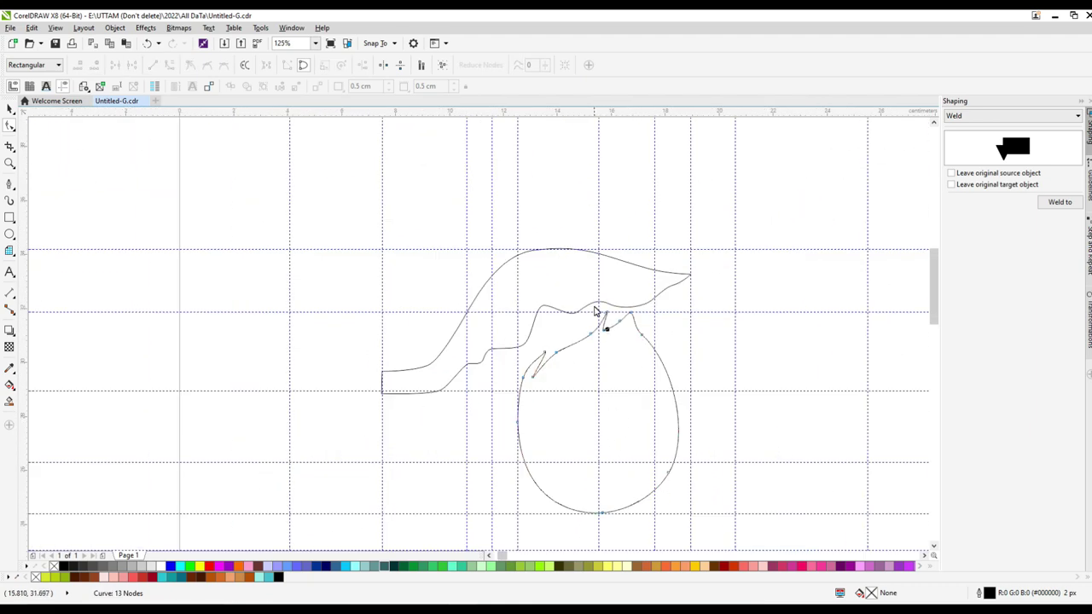
# Clean up the spike's nodes and smooth the head curve's lower-right side
pyautogui.scroll(4, 595, 311)
pyautogui.click(658, 293)
pyautogui.scroll(-2, 657, 294)
pyautogui.scroll(2, 693, 440)
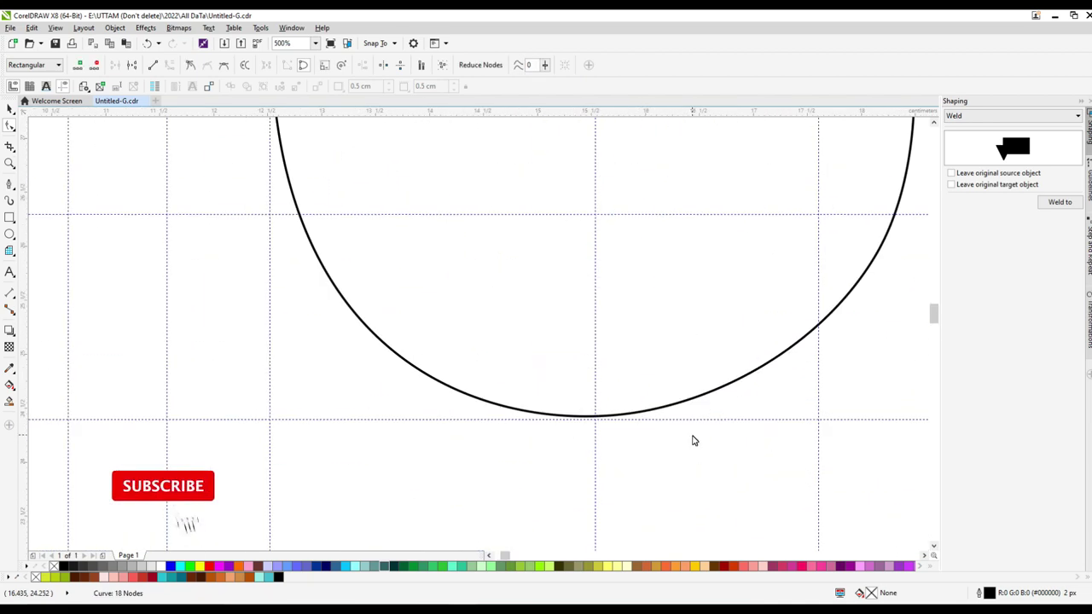
pyautogui.scroll(-4, 612, 421)
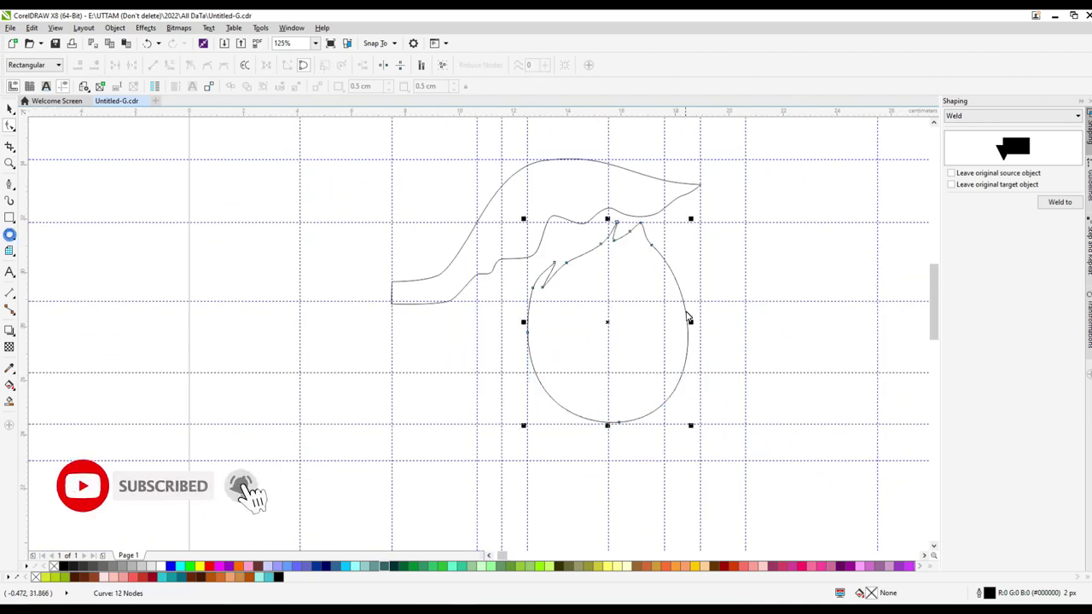
# Draw an eye circle about 0.83 cm wide on the left of the face, with a smaller circle inside its left edge
pyautogui.moveTo(545, 324); pyautogui.dragTo(585, 362)
pyautogui.scroll(6, 741, 244)
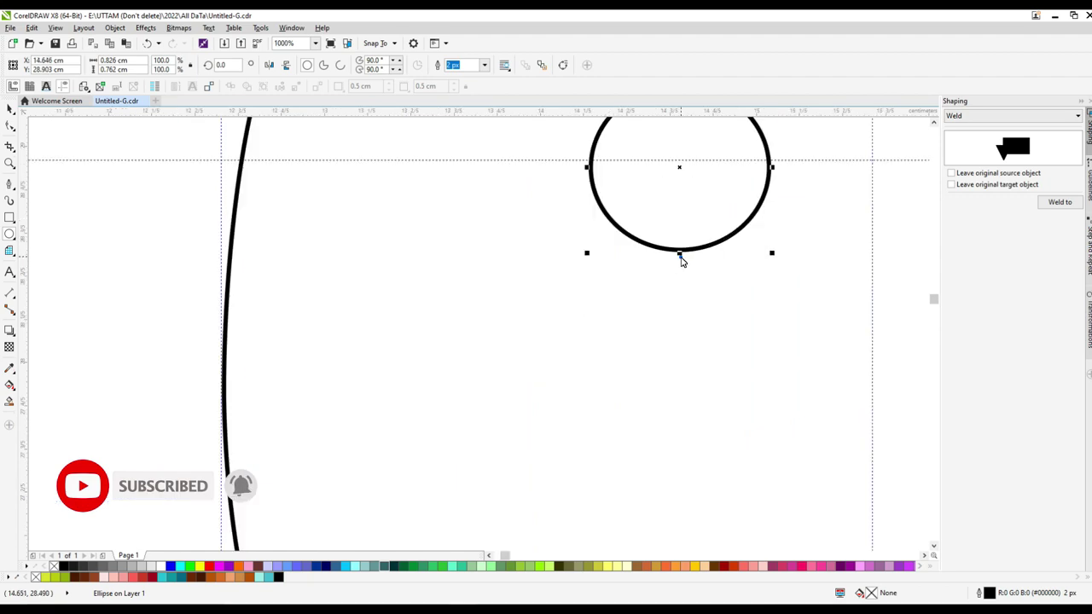
pyautogui.scroll(-4, 680, 259)
pyautogui.scroll(2, 609, 188)
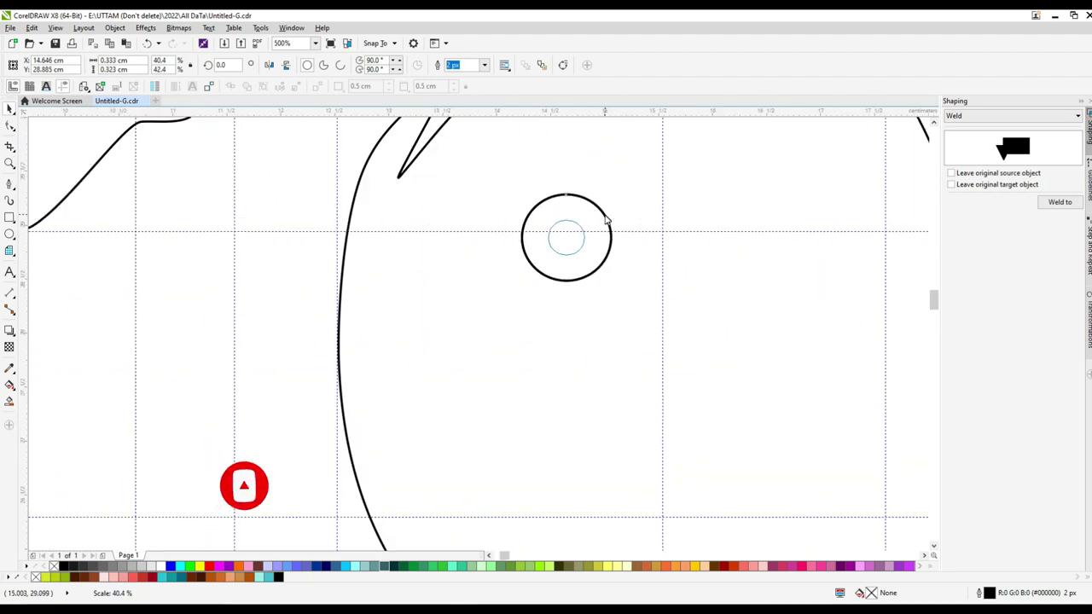
pyautogui.moveTo(590, 233); pyautogui.dragTo(597, 237)
# Try to place a copy of the two eye circles on the right side of the face
pyautogui.scroll(-2, 565, 236)
pyautogui.moveTo(666, 223); pyautogui.dragTo(666, 223)
pyautogui.scroll(3, 666, 224)
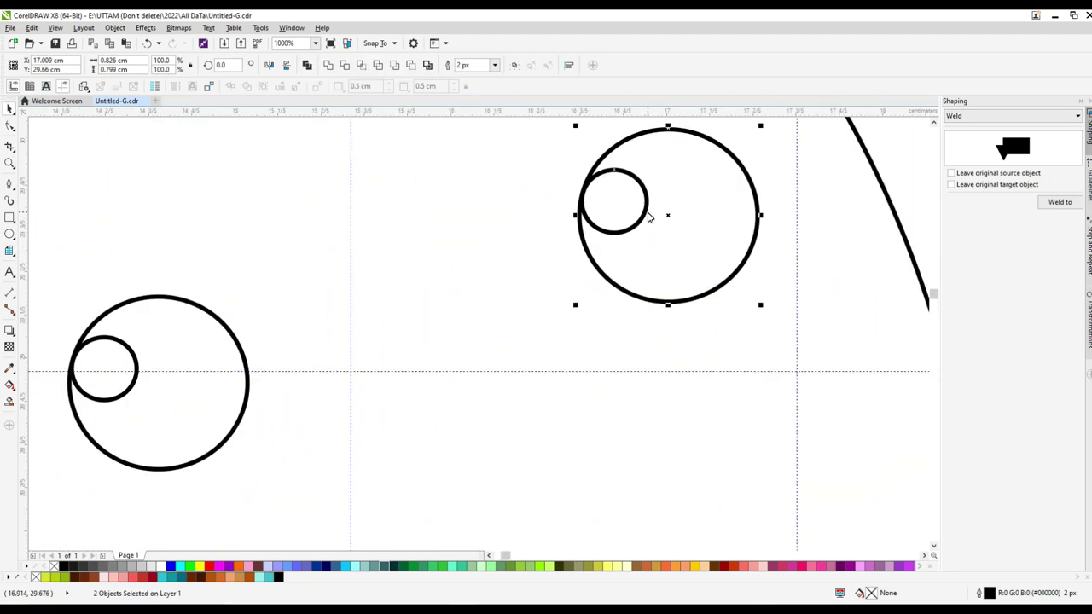
pyautogui.hotkey('ctrl', 'z')
pyautogui.scroll(-3, 247, 312)
# Group the two eye circles and place a copy rotated about 220.1° on the right side of the face
pyautogui.hotkey('ctrl', 'g')
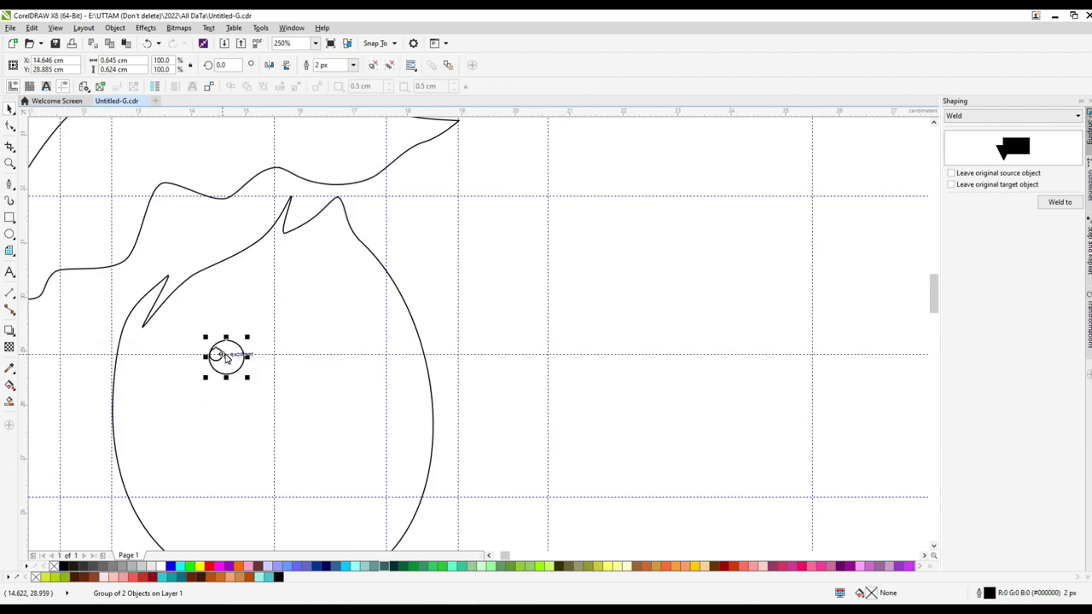
pyautogui.scroll(3, 354, 316)
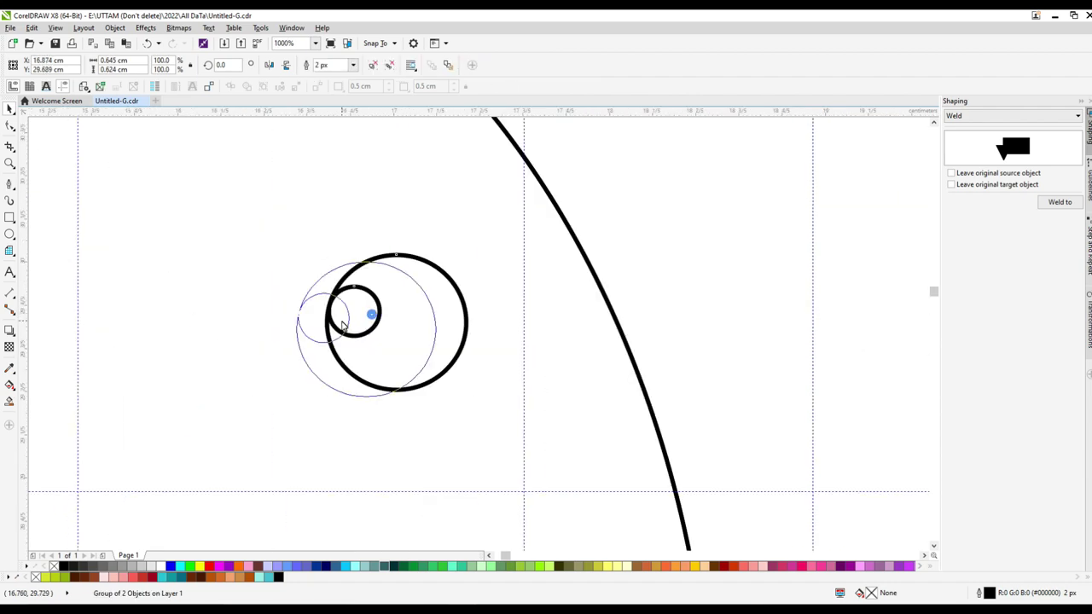
pyautogui.click(354, 312)
pyautogui.moveTo(375, 330); pyautogui.dragTo(386, 315)
pyautogui.scroll(-3, 365, 341)
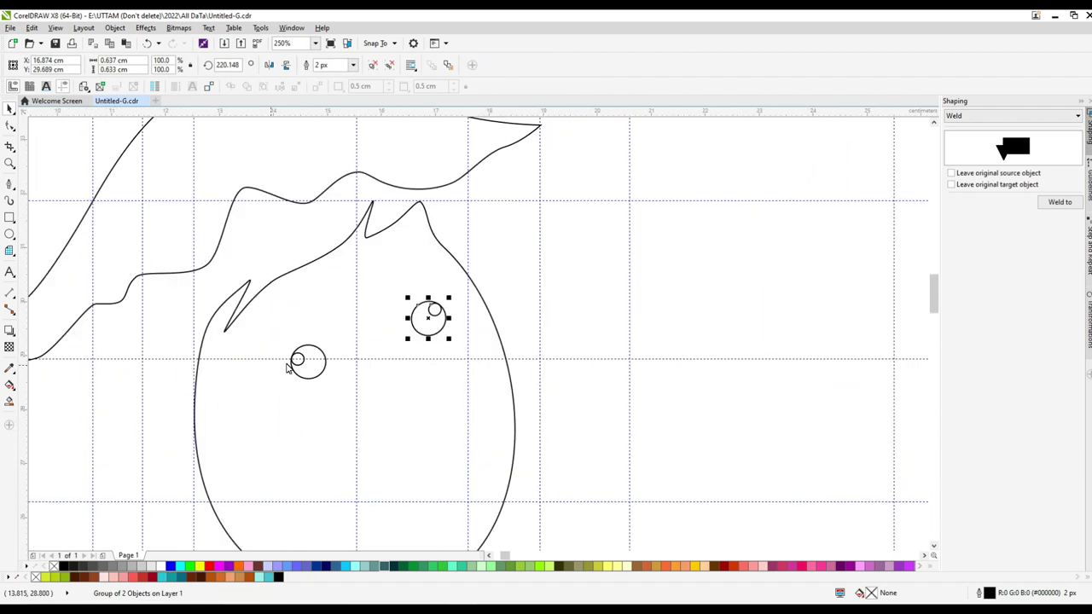
# Rotate the left eye group by about 41.3°
pyautogui.scroll(2, 306, 353)
pyautogui.doubleClick(339, 375)
pyautogui.scroll(-4, 345, 378)
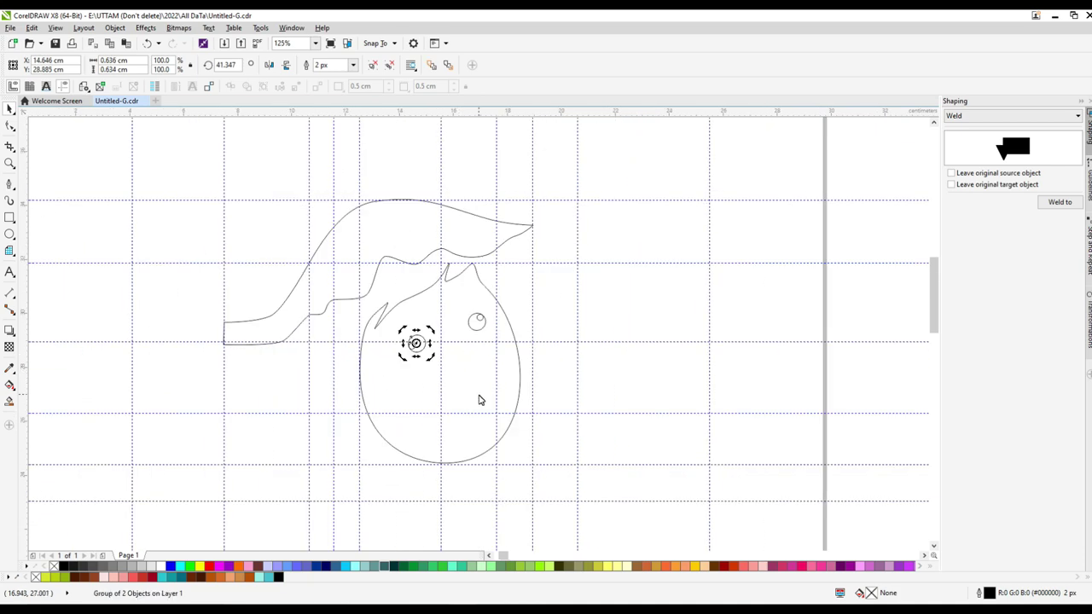
# Shrink the head curve to about 5.62 cm wide by 5.61 cm high
pyautogui.click(482, 402)
pyautogui.press('F10')
pyautogui.moveTo(523, 340); pyautogui.dragTo(514, 341)
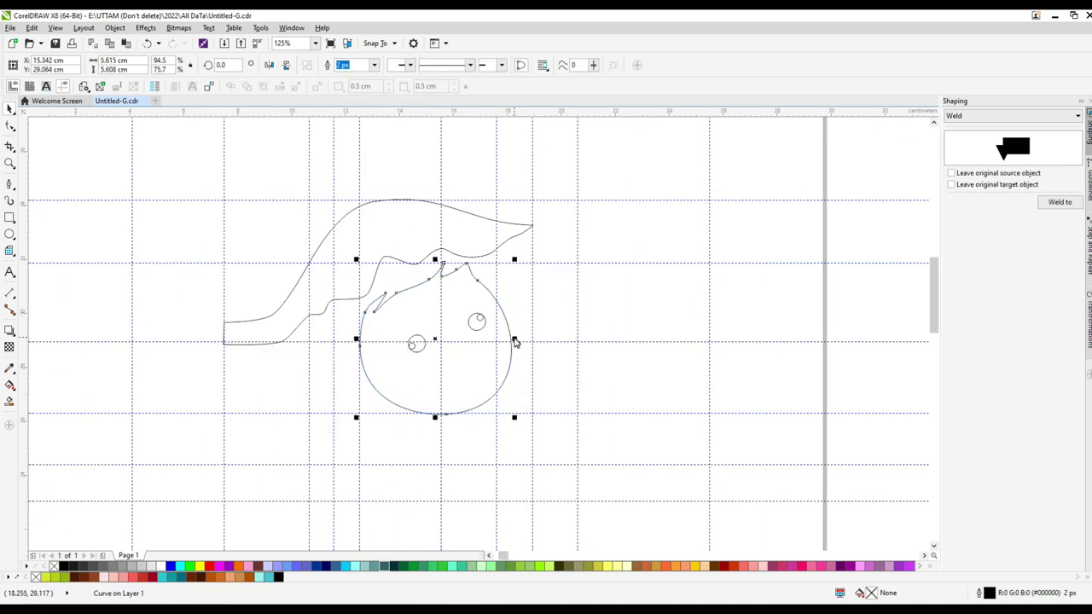
pyautogui.scroll(4, 443, 377)
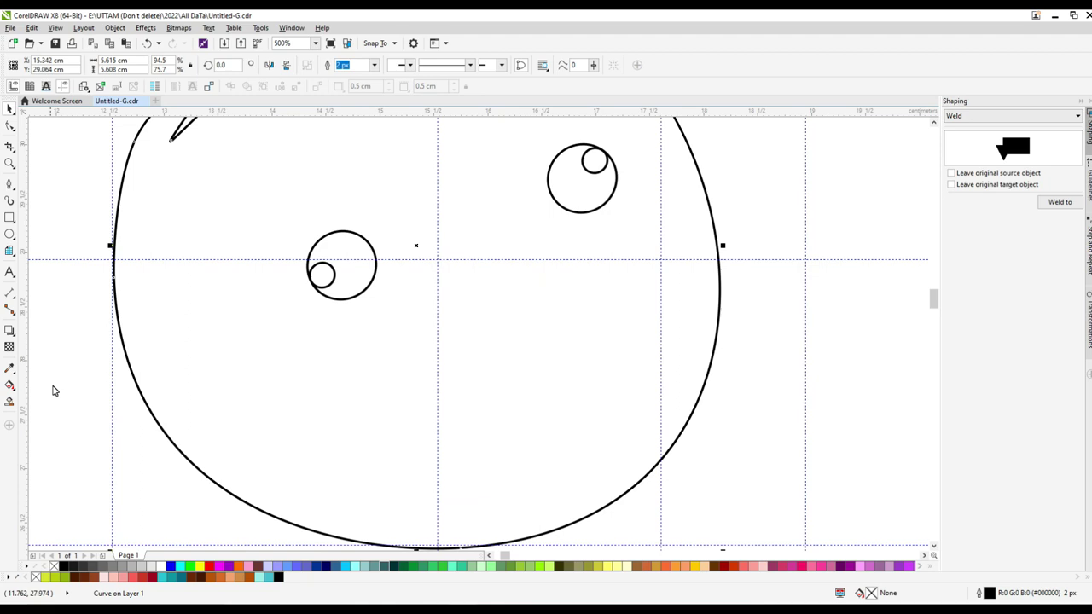
# Scale down the left eye, and scale the right eye to about 81.4%
pyautogui.click(348, 269)
pyautogui.moveTo(335, 221); pyautogui.dragTo(336, 226)
pyautogui.scroll(-2, 339, 316)
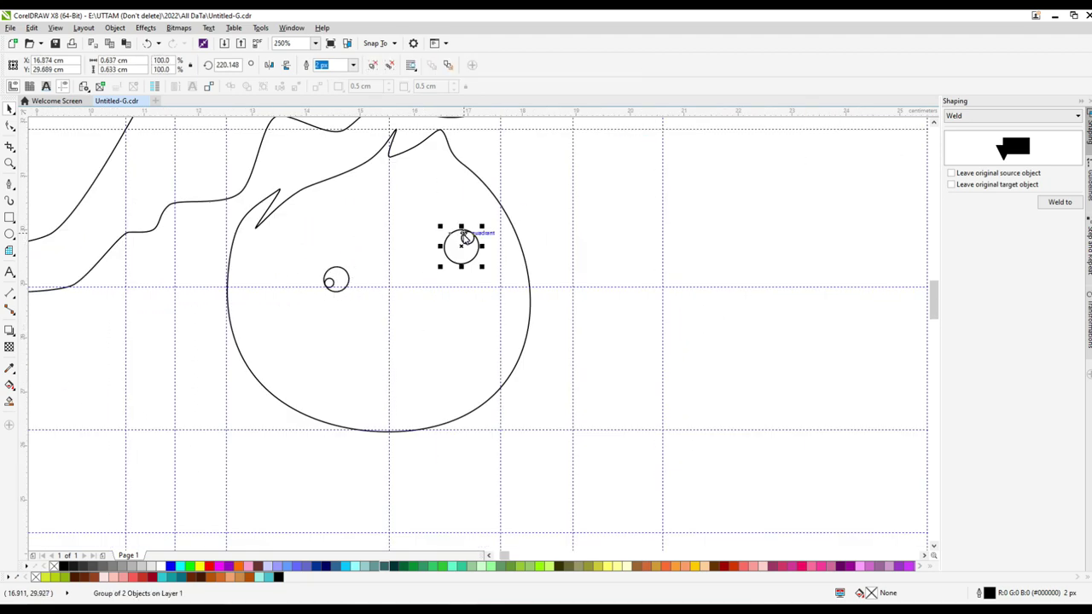
pyautogui.scroll(2, 465, 237)
pyautogui.moveTo(483, 226); pyautogui.dragTo(474, 234)
pyautogui.scroll(-4, 467, 238)
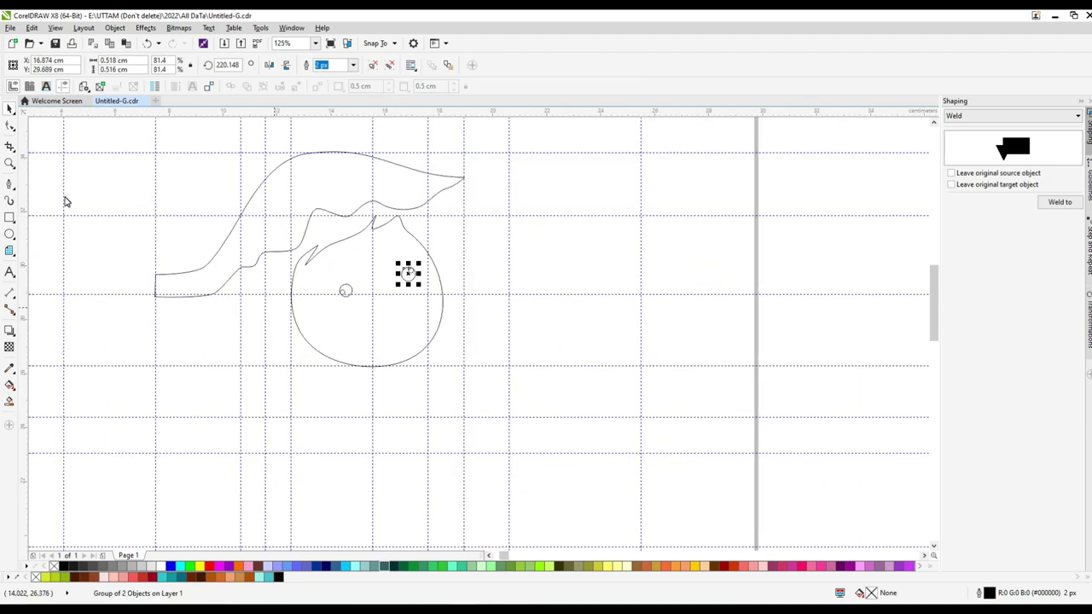
# Start a Bezier curve inside the head below the right peak, tracing a spike and a sloping line toward the left notch
pyautogui.press('F5')
pyautogui.scroll(4, 383, 229)
pyautogui.moveTo(398, 187)
pyautogui.mouseDown()
pyautogui.moveTo(352, 273)
pyautogui.moveTo(327, 293)
pyautogui.mouseUp()
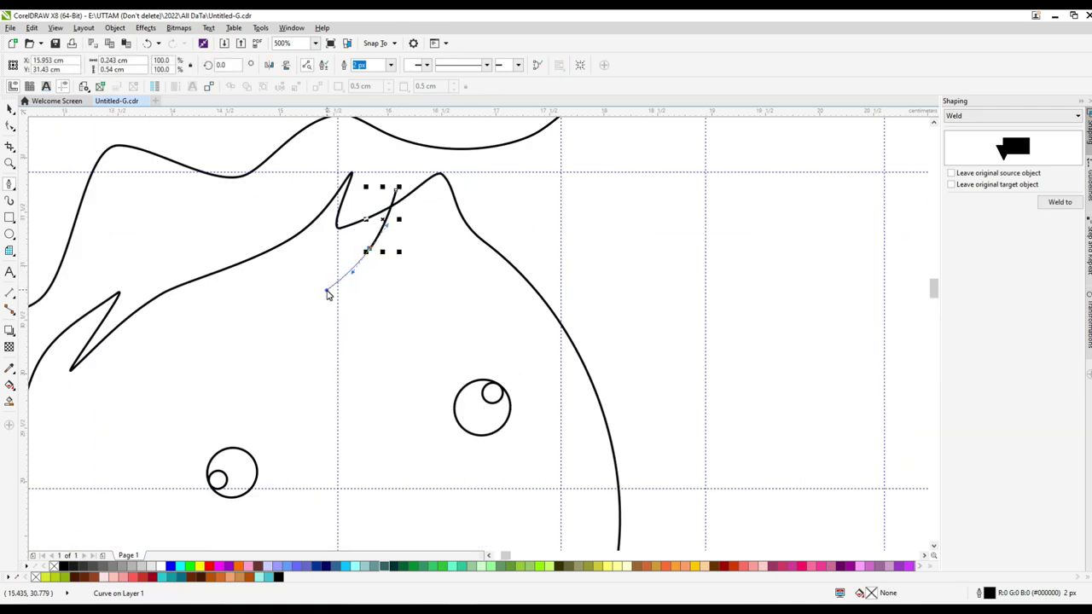
pyautogui.click(160, 365)
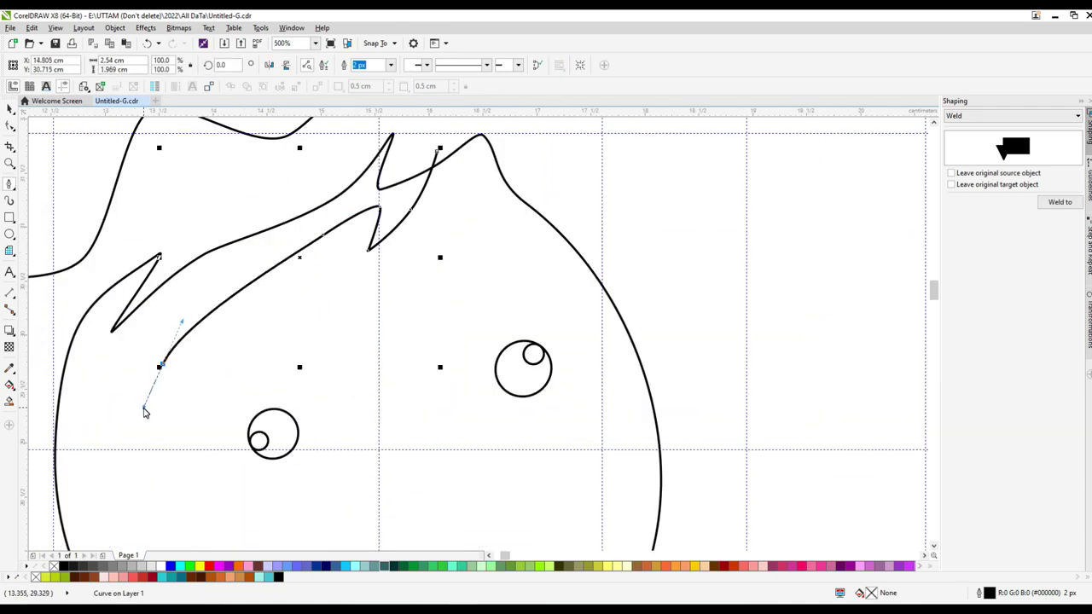
# Undo the low spike at the curve's left end and redraw it closer to the head's left notch
pyautogui.moveTo(133, 348); pyautogui.dragTo(93, 462)
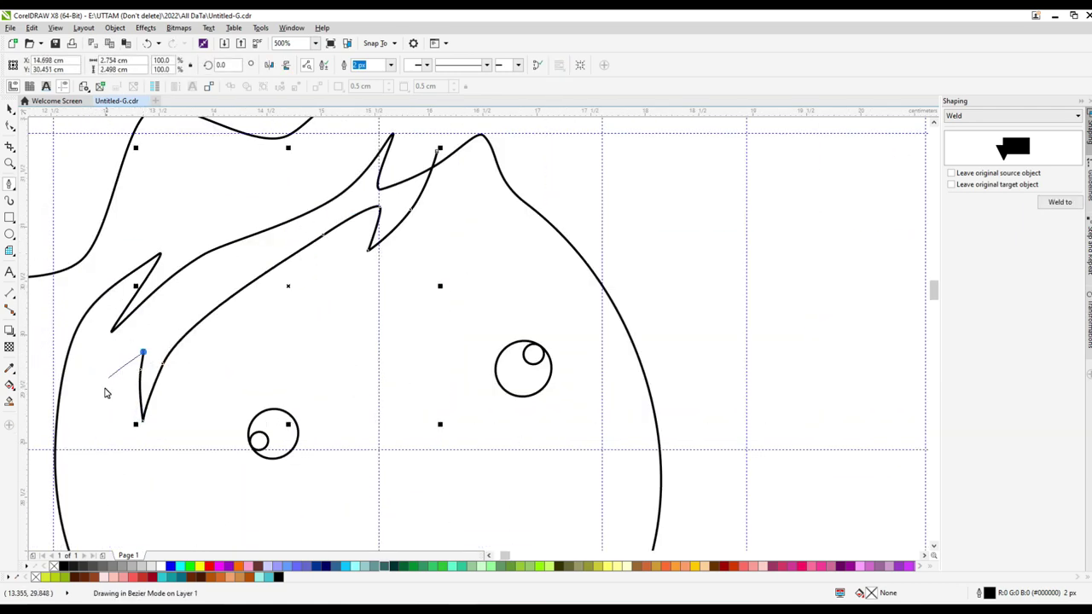
pyautogui.moveTo(96, 416); pyautogui.dragTo(90, 436)
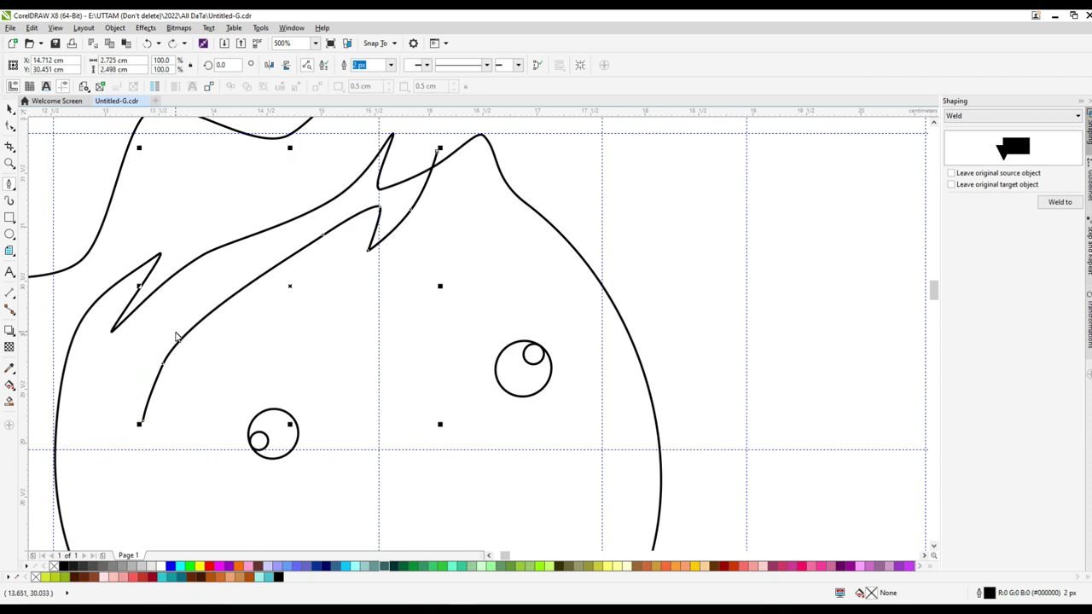
pyautogui.moveTo(177, 337); pyautogui.dragTo(143, 330)
pyautogui.hotkey('ctrl', 'z')
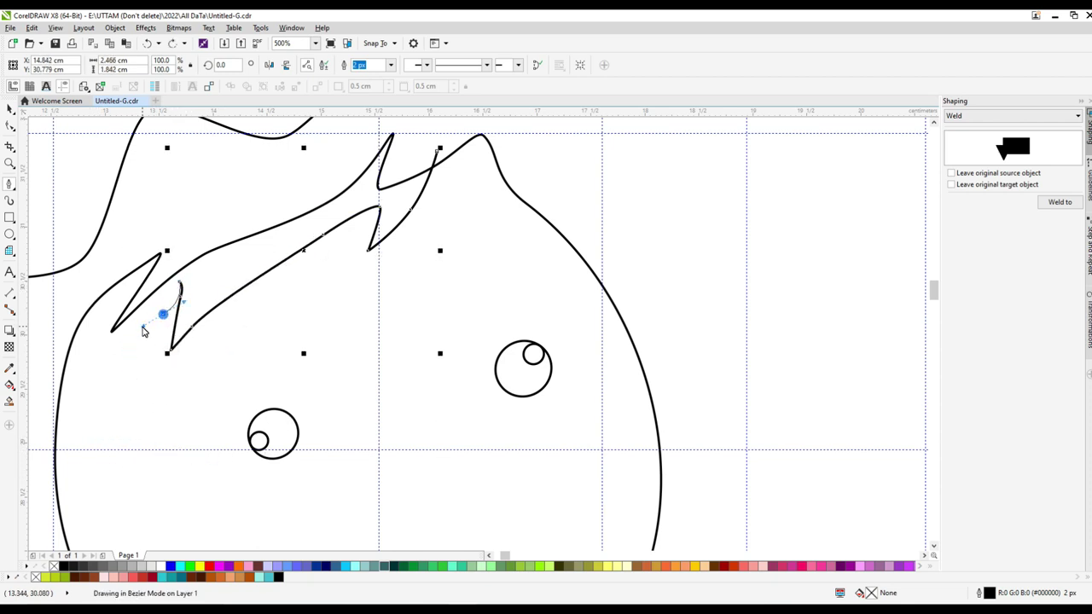
# Extend the inner face curve down the left side, around a spike across the left eye, and along the chin past the head's lower right
pyautogui.moveTo(130, 384); pyautogui.dragTo(150, 425)
pyautogui.moveTo(229, 448); pyautogui.dragTo(353, 476)
pyautogui.click(268, 504)
pyautogui.scroll(-3, 281, 477)
pyautogui.scroll(-1, 349, 537)
pyautogui.moveTo(431, 480); pyautogui.dragTo(466, 470)
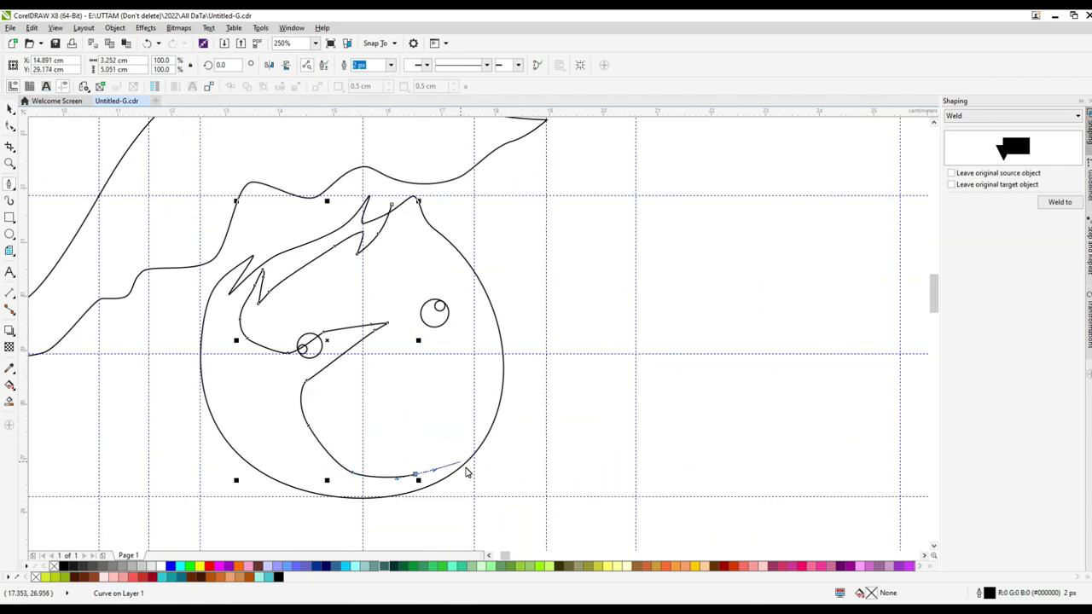
pyautogui.scroll(3, 466, 470)
pyautogui.scroll(-5, 433, 461)
pyautogui.scroll(2, 433, 446)
pyautogui.click(8, 109)
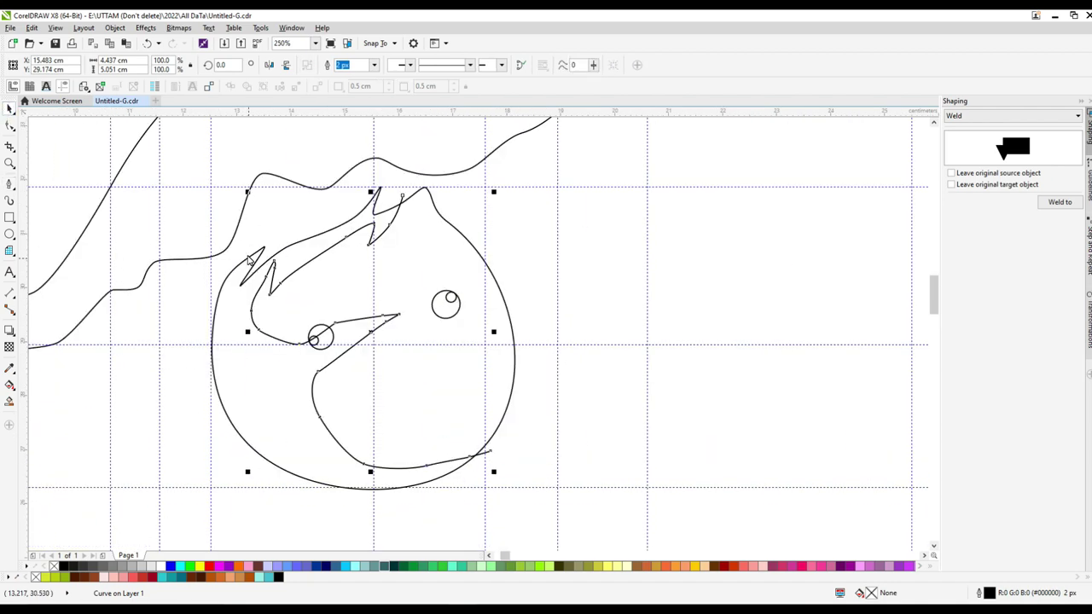
# Reshape the head outline's left spike and notch, moving them further right and adjusting nodes for a smooth rise into the spike
pyautogui.click(9, 125)
pyautogui.scroll(1, 230, 204)
pyautogui.click(304, 304)
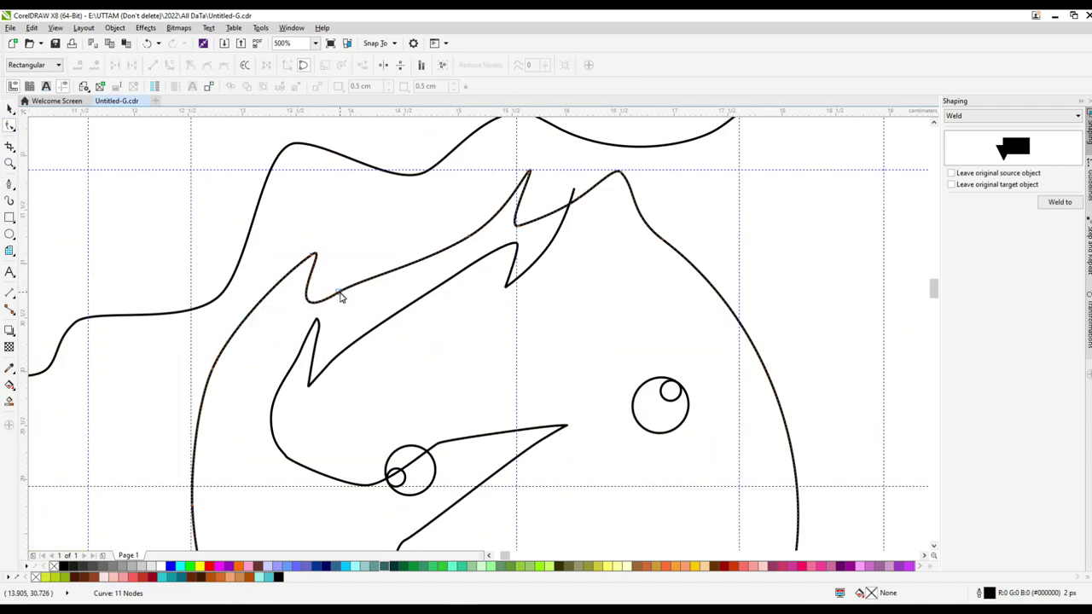
pyautogui.click(299, 285)
pyautogui.doubleClick(349, 282)
pyautogui.doubleClick(349, 268)
pyautogui.scroll(1, 349, 268)
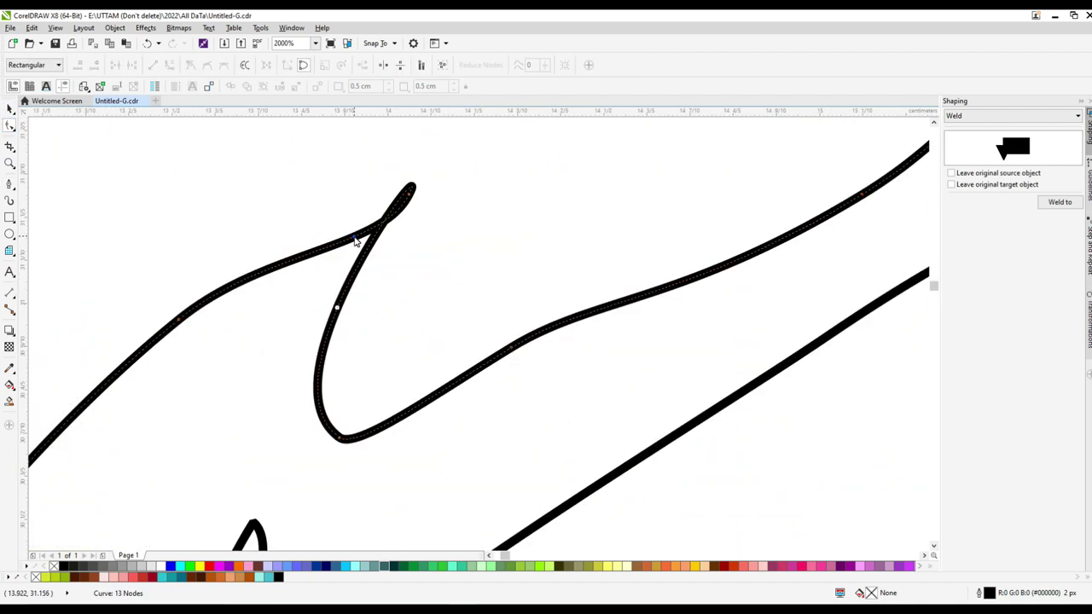
pyautogui.scroll(-3, 333, 273)
pyautogui.doubleClick(333, 271)
pyautogui.scroll(1, 358, 277)
pyautogui.scroll(1, 361, 282)
pyautogui.scroll(-1, 360, 283)
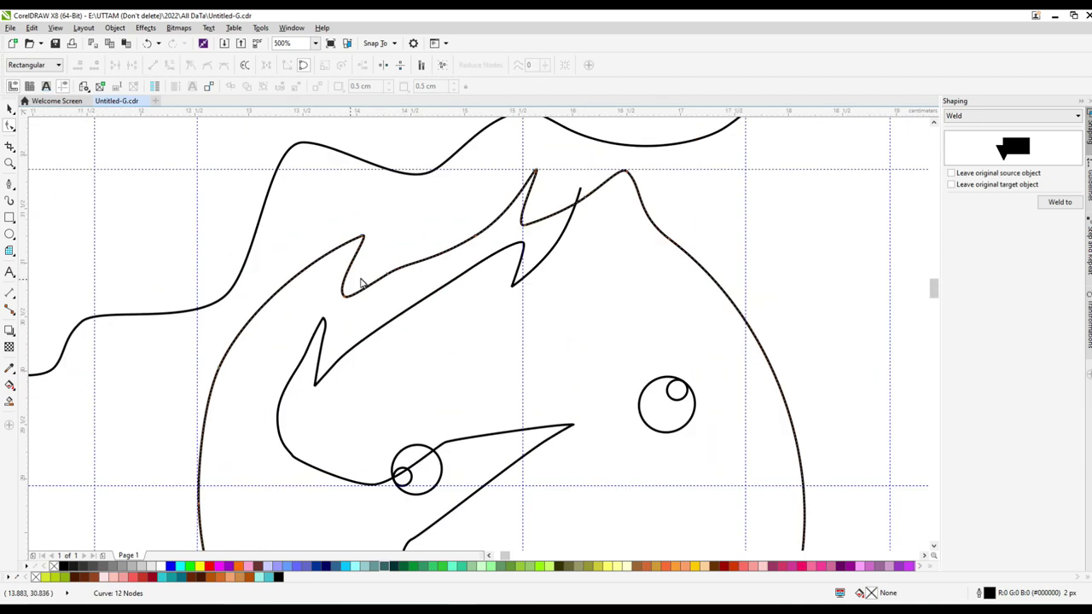
pyautogui.scroll(-1, 393, 259)
pyautogui.scroll(1, 393, 259)
# Reposition both eyes slightly outward on the face, and scale the right eye to about 76.9%
pyautogui.press('space')
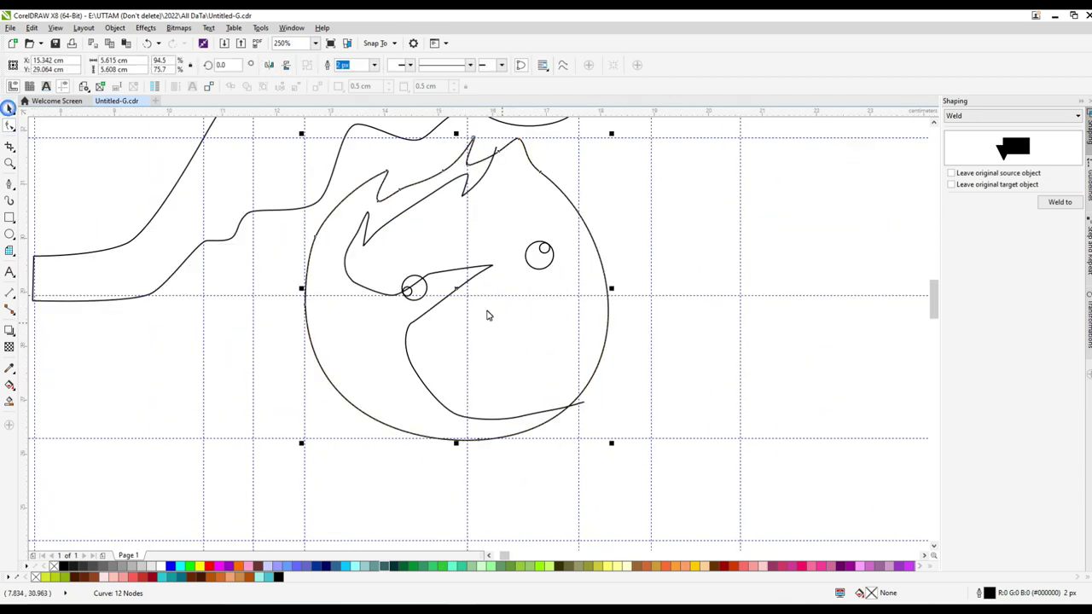
pyautogui.scroll(2, 426, 312)
pyautogui.click(365, 312)
pyautogui.scroll(-2, 365, 312)
pyautogui.click(502, 260)
pyautogui.scroll(-2, 514, 208)
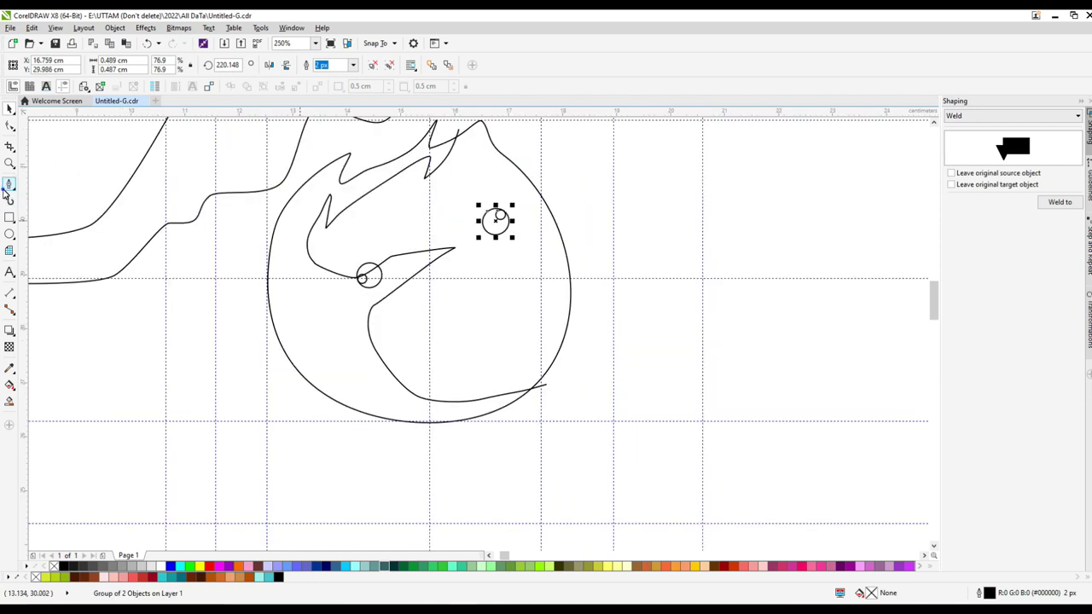
# Draw a closed, tilted crescent mouth between the cheeks with a Bezier curve, and smooth its lower edge
pyautogui.click(431, 335)
pyautogui.scroll(1, 479, 325)
pyautogui.moveTo(456, 326); pyautogui.dragTo(474, 316)
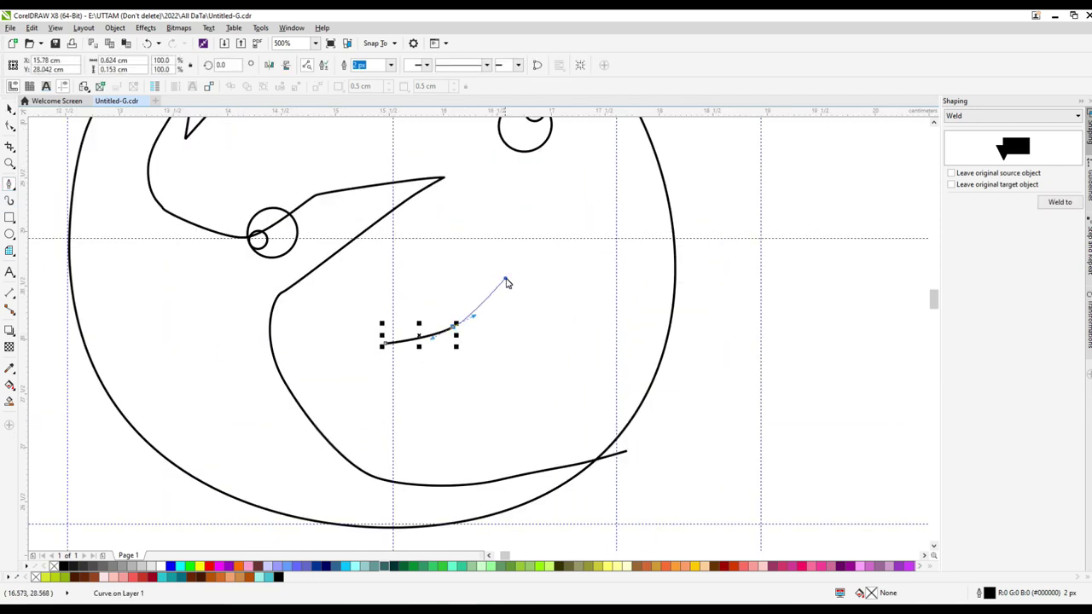
pyautogui.moveTo(560, 297); pyautogui.dragTo(556, 317)
pyautogui.click(401, 390)
pyautogui.click(386, 345)
pyautogui.press('F10')
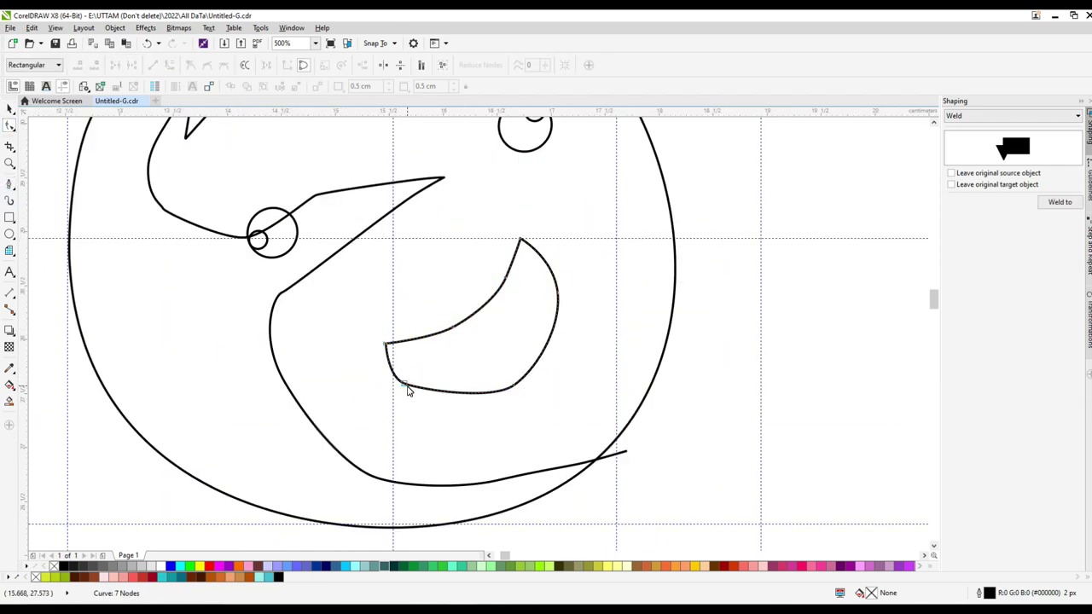
pyautogui.scroll(-2, 526, 386)
# Draw a left cheek ellipse about 0.93 by 0.88 cm, and place a copy about 0.83 by 0.79 cm on the right cheek
pyautogui.press('F7')
pyautogui.scroll(2, 469, 390)
pyautogui.moveTo(365, 316); pyautogui.dragTo(483, 434)
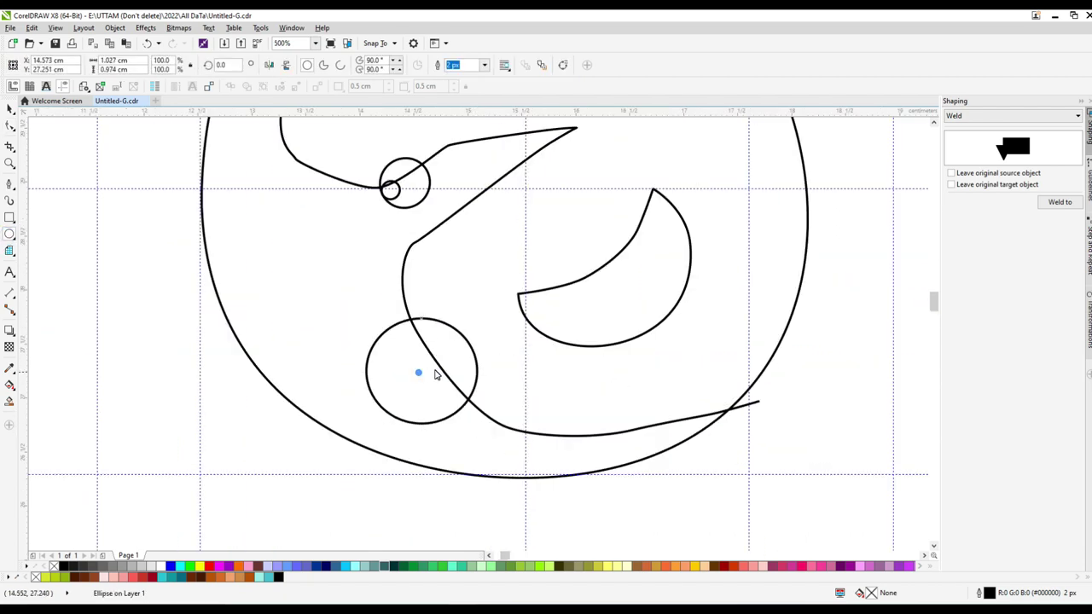
pyautogui.moveTo(434, 372); pyautogui.dragTo(460, 367)
pyautogui.moveTo(504, 424); pyautogui.dragTo(497, 415)
pyautogui.scroll(-1, 742, 196)
pyautogui.scroll(1, 659, 262)
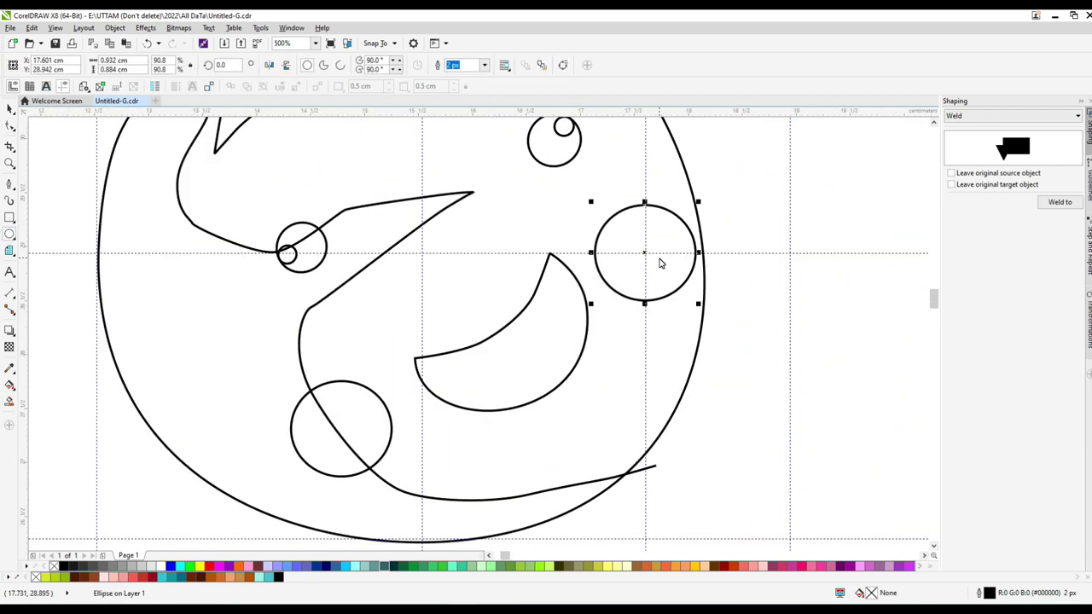
pyautogui.click(10, 109)
pyautogui.scroll(-4, 515, 300)
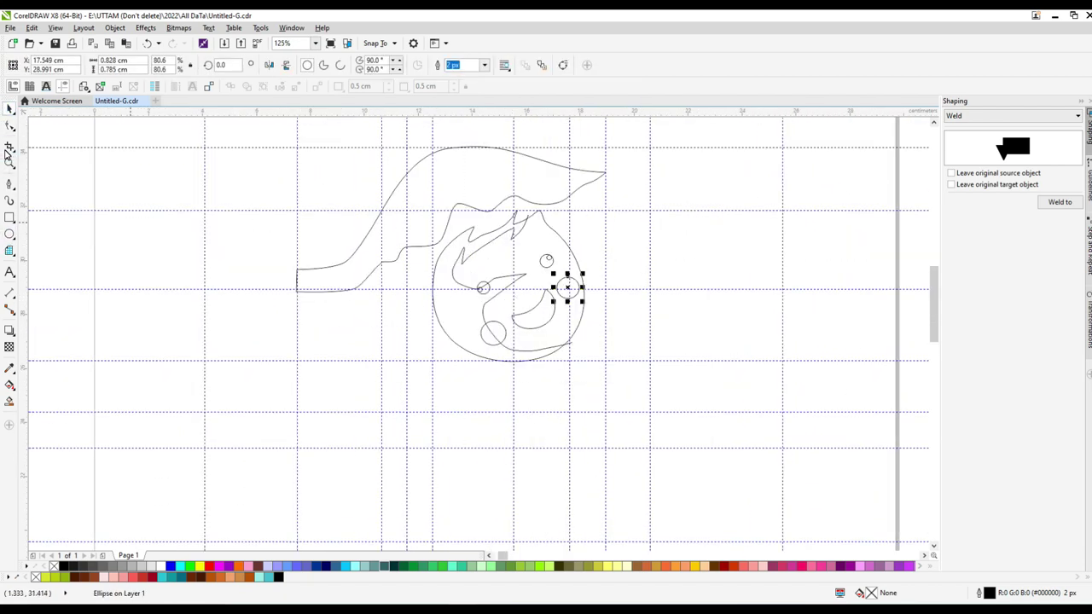
# Draw an open Bezier contour about 2.03 by 5.06 cm from under the hat, around a small ear point, down the head's right side
pyautogui.click(10, 183)
pyautogui.scroll(2, 616, 234)
pyautogui.click(483, 152)
pyautogui.moveTo(541, 219); pyautogui.dragTo(553, 240)
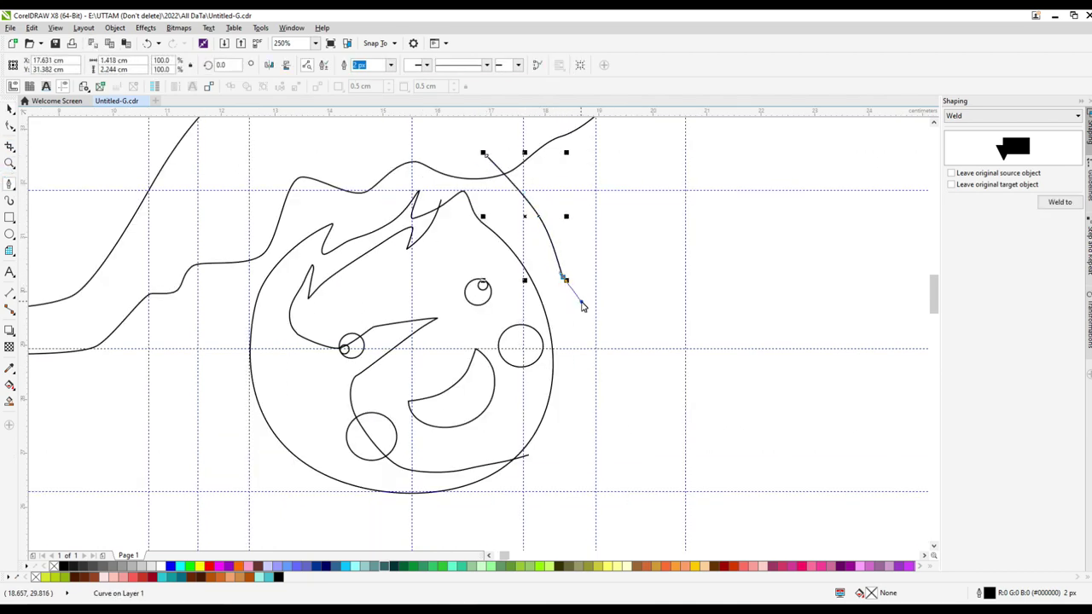
pyautogui.scroll(2, 592, 316)
pyautogui.click(580, 360)
pyautogui.scroll(-2, 530, 499)
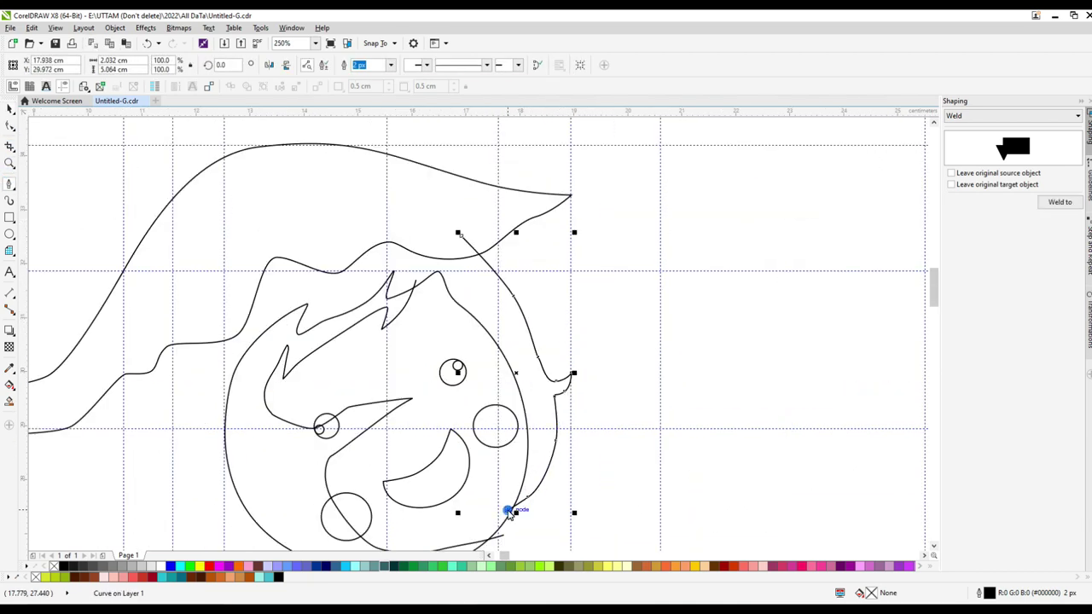
# Reshape the head outline below its right peak into one smooth curve down the right side
pyautogui.scroll(2, 427, 268)
pyautogui.moveTo(426, 268); pyautogui.dragTo(591, 385)
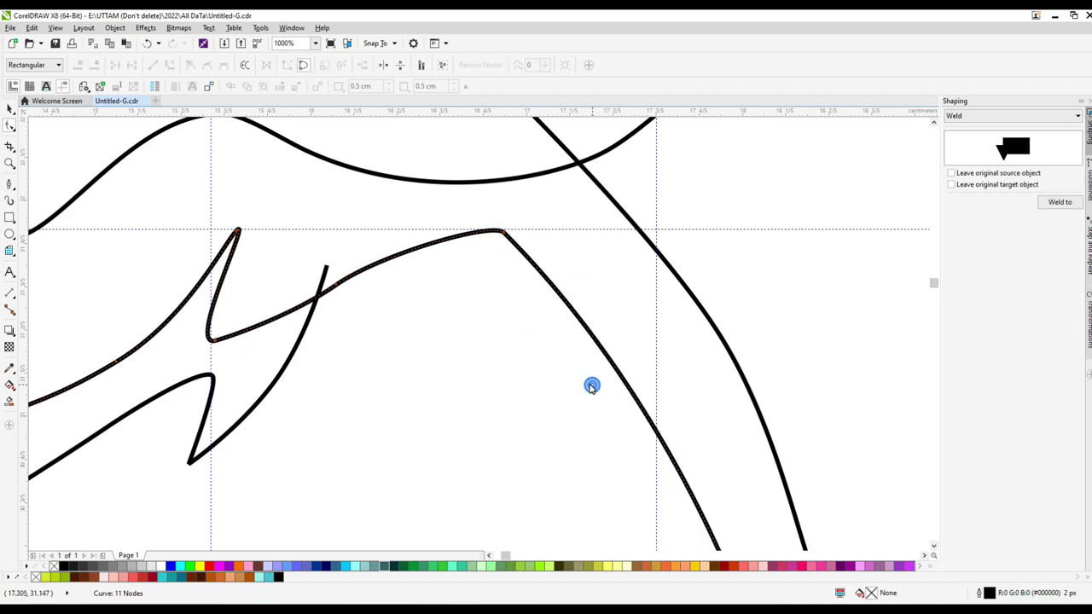
pyautogui.scroll(-1, 477, 265)
pyautogui.scroll(-7, 477, 264)
pyautogui.scroll(1, 470, 282)
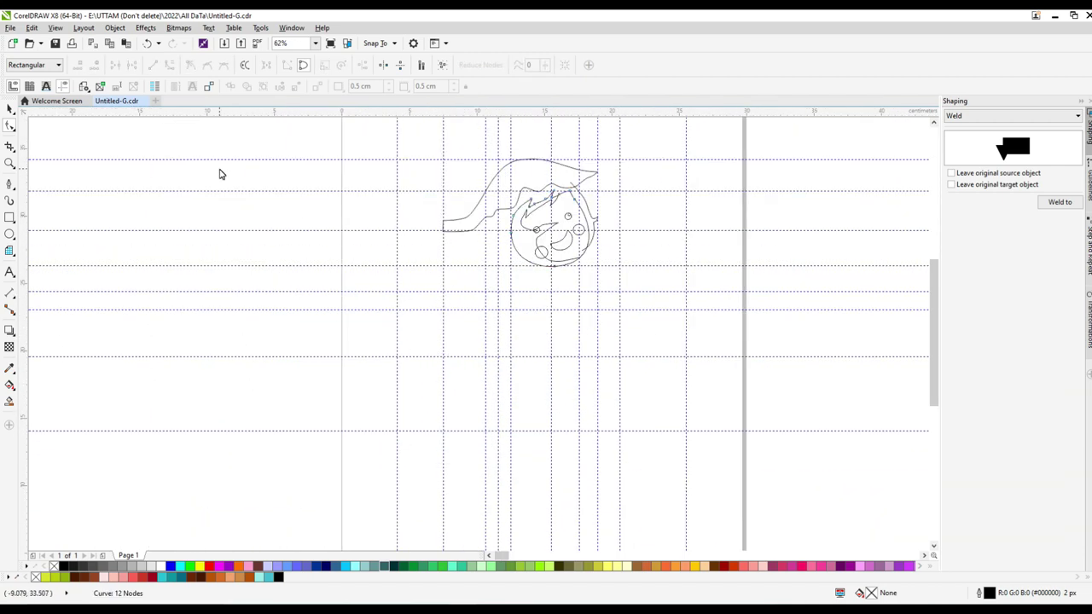
# Draw an open Bezier contour from the hat's lower edge through a notch left of the chin, down to a hooked curl and its base
pyautogui.press('F5')
pyautogui.click(482, 215)
pyautogui.scroll(3, 492, 285)
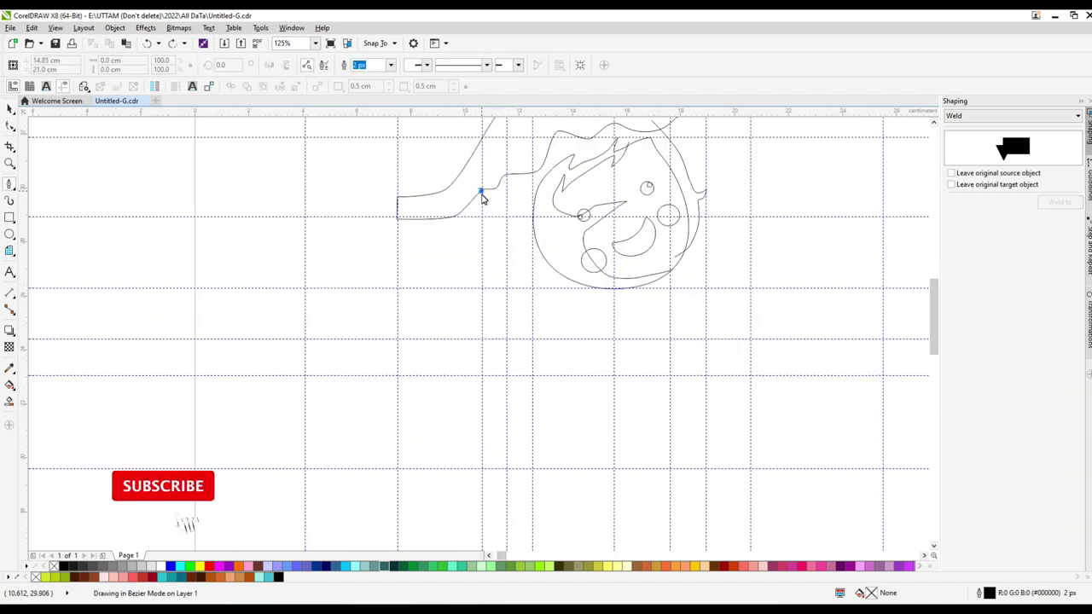
pyautogui.click(502, 284)
pyautogui.scroll(1, 492, 278)
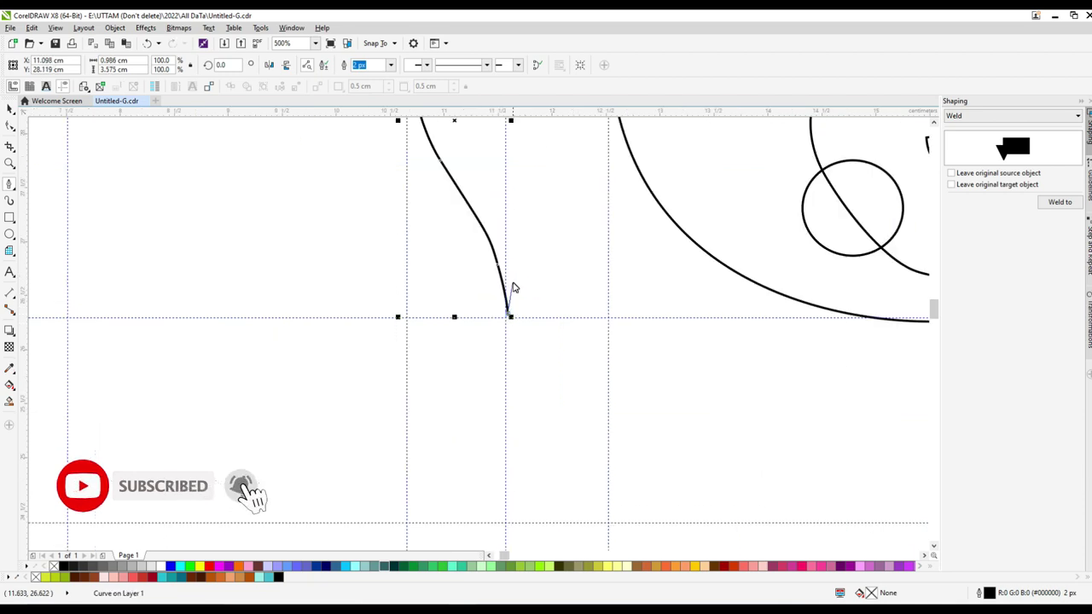
pyautogui.scroll(-1, 512, 285)
pyautogui.click(598, 272)
pyautogui.scroll(2, 593, 411)
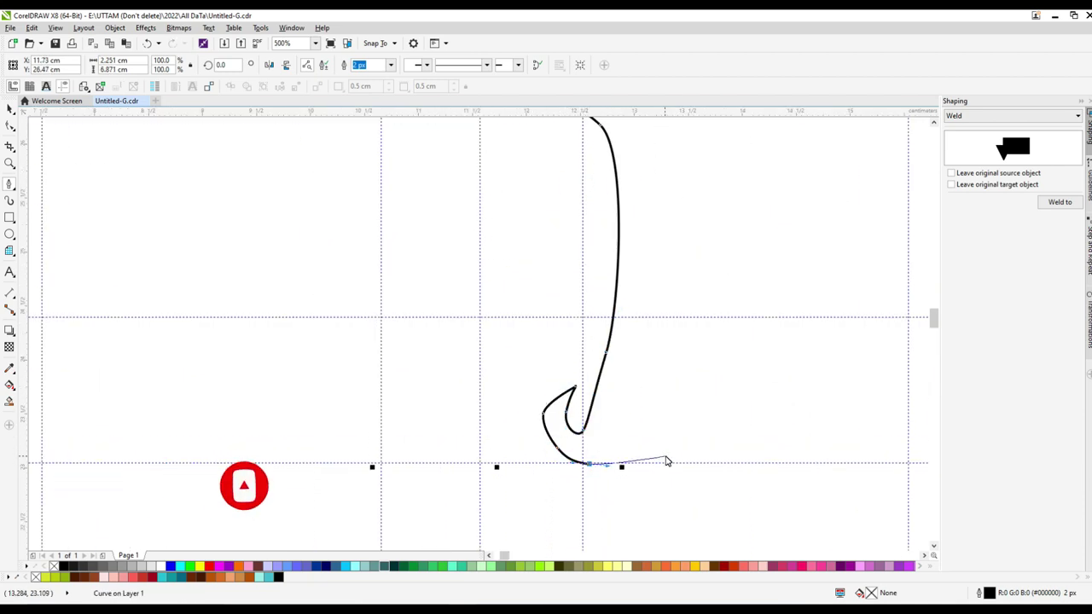
pyautogui.click(725, 418)
# Start the arm contour below the chin, tracing down around the elbow and along the forearm's lower edge to the underside of the hand
pyautogui.scroll(-2, 490, 312)
pyautogui.scroll(1, 583, 273)
pyautogui.click(586, 266)
pyautogui.click(511, 347)
pyautogui.moveTo(510, 400); pyautogui.dragTo(524, 418)
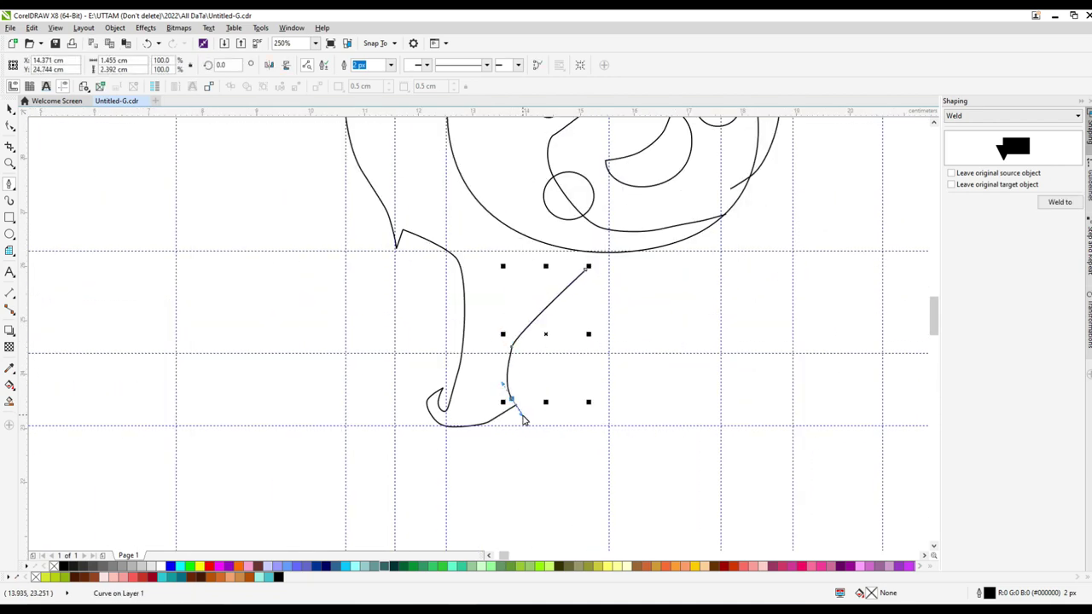
pyautogui.moveTo(669, 453); pyautogui.dragTo(684, 450)
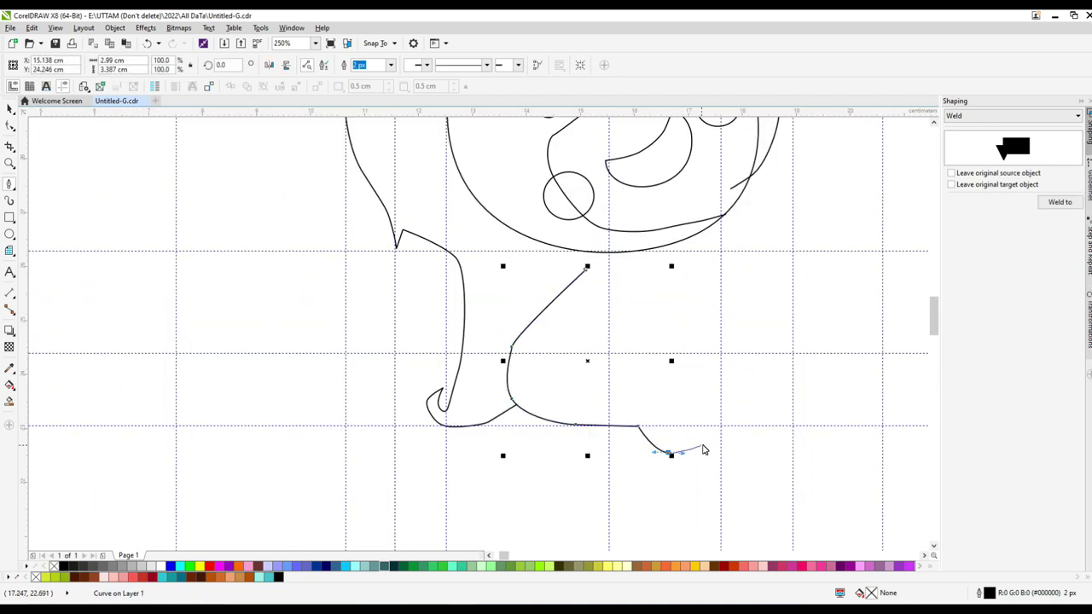
# Continue the arm contour around the scalloped fingers and along the top of the hand to the thumb
pyautogui.scroll(2, 706, 437)
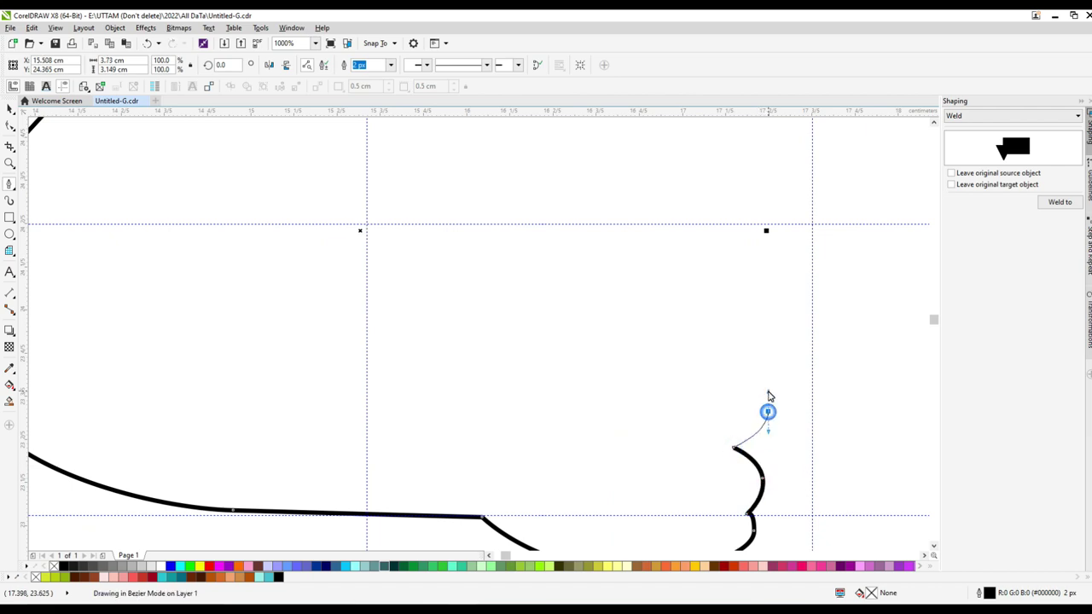
pyautogui.moveTo(781, 316); pyautogui.dragTo(779, 297)
pyautogui.scroll(-2, 802, 309)
pyautogui.scroll(2, 791, 266)
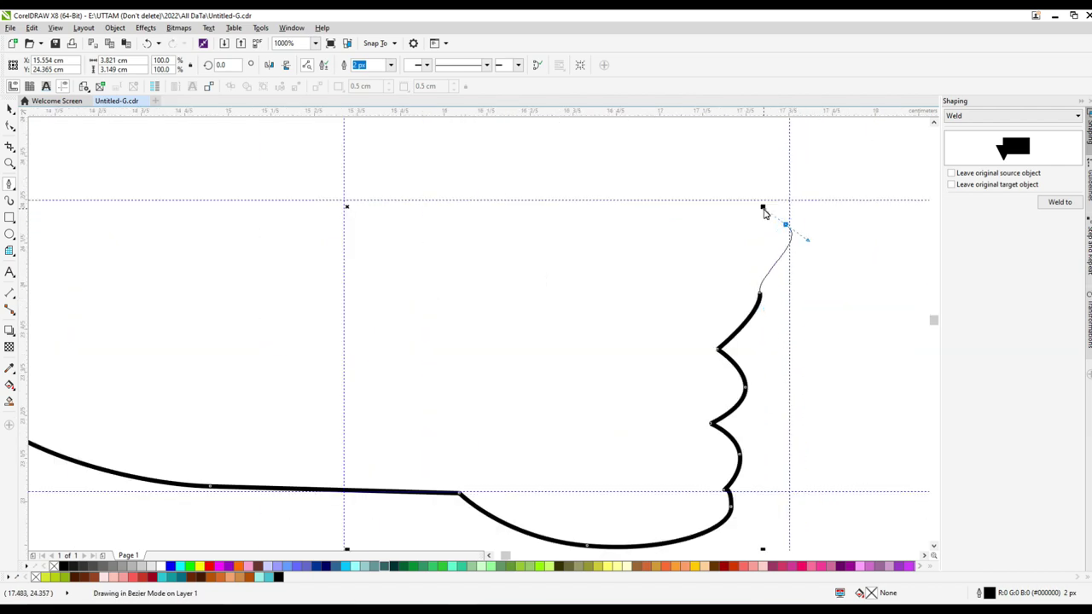
pyautogui.moveTo(541, 223); pyautogui.dragTo(541, 224)
pyautogui.click(520, 201)
# Trace the arm's inner edge from the thumb along the forearm and up to the shoulder, closing the contour
pyautogui.scroll(-1, 631, 281)
pyautogui.moveTo(400, 261); pyautogui.dragTo(381, 250)
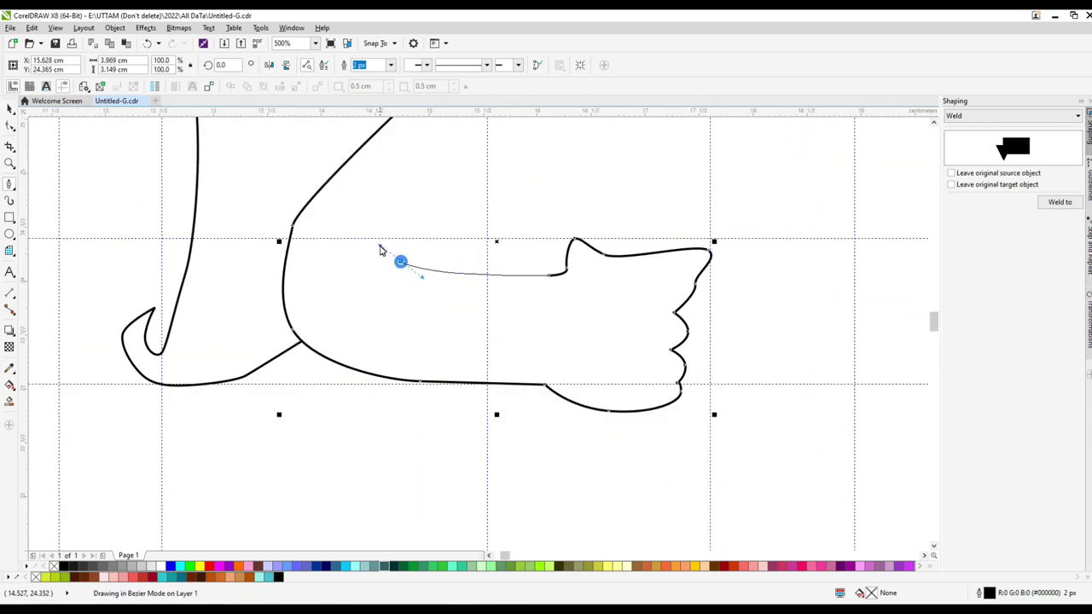
pyautogui.scroll(-1, 416, 245)
pyautogui.scroll(1, 418, 175)
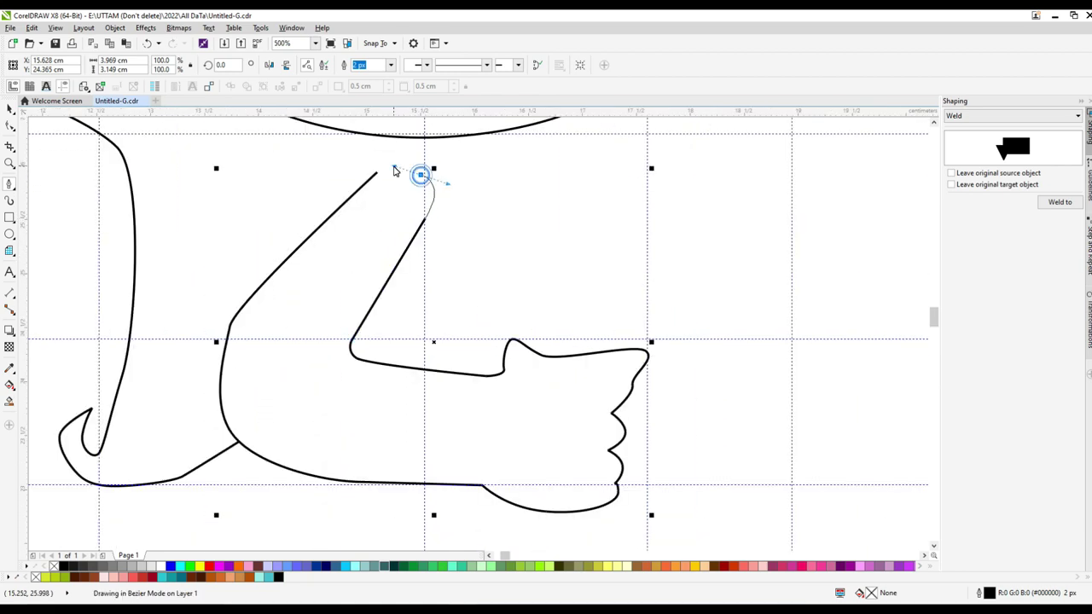
pyautogui.click(418, 176)
# Round off the arm's shoulder by adjusting its nodes, and delete the extra nodes at the shoulder and above the elbow
pyautogui.press('F10')
pyautogui.moveTo(381, 177); pyautogui.dragTo(402, 165)
pyautogui.moveTo(417, 220); pyautogui.dragTo(421, 224)
pyautogui.press('Delete')
pyautogui.click(365, 162)
pyautogui.click(232, 317)
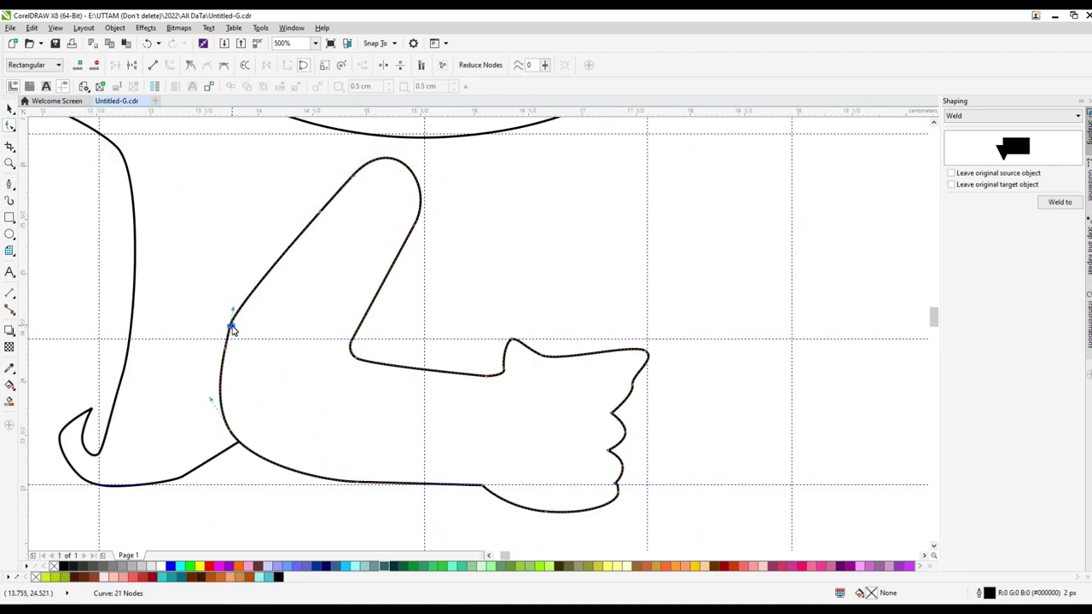
pyautogui.press('Delete')
# Start the dress outline at the chin's right side and run it down past the hand toward the hem
pyautogui.scroll(-3, 415, 254)
pyautogui.click(10, 185)
pyautogui.scroll(3, 443, 192)
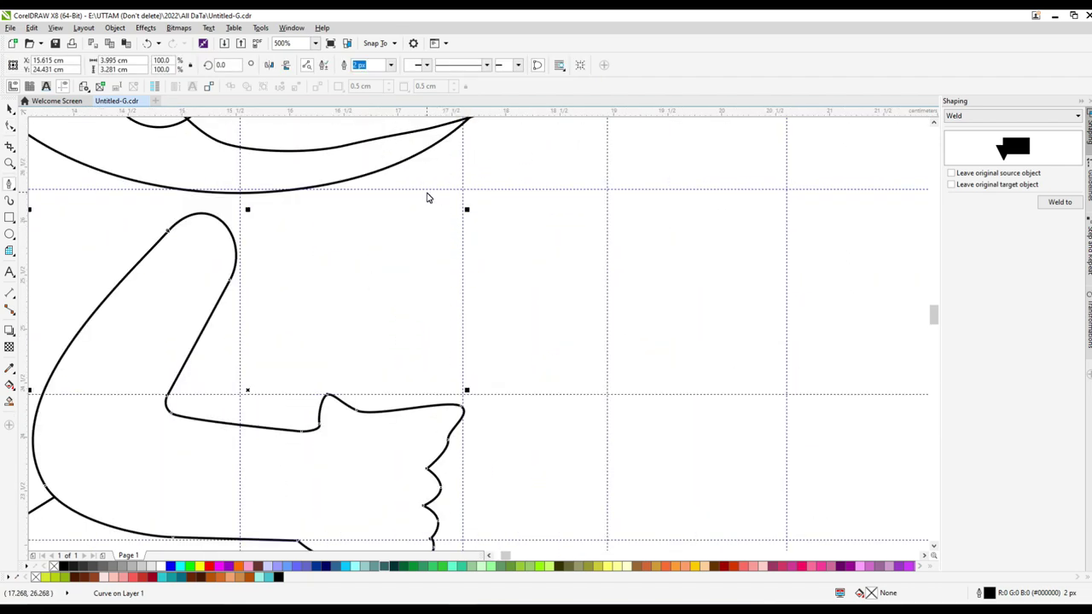
pyautogui.click(418, 160)
pyautogui.click(444, 309)
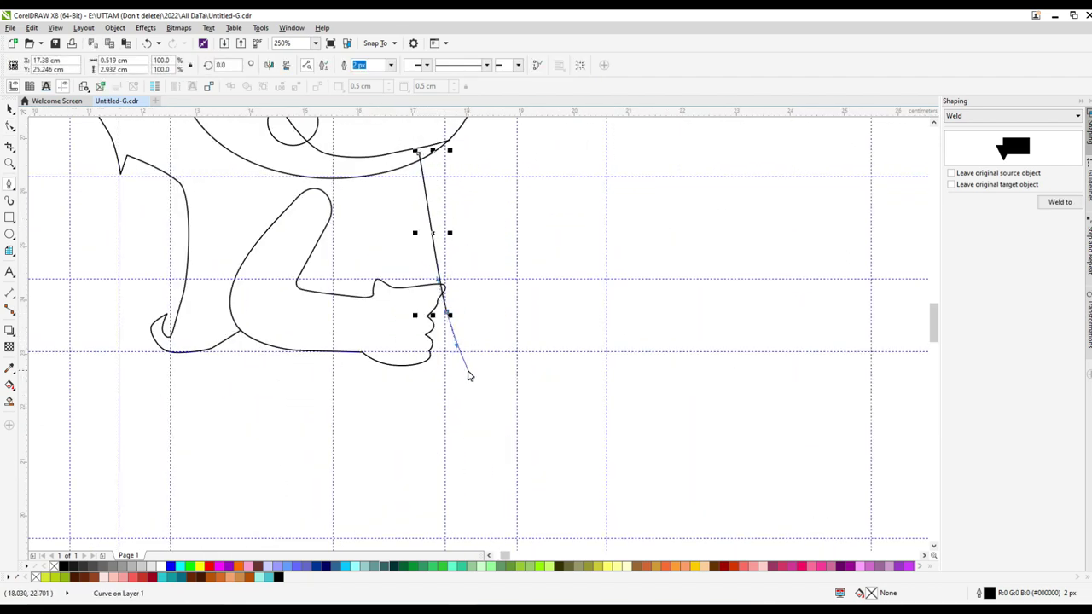
pyautogui.scroll(-2, 470, 373)
pyautogui.scroll(2, 531, 360)
# Continue the dress outline around a flared right corner and along a hem of leaf-shaped points toward the left
pyautogui.moveTo(525, 453); pyautogui.dragTo(494, 495)
pyautogui.click(503, 516)
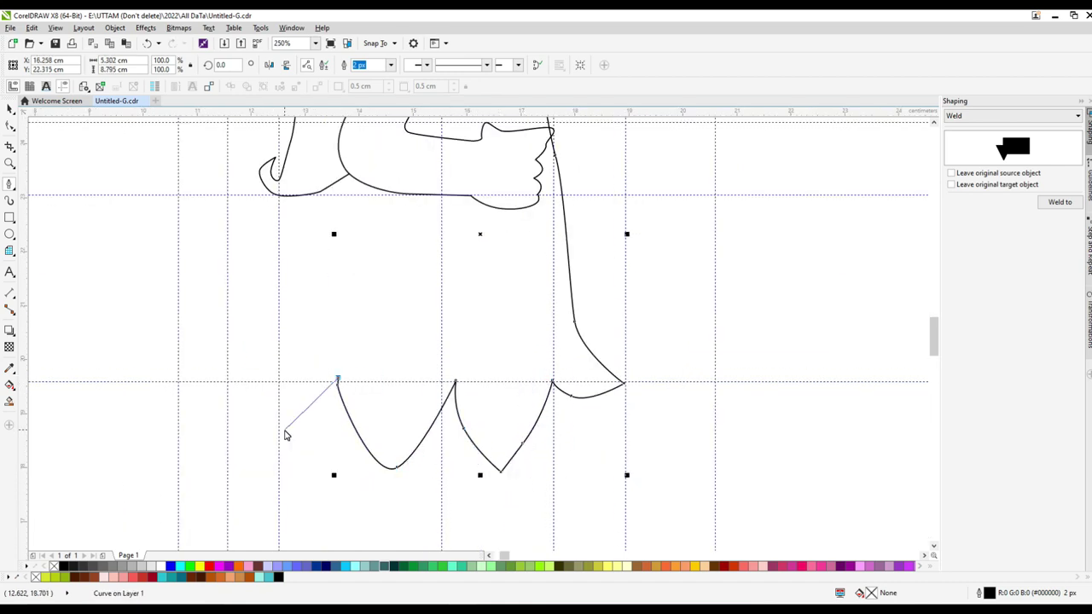
pyautogui.scroll(-2, 285, 435)
pyautogui.scroll(3, 361, 414)
pyautogui.moveTo(209, 450); pyautogui.dragTo(207, 381)
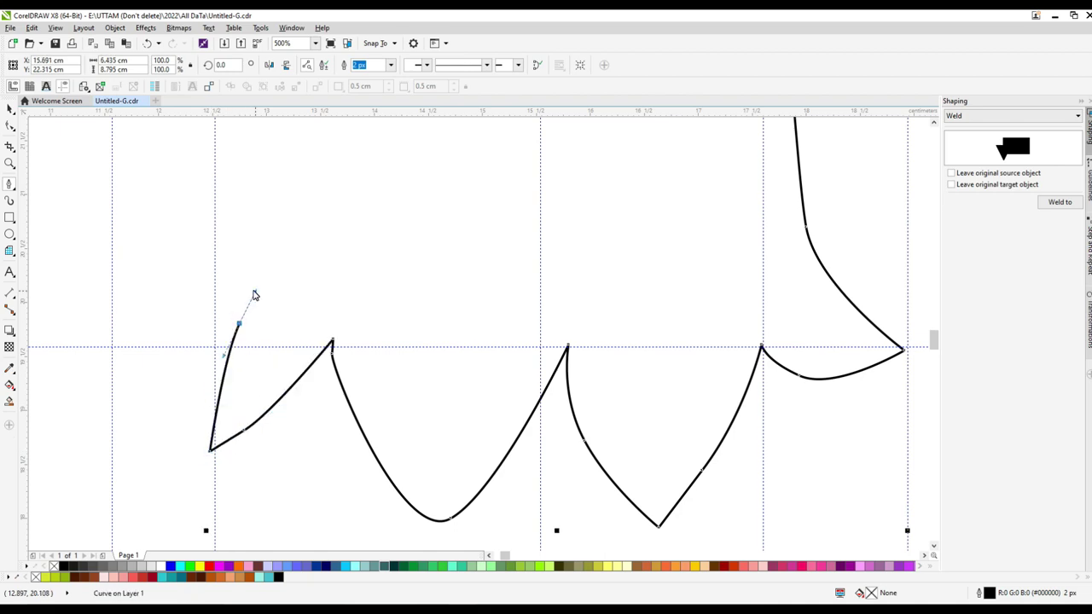
# Complete the dress outline with a flared left corner and a curved left side rising to the arm's elbow
pyautogui.click(109, 280)
pyautogui.scroll(-2, 108, 280)
pyautogui.scroll(1, 262, 247)
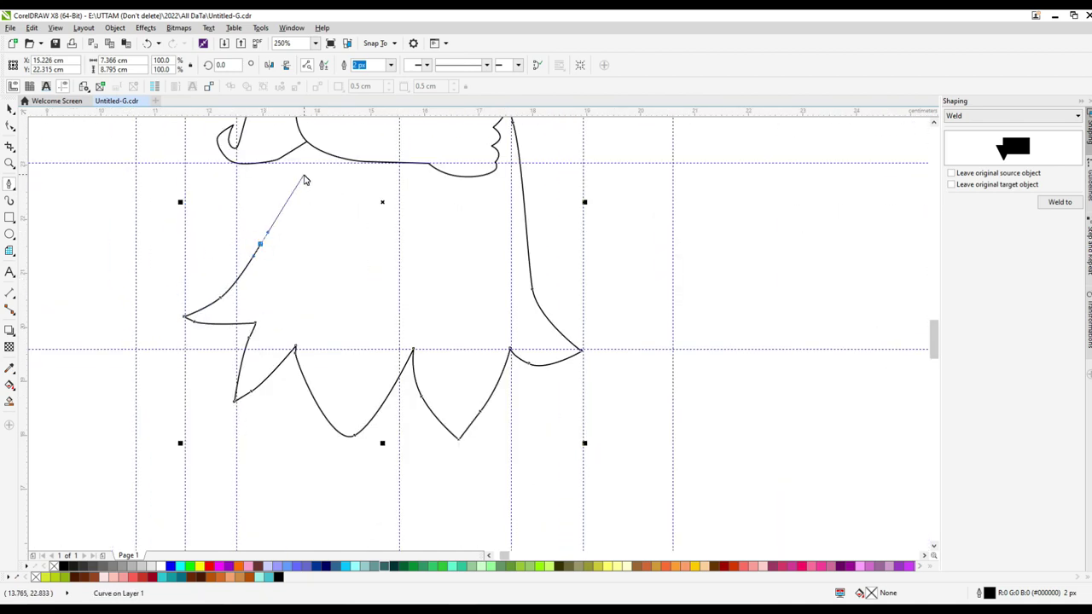
pyautogui.click(316, 152)
pyautogui.scroll(-2, 133, 273)
pyautogui.scroll(2, 419, 233)
# Simplify the hand's finger edge by removing extra nodes from the arm contour
pyautogui.press('F10')
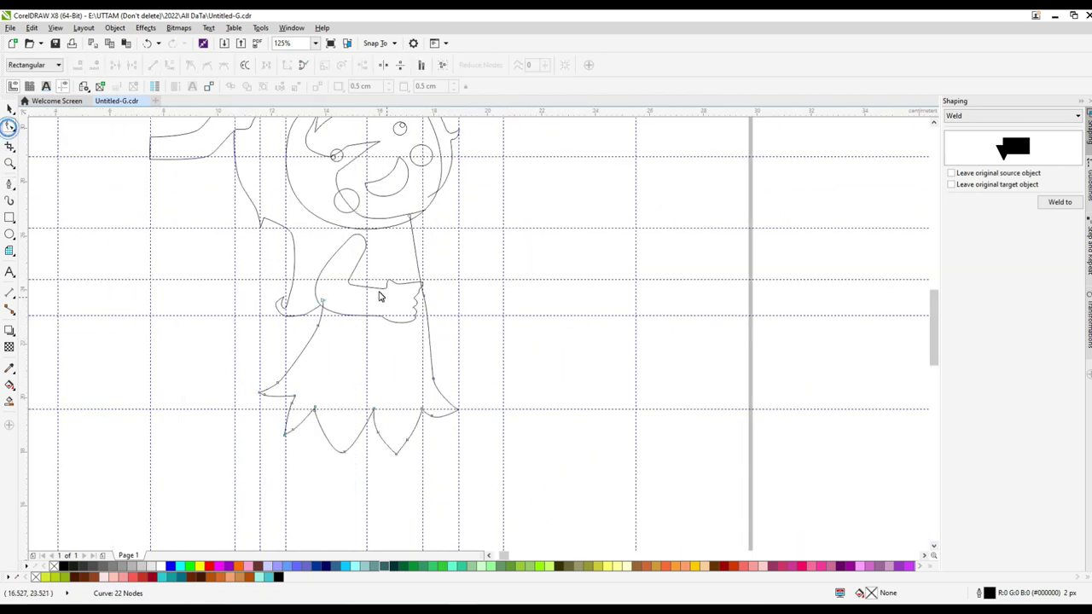
pyautogui.scroll(2, 375, 290)
pyautogui.scroll(-1, 367, 293)
pyautogui.scroll(1, 385, 438)
pyautogui.scroll(1, 385, 438)
pyautogui.doubleClick(393, 430)
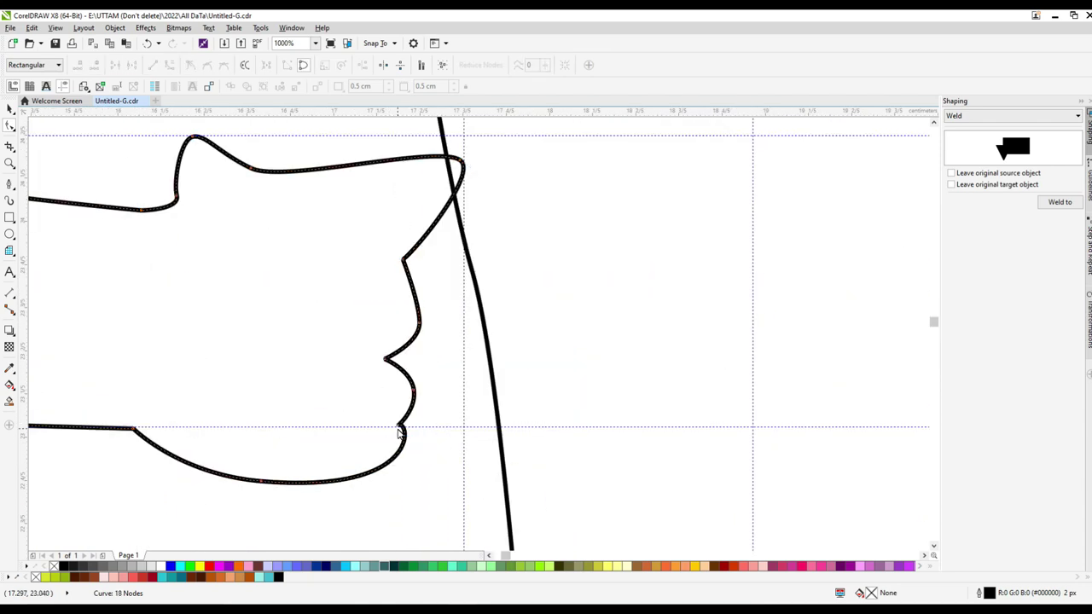
pyautogui.scroll(-2, 402, 433)
# Draw the second arm's outer edge from the dress side beside the hand, curving right and up toward chin level
pyautogui.press('F5')
pyautogui.scroll(-2, 497, 282)
pyautogui.scroll(2, 490, 358)
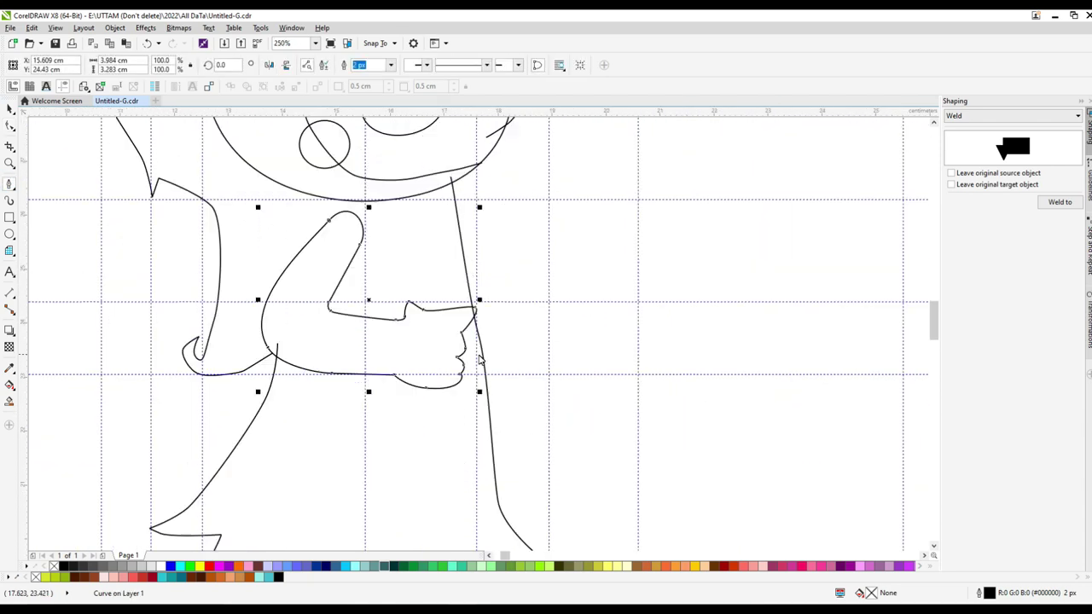
pyautogui.click(475, 356)
pyautogui.click(520, 352)
pyautogui.click(548, 260)
# Draw a closed fist outline above the second arm, with a rounded lower edge and small finger bumps along its left side
pyautogui.scroll(2, 503, 243)
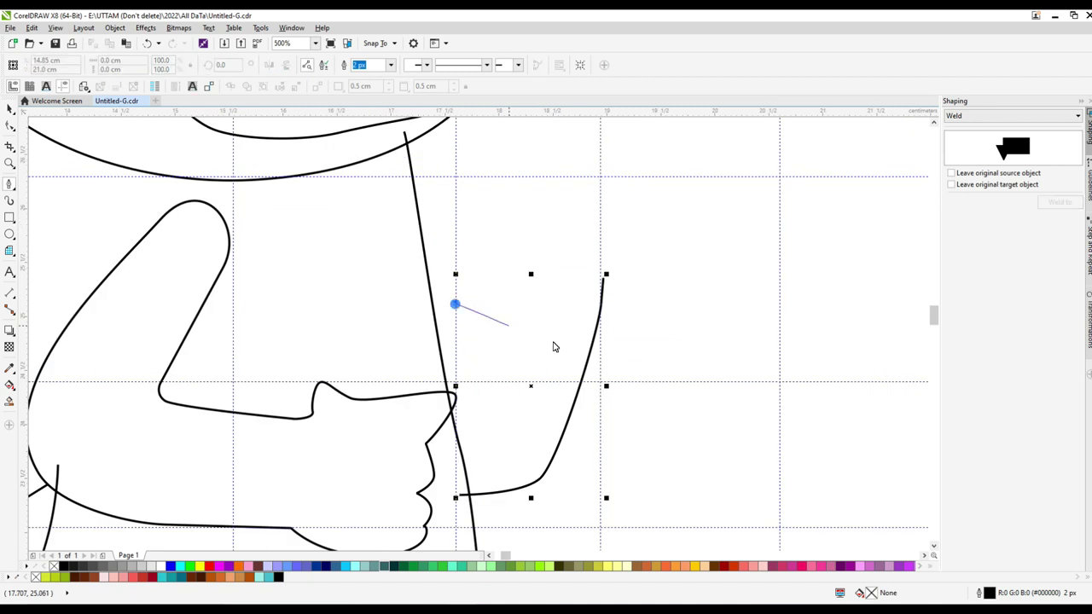
pyautogui.click(449, 253)
pyautogui.moveTo(548, 298); pyautogui.dragTo(580, 298)
pyautogui.moveTo(603, 247); pyautogui.dragTo(603, 191)
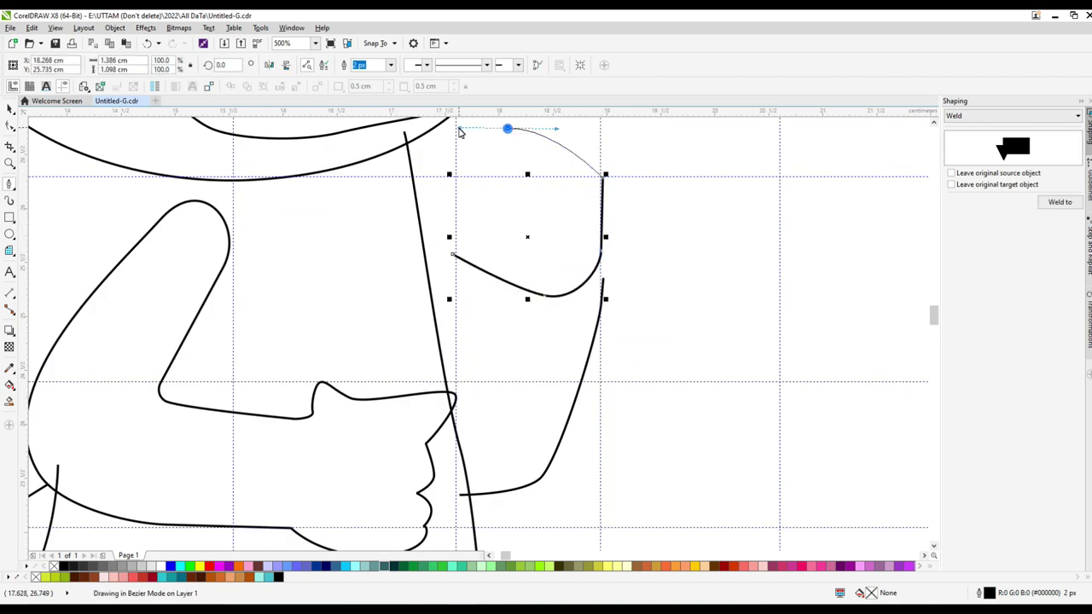
pyautogui.moveTo(460, 132); pyautogui.dragTo(463, 129)
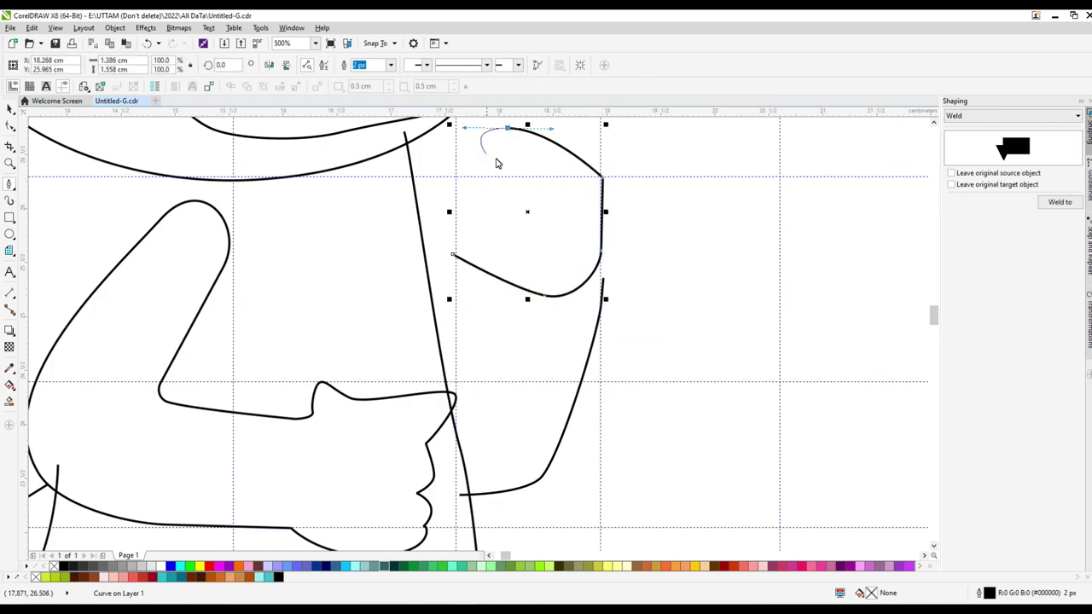
pyautogui.click(453, 253)
# Smooth the fist's lowest finger into a rounded tip by removing extra nodes from its contour
pyautogui.scroll(2, 450, 256)
pyautogui.press('F10')
pyautogui.scroll(2, 461, 222)
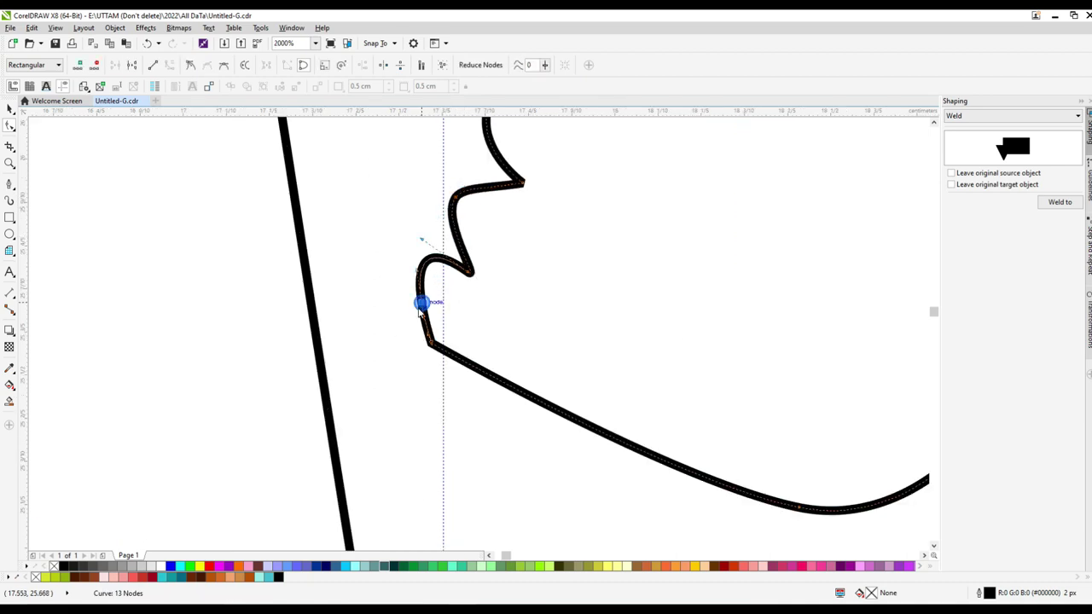
pyautogui.scroll(-3, 419, 312)
pyautogui.scroll(3, 449, 324)
pyautogui.scroll(-3, 592, 455)
pyautogui.scroll(3, 592, 455)
# Reshape the upper end of the second arm's curve so it meets the fist's lower right corner
pyautogui.moveTo(507, 380); pyautogui.dragTo(550, 267)
pyautogui.scroll(-3, 491, 346)
pyautogui.scroll(2, 498, 363)
pyautogui.scroll(2, 519, 307)
pyautogui.scroll(-2, 540, 255)
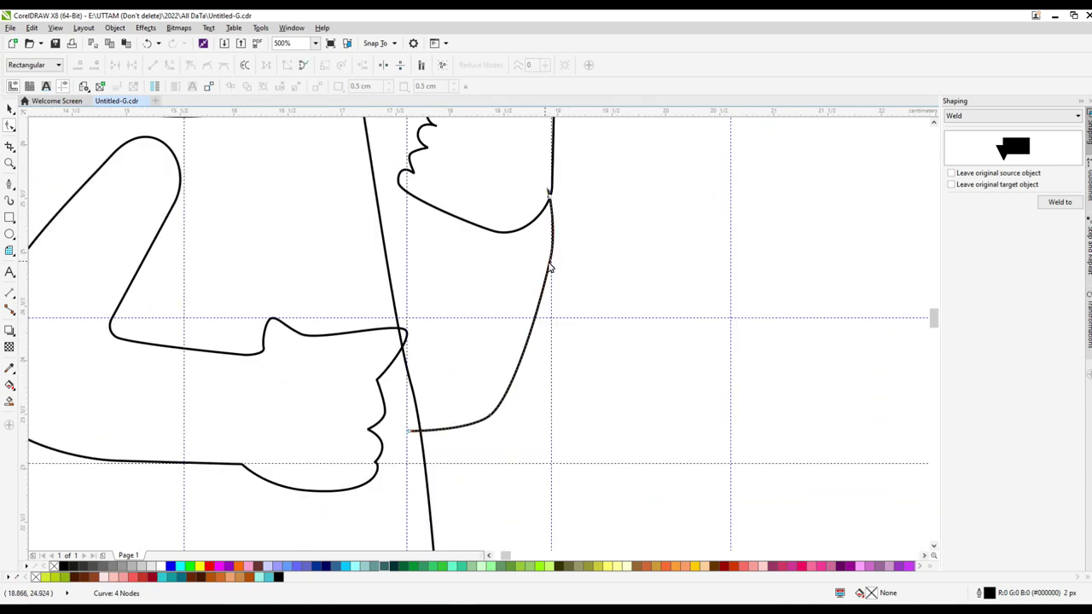
# Draw a long thin vertical pole about 0.47 cm wide and 20.57 cm tall right of the character, with ends rounded to 0.233 cm
pyautogui.scroll(-6, 550, 267)
pyautogui.press('F6')
pyautogui.moveTo(594, 175); pyautogui.dragTo(603, 459)
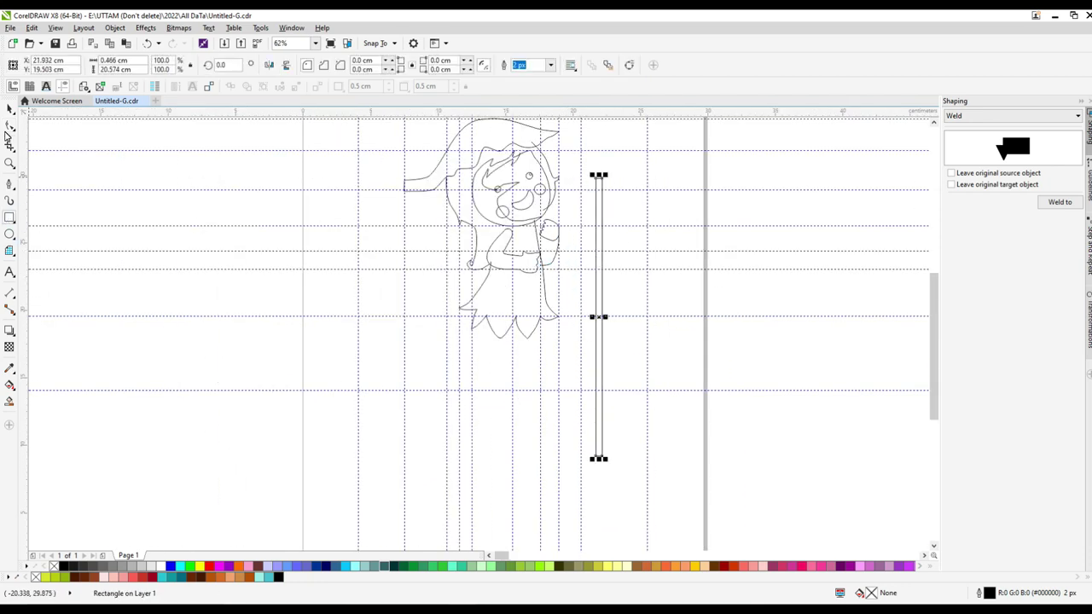
pyautogui.click(10, 108)
pyautogui.click(600, 181)
# Tilt the pole diagonally across the character and place it so it passes through the raised fist
pyautogui.moveTo(607, 175); pyautogui.dragTo(555, 239)
pyautogui.scroll(3, 522, 266)
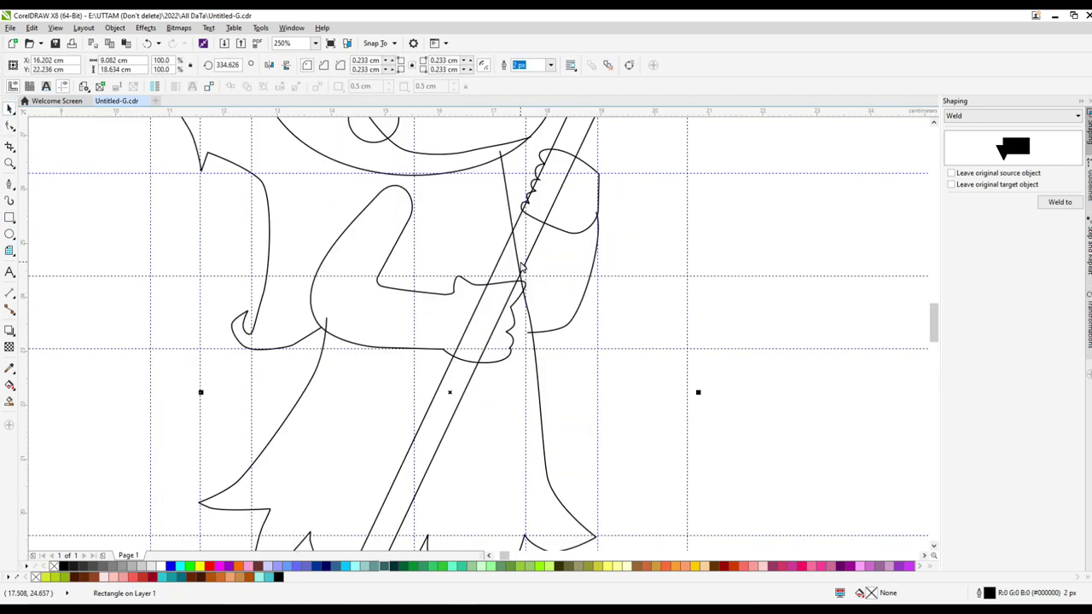
pyautogui.scroll(-3, 499, 268)
pyautogui.scroll(3, 563, 183)
pyautogui.moveTo(610, 192); pyautogui.dragTo(638, 230)
pyautogui.scroll(-3, 397, 310)
pyautogui.scroll(-2, 398, 309)
pyautogui.scroll(2, 458, 316)
pyautogui.scroll(-4, 458, 317)
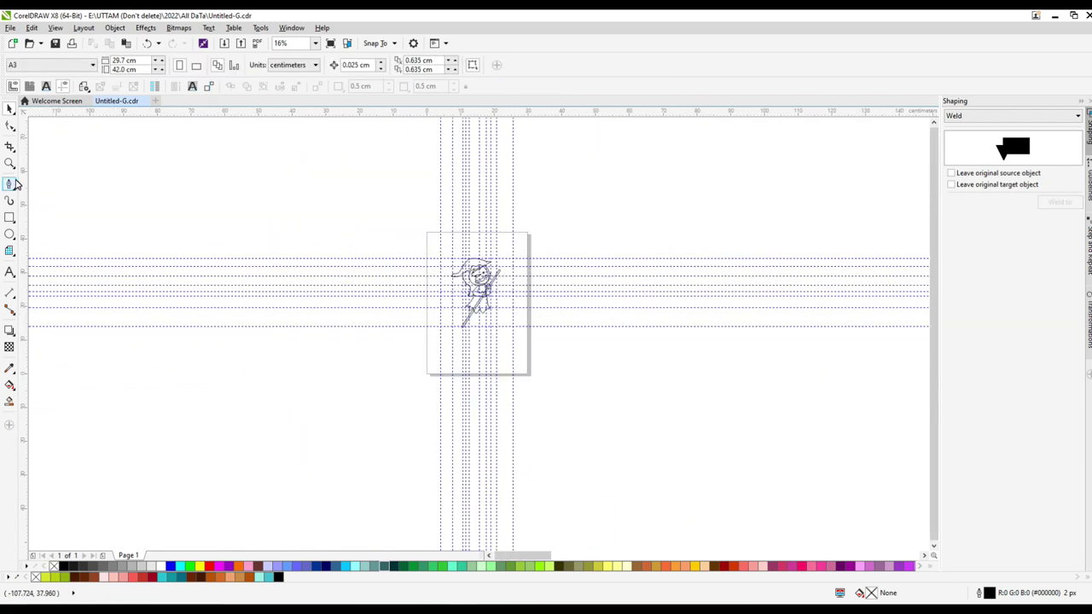
# Start the boat outline left of the dress hem, running a wavy upper edge left into a curled prow
pyautogui.click(10, 184)
pyautogui.scroll(3, 464, 324)
pyautogui.scroll(2, 468, 244)
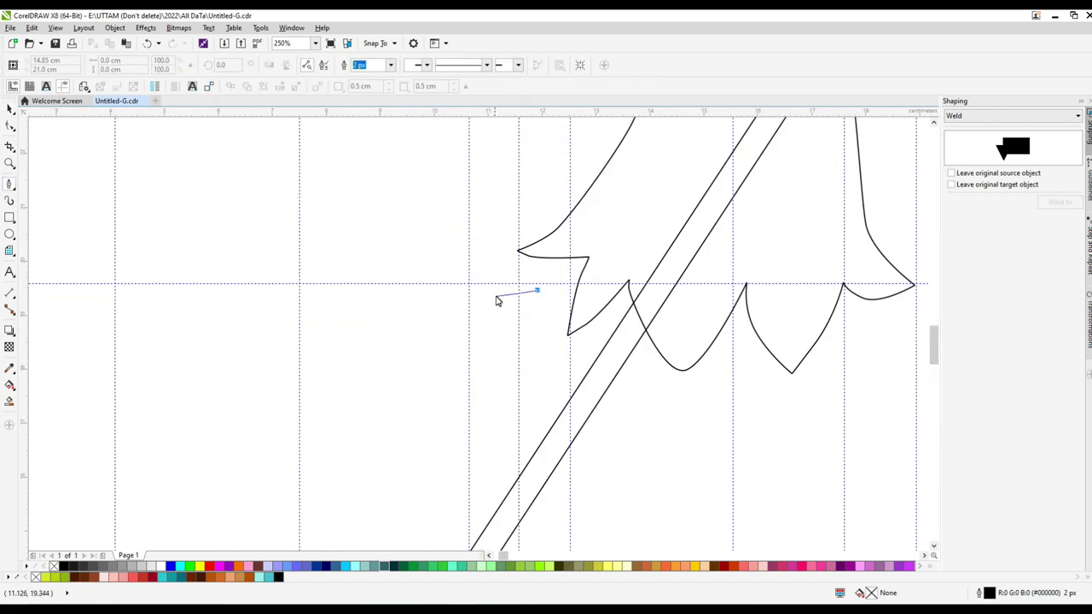
pyautogui.moveTo(498, 300); pyautogui.dragTo(381, 300)
pyautogui.moveTo(251, 308); pyautogui.dragTo(231, 290)
pyautogui.scroll(-2, 224, 289)
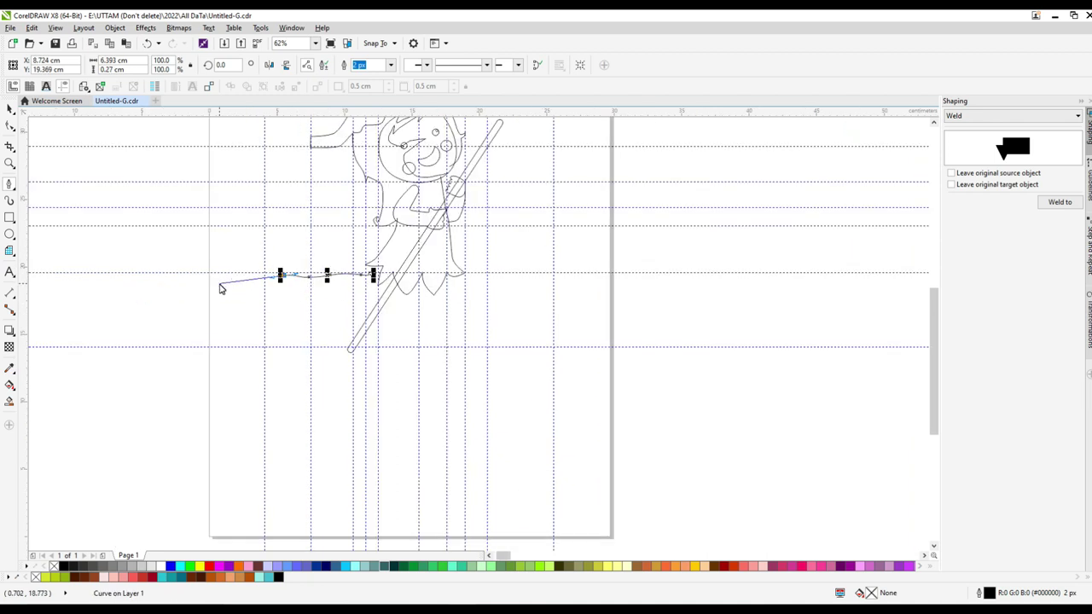
pyautogui.scroll(1, 223, 288)
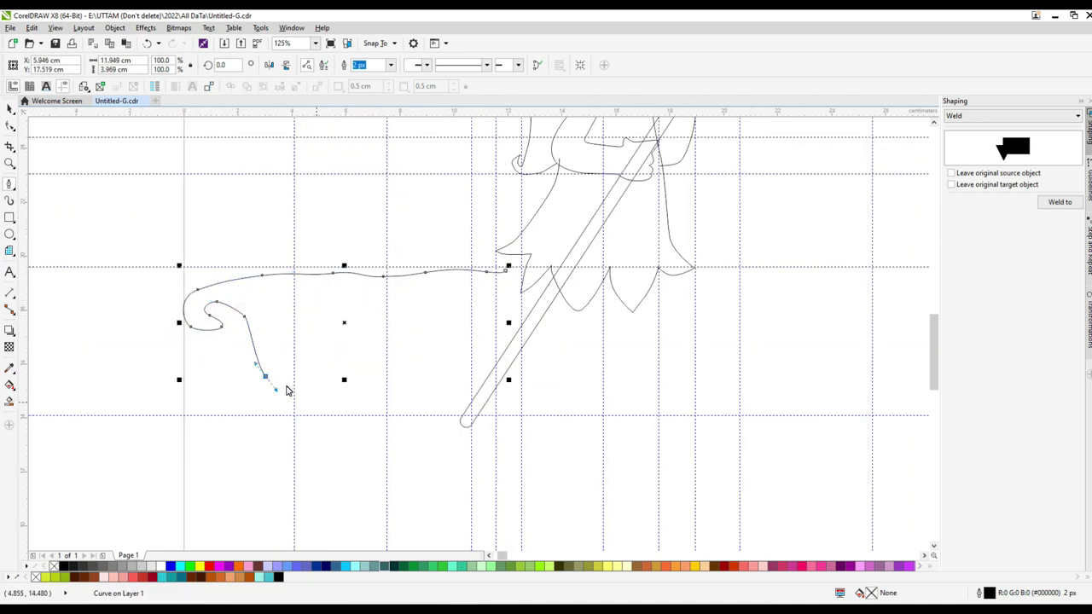
# Continue the boat's lower edge from the curled prow down to the right, adding small waves past the pole's lower end
pyautogui.scroll(2, 409, 429)
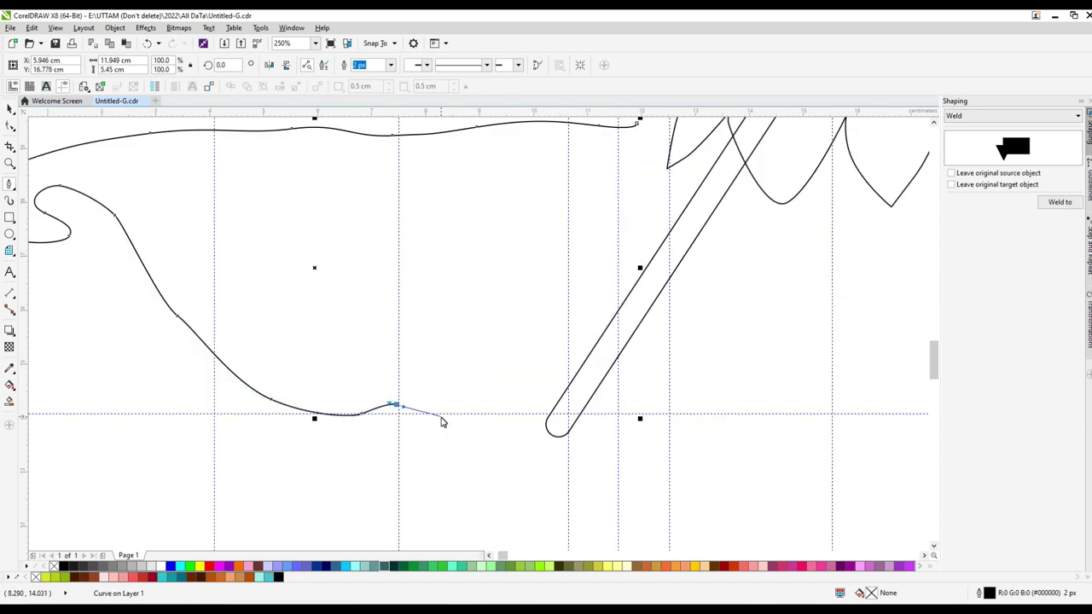
pyautogui.scroll(-4, 441, 421)
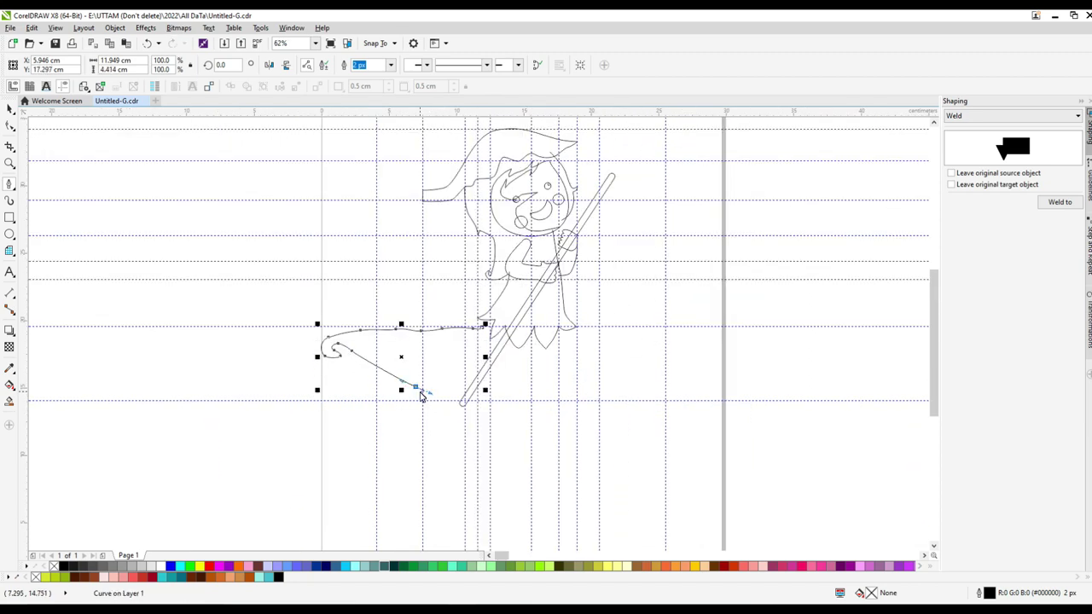
pyautogui.scroll(4, 420, 395)
pyautogui.moveTo(553, 432); pyautogui.dragTo(597, 421)
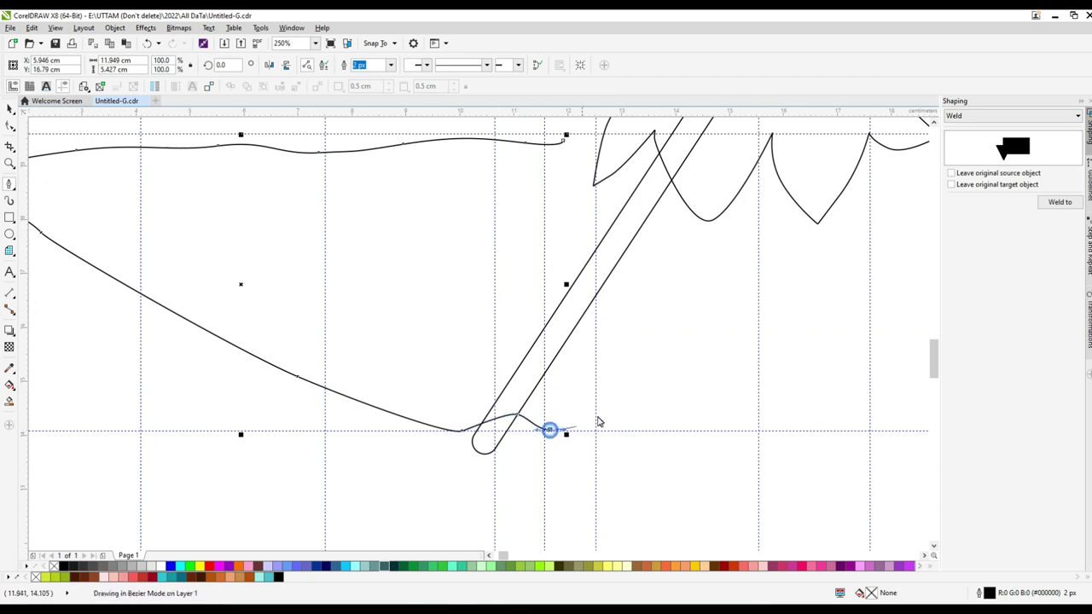
pyautogui.click(597, 409)
pyautogui.click(762, 431)
# Complete the boat outline with a raised stern tail on the right and an upper edge closing behind the dress hem
pyautogui.scroll(-2, 614, 438)
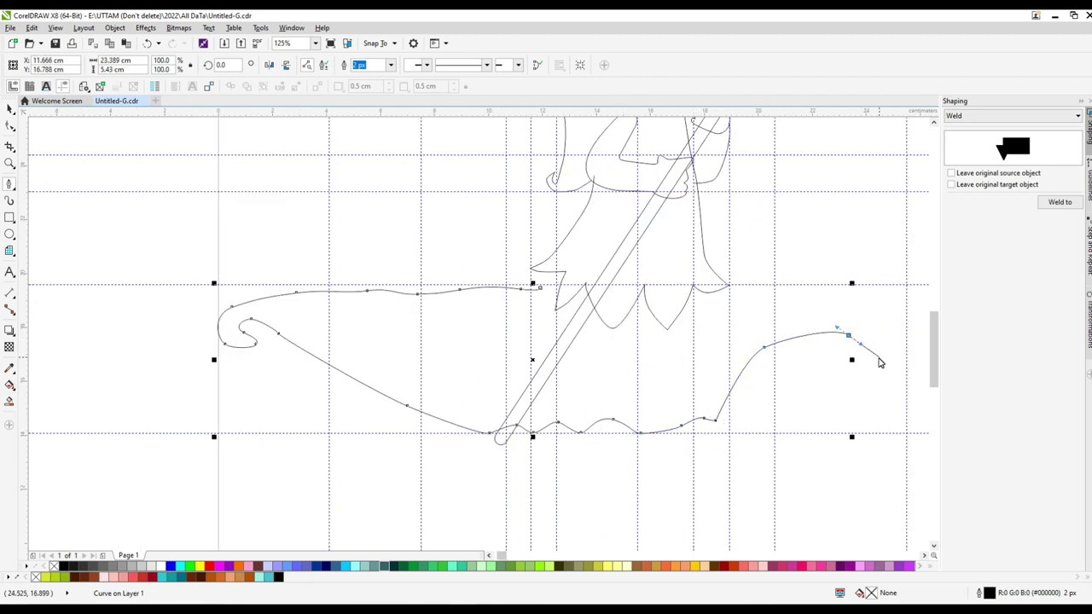
pyautogui.moveTo(880, 362); pyautogui.dragTo(888, 372)
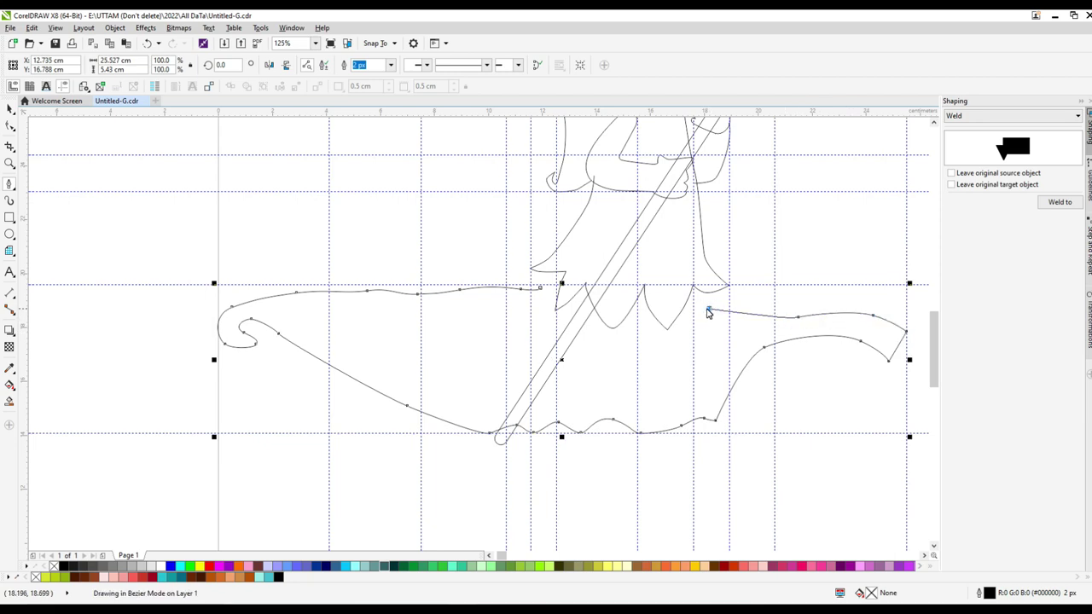
pyautogui.scroll(2, 707, 313)
pyautogui.moveTo(674, 283); pyautogui.dragTo(648, 282)
pyautogui.click(411, 289)
pyautogui.click(382, 296)
# Smooth the boat's upper edge beside the hem and its curled prow by editing the contour's nodes
pyautogui.press('F10')
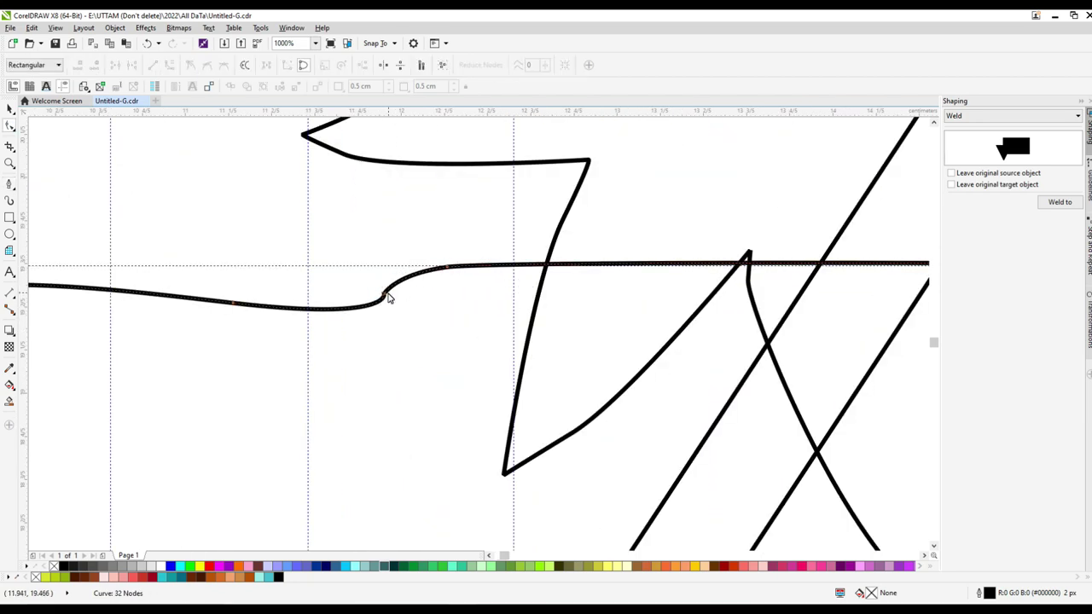
pyautogui.press('F4')
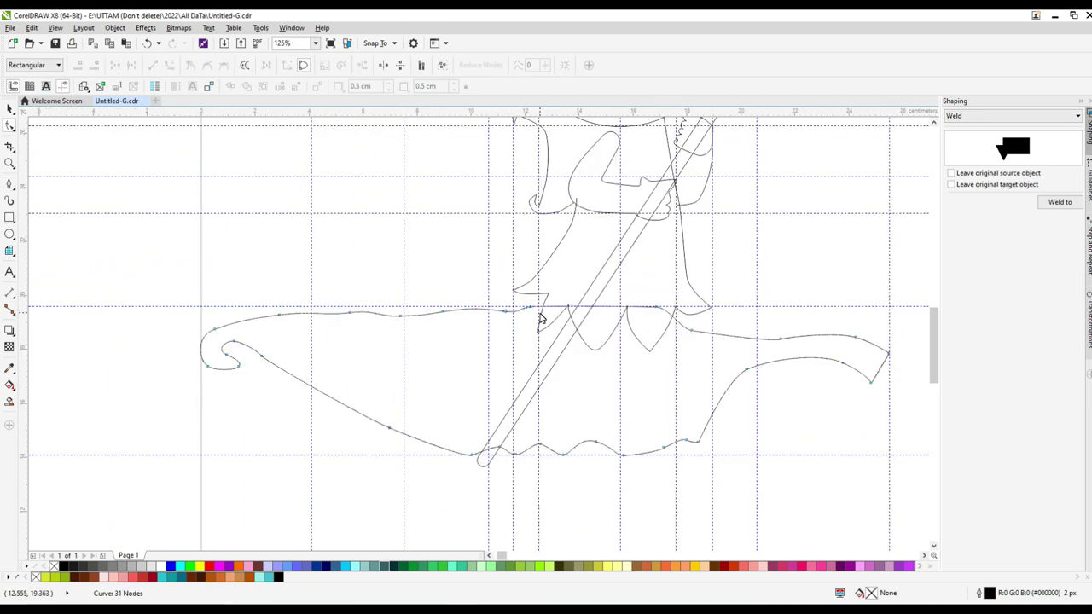
pyautogui.scroll(2, 291, 399)
pyautogui.doubleClick(171, 293)
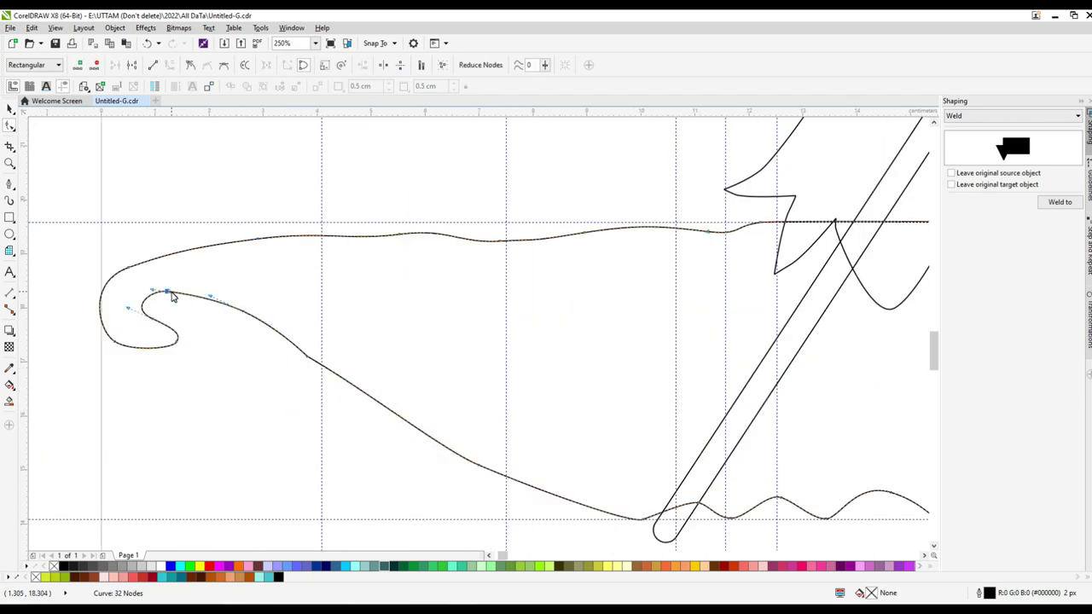
pyautogui.scroll(-2, 445, 380)
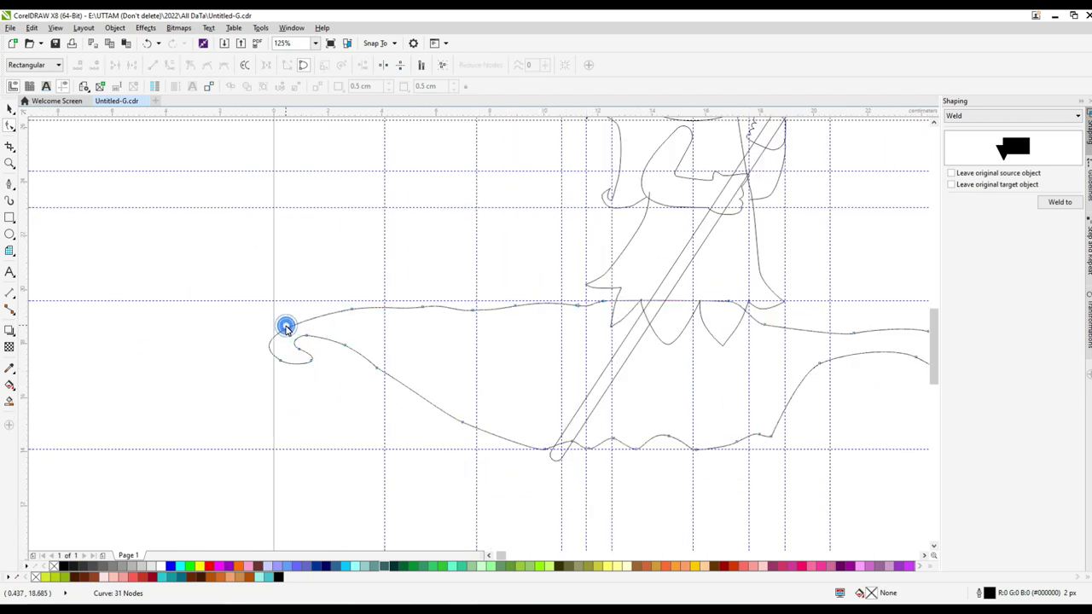
pyautogui.scroll(2, 285, 327)
pyautogui.scroll(2, 292, 319)
# Reshape the hull's lower left edge into one smooth, fuller curve from the prow to the pole's lower end
pyautogui.scroll(-8, 556, 392)
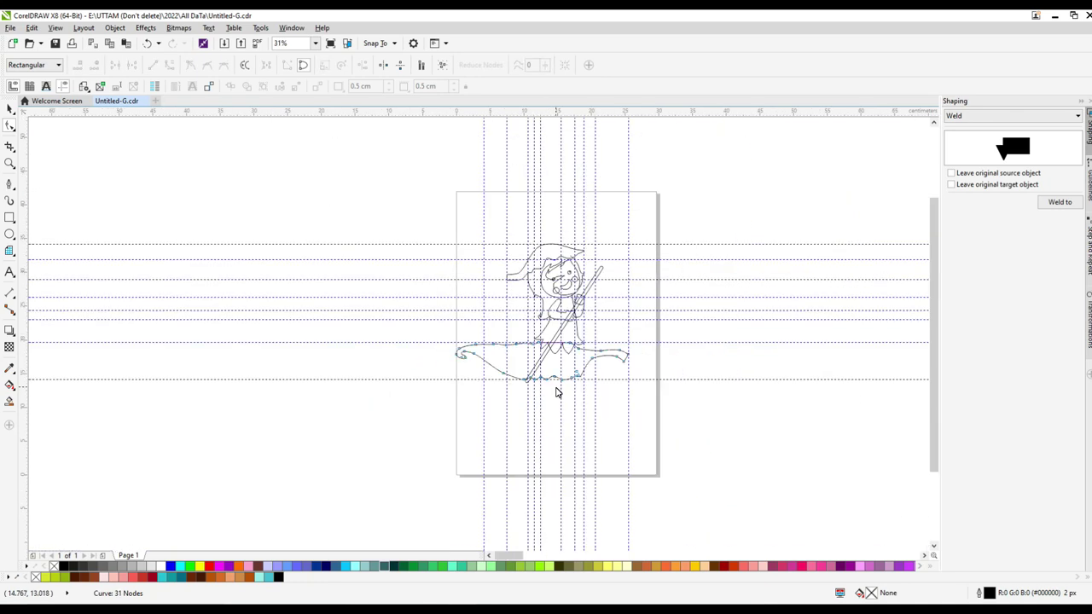
pyautogui.scroll(4, 556, 388)
pyautogui.moveTo(297, 342); pyautogui.dragTo(365, 382)
pyautogui.scroll(2, 355, 397)
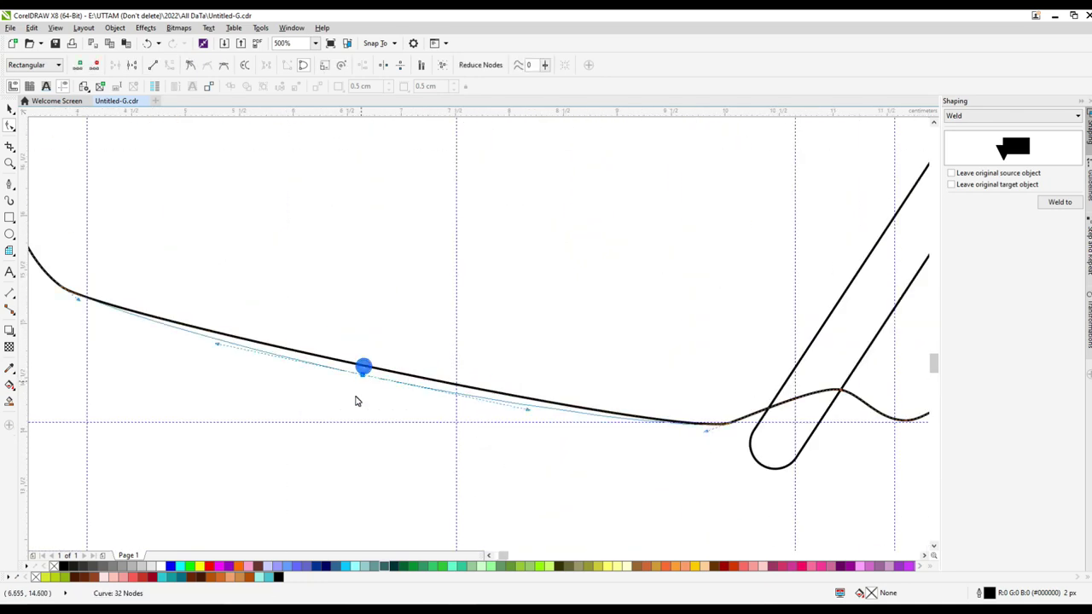
pyautogui.scroll(-2, 273, 370)
pyautogui.scroll(2, 252, 309)
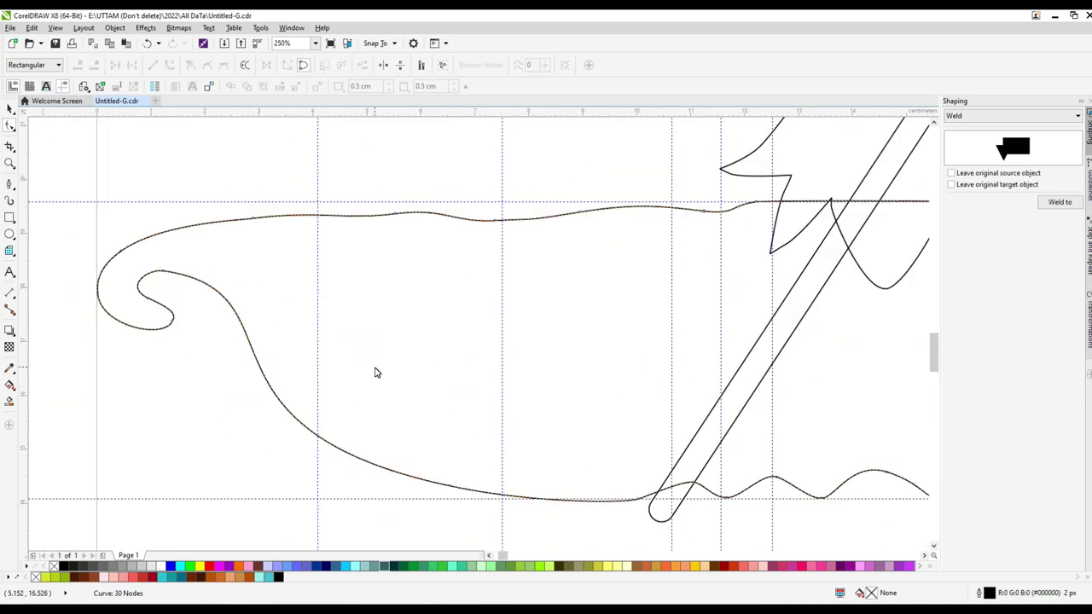
pyautogui.scroll(-4, 249, 311)
pyautogui.scroll(3, 294, 320)
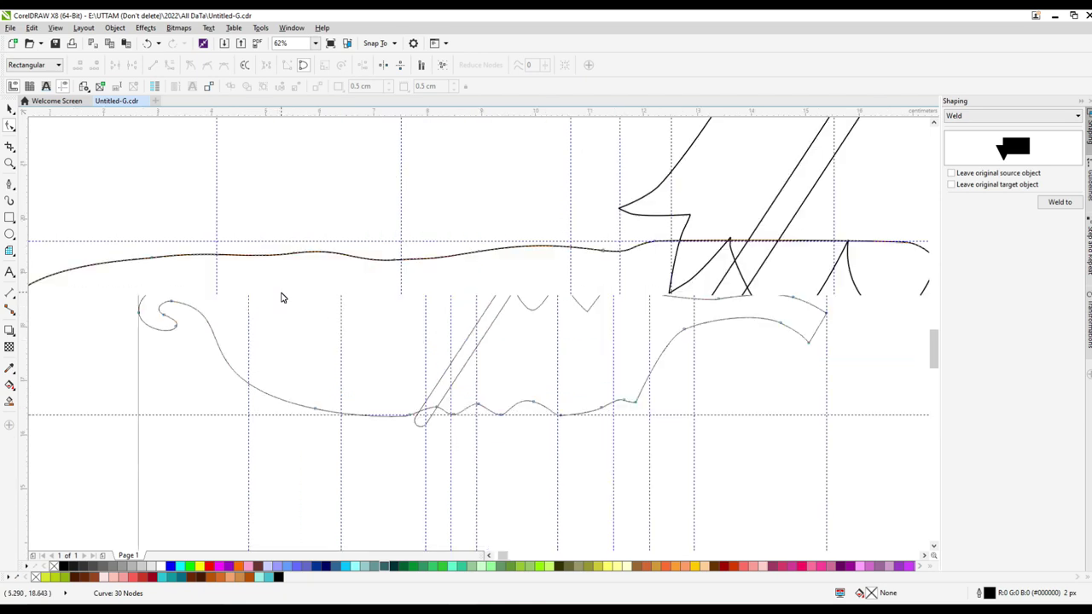
pyautogui.scroll(-3, 280, 295)
pyautogui.press('space')
pyautogui.scroll(2, 341, 333)
pyautogui.click(314, 196)
pyautogui.moveTo(345, 240); pyautogui.dragTo(394, 272)
pyautogui.scroll(2, 394, 271)
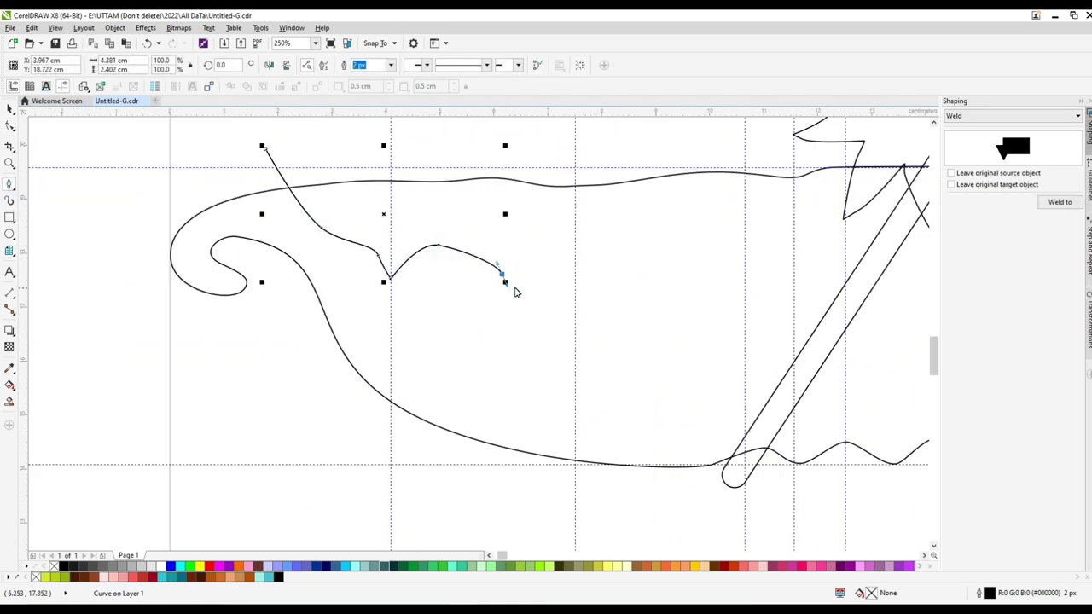
pyautogui.scroll(-2, 341, 227)
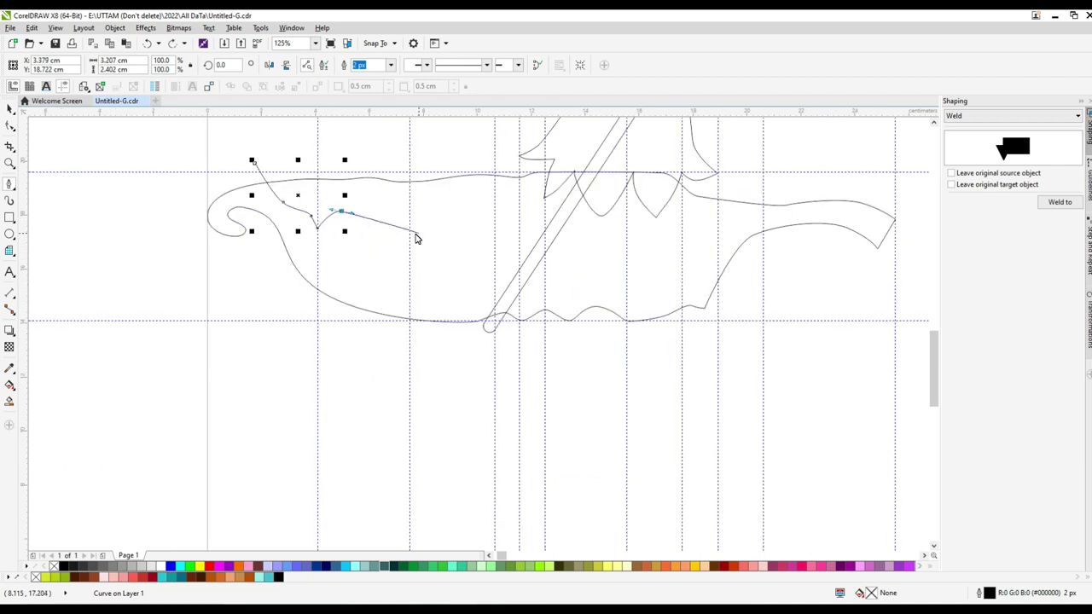
pyautogui.scroll(-3, 378, 281)
# Narrow the boat horizontally to 84.9% from its prow side, keeping the stern end in place
pyautogui.press('space')
pyautogui.scroll(3, 397, 312)
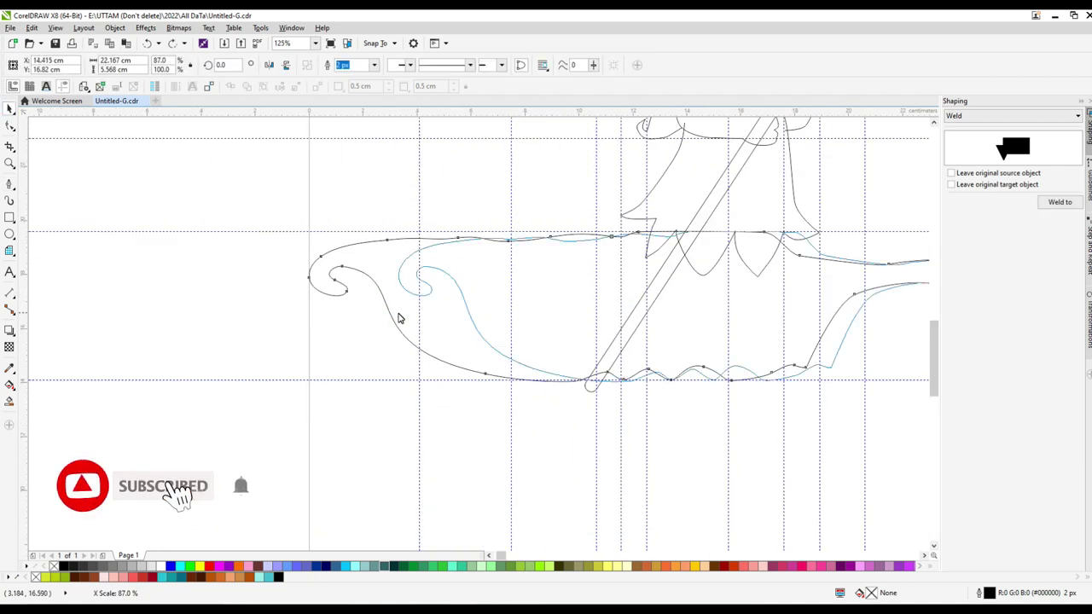
pyautogui.scroll(-3, 505, 267)
pyautogui.scroll(3, 511, 310)
# Start a wavy dividing line above the boat's prow and run it down across the hull toward the pole
pyautogui.click(9, 183)
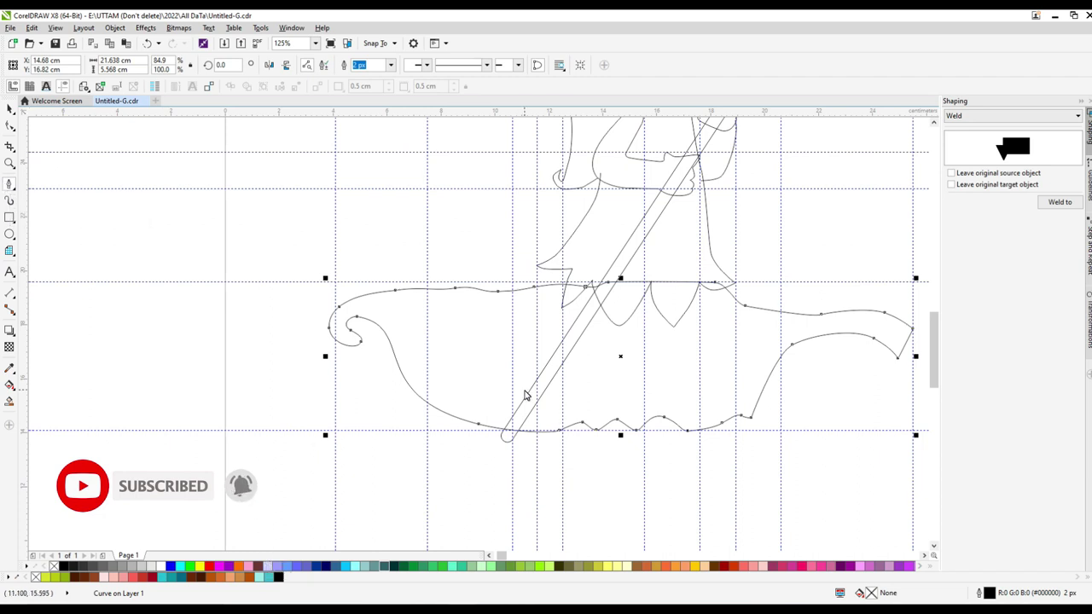
pyautogui.click(376, 279)
pyautogui.scroll(2, 418, 312)
pyautogui.moveTo(435, 354); pyautogui.dragTo(491, 350)
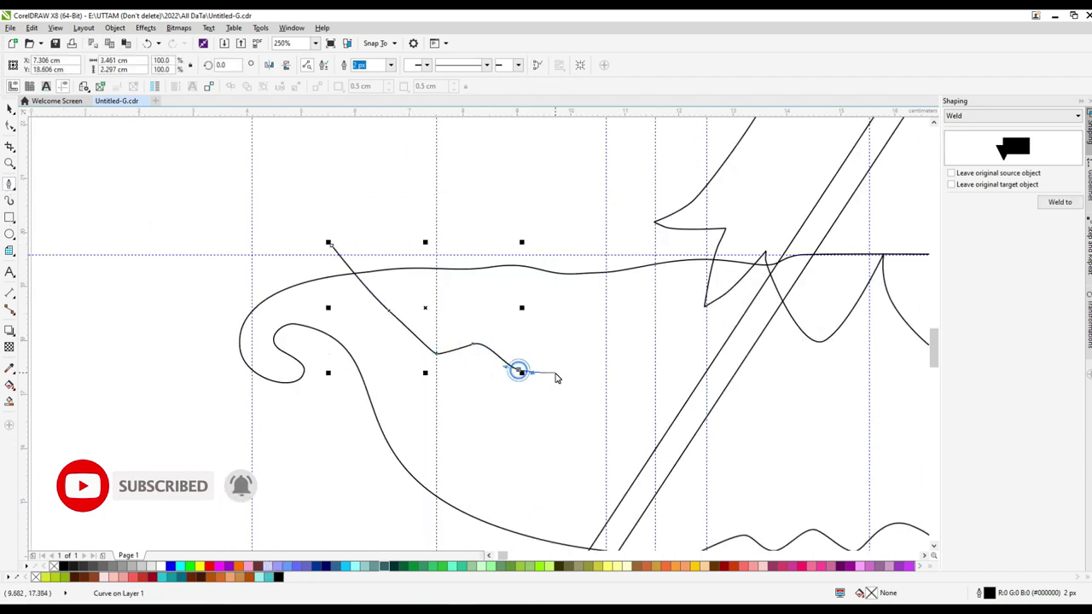
pyautogui.moveTo(563, 365); pyautogui.dragTo(669, 393)
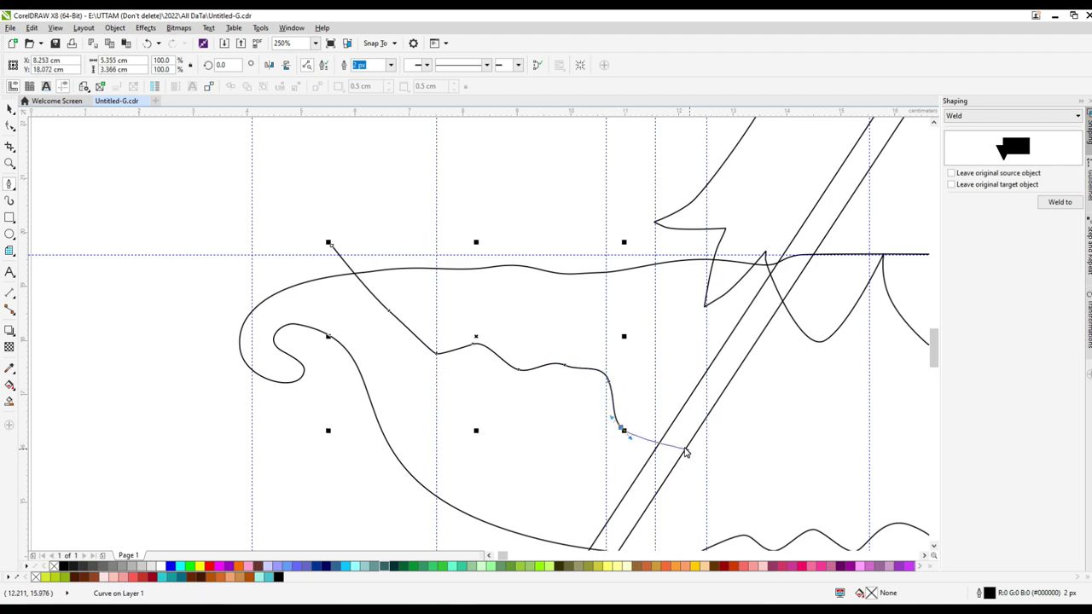
# Continue the wavy dividing line past the pole and below the dress hem, rising toward the boat's stern
pyautogui.scroll(2, 687, 453)
pyautogui.moveTo(682, 461); pyautogui.dragTo(775, 384)
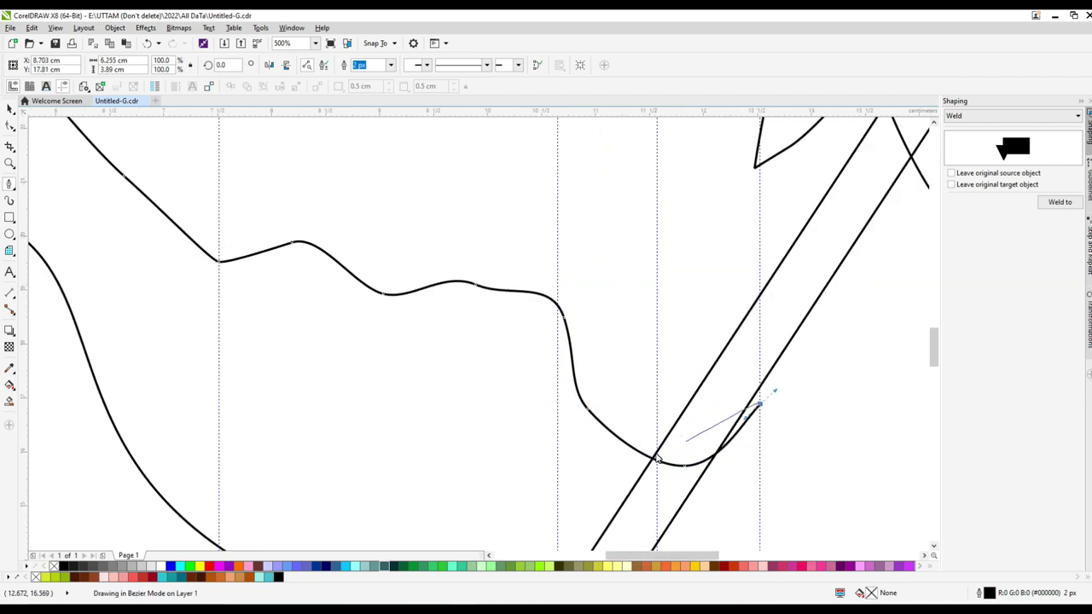
pyautogui.scroll(-2, 712, 452)
pyautogui.scroll(-2, 772, 443)
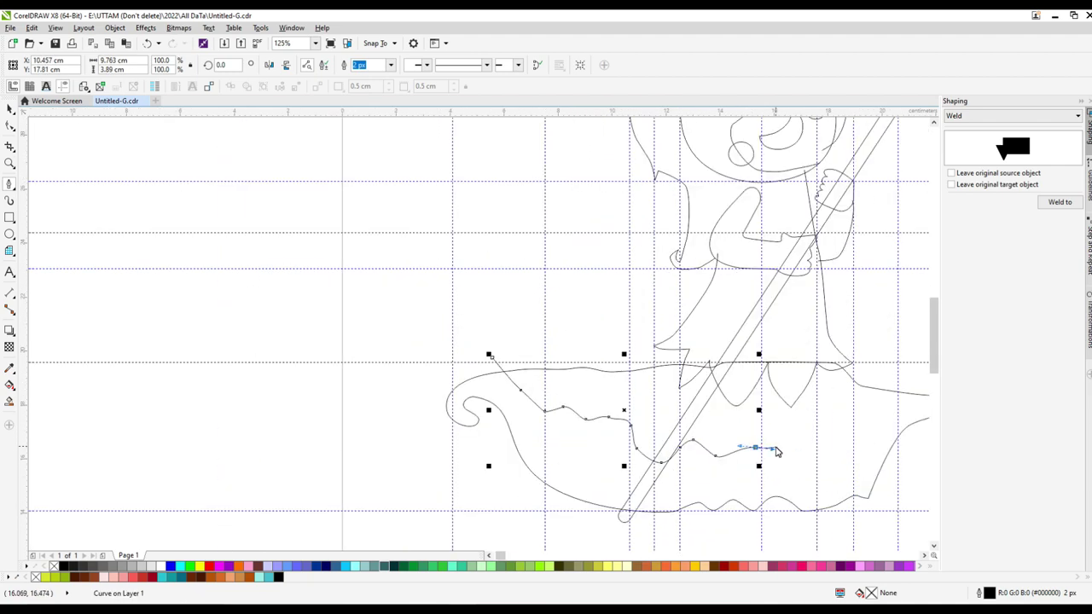
pyautogui.scroll(2, 819, 474)
pyautogui.moveTo(797, 456); pyautogui.dragTo(814, 463)
pyautogui.moveTo(850, 422); pyautogui.dragTo(863, 421)
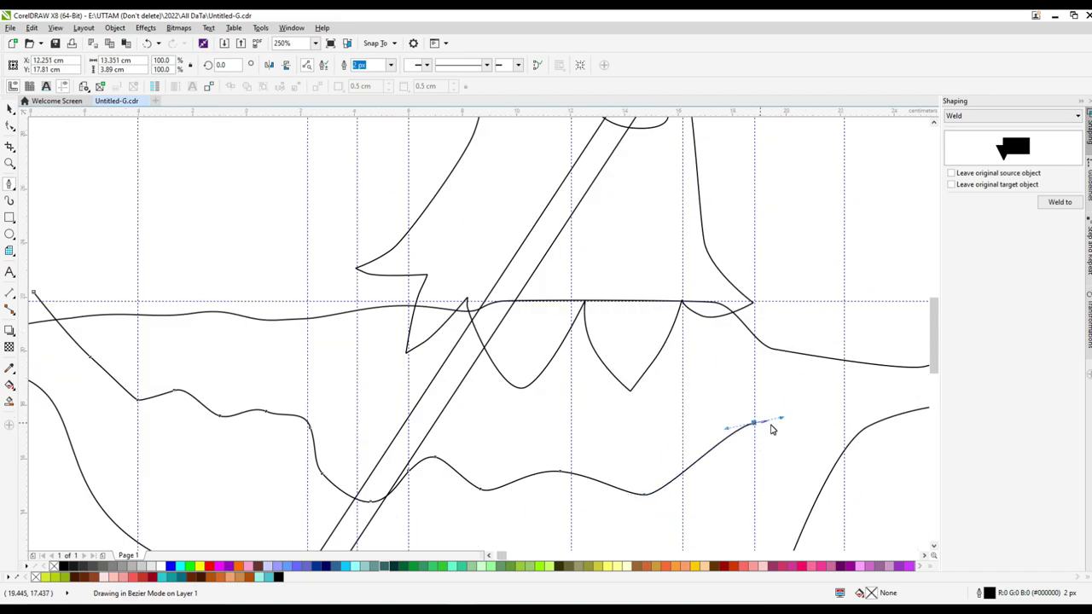
# Complete the wavy dividing line by running it to the boat's stern and back along the upper edge to beside the dress hem
pyautogui.scroll(-2, 816, 419)
pyautogui.scroll(4, 817, 419)
pyautogui.scroll(2, 678, 401)
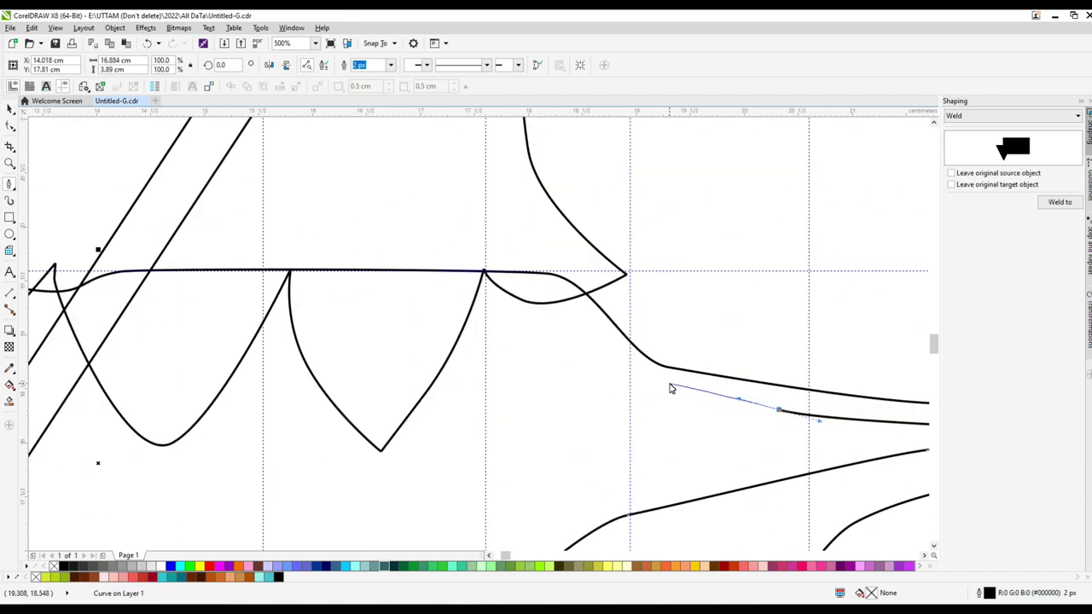
pyautogui.click(616, 322)
pyautogui.scroll(-6, 615, 322)
pyautogui.scroll(4, 641, 446)
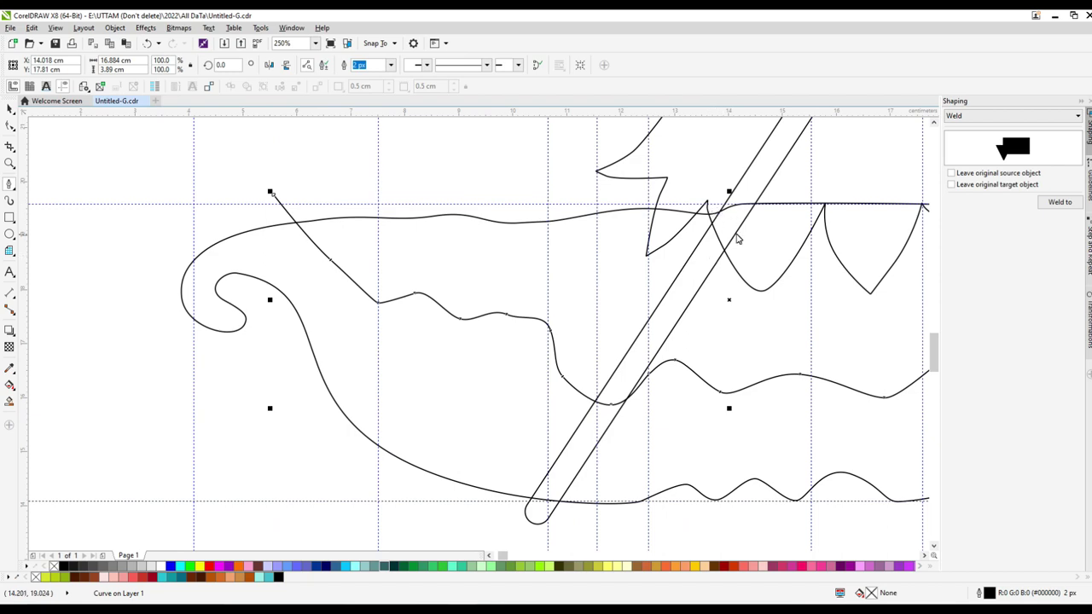
# Draw the front leg's two side lines from inside the hem leaves down past the boat's wavy dividing line
pyautogui.click(729, 227)
pyautogui.doubleClick(674, 390)
pyautogui.click(782, 256)
pyautogui.moveTo(755, 339); pyautogui.dragTo(752, 350)
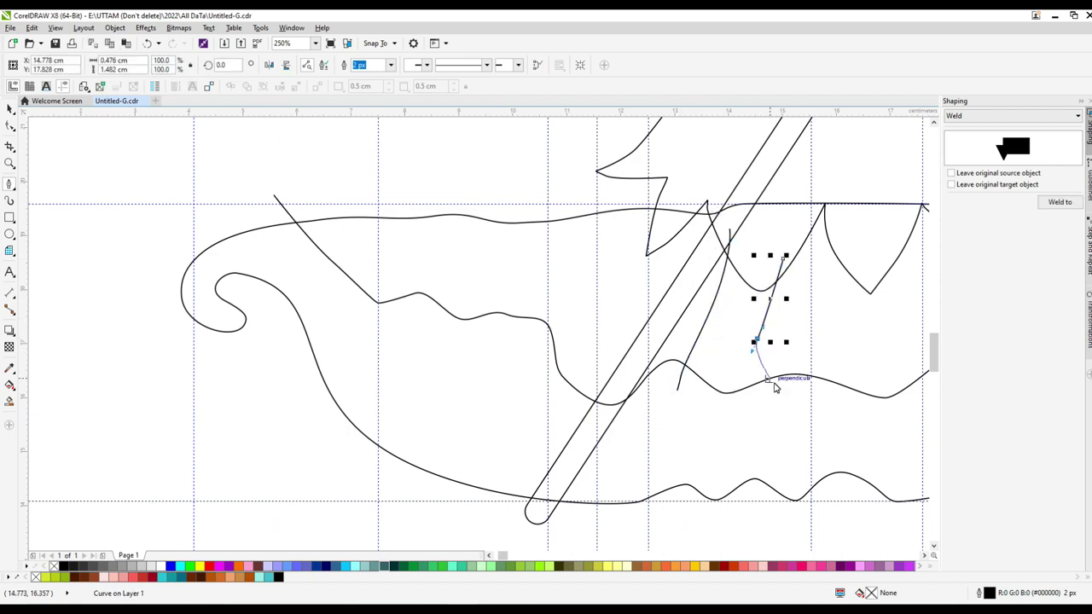
pyautogui.scroll(-3, 774, 387)
pyautogui.scroll(3, 819, 349)
# Draw the two side lines of the other leg from the next hem leaf down across the dividing line
pyautogui.scroll(-4, 713, 332)
pyautogui.press('F10')
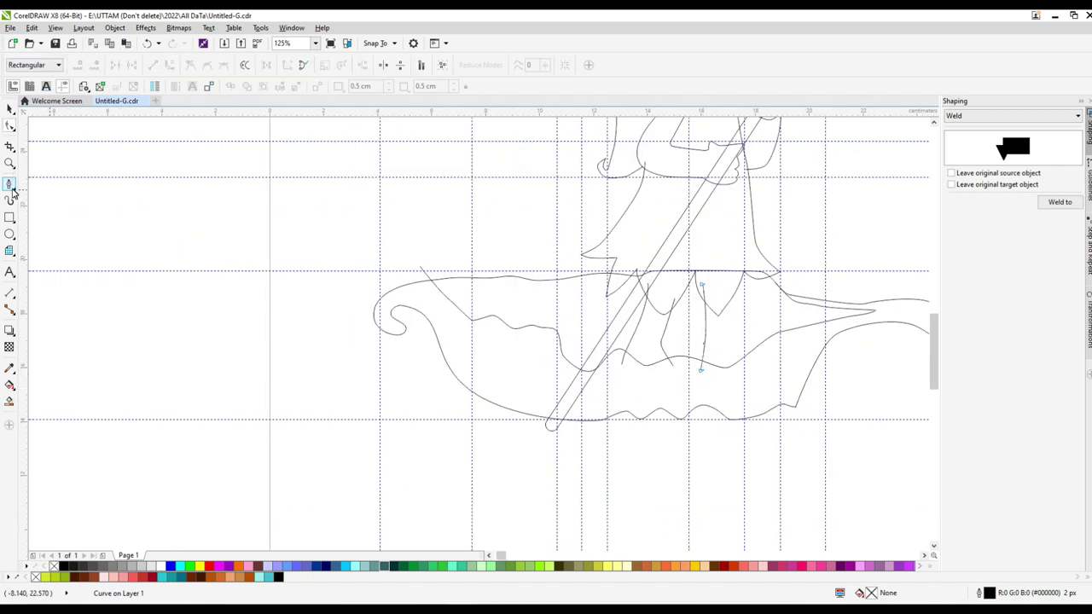
pyautogui.click(9, 184)
pyautogui.scroll(5, 694, 151)
pyautogui.click(680, 281)
pyautogui.scroll(-7, 769, 428)
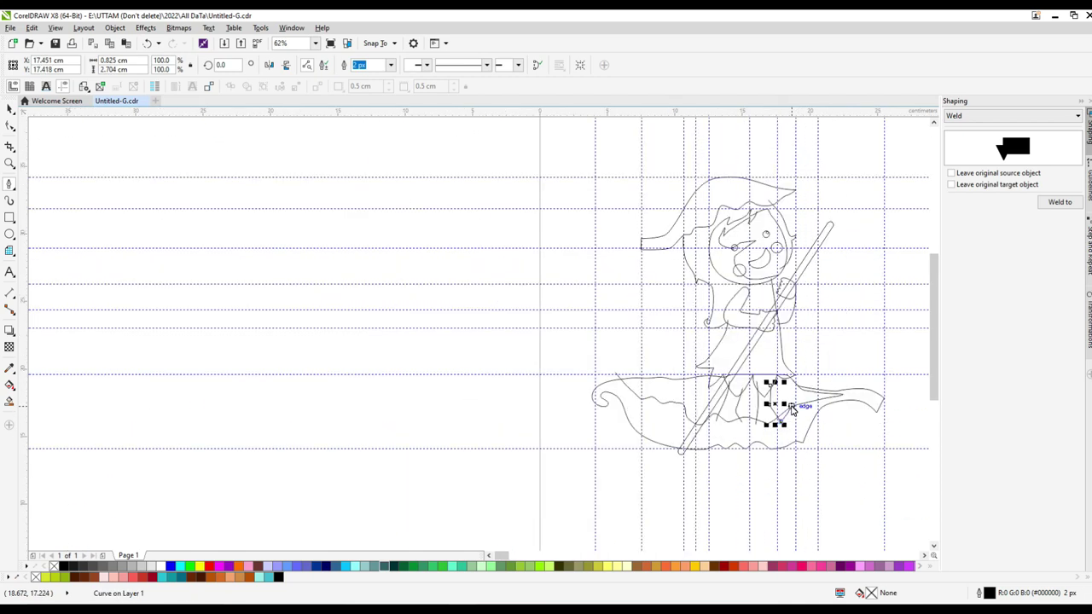
pyautogui.scroll(4, 782, 428)
pyautogui.press('F10')
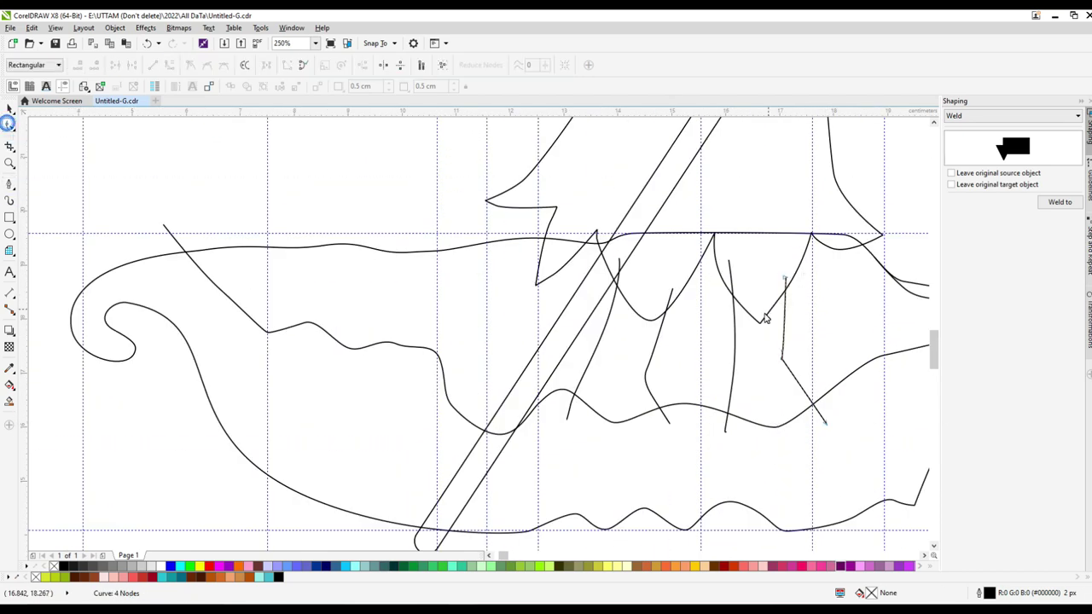
# Reshape the second hem leaf so it is rounder and shorter, with its tip at the second leg's outer line
pyautogui.scroll(3, 828, 434)
pyautogui.scroll(-2, 670, 324)
pyautogui.click(713, 321)
pyautogui.moveTo(732, 293); pyautogui.dragTo(693, 347)
pyautogui.scroll(3, 748, 275)
pyautogui.scroll(-3, 751, 281)
pyautogui.scroll(2, 743, 256)
pyautogui.scroll(2, 585, 210)
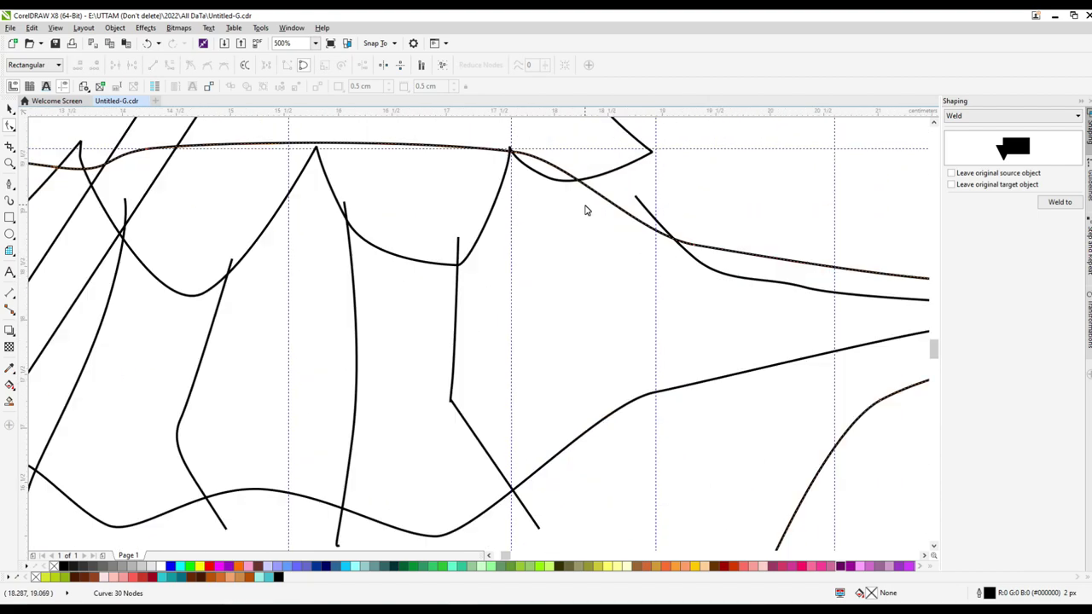
# Curve the boat's upper edge below the dress hem and reshape the last hem scallop beside it
pyautogui.moveTo(514, 231); pyautogui.dragTo(409, 215)
pyautogui.scroll(-3, 482, 259)
pyautogui.scroll(1, 482, 260)
pyautogui.moveTo(482, 248); pyautogui.dragTo(731, 263)
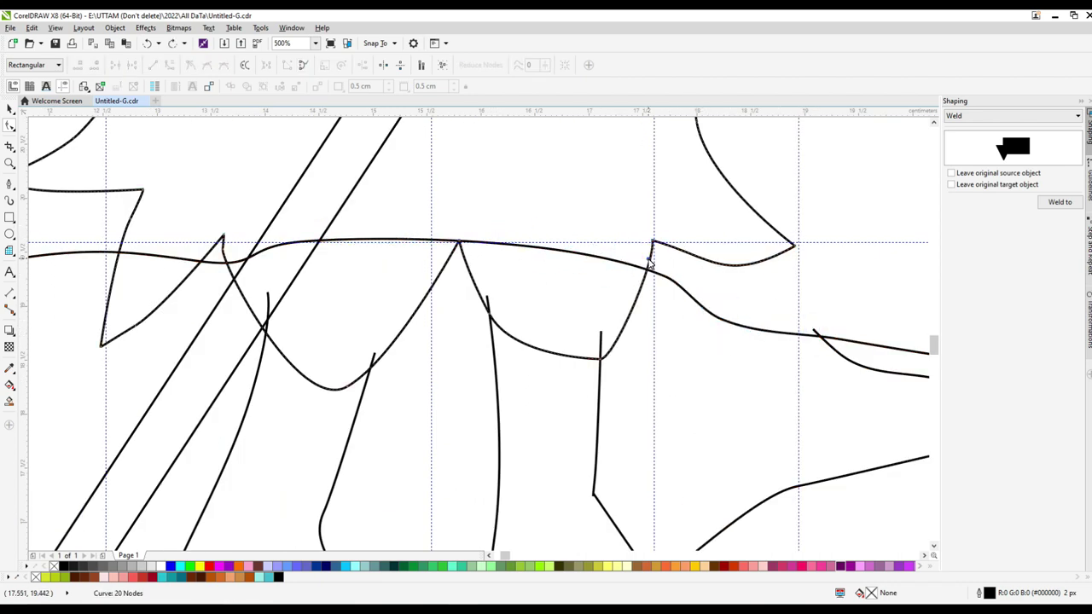
pyautogui.scroll(2, 691, 236)
pyautogui.scroll(-2, 634, 244)
pyautogui.scroll(-1, 638, 290)
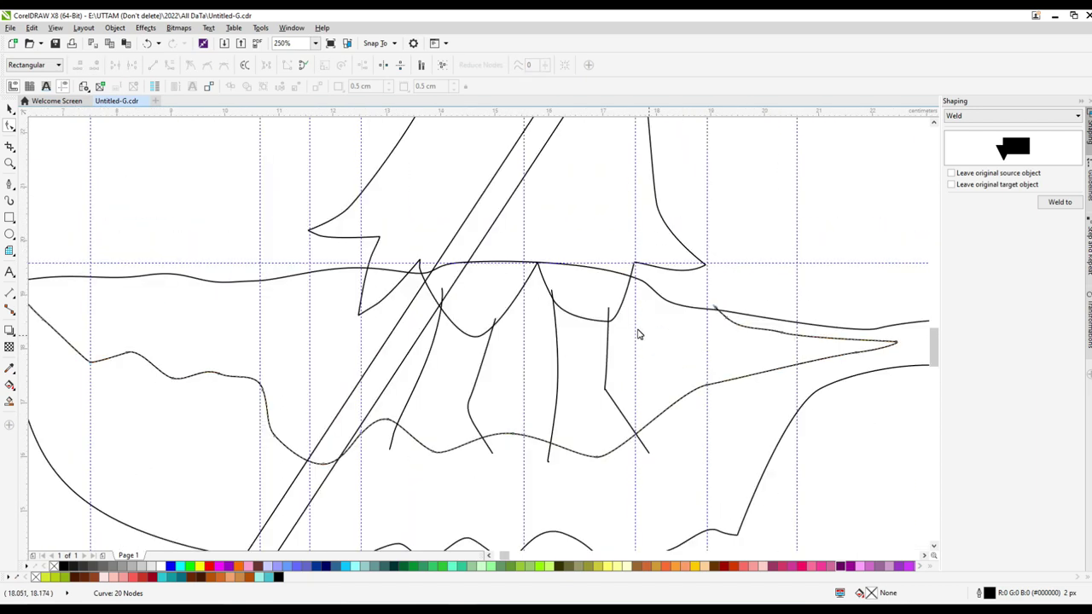
# Delete an extra node from the dividing line near its point at the boat's stern
pyautogui.scroll(2, 682, 358)
pyautogui.scroll(-2, 636, 358)
pyautogui.scroll(-1, 768, 373)
pyautogui.scroll(1, 759, 367)
pyautogui.click(755, 361)
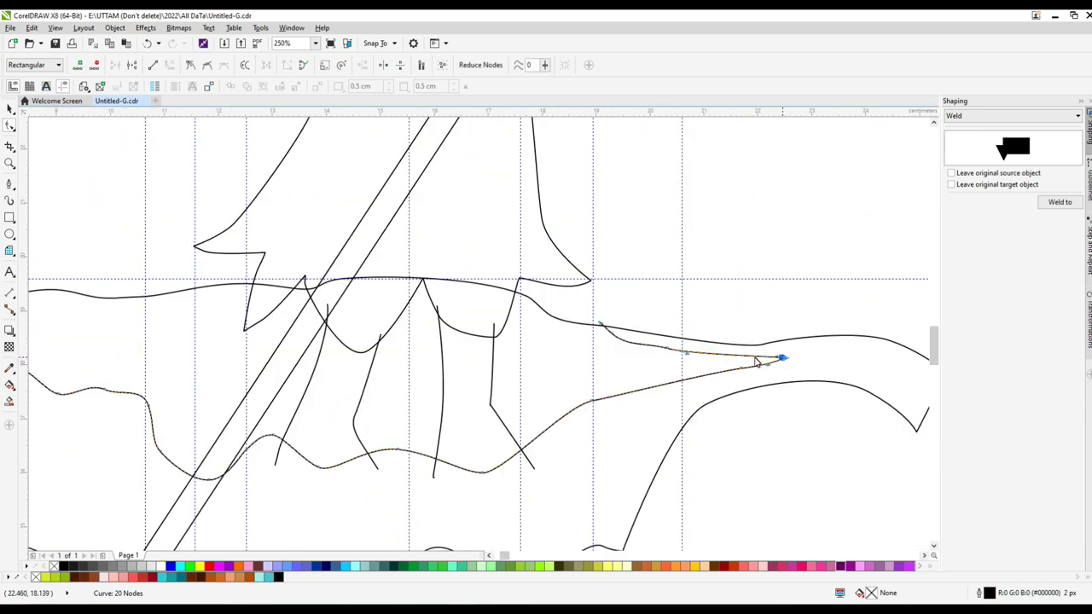
pyautogui.press('Delete')
pyautogui.scroll(-2, 755, 362)
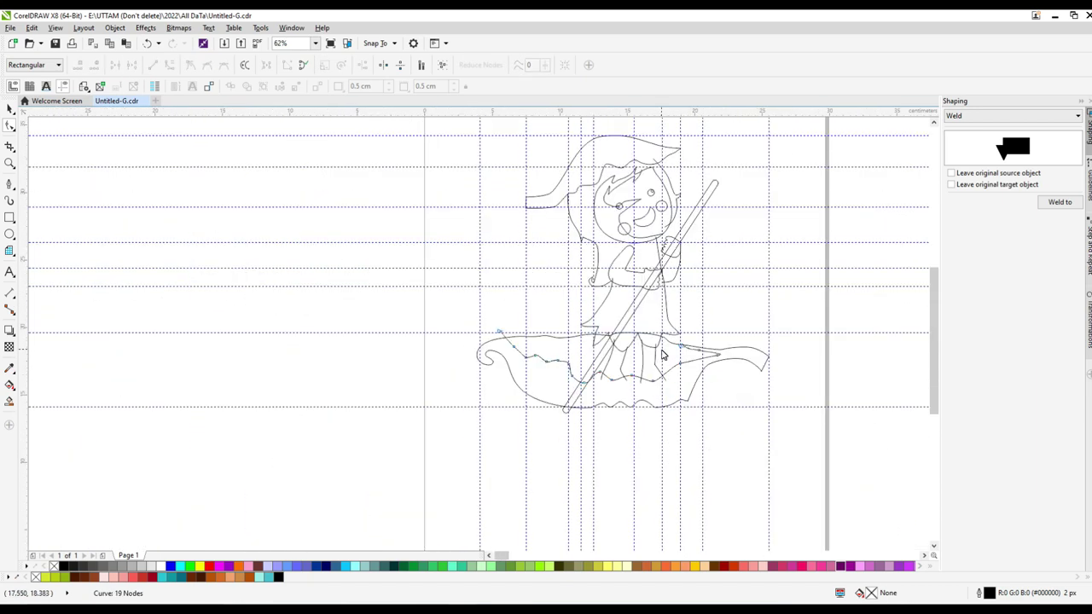
# Adjust the lower end of the hair strand beside the face and narrow the strand horizontally to 97.6%
pyautogui.scroll(2, 716, 288)
pyautogui.moveTo(662, 256); pyautogui.dragTo(681, 219)
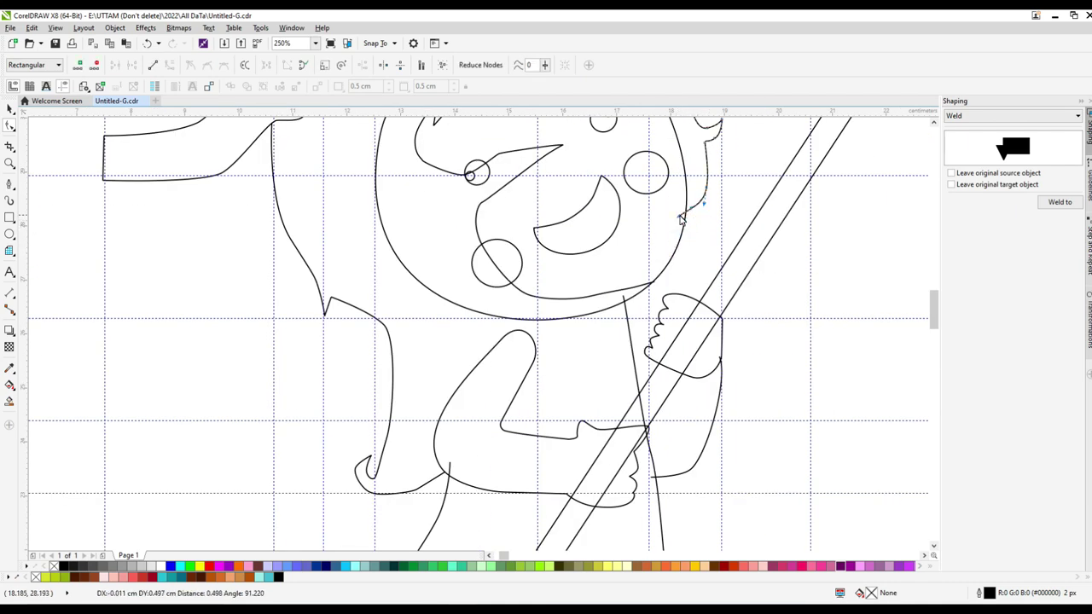
pyautogui.scroll(-1, 704, 162)
pyautogui.press('space')
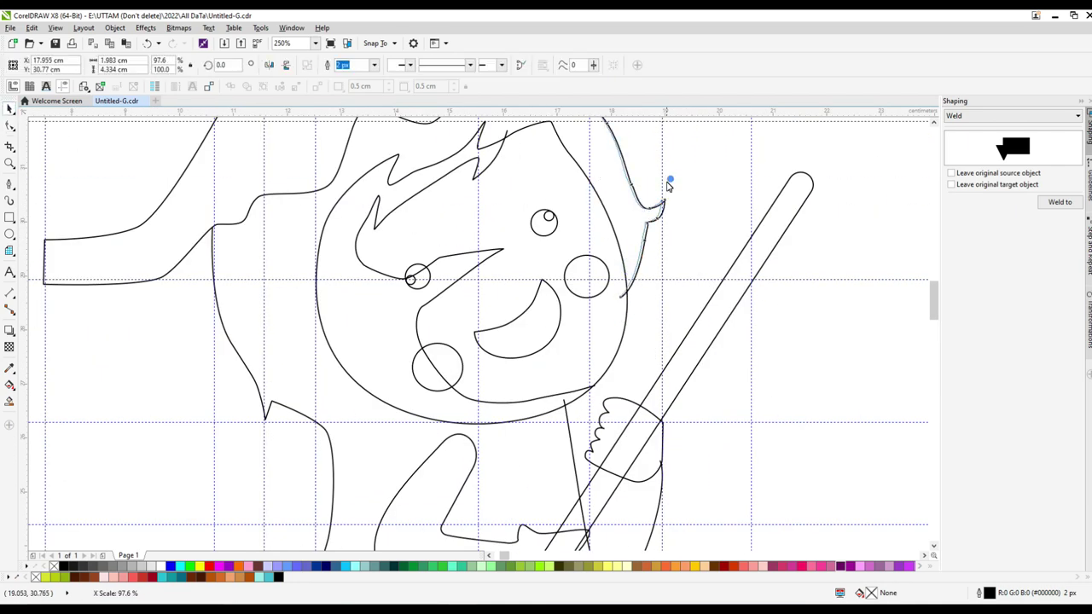
pyautogui.scroll(-1, 588, 345)
pyautogui.press('space')
pyautogui.scroll(4, 589, 345)
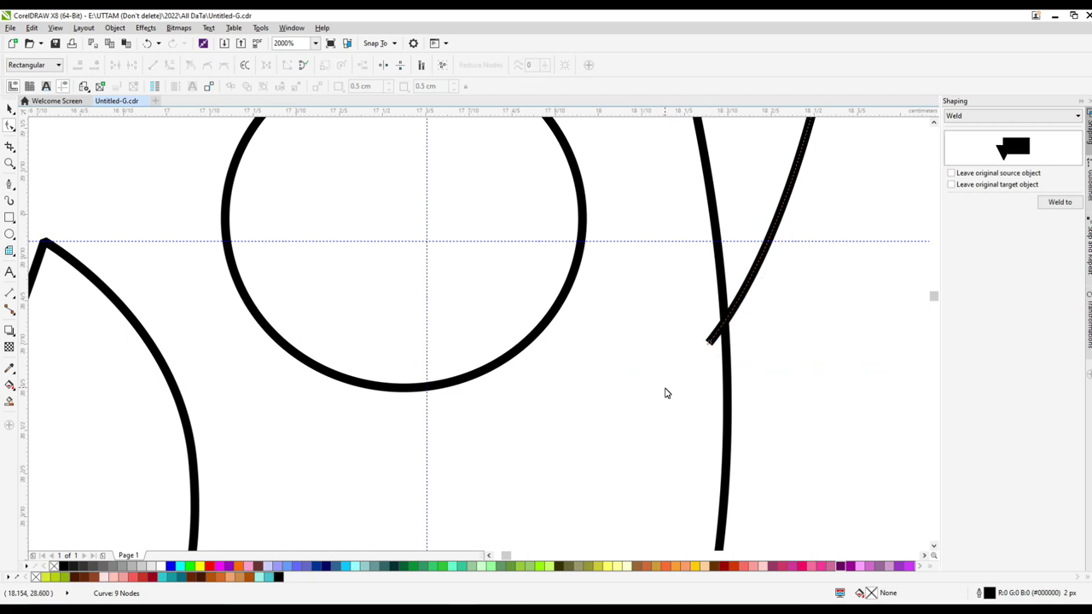
# Smooth the upper part of that hair strand by deleting surplus nodes and shortening it to just inside the hat brim
pyautogui.scroll(-4, 670, 389)
pyautogui.scroll(2, 645, 273)
pyautogui.click(645, 273)
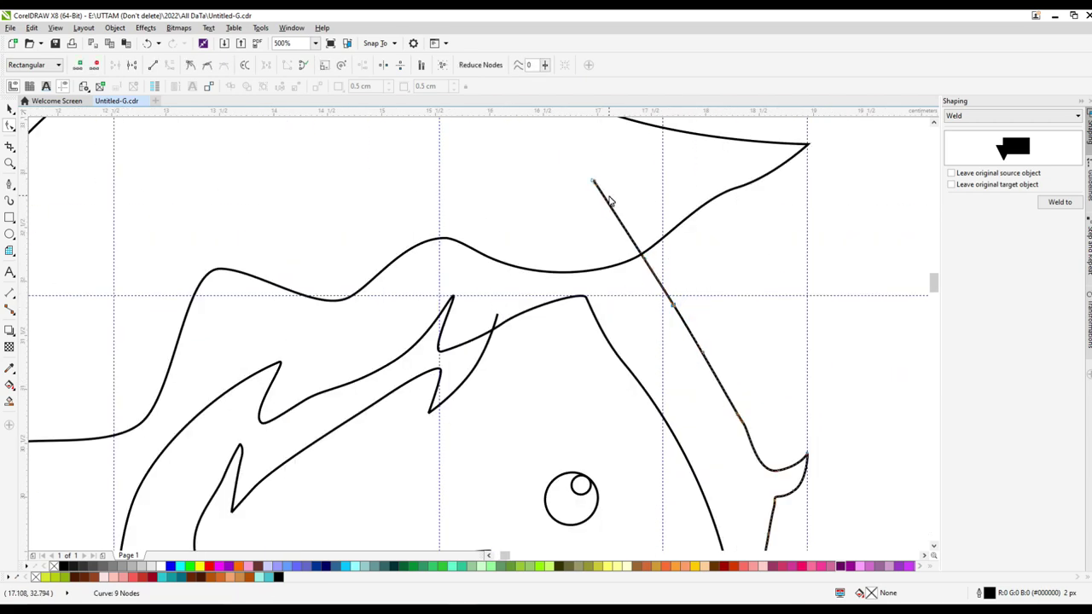
pyautogui.press('Delete')
pyautogui.scroll(-3, 708, 346)
pyautogui.scroll(3, 705, 341)
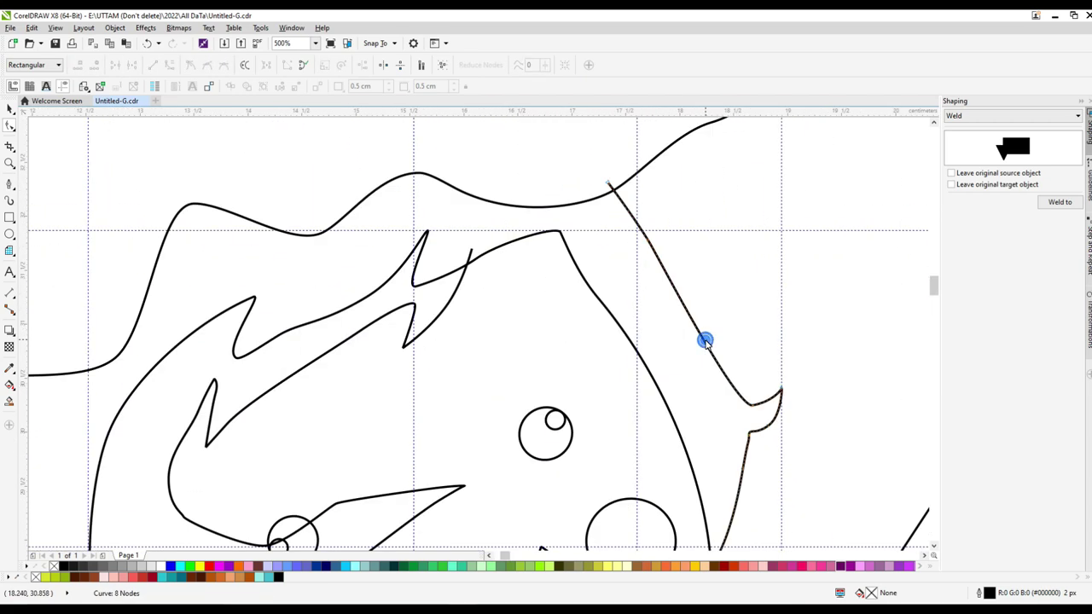
pyautogui.scroll(-3, 726, 399)
pyautogui.scroll(2, 726, 399)
pyautogui.scroll(-2, 615, 322)
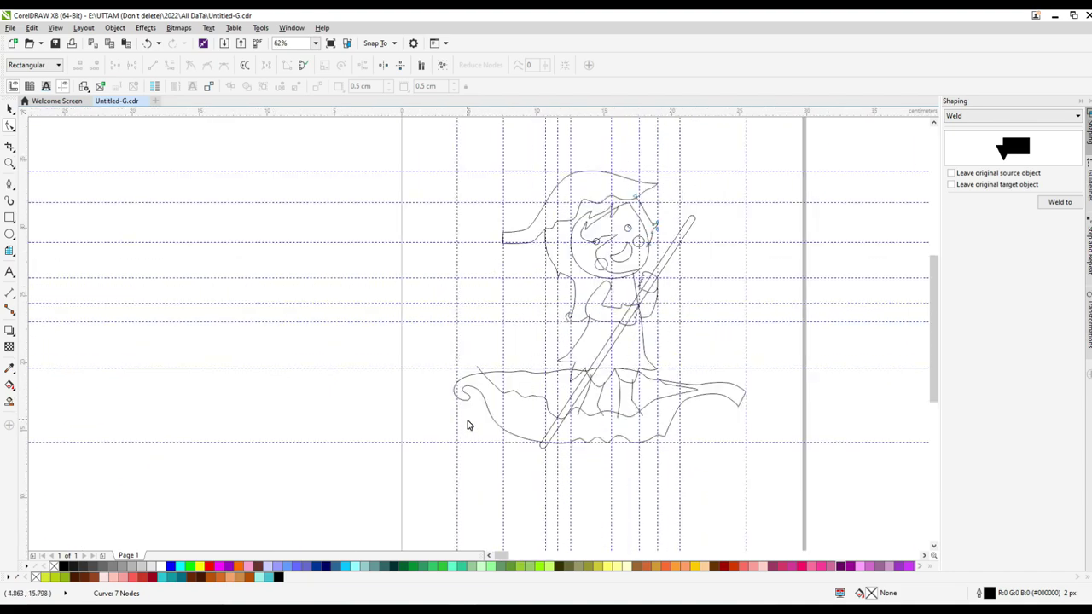
# Reshape the start of the boat's dividing line so it crosses the upper edge closer to the curled prow
pyautogui.scroll(2, 482, 384)
pyautogui.click(467, 364)
pyautogui.scroll(2, 492, 400)
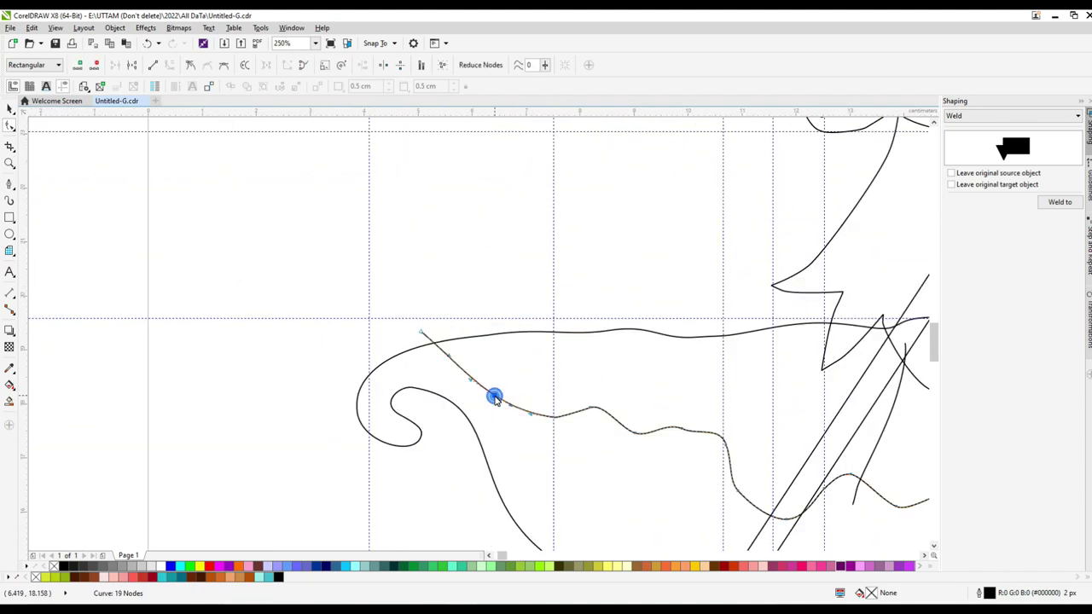
pyautogui.scroll(2, 494, 395)
pyautogui.moveTo(395, 353); pyautogui.dragTo(334, 321)
pyautogui.scroll(-4, 334, 322)
pyautogui.scroll(4, 483, 369)
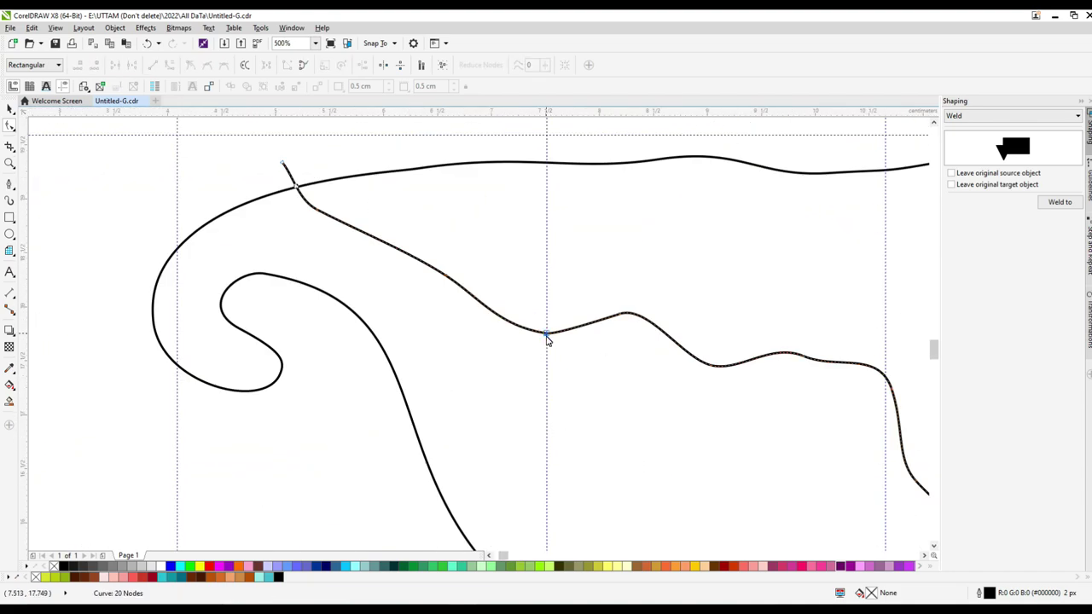
# Refine the dividing line's curve between the prow and its first wave, then deselect the line
pyautogui.click(479, 318)
pyautogui.click(450, 279)
pyautogui.scroll(3, 449, 278)
pyautogui.scroll(-3, 455, 278)
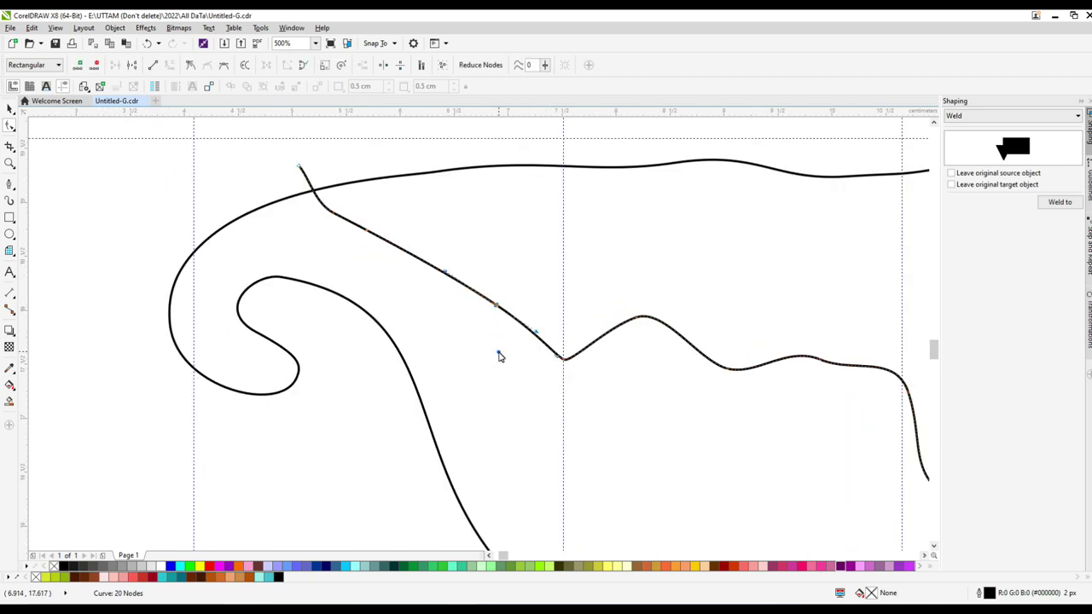
pyautogui.scroll(-2, 499, 356)
pyautogui.scroll(2, 502, 358)
pyautogui.moveTo(520, 346)
pyautogui.mouseDown()
pyautogui.moveTo(524, 397)
pyautogui.moveTo(517, 324)
pyautogui.mouseUp()
pyautogui.scroll(-8, 597, 358)
pyautogui.scroll(1, 648, 400)
pyautogui.click(804, 210)
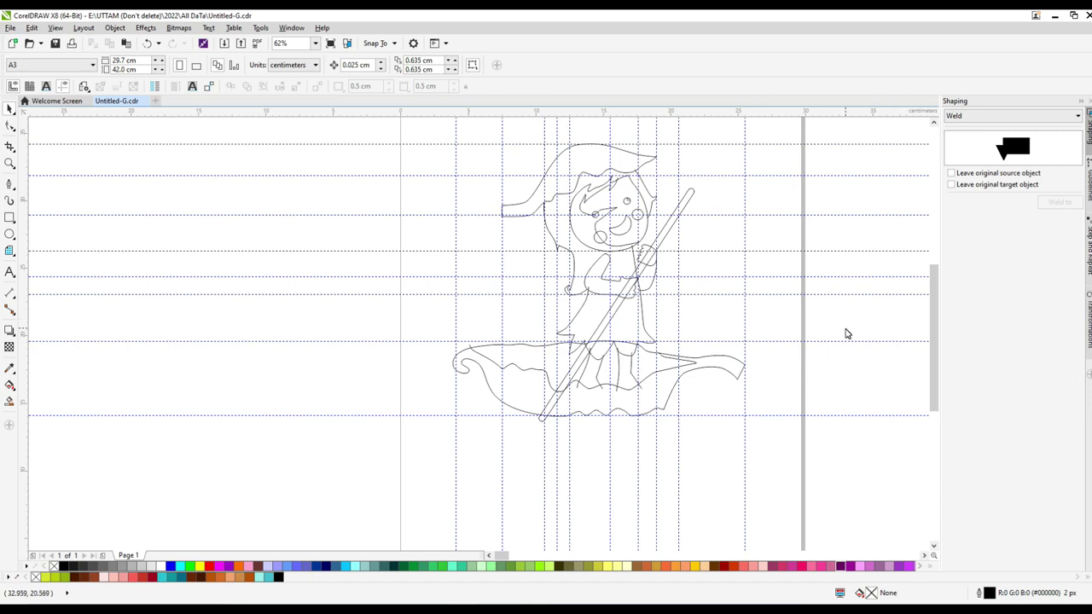
# Fill the pointed hat with yellow-green and the boat hull with dark brown
pyautogui.hotkey('shift', 'F4')
pyautogui.click(458, 243)
pyautogui.click(47, 577)
pyautogui.click(460, 366)
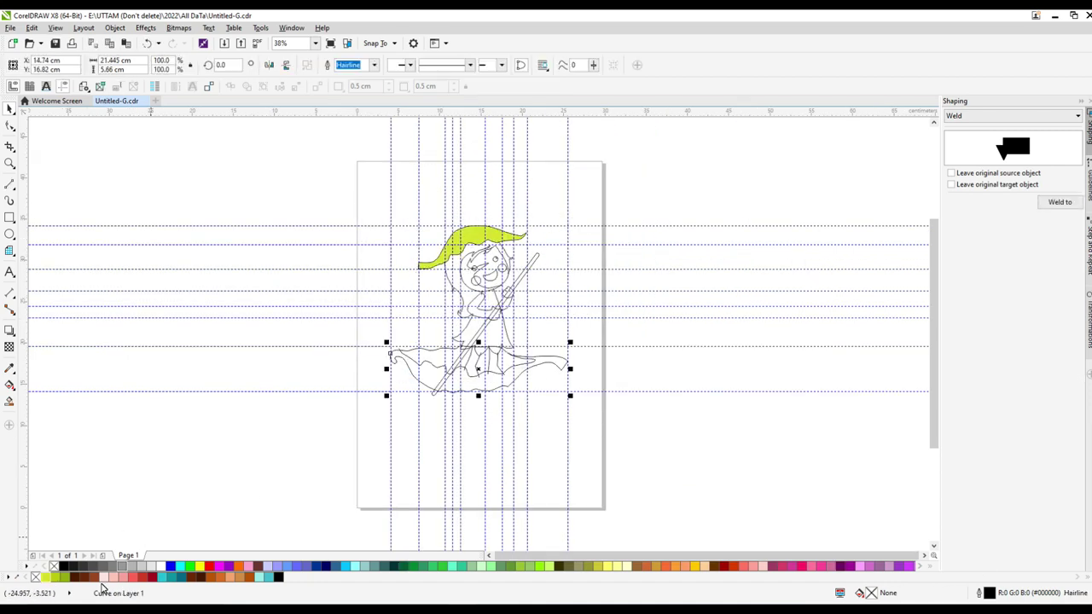
pyautogui.click(122, 566)
# Fill both cheeks with red R251 G85 B87 and the mouth with pink
pyautogui.scroll(2, 504, 271)
pyautogui.click(503, 272)
pyautogui.keyDown('shift'); pyautogui.click(450, 292); pyautogui.keyUp('shift')
pyautogui.click(145, 566)
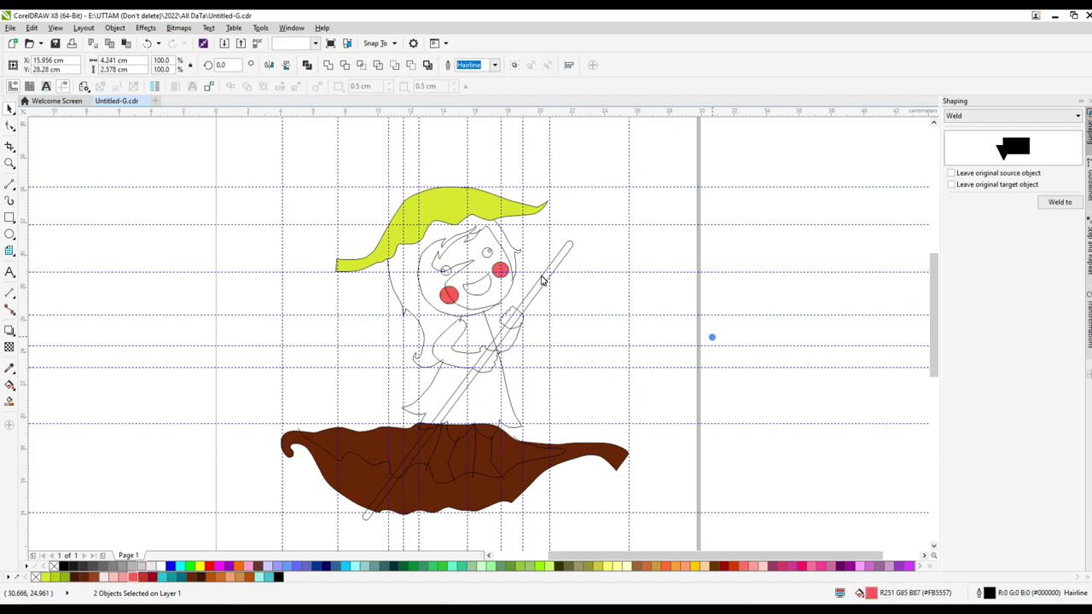
pyautogui.click(476, 284)
pyautogui.click(124, 577)
# Fill both eyes with very dark brown and recolour the two cheeks a deeper red
pyautogui.scroll(3, 460, 273)
pyautogui.scroll(-3, 463, 339)
pyautogui.click(418, 292)
pyautogui.keyDown('shift'); pyautogui.click(458, 264); pyautogui.keyUp('shift')
pyautogui.click(122, 566)
pyautogui.click(499, 316)
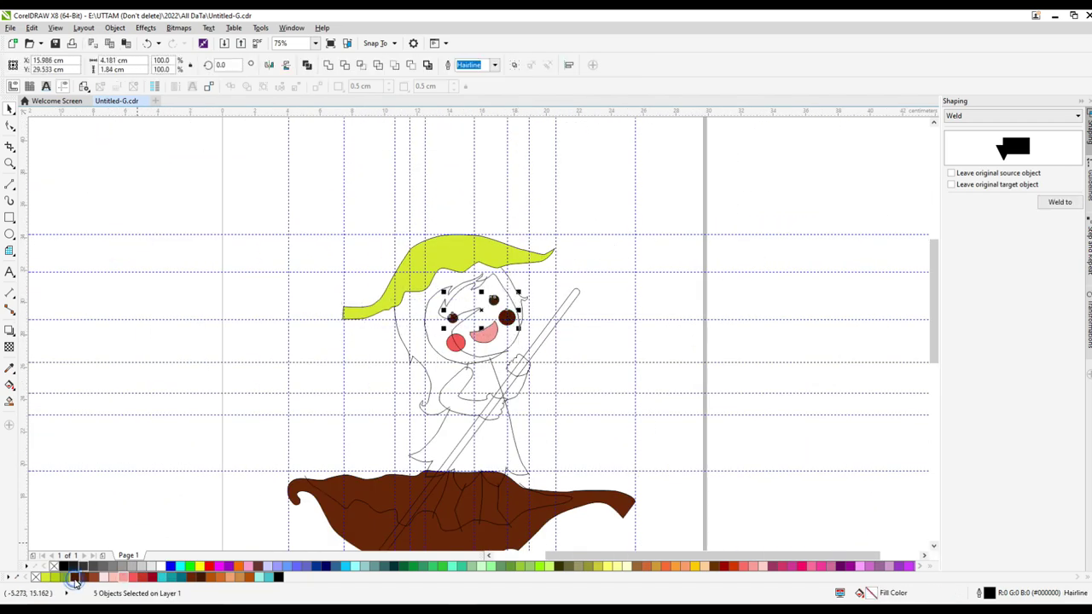
pyautogui.scroll(2, 373, 401)
pyautogui.scroll(-1, 485, 315)
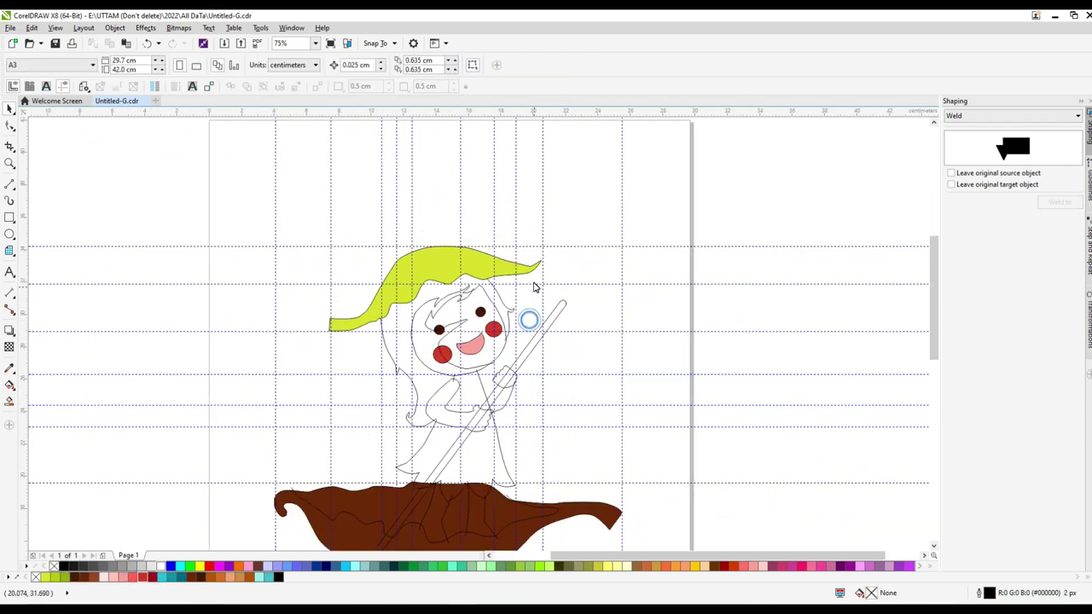
# Move the facial features aside, smart-fill the crescent area along the face in blue-grey, and put the features back
pyautogui.moveTo(477, 336); pyautogui.dragTo(652, 335)
pyautogui.click(436, 331)
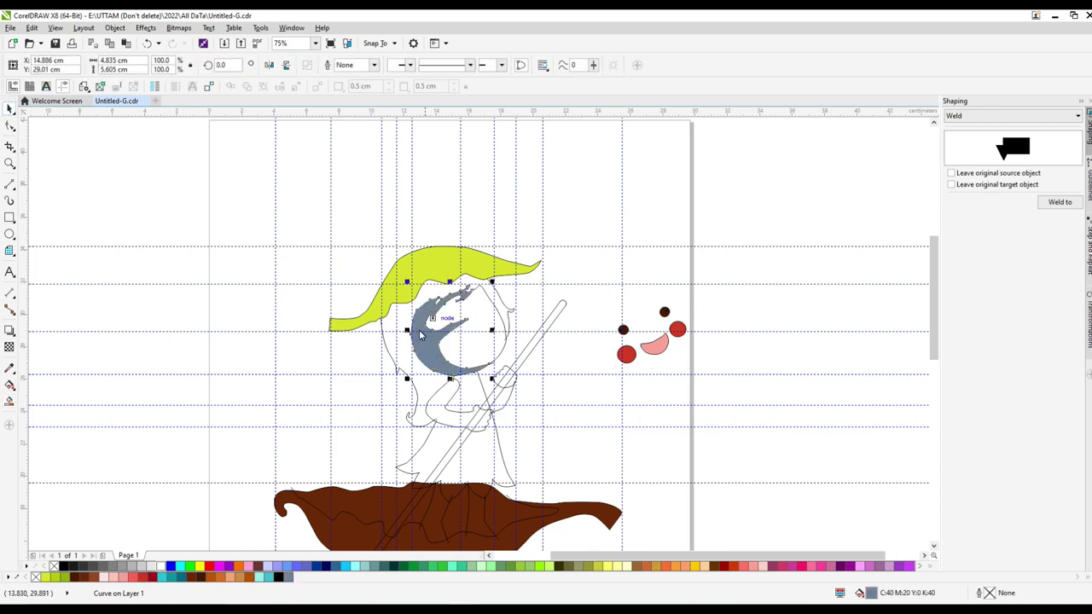
pyautogui.scroll(4, 420, 335)
pyautogui.scroll(-3, 555, 383)
pyautogui.moveTo(734, 256); pyautogui.dragTo(895, 379)
pyautogui.moveTo(808, 351); pyautogui.dragTo(437, 354)
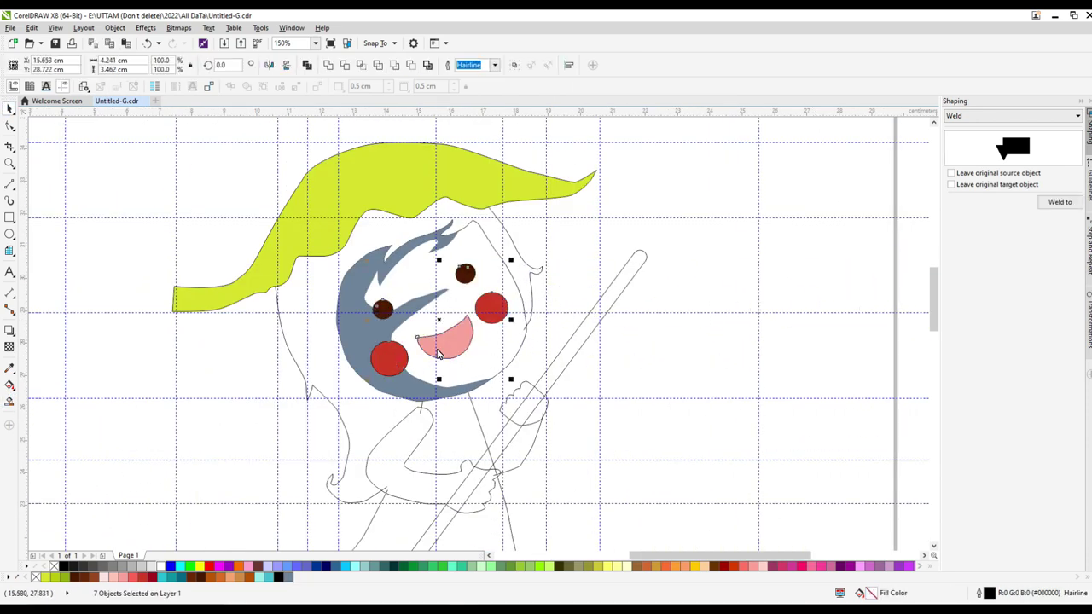
# Smart-fill the hair area around the face and recolour it very dark brown
pyautogui.scroll(-3, 437, 354)
pyautogui.scroll(3, 386, 282)
pyautogui.click(9, 401)
pyautogui.click(386, 282)
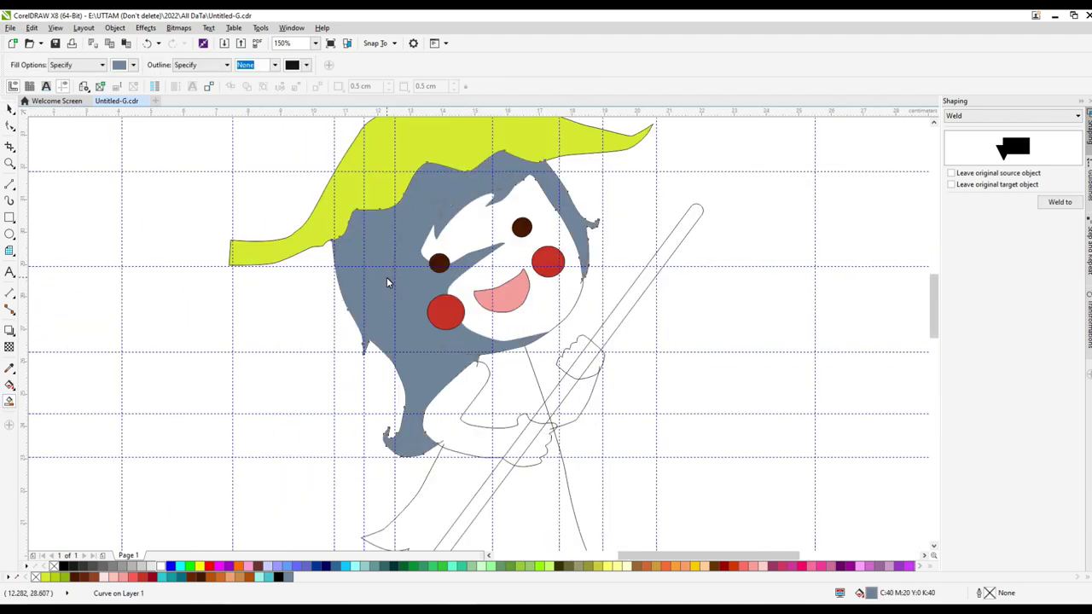
pyautogui.click(189, 583)
pyautogui.scroll(-2, 127, 114)
pyautogui.scroll(2, 54, 148)
# Return the front arm to its place under the head and fill it with light pink #FFBFB6
pyautogui.press('space')
pyautogui.click(406, 315)
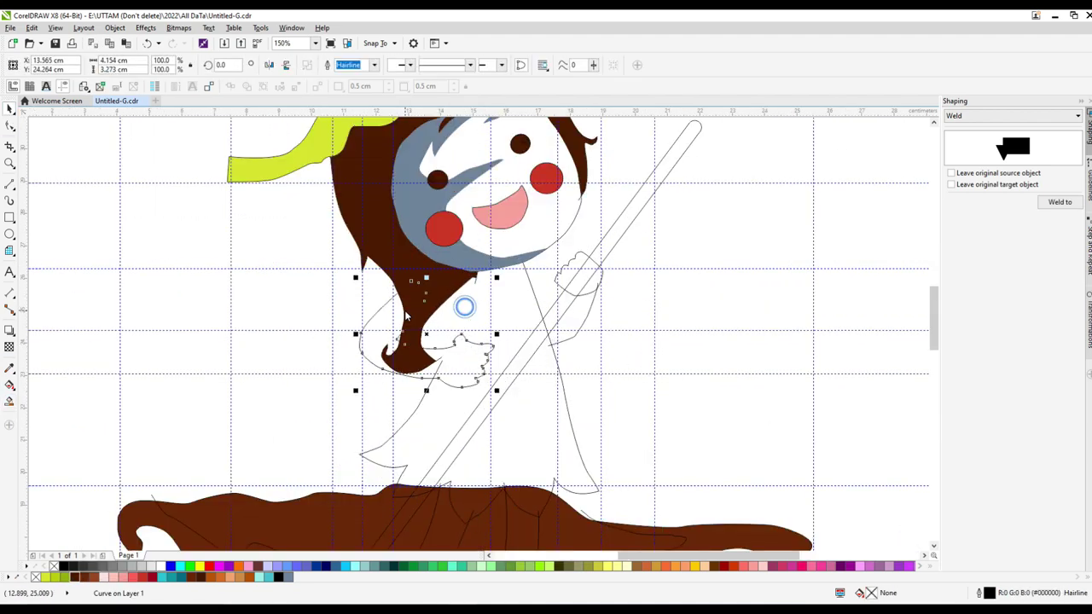
pyautogui.moveTo(406, 316); pyautogui.dragTo(467, 312)
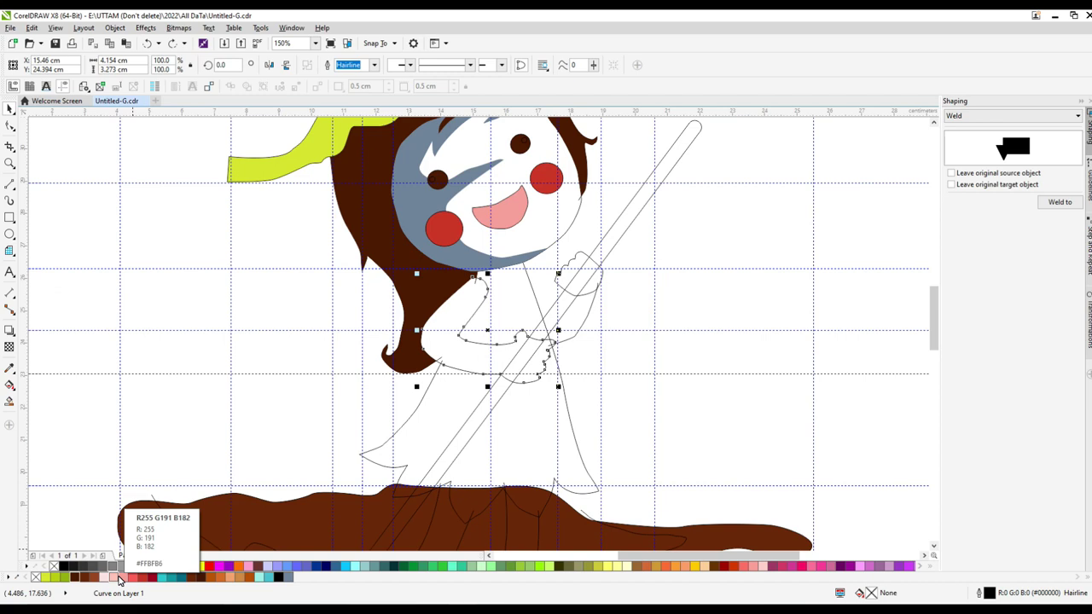
pyautogui.click(122, 577)
# Smart-fill the rear forearm in blue-grey and fill the hand above it with pink
pyautogui.click(567, 316)
pyautogui.click(96, 577)
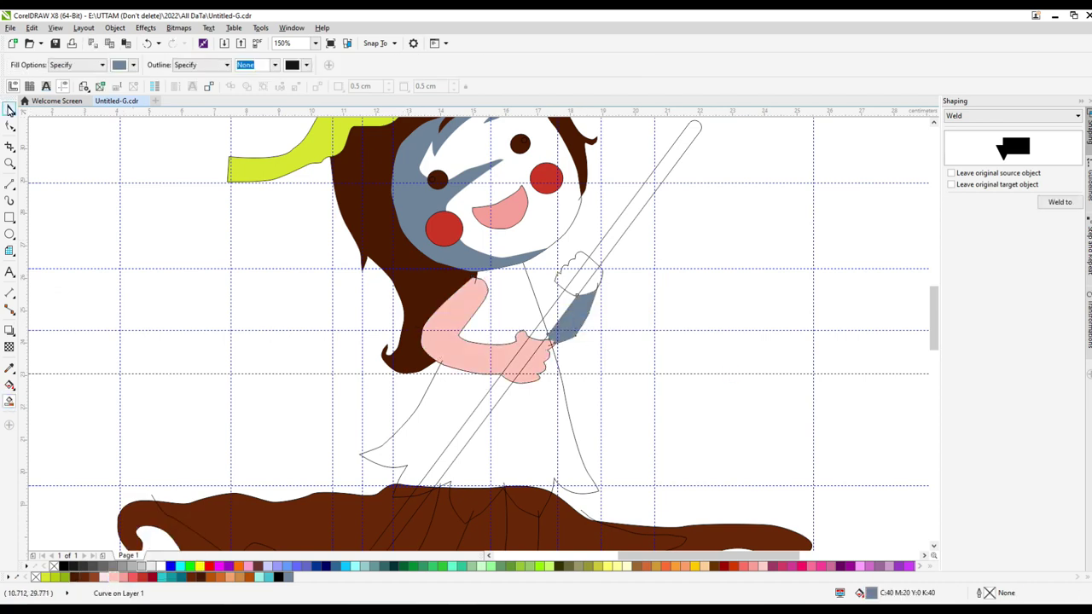
pyautogui.click(580, 273)
pyautogui.click(122, 577)
# Fill the long pole with light orange
pyautogui.scroll(-2, 460, 452)
pyautogui.click(240, 577)
pyautogui.scroll(2, 474, 502)
# Smart-fill the two leg areas below the dress hem in blue-grey
pyautogui.click(9, 400)
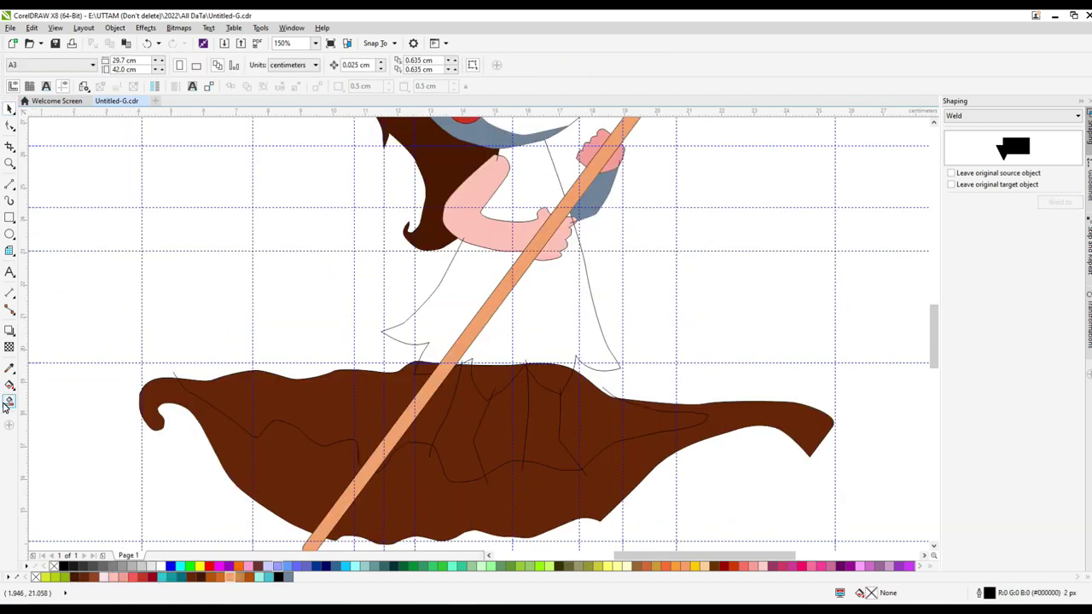
pyautogui.click(484, 469)
pyautogui.scroll(-2, 467, 362)
pyautogui.click(10, 125)
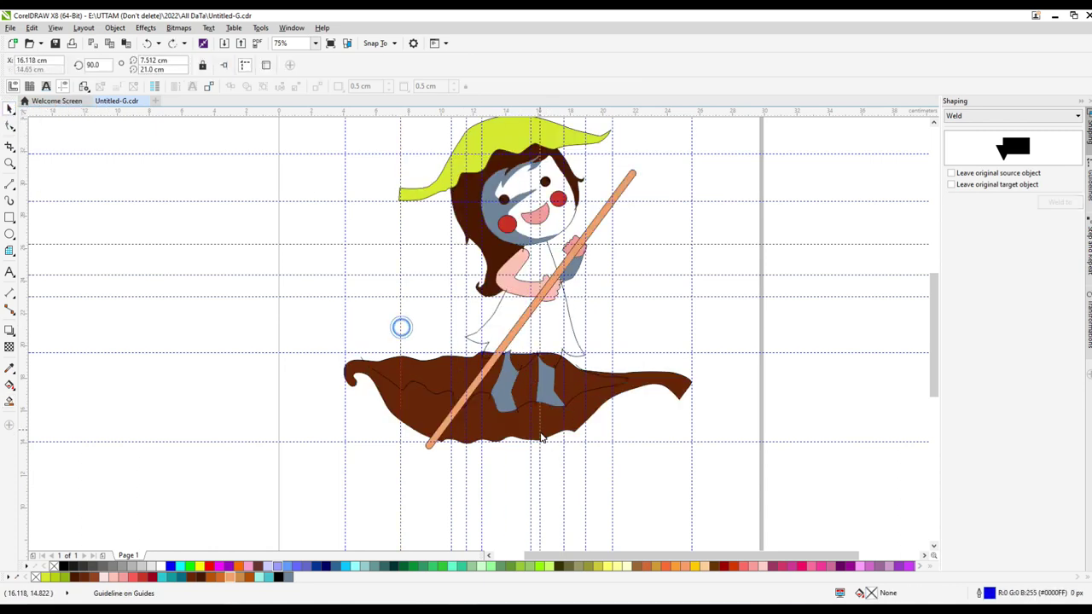
# Stretch the small filled piece at the top of the front leg vertically to 106.2% toward the dress hem
pyautogui.scroll(2, 520, 379)
pyautogui.scroll(3, 580, 324)
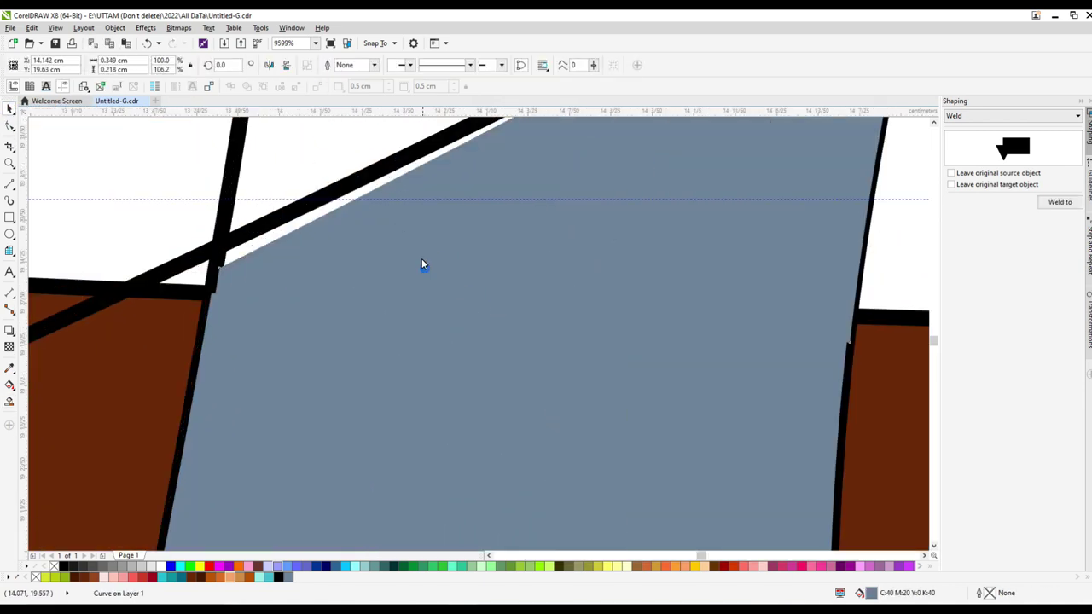
pyautogui.press('Escape')
pyautogui.scroll(-2, 602, 255)
pyautogui.scroll(-2, 602, 256)
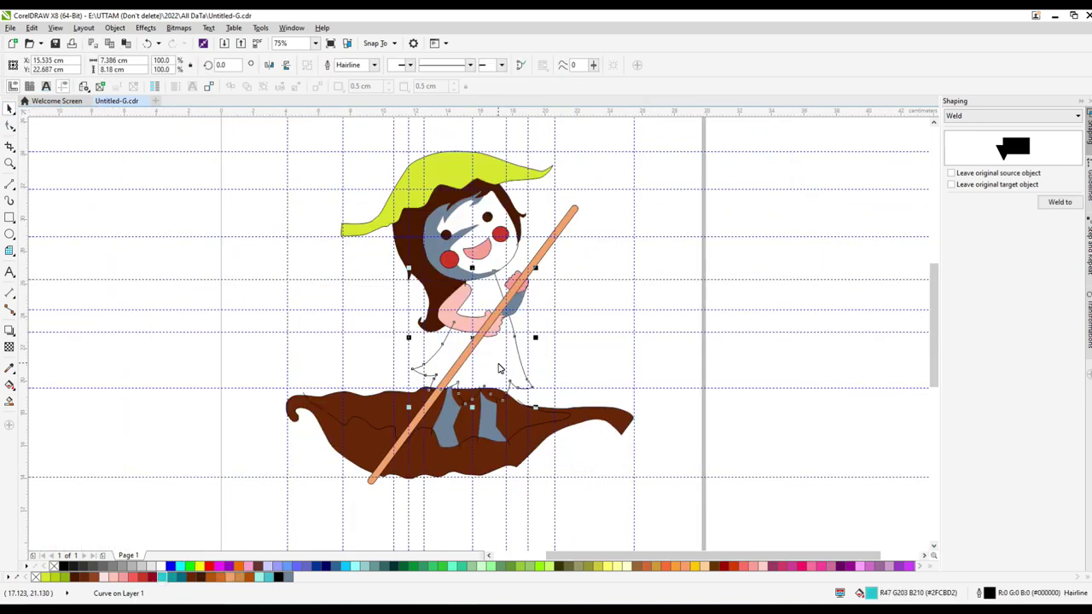
pyautogui.click(684, 361)
pyautogui.click(10, 400)
pyautogui.click(501, 302)
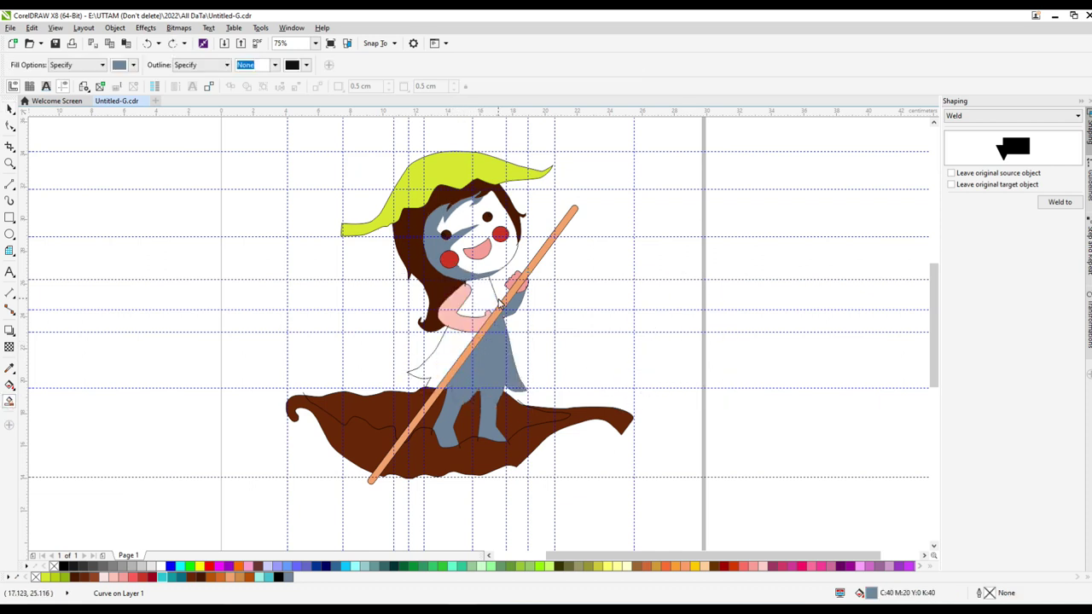
# Close the open neckline of the dress outline away from the figure and place the dress back on the body
pyautogui.click(9, 108)
pyautogui.moveTo(477, 341); pyautogui.dragTo(742, 341)
pyautogui.press('F10')
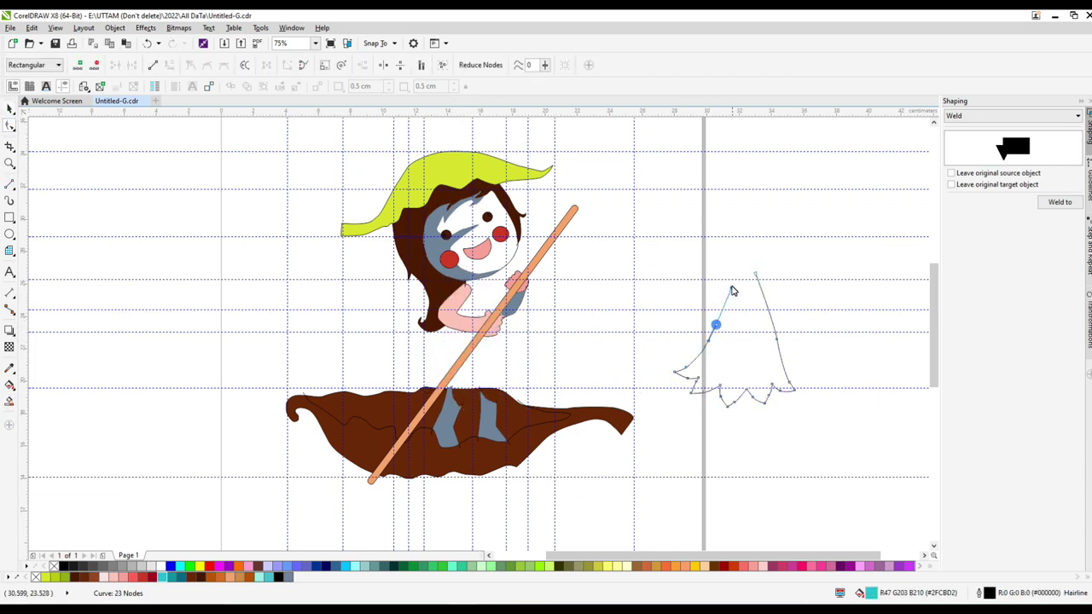
pyautogui.moveTo(732, 290); pyautogui.dragTo(729, 289)
pyautogui.press('space')
pyautogui.moveTo(741, 369); pyautogui.dragTo(474, 369)
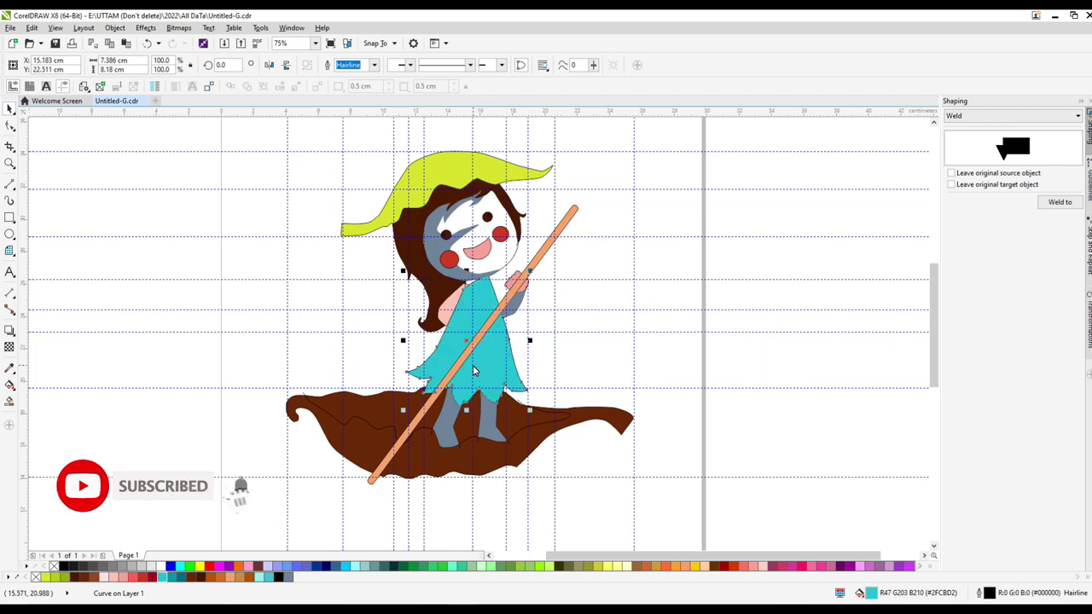
# Bring the front arm in front of the dress and reshape the dress's neck edge to meet the hair
pyautogui.scroll(5, 443, 314)
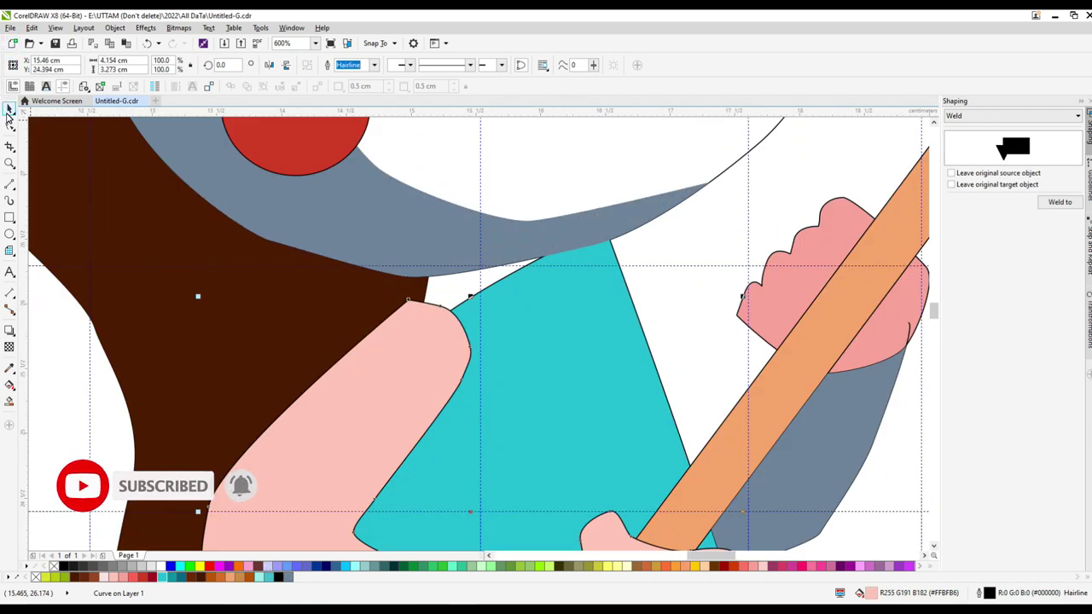
pyautogui.press('F10')
pyautogui.scroll(-3, 443, 313)
# Recolour the face shading pink and fill the rest of the face with light pink
pyautogui.click(120, 578)
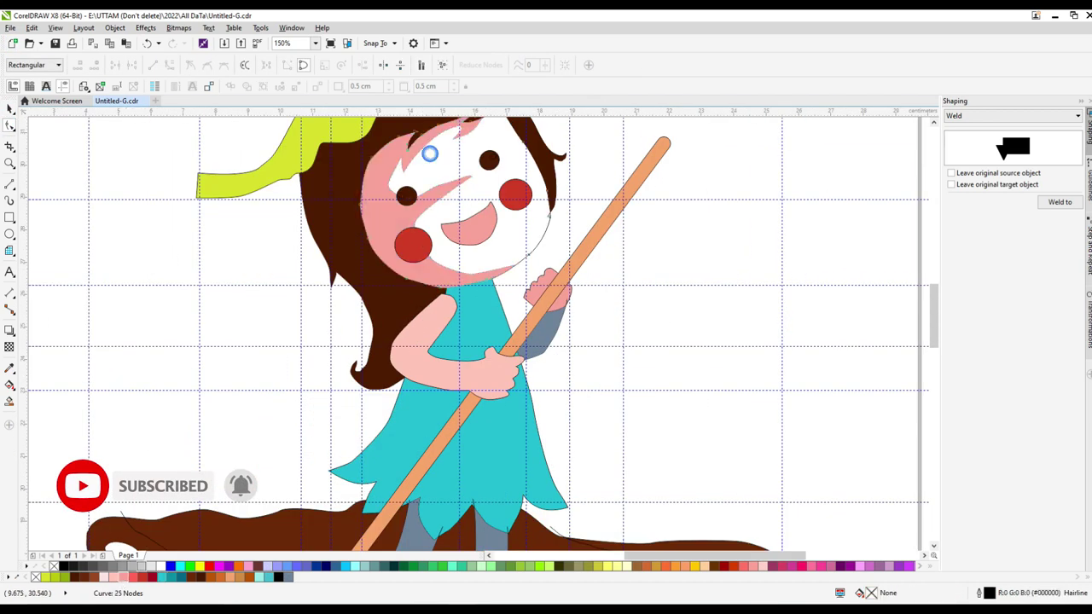
pyautogui.press('space')
pyautogui.click(634, 314)
pyautogui.scroll(-2, 634, 314)
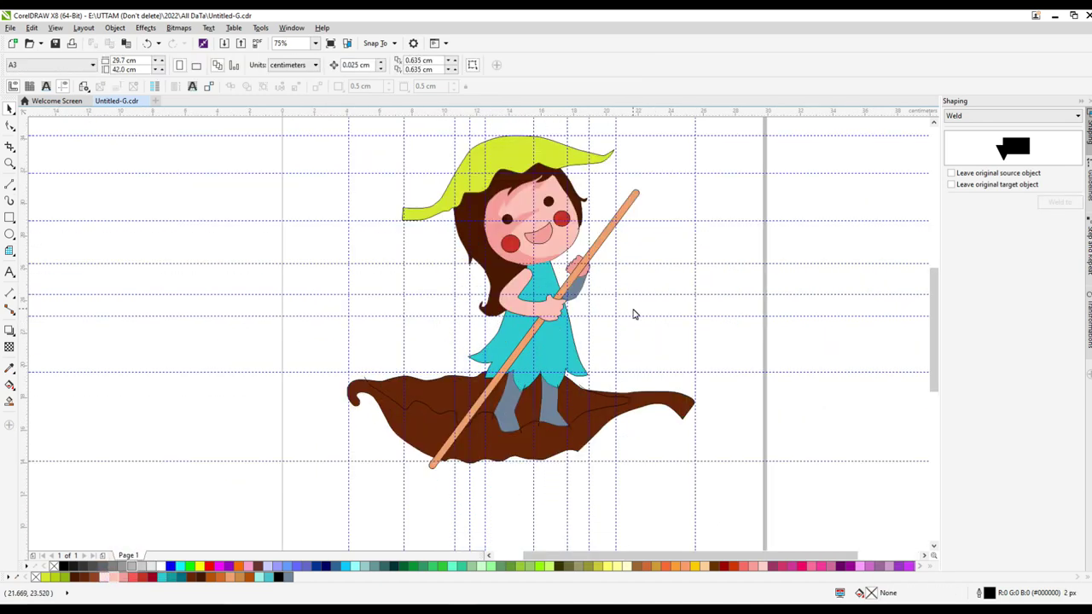
# Fill both legs with light skin pink and shift the long pole slightly toward the boat's stern side
pyautogui.click(505, 411)
pyautogui.click(522, 351)
pyautogui.moveTo(521, 352)
pyautogui.mouseDown()
pyautogui.moveTo(783, 351)
pyautogui.moveTo(533, 341)
pyautogui.moveTo(526, 351)
pyautogui.mouseUp()
pyautogui.press('Tab')
# Fill the boat's outer hull with orange-brown and the rear forearm with light pink
pyautogui.press('Tab')
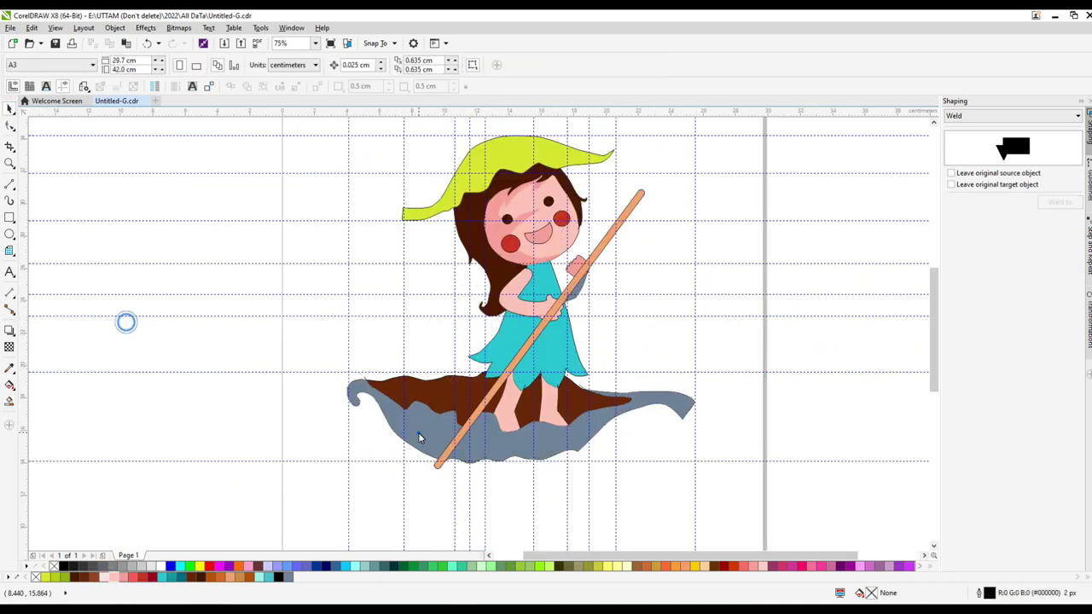
pyautogui.click(211, 578)
pyautogui.press('Escape')
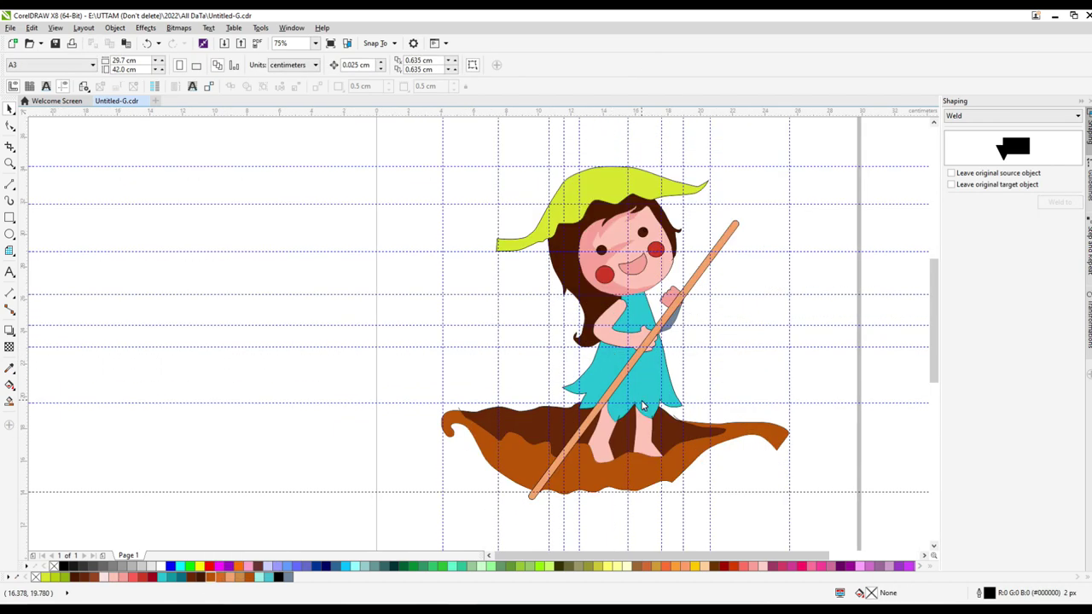
pyautogui.scroll(2, 662, 329)
pyautogui.scroll(-2, 833, 333)
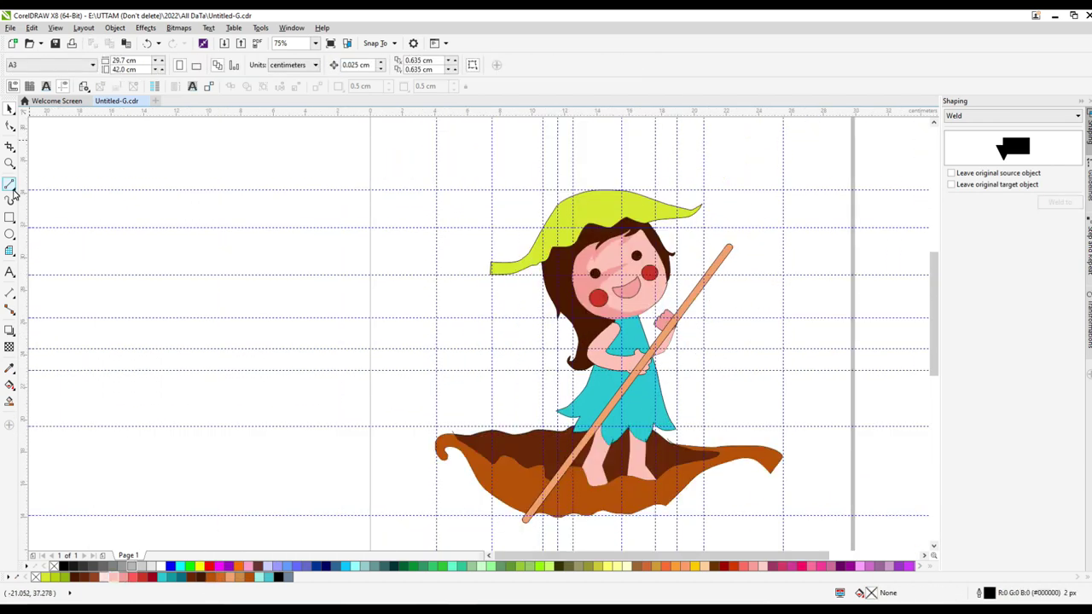
# Draw a zigzag leaf-edge line with the Pen tool across the skirt, from one side of the dress to the other
pyautogui.click(10, 185)
pyautogui.scroll(2, 639, 458)
pyautogui.moveTo(470, 344); pyautogui.dragTo(519, 346)
pyautogui.scroll(2, 588, 341)
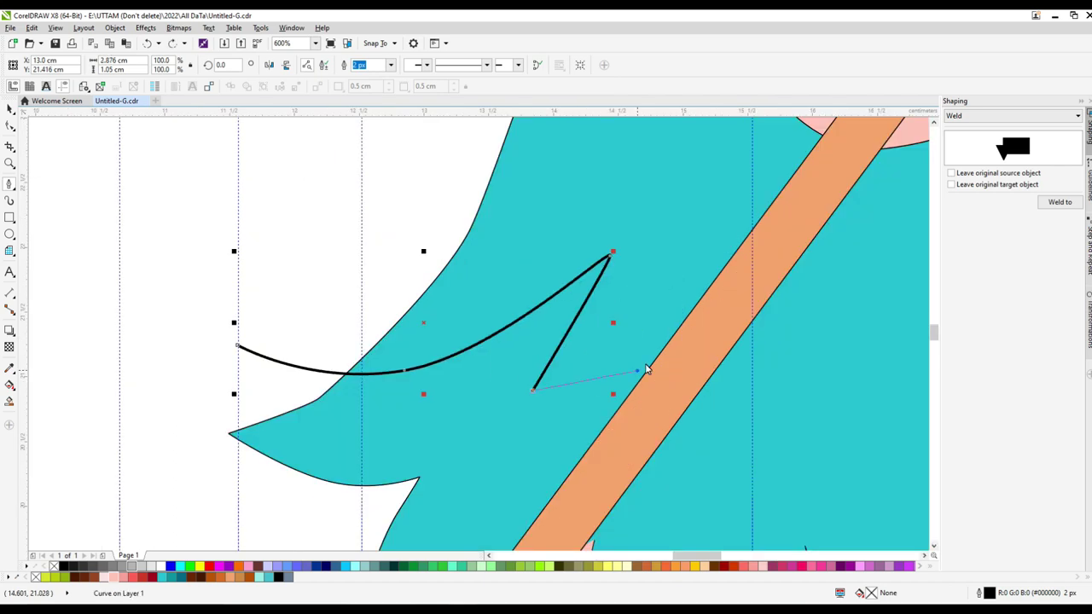
pyautogui.click(730, 304)
pyautogui.click(711, 446)
pyautogui.scroll(-2, 711, 446)
pyautogui.scroll(2, 666, 407)
pyautogui.click(693, 343)
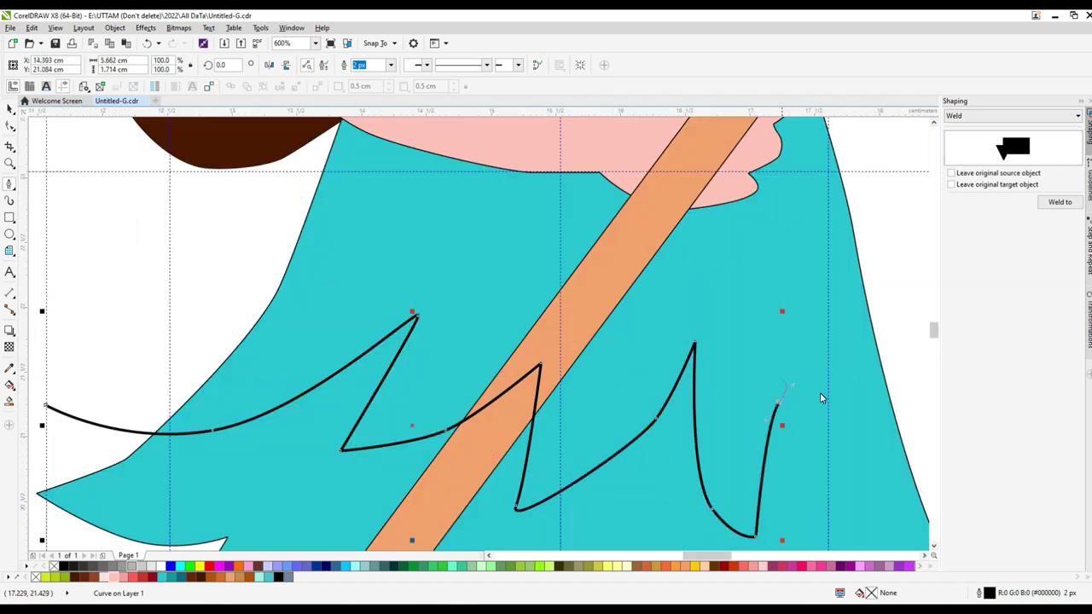
pyautogui.scroll(-2, 820, 398)
# Draw a closed teardrop about 0.9 by 0.7 cm on the hem leaf beside the pole and smooth its nodes
pyautogui.scroll(2, 638, 472)
pyautogui.click(625, 468)
pyautogui.moveTo(684, 386)
pyautogui.mouseDown()
pyautogui.moveTo(721, 388)
pyautogui.moveTo(735, 452)
pyautogui.mouseUp()
pyautogui.click(625, 467)
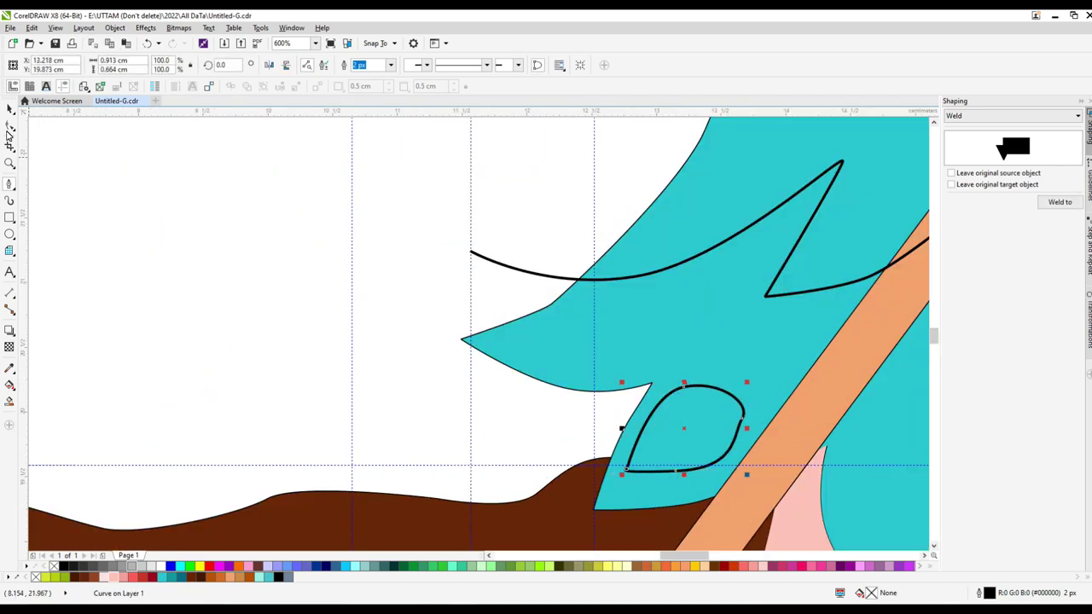
pyautogui.click(9, 127)
pyautogui.scroll(2, 585, 402)
pyautogui.scroll(-2, 731, 463)
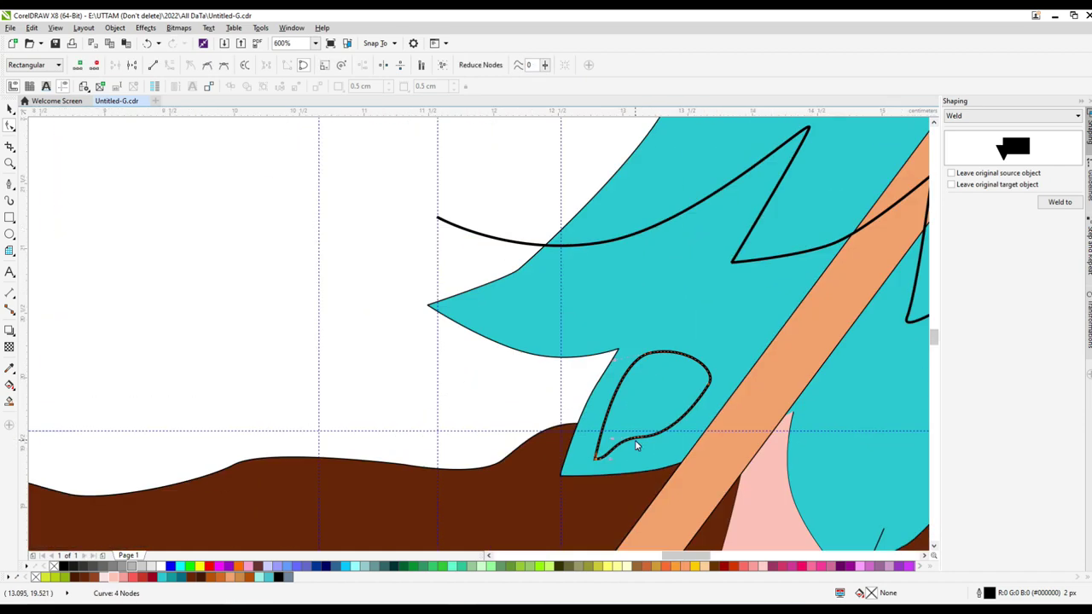
# Fill the teardrop with pale aqua (#A0F3EA) and set its outline to None
pyautogui.click(259, 577)
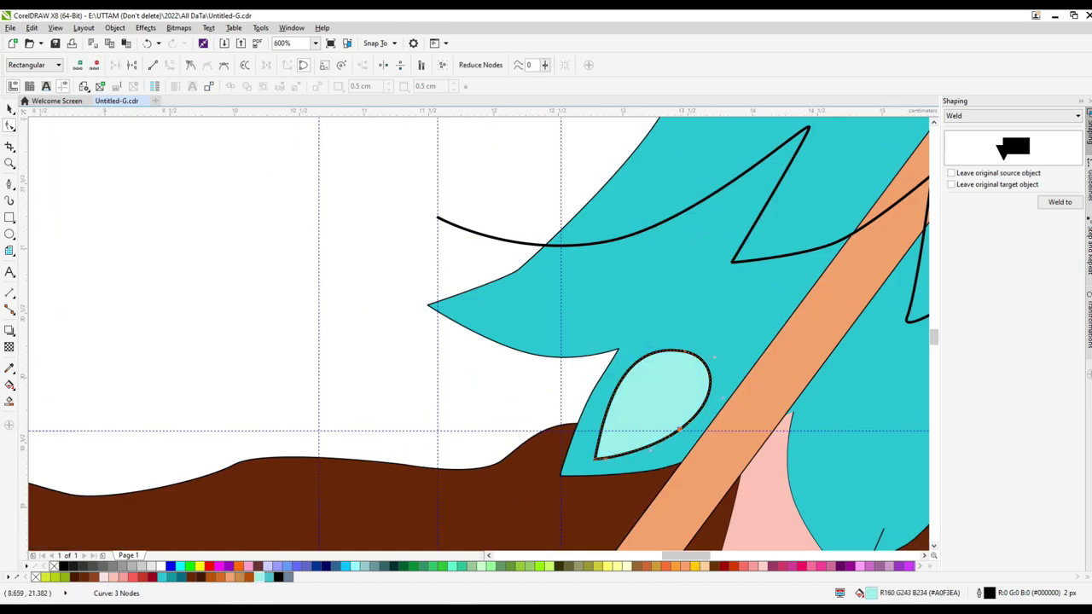
pyautogui.click(9, 109)
pyautogui.click(372, 65)
pyautogui.click(345, 74)
# Duplicate the teardrop onto the outermost hem leaf and rotate and scale the copy to fit the leaf
pyautogui.moveTo(678, 408); pyautogui.dragTo(504, 264)
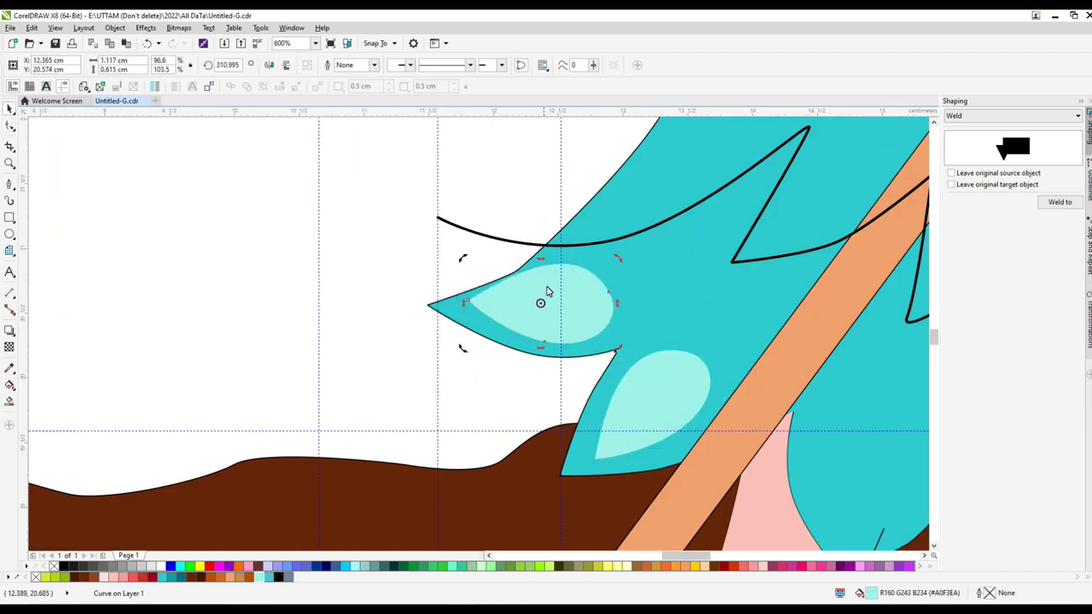
pyautogui.click(548, 295)
pyautogui.scroll(-2, 547, 318)
# Copy the pale aqua teardrop onto the two hem leaves above the legs, rotating each copy to follow its leaf
pyautogui.click(547, 318)
pyautogui.moveTo(547, 318); pyautogui.dragTo(688, 370)
pyautogui.click(687, 370)
pyautogui.scroll(3, 687, 370)
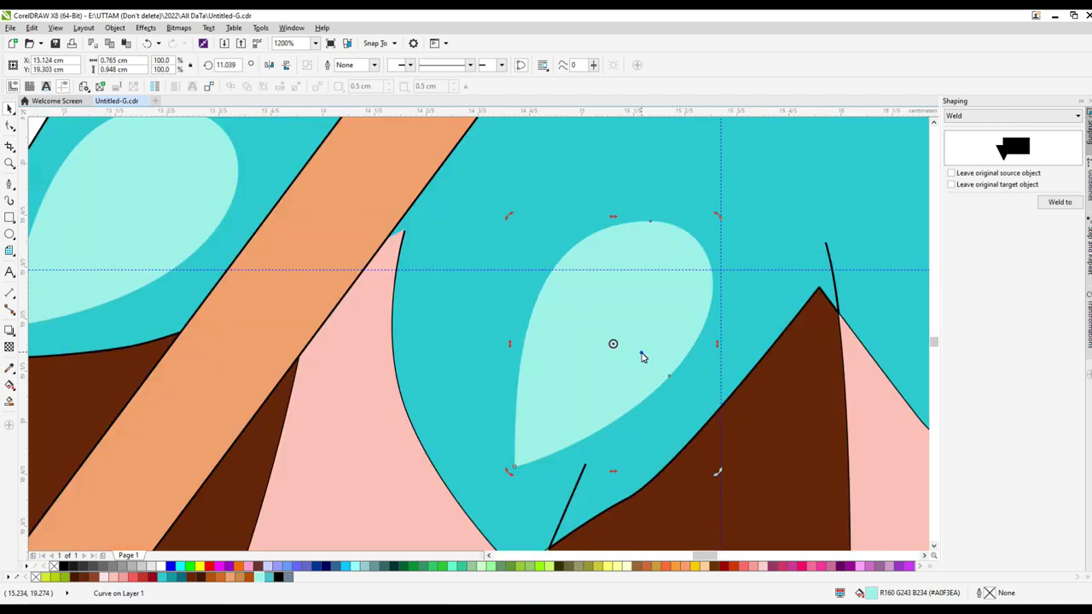
pyautogui.moveTo(717, 474); pyautogui.dragTo(707, 453)
pyautogui.scroll(-3, 540, 332)
pyautogui.moveTo(541, 333); pyautogui.dragTo(654, 365)
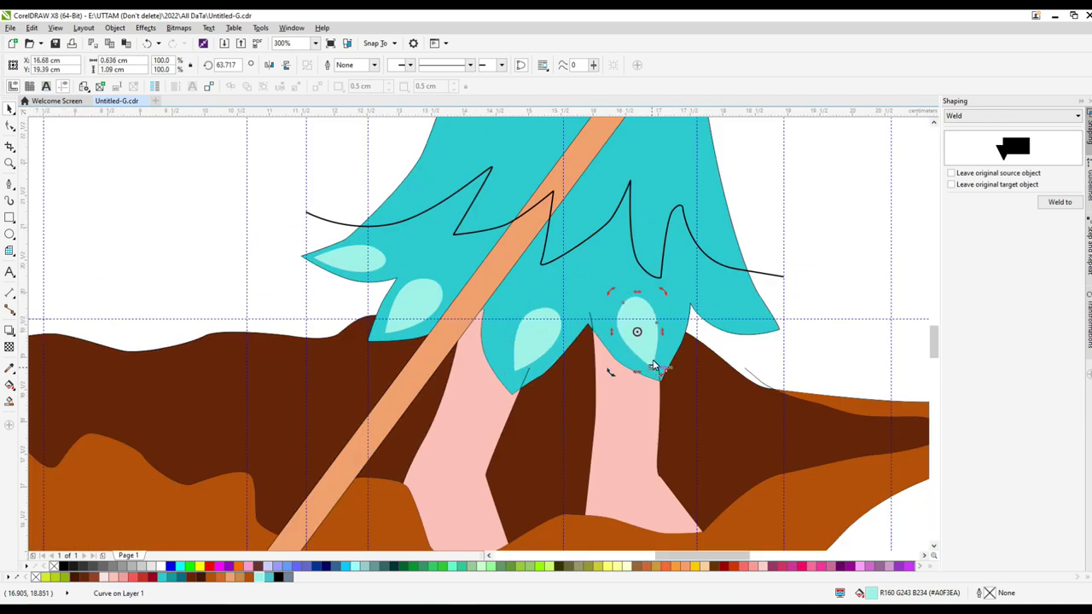
# Flatten the outermost leaf's teardrop and place a horizontally mirrored copy on the leaf at the opposite end of the hem
pyautogui.click(302, 287)
pyautogui.click(348, 258)
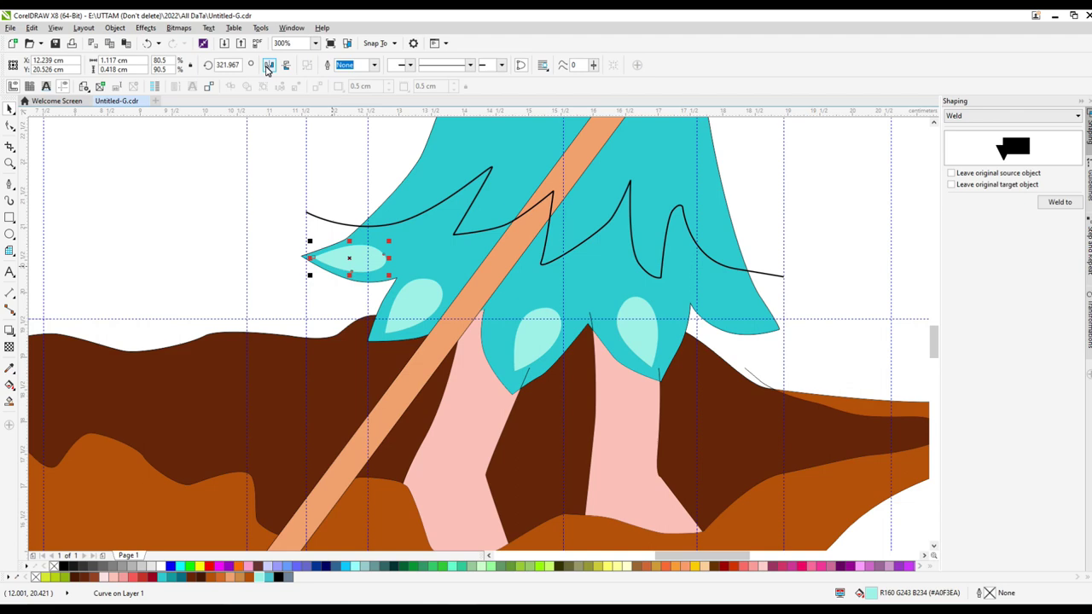
pyautogui.moveTo(742, 324); pyautogui.dragTo(711, 349)
# Draw a slender closed highlight about 0.8 by 2.5 cm in the hair below the hat brim and refine its nodes
pyautogui.scroll(4, 742, 324)
pyautogui.click(748, 317)
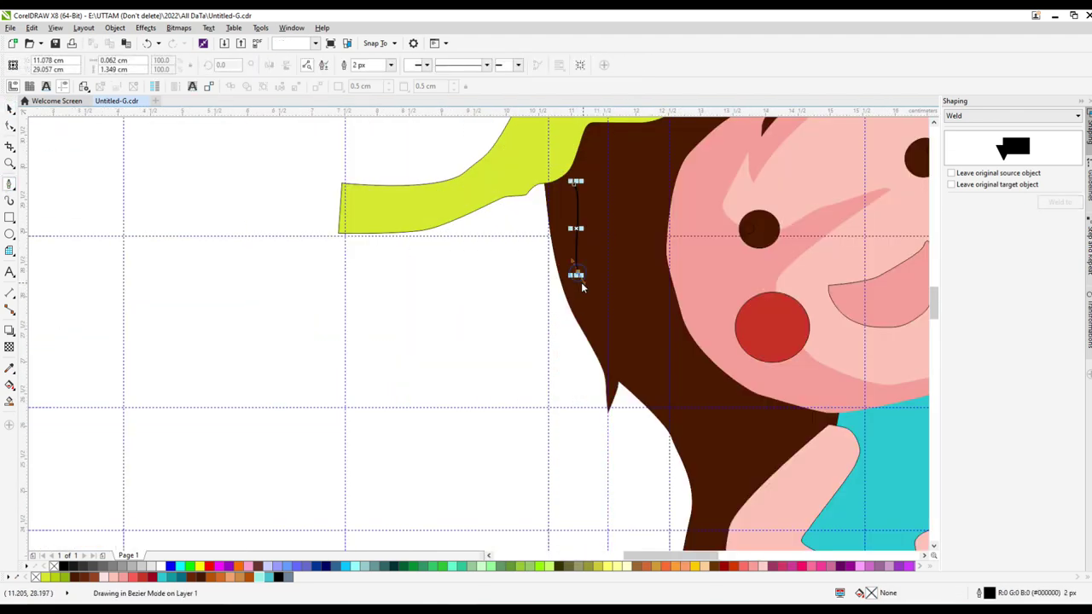
pyautogui.moveTo(611, 341); pyautogui.dragTo(628, 284)
pyautogui.click(573, 194)
pyautogui.scroll(2, 569, 191)
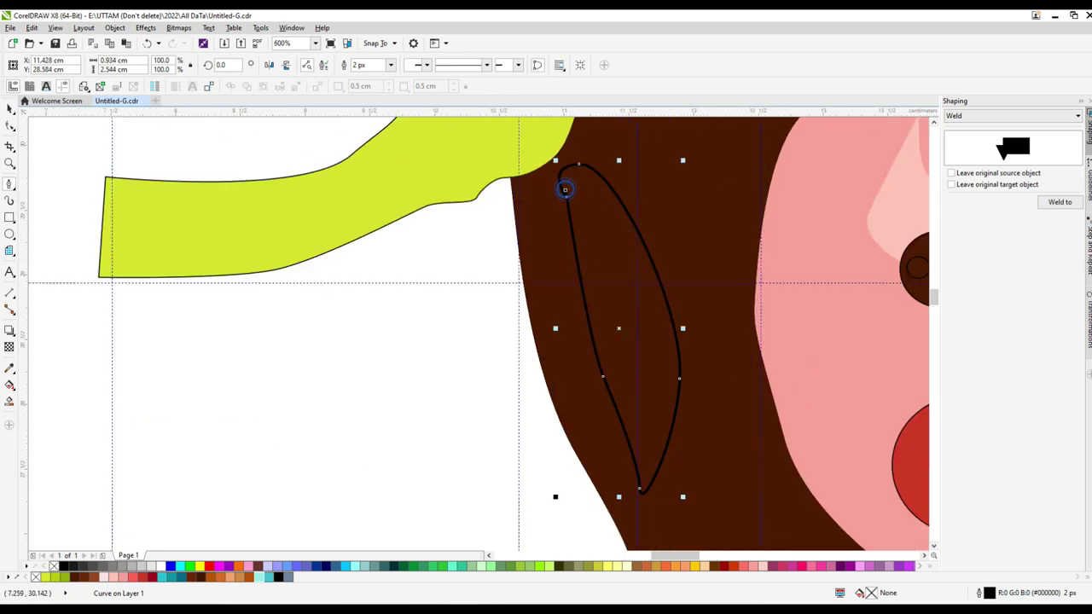
pyautogui.press('F10')
pyautogui.scroll(3, 563, 227)
pyautogui.scroll(-5, 553, 238)
pyautogui.press('space')
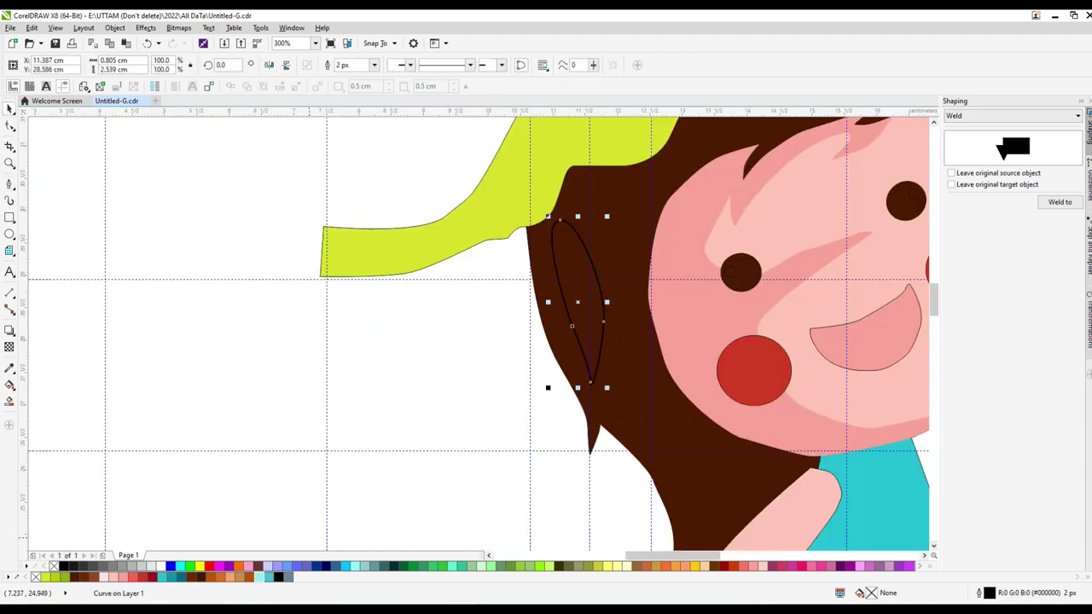
# Fill the upper hair highlight with reddish brown and remove its outline
pyautogui.click(181, 578)
pyautogui.click(244, 576)
pyautogui.click(209, 578)
pyautogui.click(214, 578)
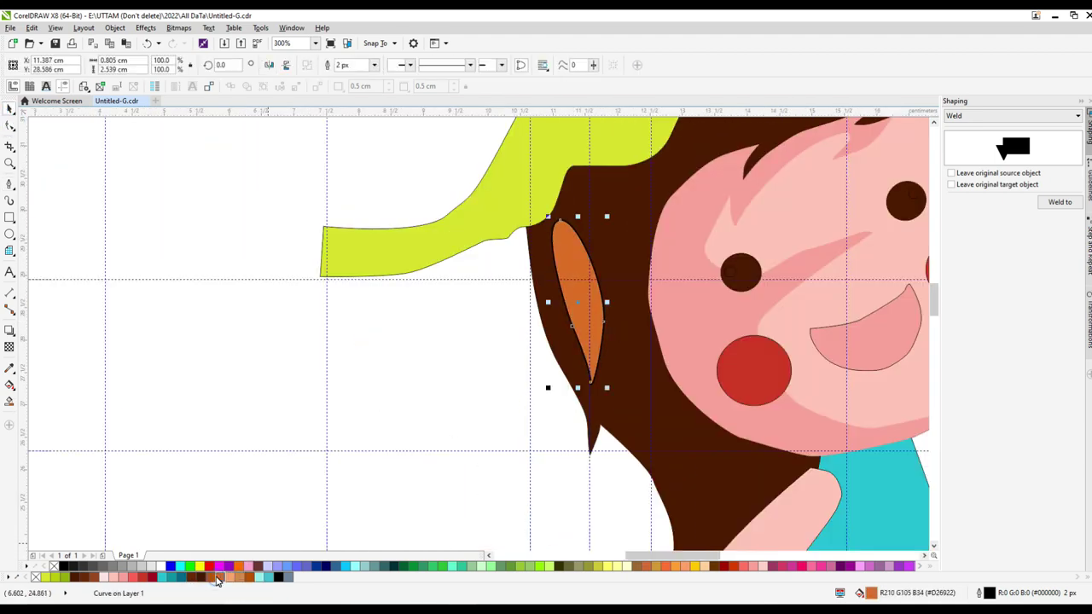
pyautogui.click(95, 579)
pyautogui.rightClick(35, 577)
# Draw a second hair highlight about 1.6 by 3.5 cm beside the cheek and fill it with outline-free brown (#92421F)
pyautogui.moveTo(631, 367)
pyautogui.mouseDown()
pyautogui.moveTo(634, 418)
pyautogui.moveTo(686, 480)
pyautogui.mouseUp()
pyautogui.scroll(2, 648, 410)
pyautogui.click(663, 318)
pyautogui.scroll(3, 591, 225)
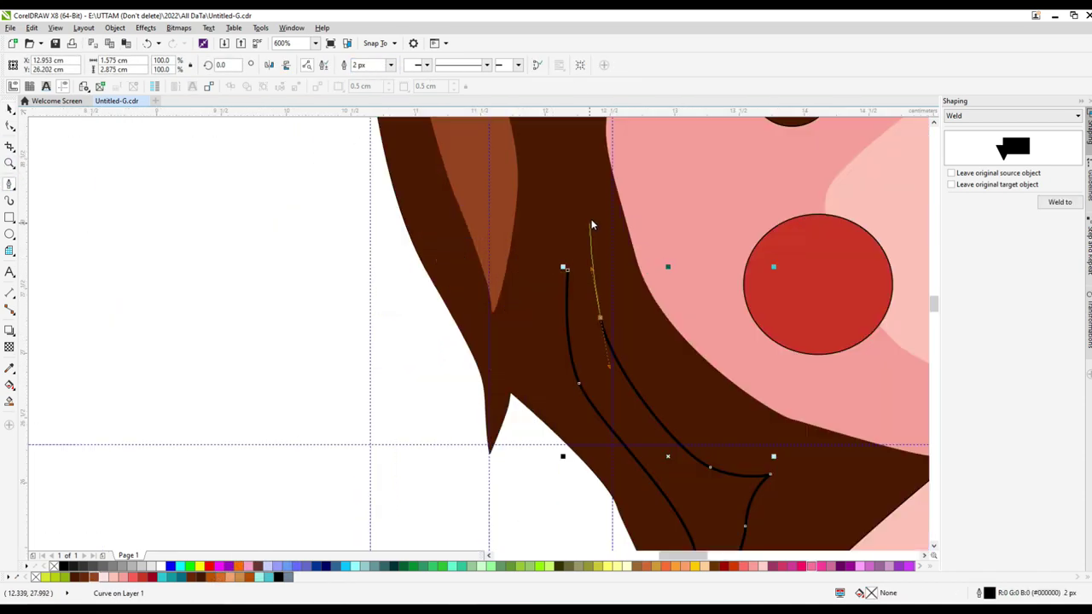
pyautogui.click(174, 579)
pyautogui.rightClick(34, 576)
pyautogui.scroll(-4, 585, 350)
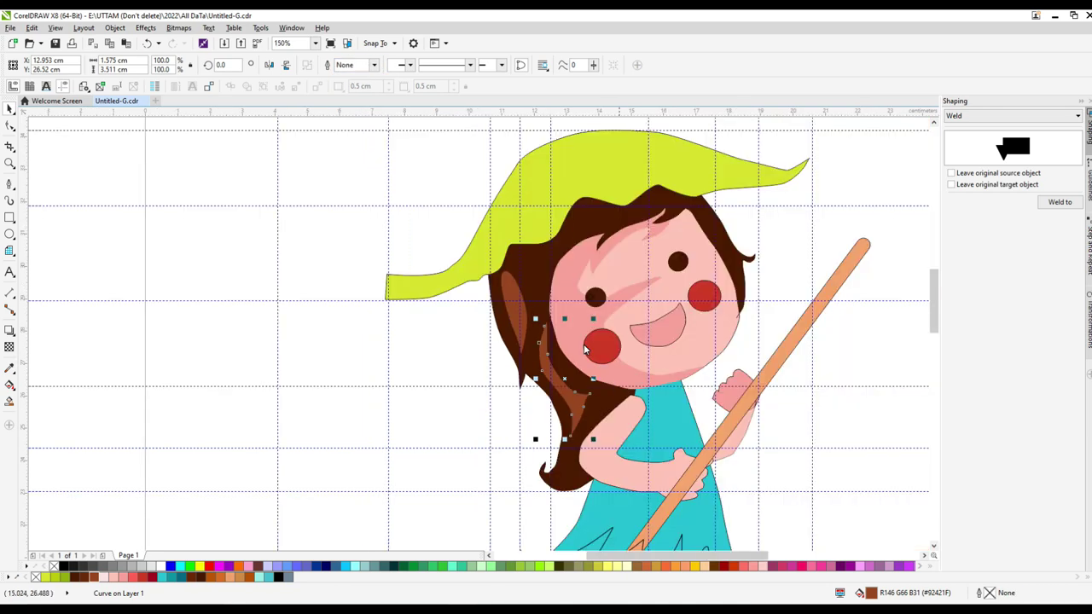
# Draw a curved highlight outline along the face edge beside the eye and cheek, and refine its nodes
pyautogui.press('F5')
pyautogui.scroll(4, 699, 264)
pyautogui.click(685, 157)
pyautogui.moveTo(805, 352); pyautogui.dragTo(817, 503)
pyautogui.scroll(-4, 622, 168)
pyautogui.press('F10')
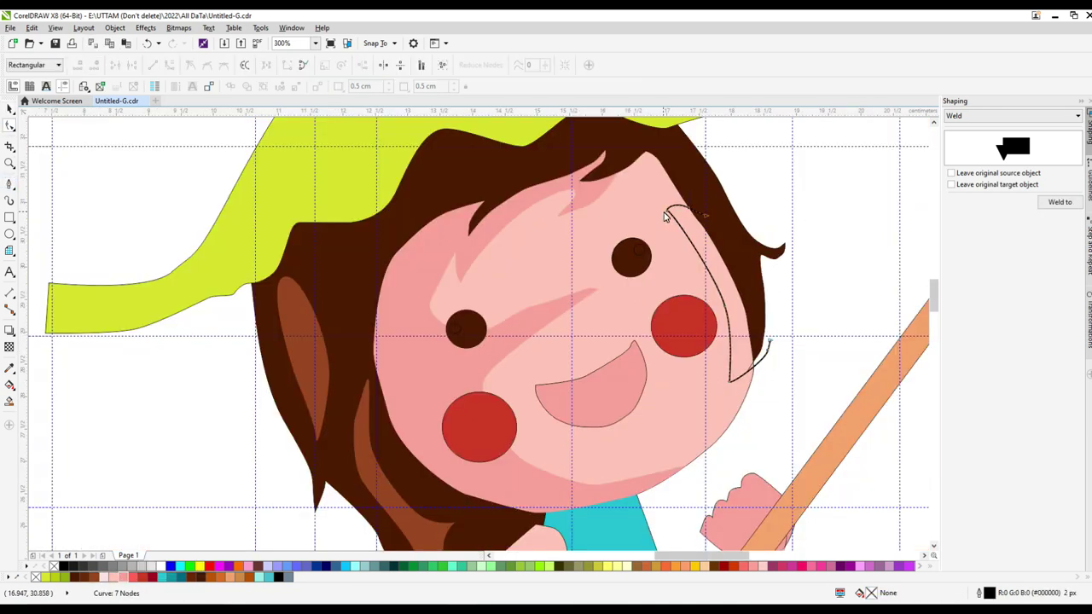
pyautogui.scroll(3, 670, 207)
pyautogui.scroll(-3, 699, 281)
# Smart-fill the strip between the new curve and the face edge and recolour it very pale pink
pyautogui.press('space')
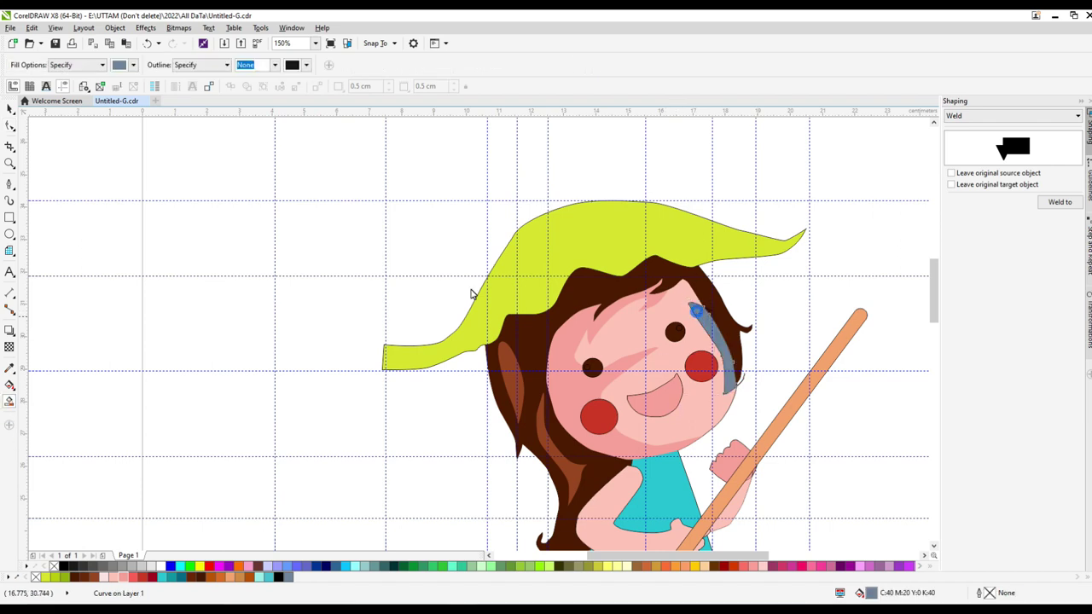
pyautogui.scroll(4, 759, 380)
pyautogui.scroll(-4, 563, 286)
pyautogui.click(560, 275)
# Bring the cheek circle in front of the pale face highlight and fill the small eye glints with white
pyautogui.scroll(1, 560, 275)
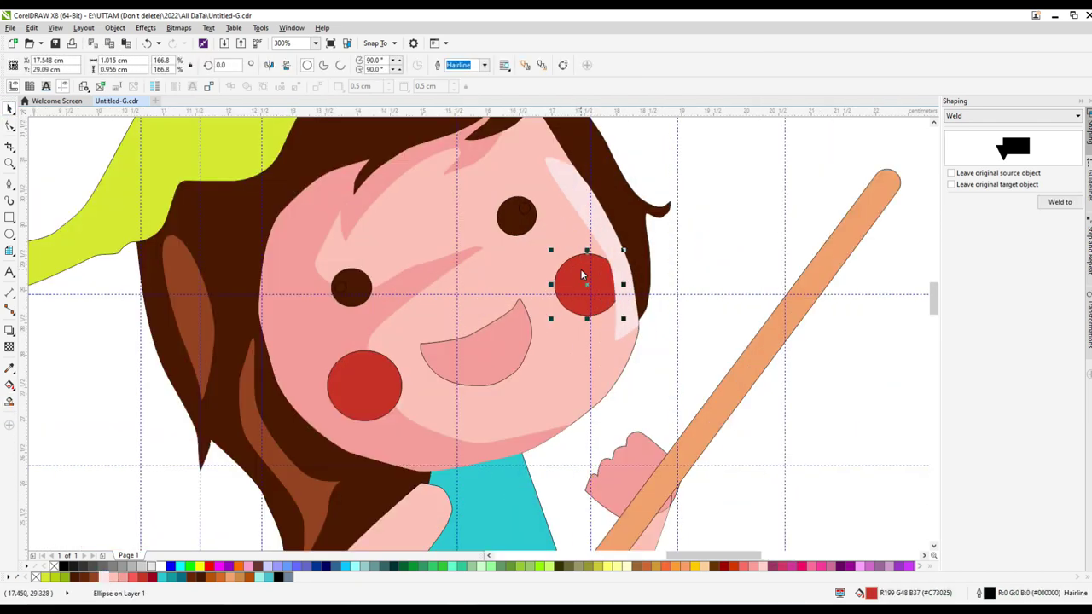
pyautogui.click(516, 216)
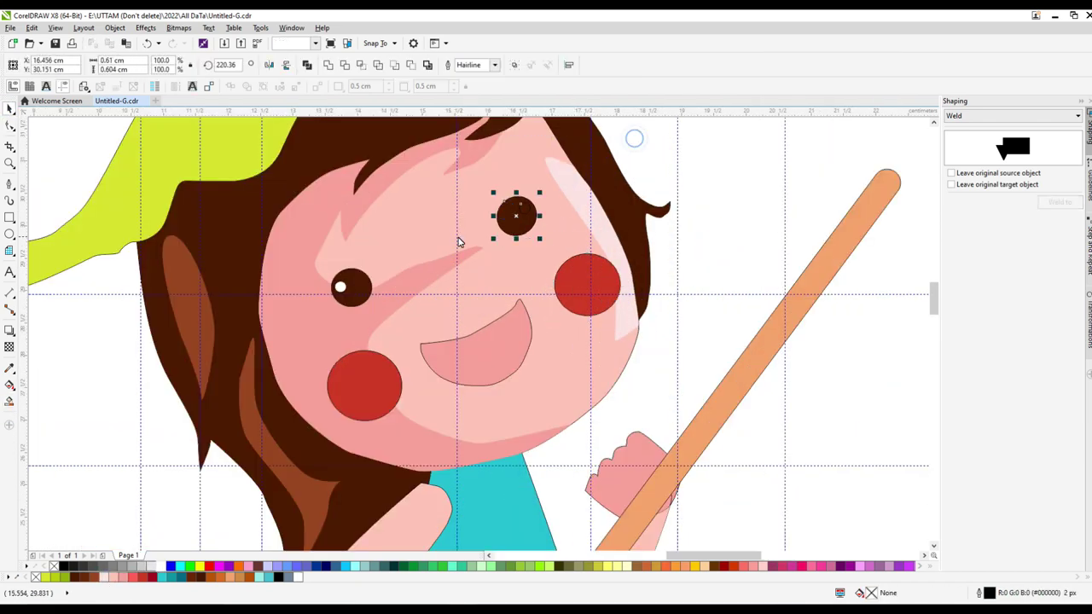
pyautogui.scroll(3, 500, 225)
pyautogui.scroll(-8, 573, 294)
pyautogui.scroll(1, 530, 403)
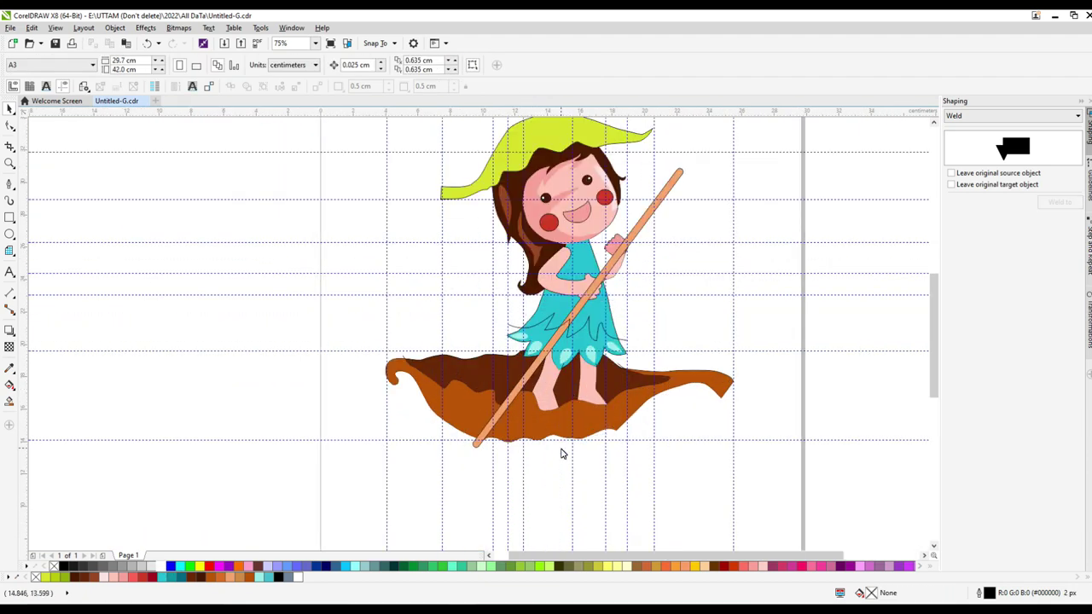
# Bring the rear hand and the front arm in front of the long pole
pyautogui.scroll(1, 607, 246)
pyautogui.click(620, 255)
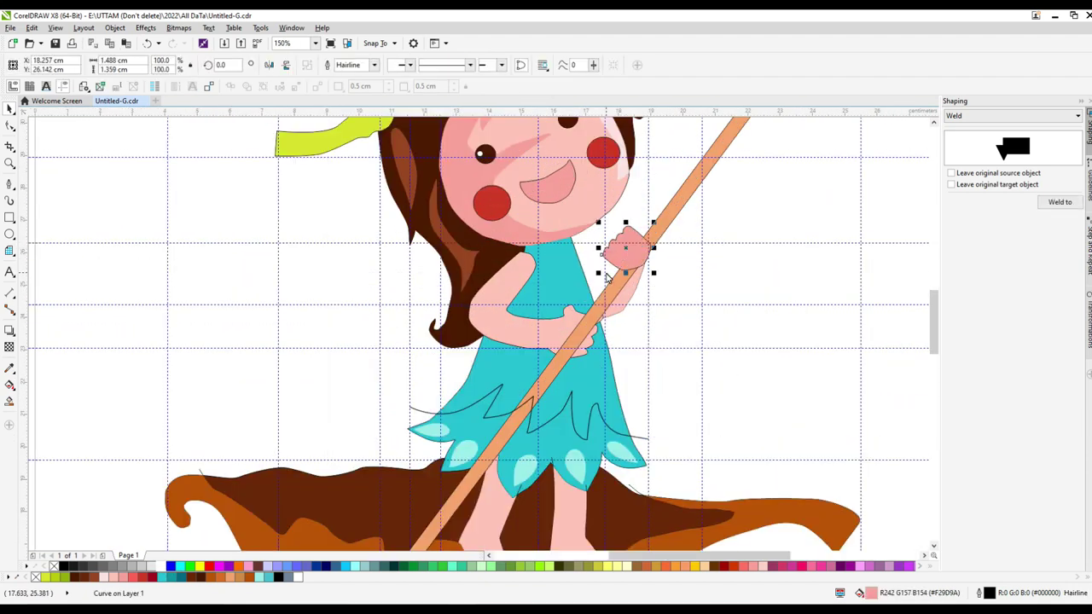
pyautogui.scroll(-2, 607, 278)
pyautogui.scroll(1, 577, 305)
pyautogui.press('pageup')
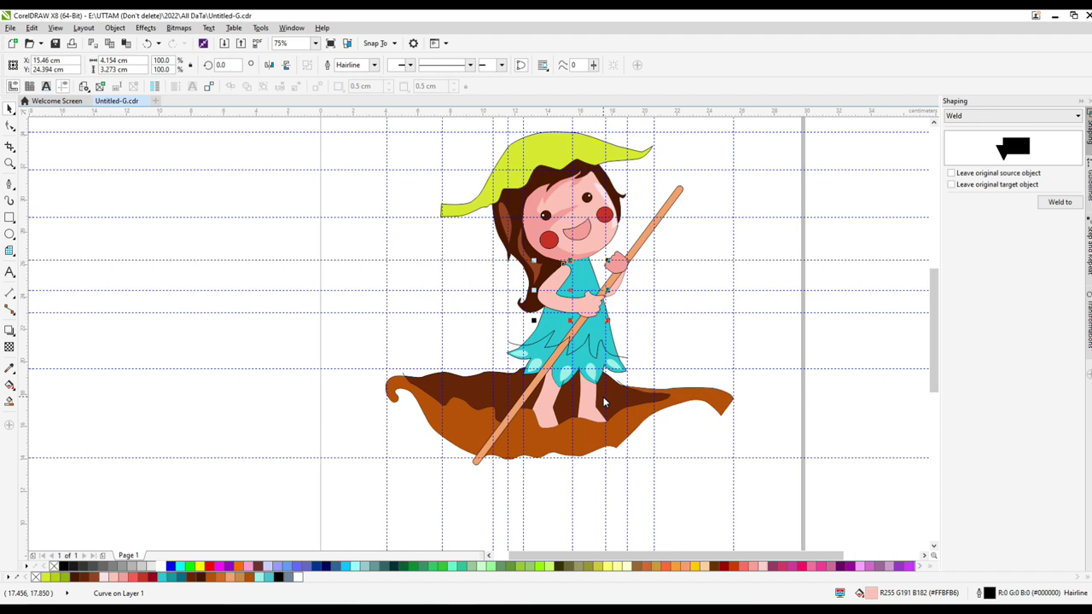
# Draw a wide ellipse beneath the boat, convert it to curves and start reshaping its nodes
pyautogui.press('F7')
pyautogui.moveTo(378, 516); pyautogui.dragTo(679, 429)
pyautogui.rightClick(680, 428)
pyautogui.rightClick(680, 429)
pyautogui.click(716, 154)
pyautogui.press('F10')
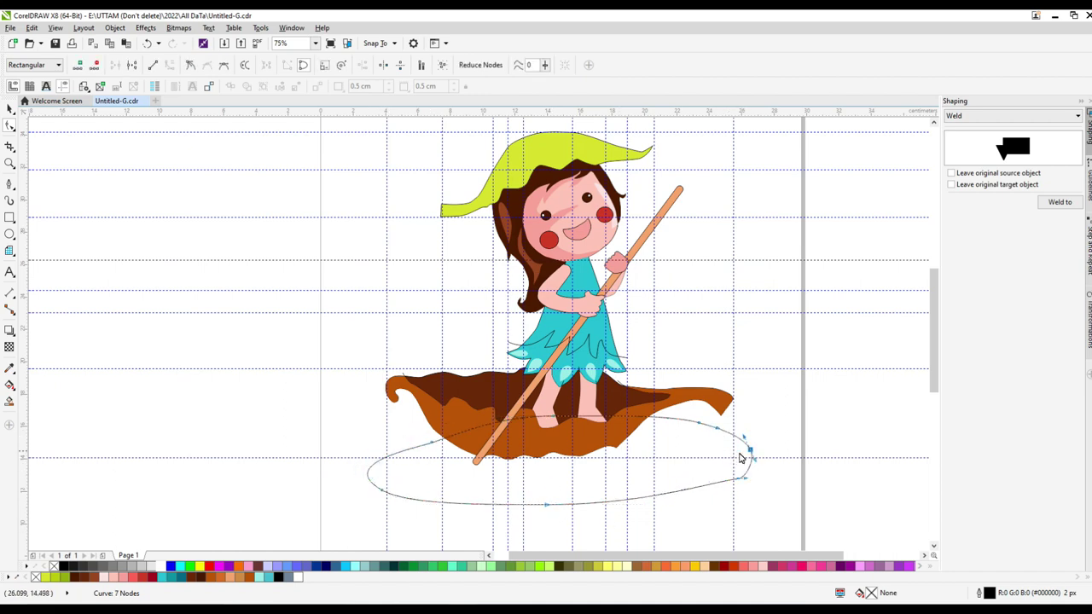
# Fill the water ellipse beneath the boat with pale aqua (#A0F3EA) and reshape its outline at both ends
pyautogui.click(261, 577)
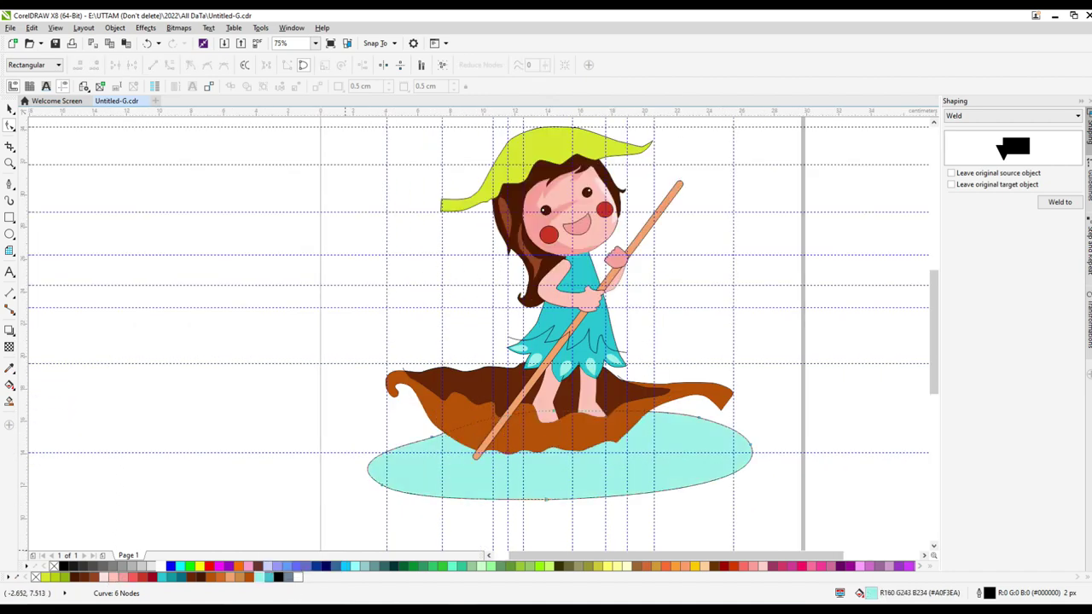
pyautogui.scroll(2, 687, 496)
pyautogui.moveTo(683, 493); pyautogui.dragTo(708, 508)
pyautogui.scroll(-3, 541, 469)
pyautogui.scroll(3, 524, 372)
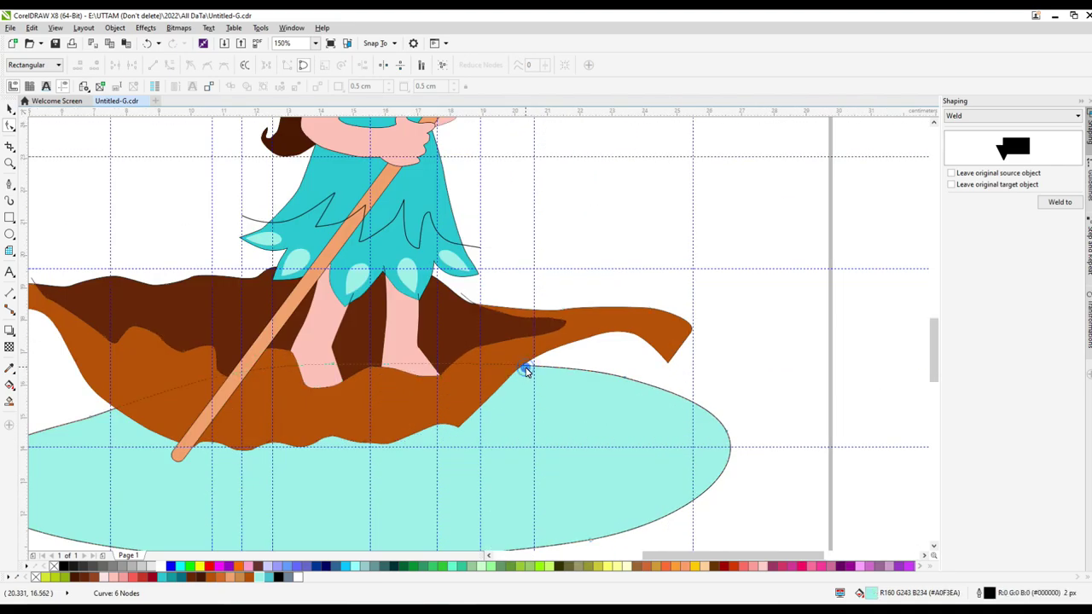
pyautogui.moveTo(526, 372); pyautogui.dragTo(714, 402)
pyautogui.scroll(-3, 714, 402)
pyautogui.scroll(2, 538, 404)
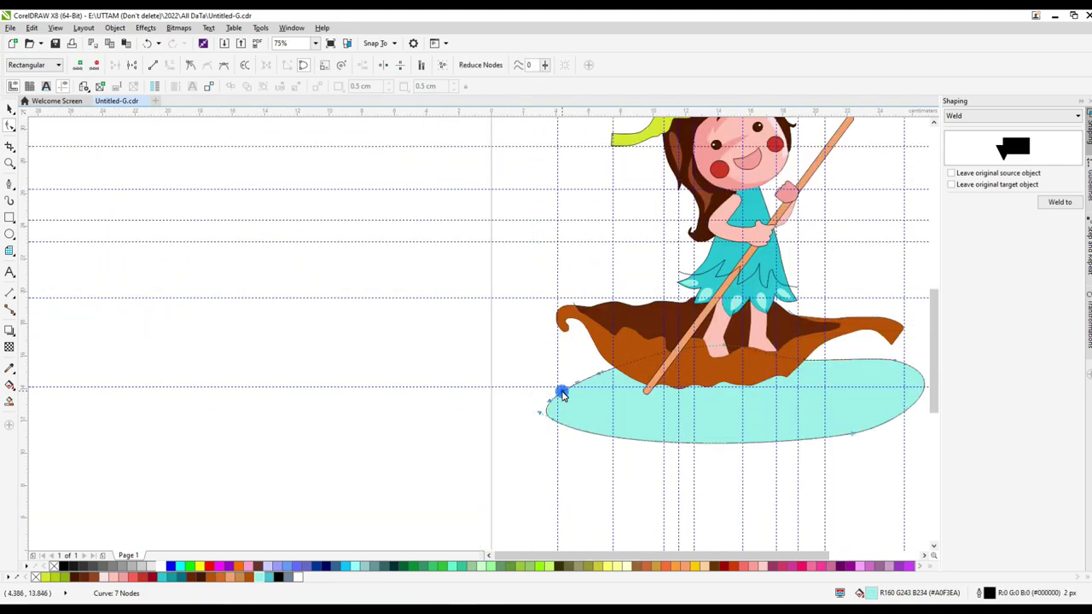
pyautogui.hscroll(-2, 561, 394)
# Draw a crescent ripple about 2.2 cm wide at the water's left end and a lobed ripple about 5.3 cm wide around the pole's foot
pyautogui.press('F5')
pyautogui.scroll(4, 517, 434)
pyautogui.moveTo(463, 389)
pyautogui.mouseDown()
pyautogui.moveTo(506, 536)
pyautogui.moveTo(432, 433)
pyautogui.mouseUp()
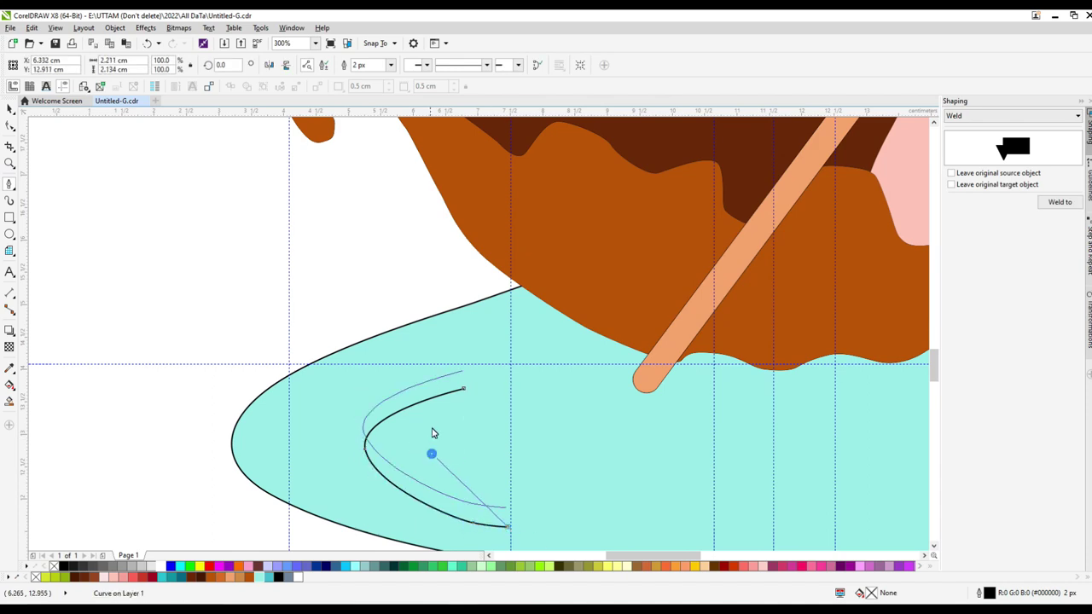
pyautogui.click(647, 329)
pyautogui.moveTo(538, 352); pyautogui.dragTo(475, 358)
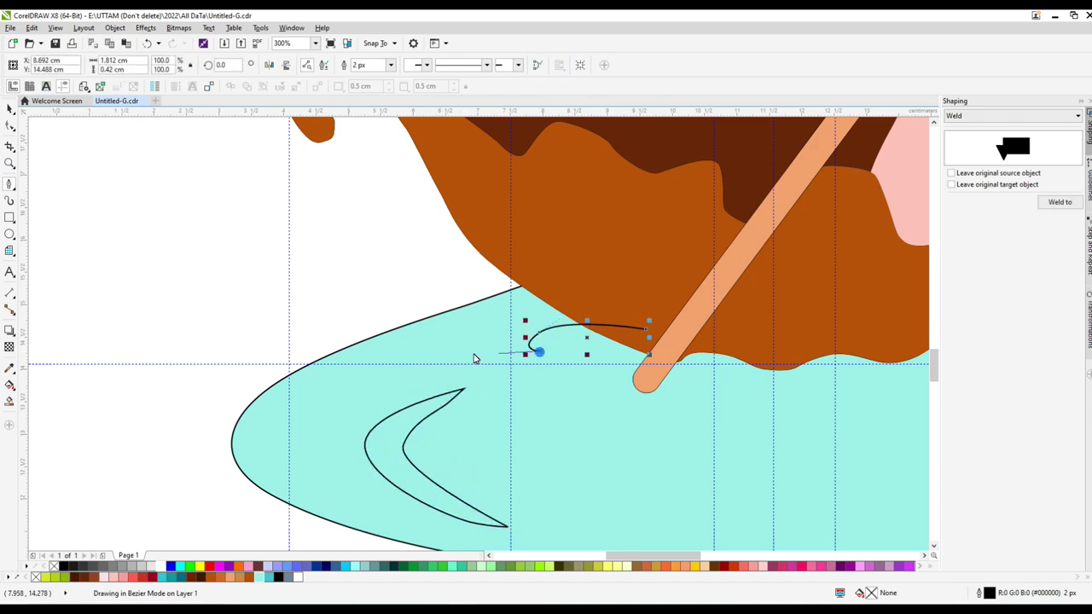
pyautogui.scroll(-2, 448, 412)
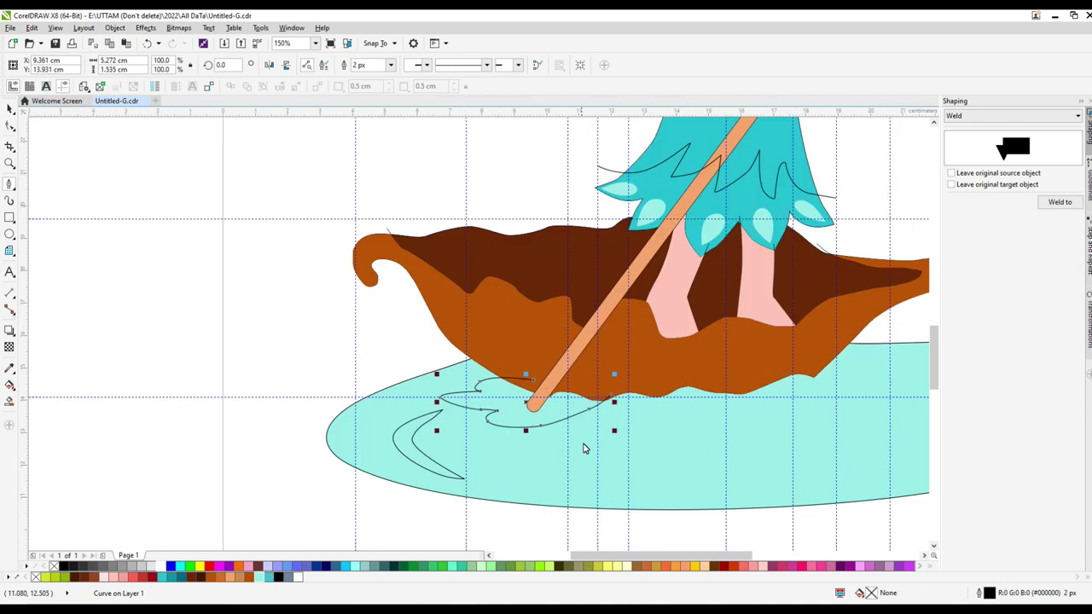
# Draw a long closed wavy ripple band with a rounded right tip across the water below the boat
pyautogui.moveTo(582, 439); pyautogui.dragTo(617, 439)
pyautogui.click(695, 435)
pyautogui.moveTo(909, 407); pyautogui.dragTo(870, 432)
pyautogui.scroll(2, 911, 410)
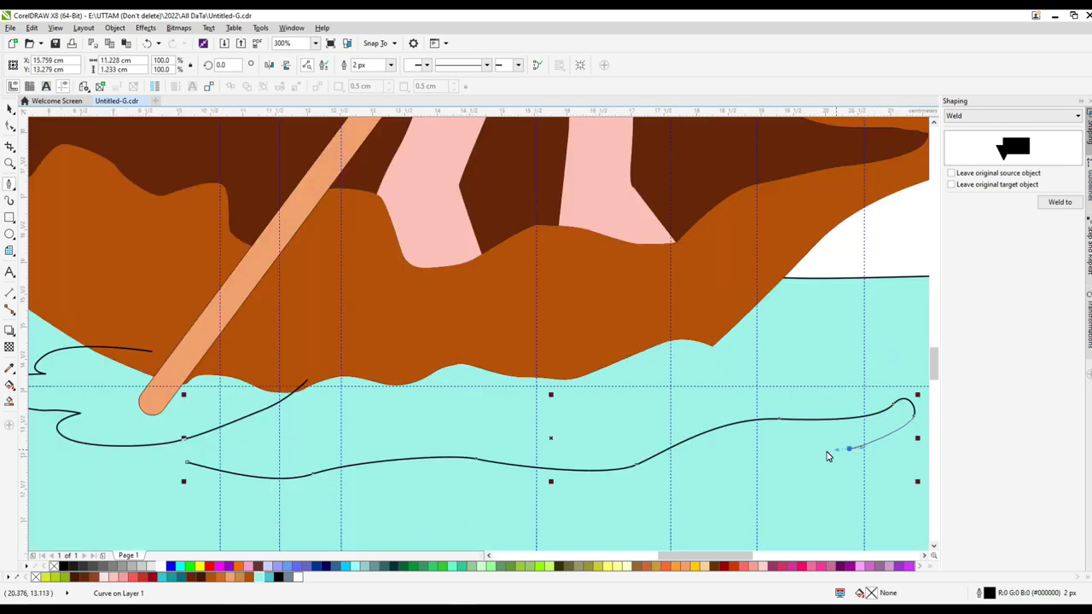
pyautogui.click(193, 480)
pyautogui.scroll(-2, 281, 485)
pyautogui.scroll(2, 248, 444)
# Draw a curled ripple about 3.2 cm wide below the pole's foot and a small pointed ripple to its right
pyautogui.click(363, 415)
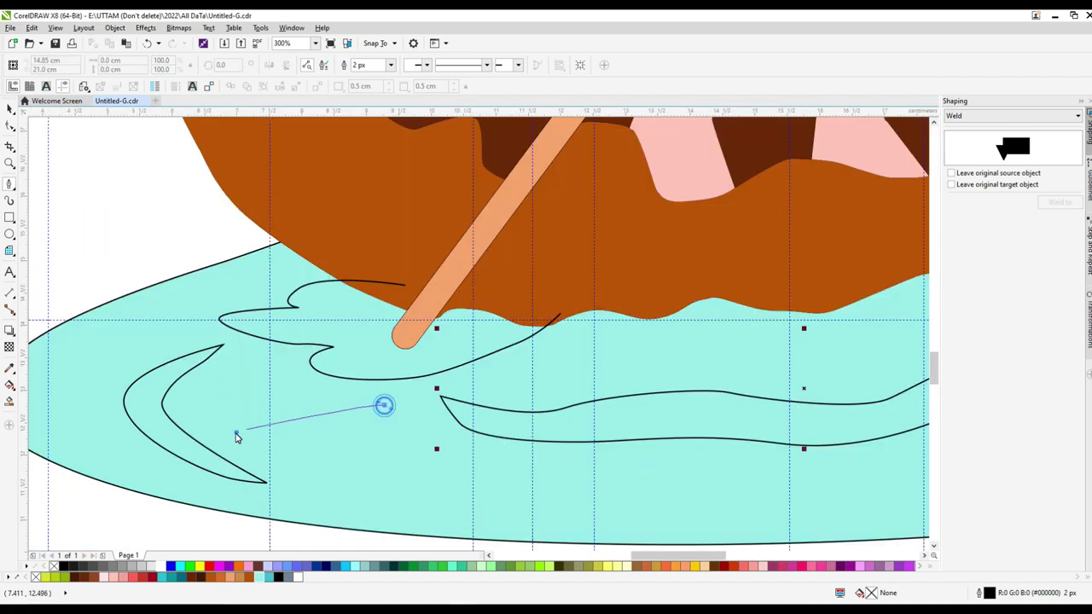
pyautogui.moveTo(324, 486); pyautogui.dragTo(406, 510)
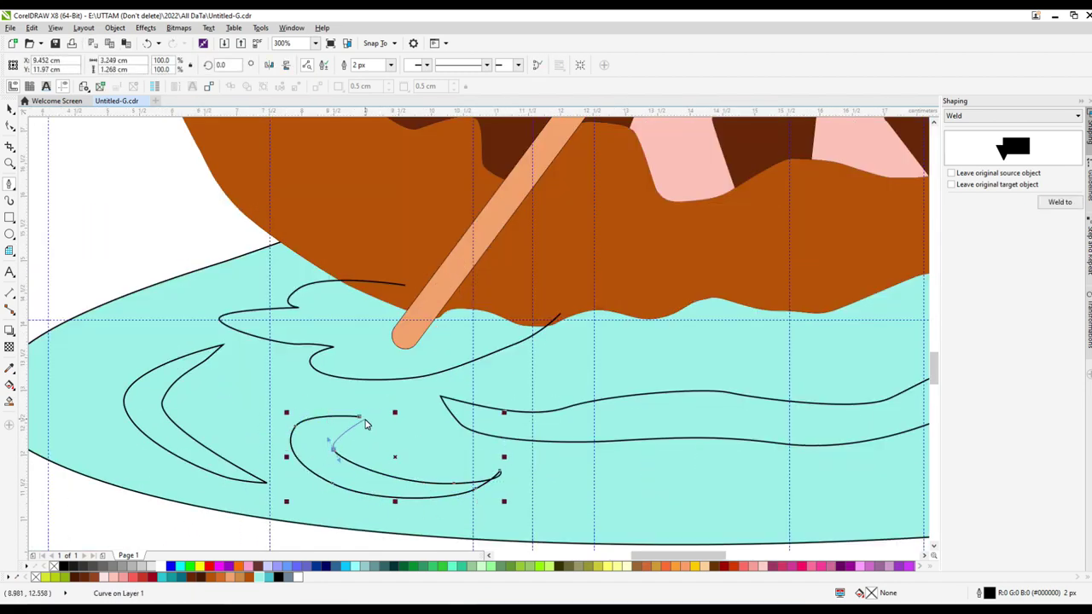
pyautogui.scroll(-2, 365, 424)
pyautogui.moveTo(353, 429); pyautogui.dragTo(316, 433)
pyautogui.scroll(-2, 317, 433)
pyautogui.scroll(2, 515, 384)
# Draw a hooked curve at the water's right end, duplicate it scaled to 84.1%, and join the two curves into one closed ripple
pyautogui.click(368, 419)
pyautogui.moveTo(493, 392); pyautogui.dragTo(514, 384)
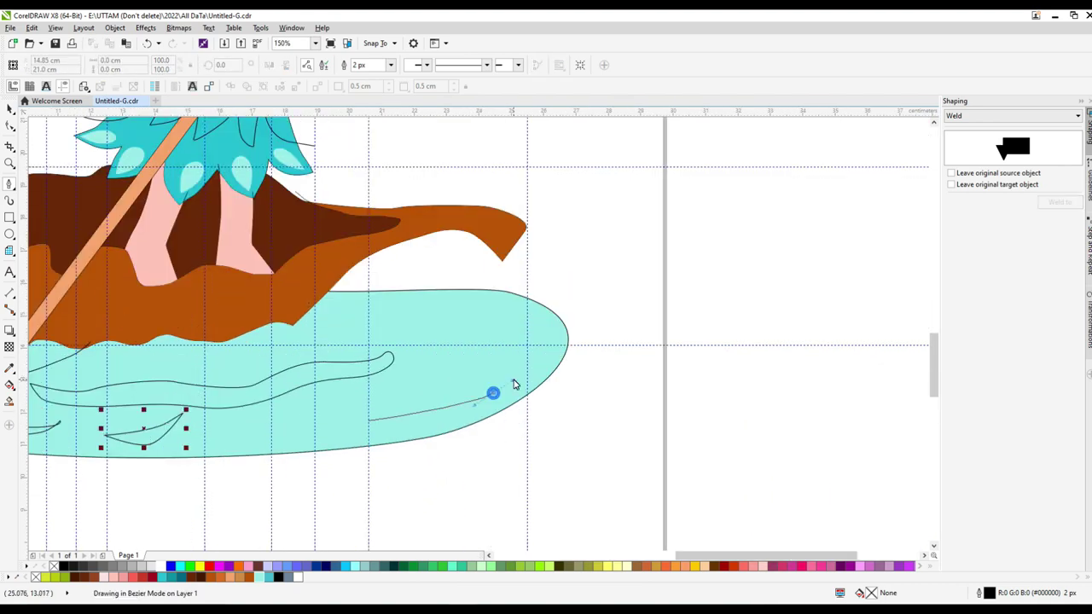
pyautogui.doubleClick(482, 325)
pyautogui.press('space')
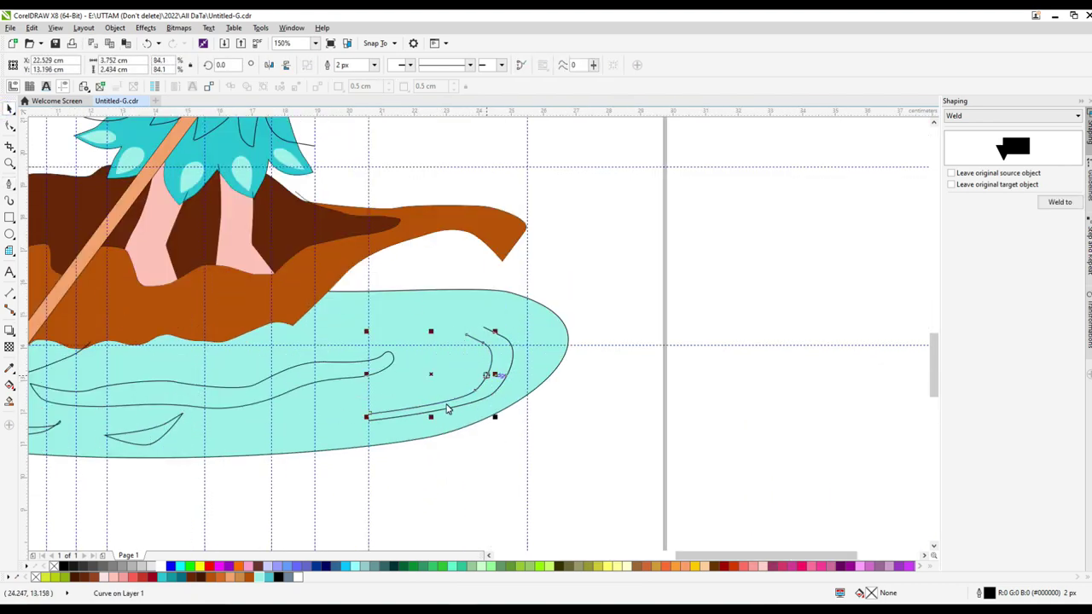
pyautogui.scroll(3, 447, 410)
pyautogui.press('F10')
pyautogui.scroll(2, 494, 470)
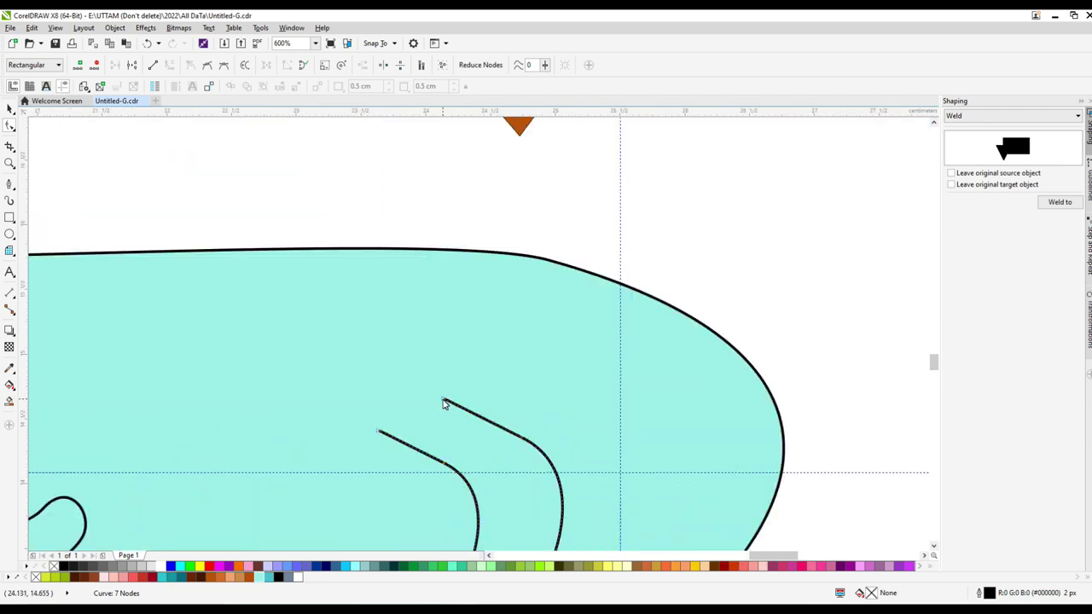
pyautogui.moveTo(442, 403); pyautogui.dragTo(519, 441)
pyautogui.scroll(-5, 519, 441)
# Draw a closed ripple about 4.2 by 0.9 cm overlapping the boat's lower right edge
pyautogui.click(10, 183)
pyautogui.scroll(3, 519, 438)
pyautogui.click(430, 339)
pyautogui.moveTo(590, 352); pyautogui.dragTo(610, 378)
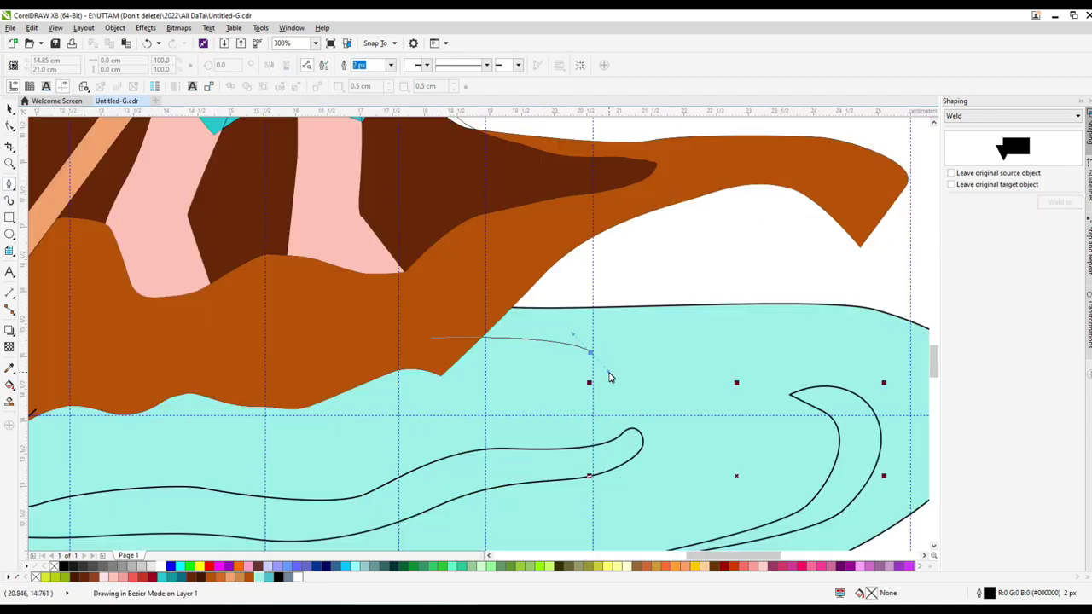
pyautogui.moveTo(433, 390); pyautogui.dragTo(345, 383)
pyautogui.click(430, 338)
pyautogui.scroll(-3, 431, 338)
pyautogui.scroll(2, 559, 324)
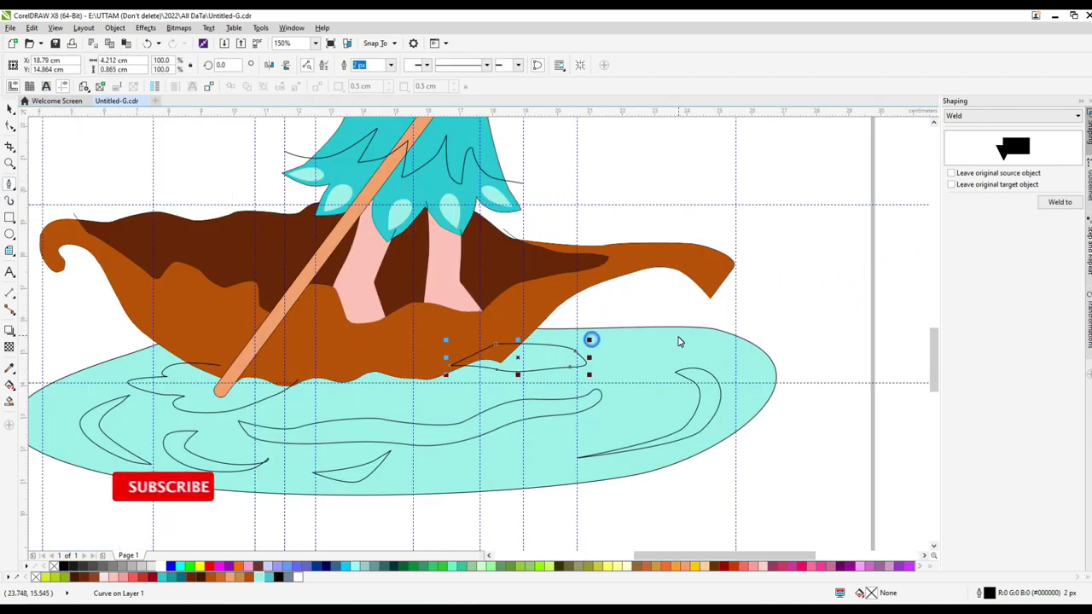
# Draw and refine a slender pointed ripple along the water's upper right edge, and adjust the water's lower outline
pyautogui.moveTo(597, 339); pyautogui.dragTo(706, 336)
pyautogui.moveTo(748, 389); pyautogui.dragTo(695, 363)
pyautogui.scroll(2, 695, 363)
pyautogui.press('F10')
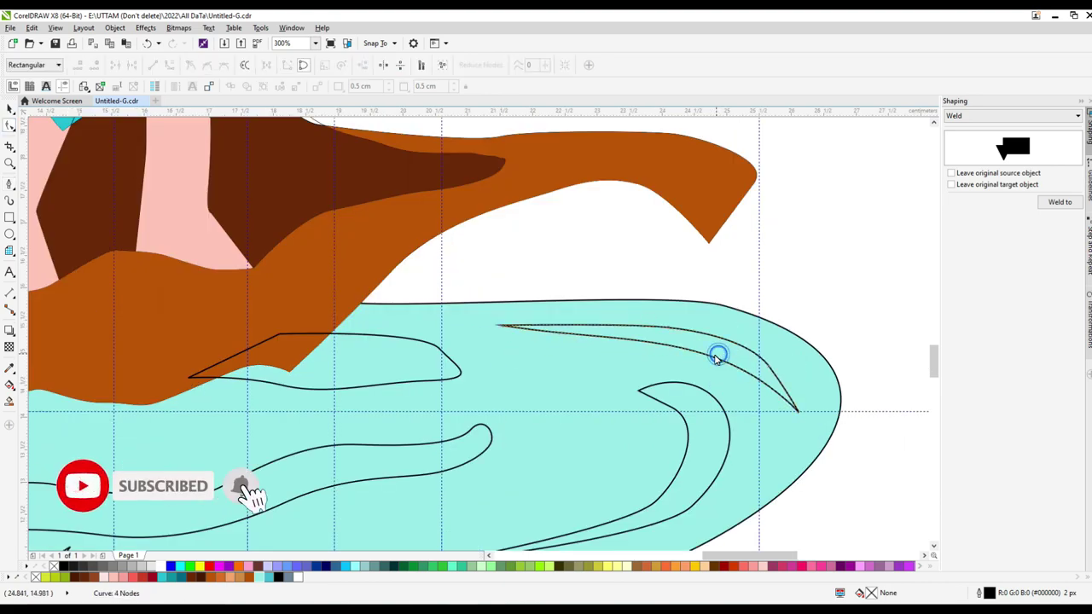
pyautogui.scroll(-4, 626, 390)
pyautogui.scroll(3, 626, 389)
pyautogui.click(315, 364)
pyautogui.scroll(-3, 327, 378)
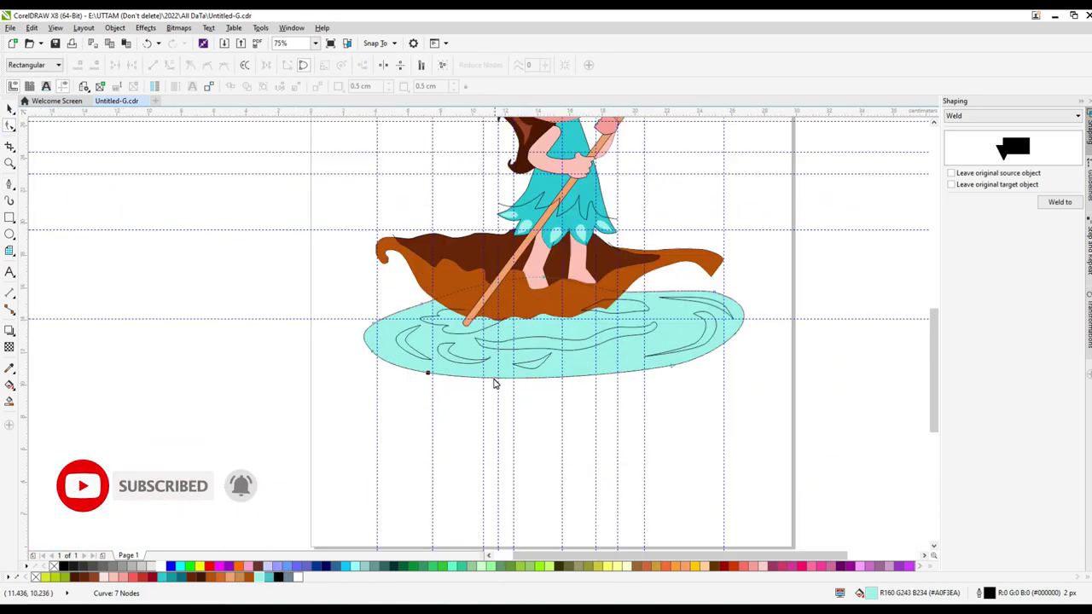
# Smart-fill the ripples touching the boat and colour all the water ripples dark teal without outlines
pyautogui.hotkey('shift', 's')
pyautogui.click(451, 317)
pyautogui.click(657, 304)
pyautogui.scroll(3, 722, 316)
pyautogui.press('space')
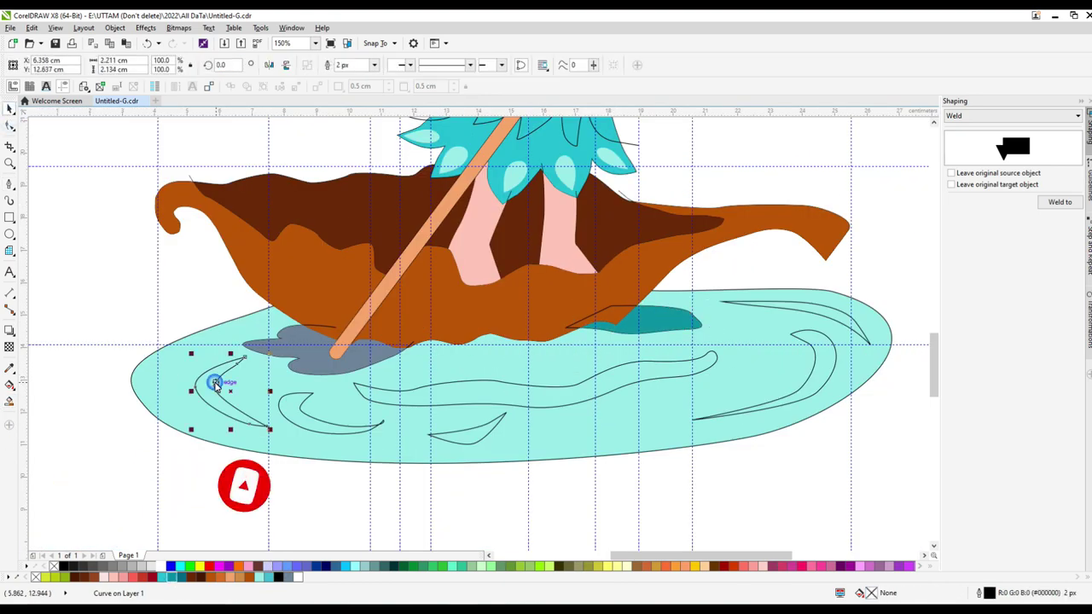
pyautogui.click(181, 565)
pyautogui.scroll(-3, 756, 292)
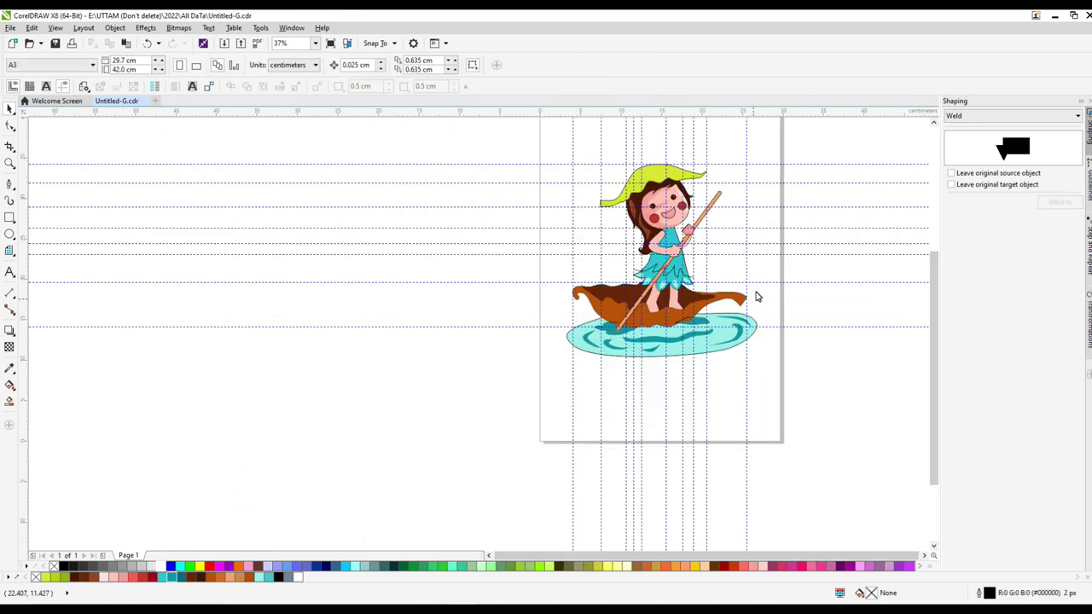
# Recolour the water shape turquoise (#2FCBD2)
pyautogui.scroll(3, 755, 293)
pyautogui.click(247, 318)
pyautogui.scroll(-3, 247, 318)
pyautogui.scroll(3, 409, 256)
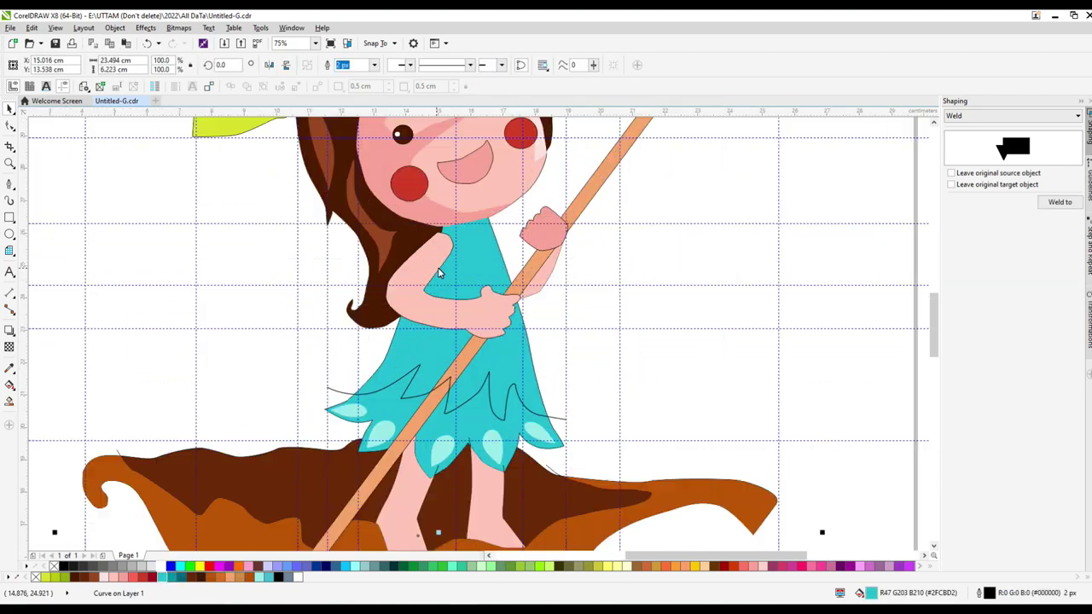
# Draw a hairline shading curve along the front arm from the shoulder round the elbow to the hand
pyautogui.press('F5')
pyautogui.moveTo(446, 184); pyautogui.dragTo(369, 335)
pyautogui.hotkey('ctrl', 'z')
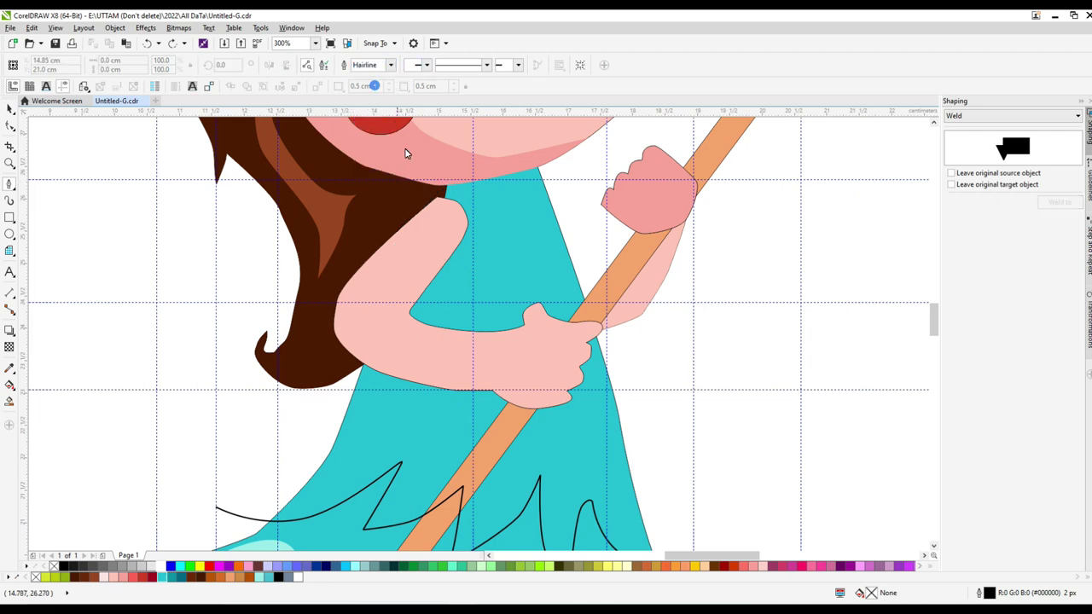
pyautogui.moveTo(447, 192); pyautogui.dragTo(373, 334)
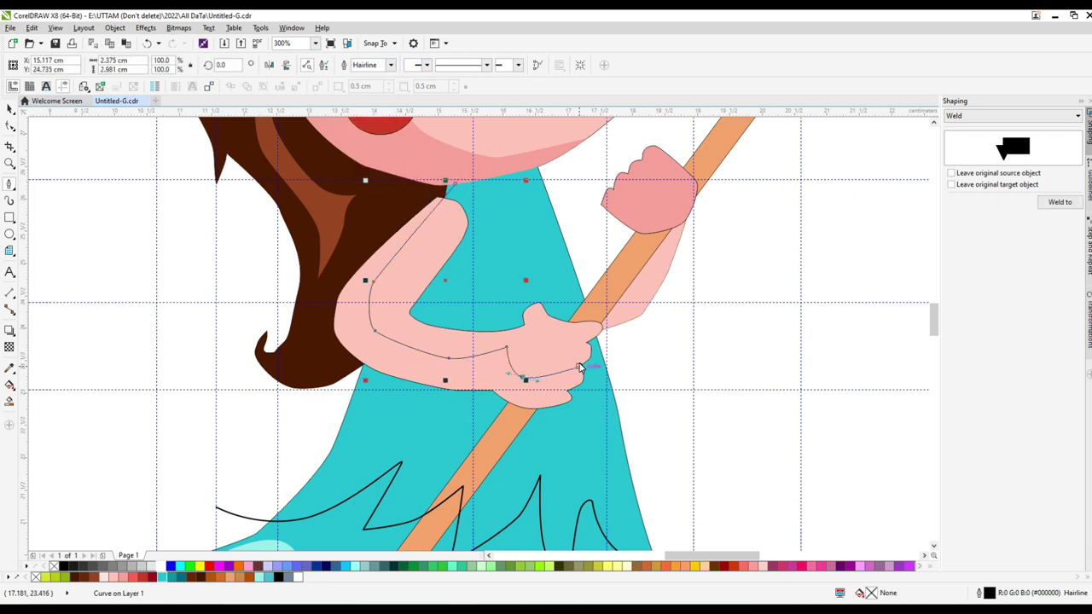
pyautogui.scroll(1, 579, 369)
pyautogui.scroll(-3, 563, 370)
# Reshape the dark brown hair's edge between the chin and the front shoulder, removing surplus nodes there
pyautogui.press('F10')
pyautogui.scroll(4, 397, 258)
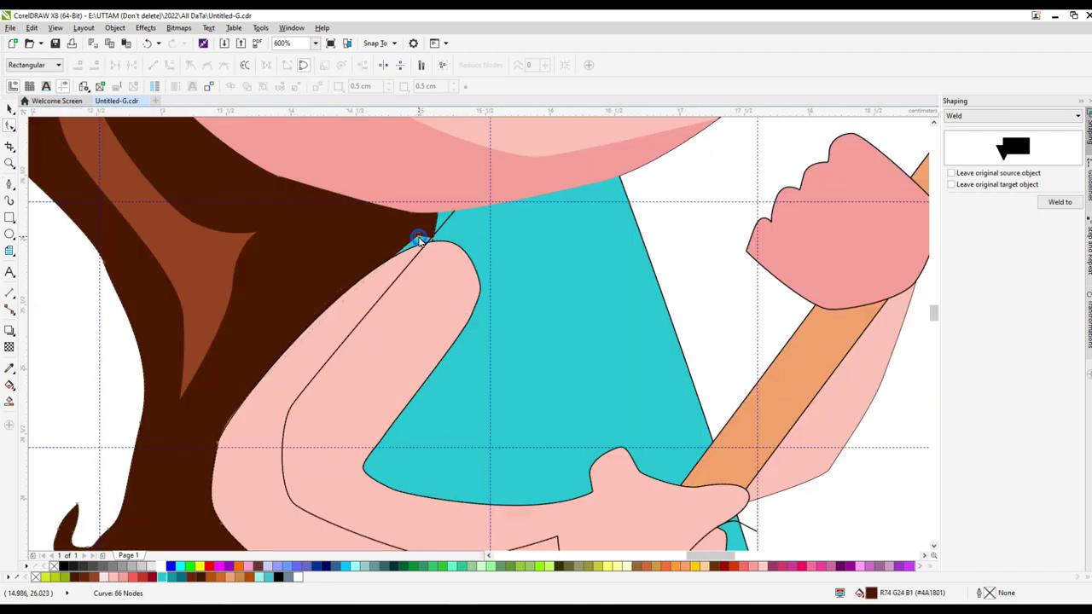
pyautogui.click(418, 239)
pyautogui.scroll(1, 418, 240)
pyautogui.scroll(-3, 418, 239)
pyautogui.scroll(1, 443, 373)
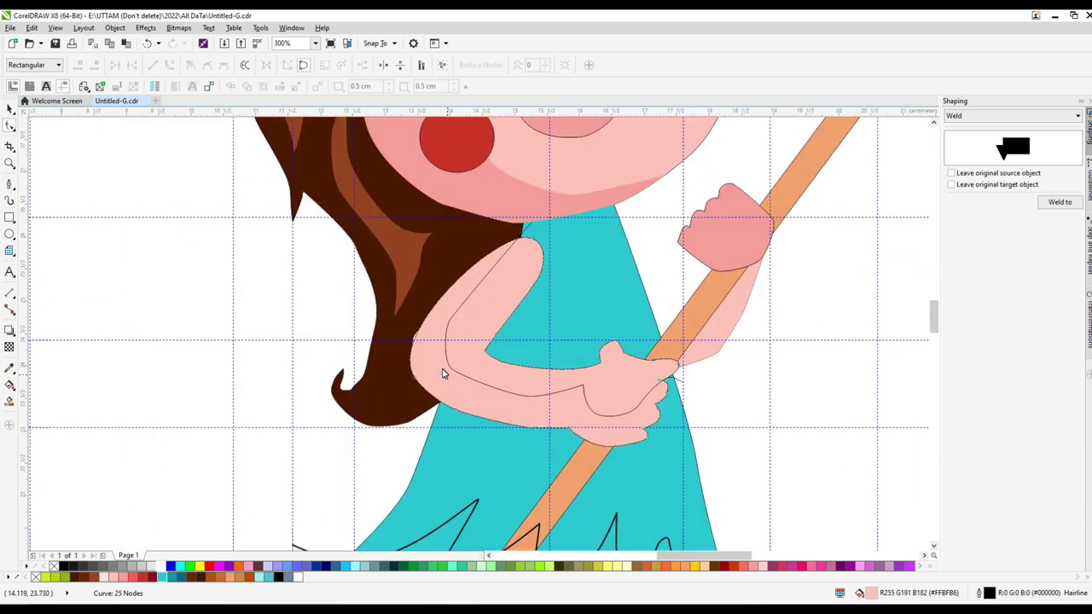
pyautogui.moveTo(416, 348); pyautogui.dragTo(452, 382)
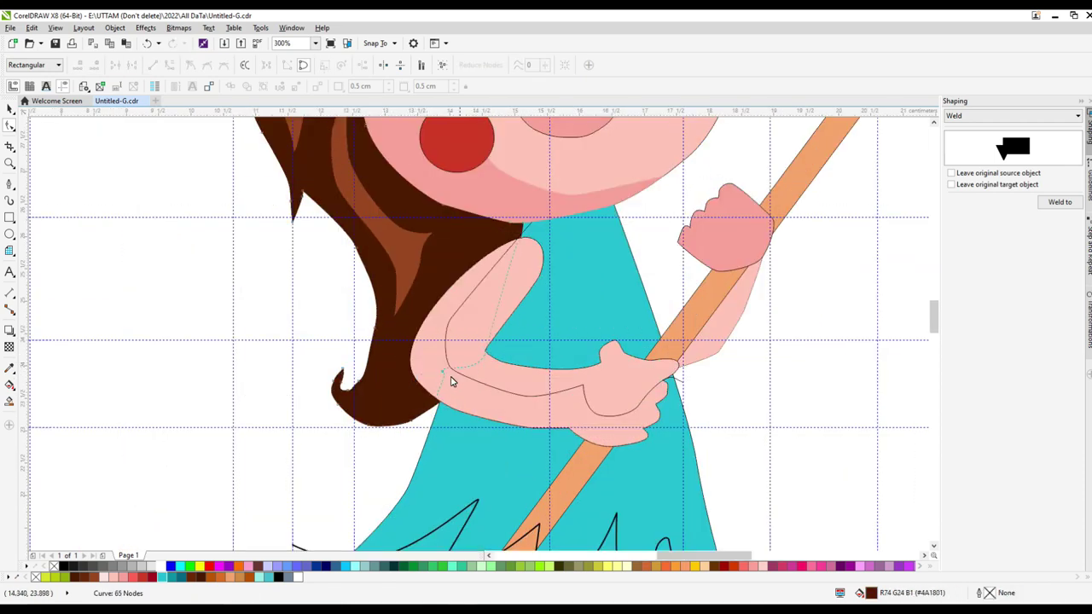
pyautogui.click(518, 222)
pyautogui.scroll(2, 518, 222)
pyautogui.moveTo(494, 305); pyautogui.dragTo(496, 303)
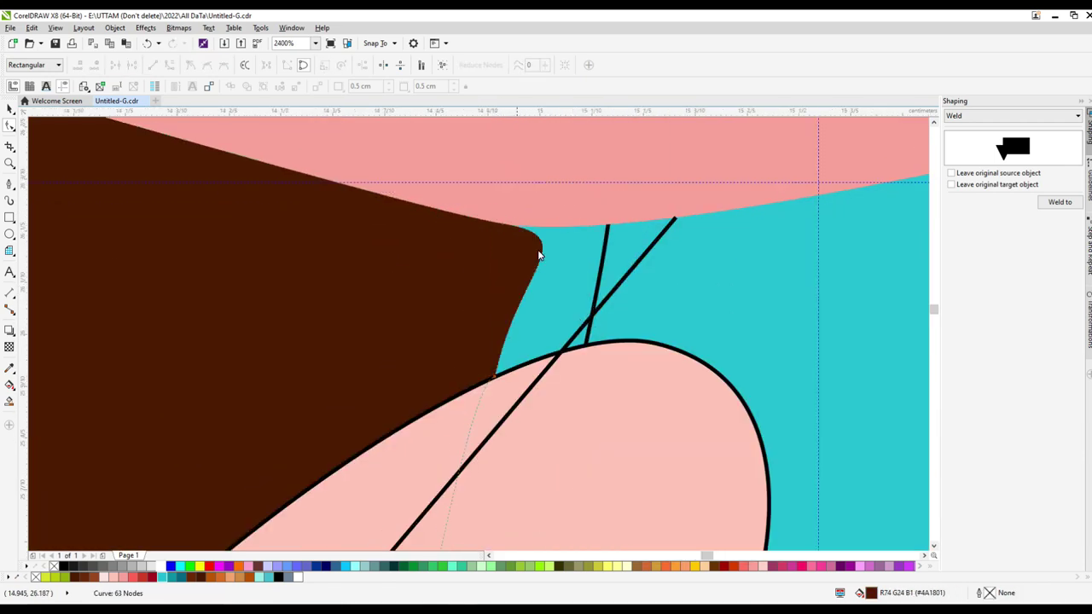
pyautogui.scroll(-4, 497, 303)
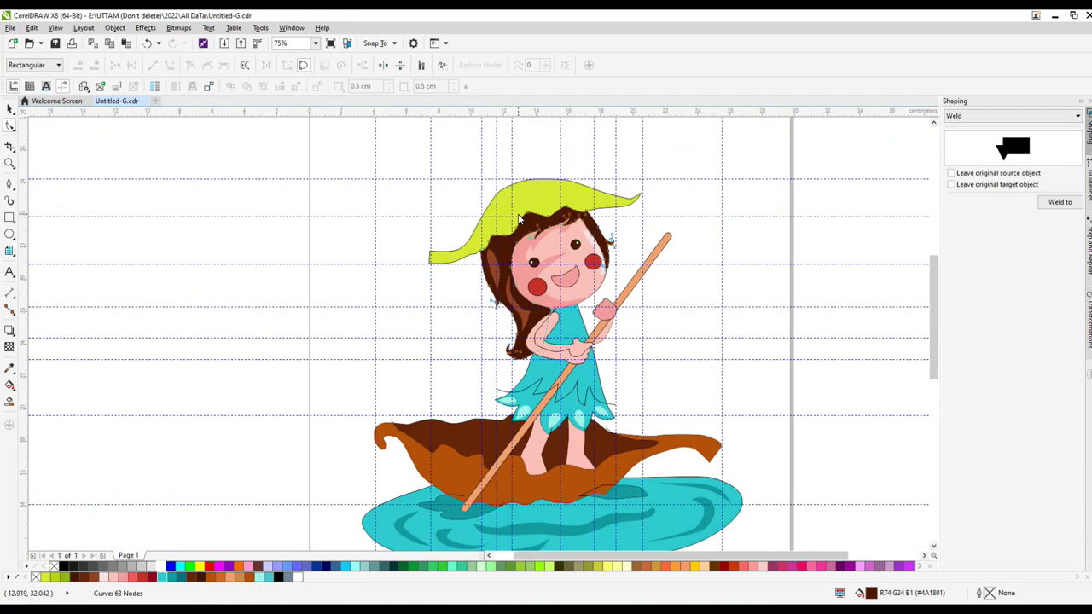
# Draw a hairline shading curve along the rear forearm up to the raised hand
pyautogui.scroll(3, 615, 328)
pyautogui.click(573, 300)
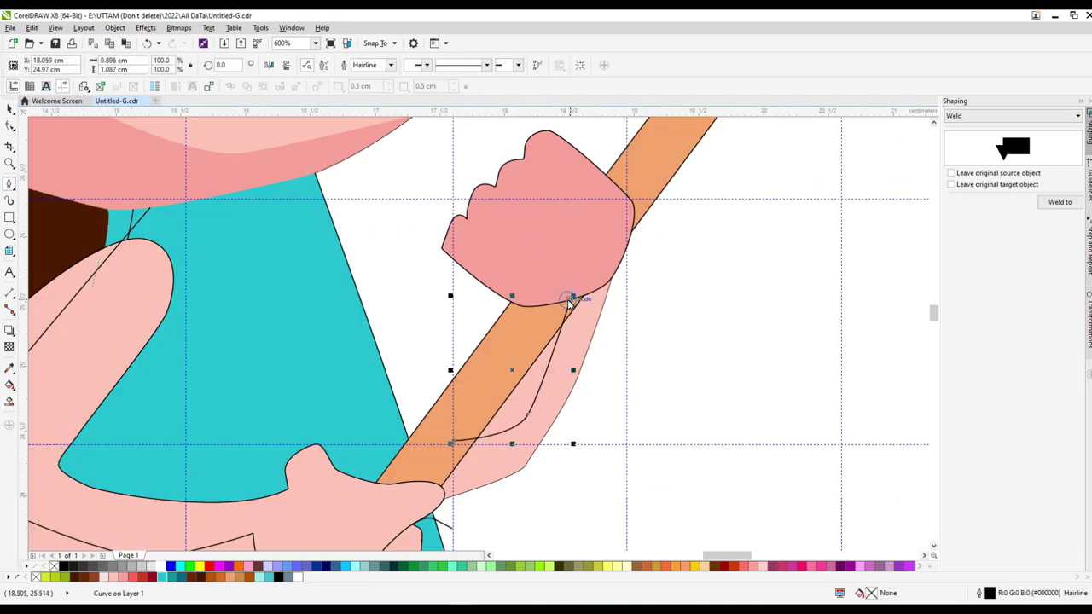
pyautogui.click(577, 254)
pyautogui.scroll(-3, 527, 267)
# Draw a long wavy hairline curve across the boat's dark interior, passing behind the pole and legs
pyautogui.scroll(2, 591, 431)
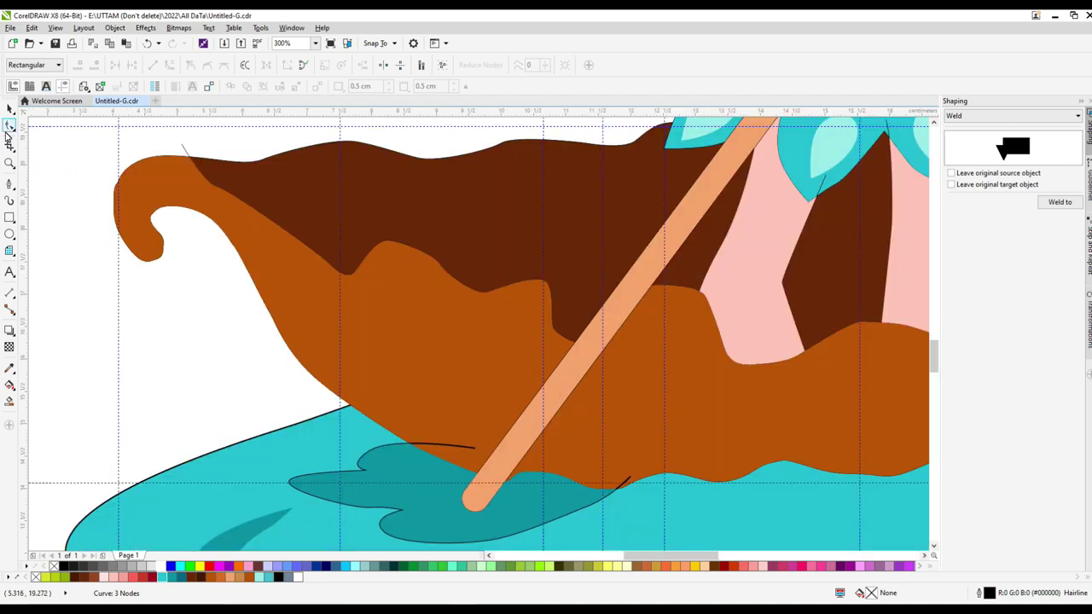
pyautogui.click(212, 202)
pyautogui.click(260, 202)
pyautogui.click(308, 202)
pyautogui.scroll(1, 719, 244)
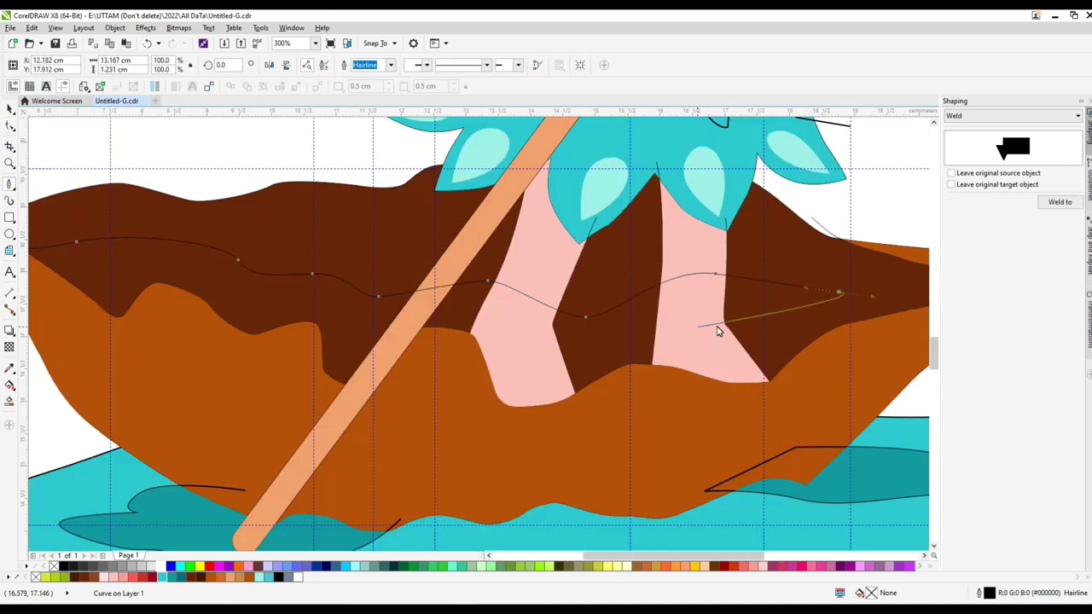
# Draw closed wavy and crescent hairline contours on the orange hull between the curled prow and the pole
pyautogui.scroll(-2, 717, 330)
pyautogui.scroll(2, 537, 334)
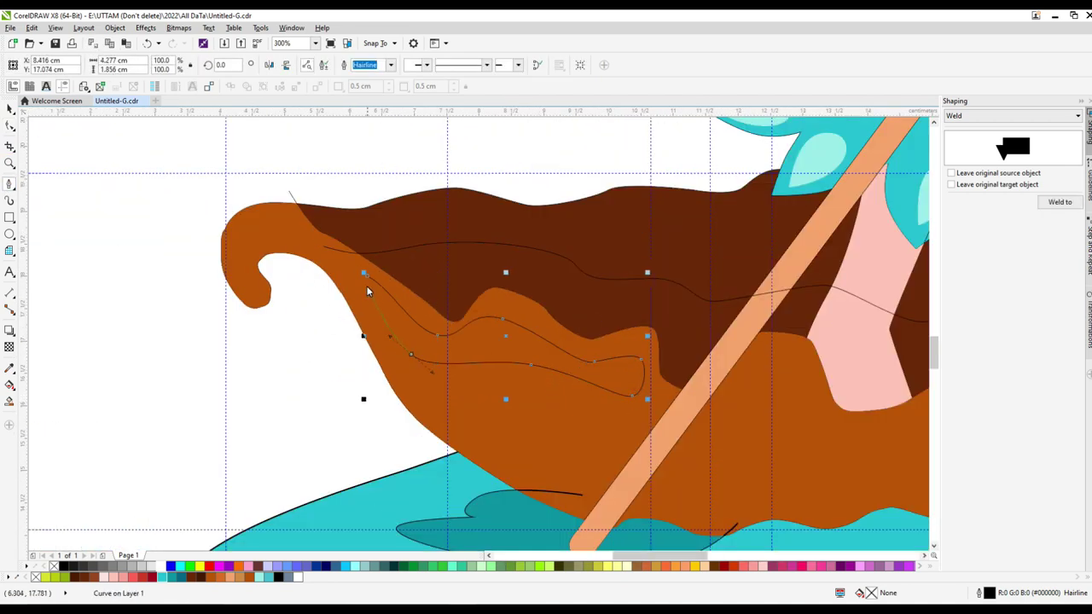
pyautogui.moveTo(601, 464); pyautogui.dragTo(475, 466)
pyautogui.scroll(-2, 568, 421)
pyautogui.scroll(2, 494, 432)
# Draw a crescent contour on the hull just right of the pole and refine its curves at the nodes
pyautogui.moveTo(383, 411); pyautogui.dragTo(446, 518)
pyautogui.scroll(2, 361, 454)
pyautogui.click(362, 448)
pyautogui.press('F10')
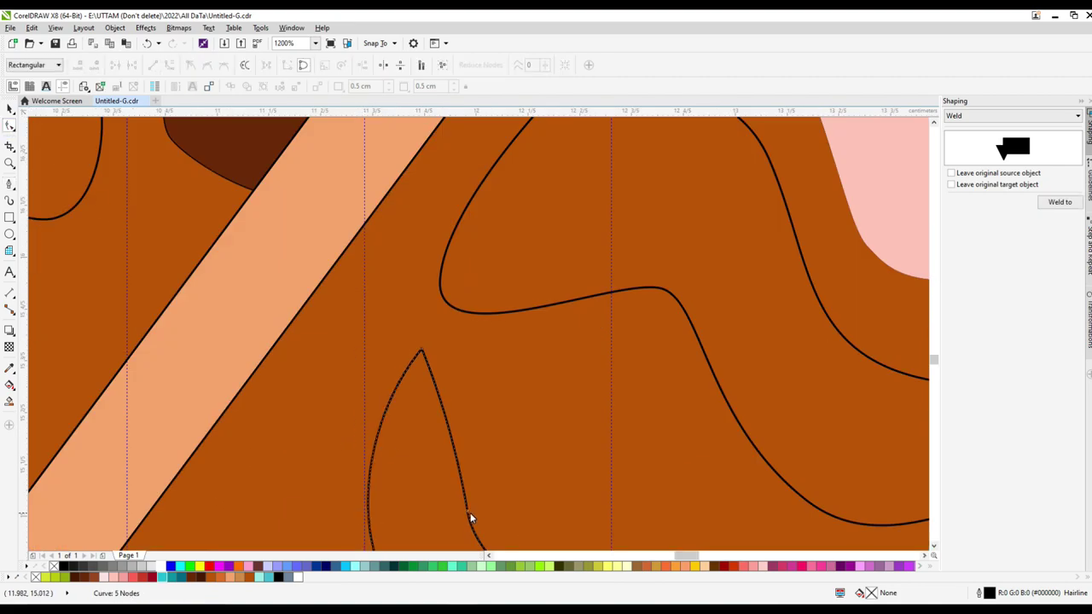
pyautogui.scroll(-1, 467, 518)
pyautogui.click(399, 394)
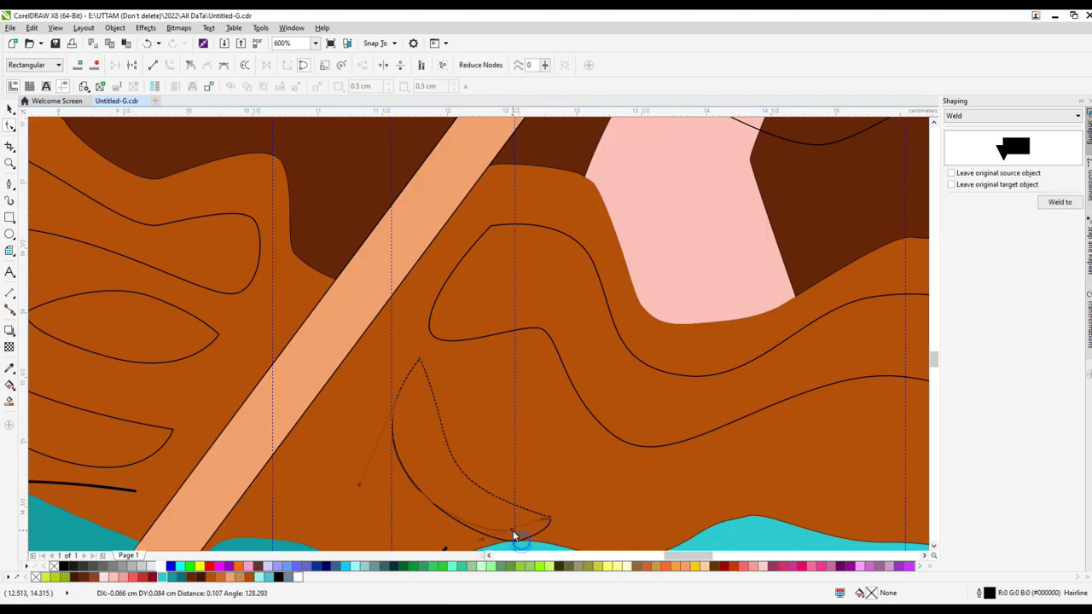
pyautogui.moveTo(515, 535); pyautogui.dragTo(511, 533)
pyautogui.scroll(-2, 566, 453)
pyautogui.scroll(5, 544, 417)
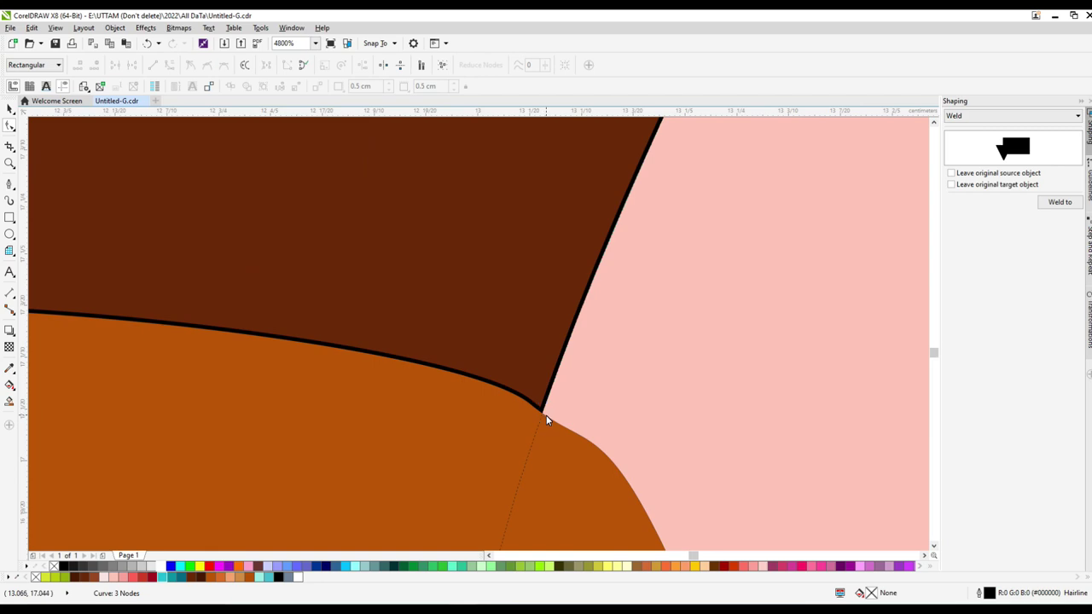
pyautogui.scroll(-3, 547, 419)
pyautogui.scroll(-2, 263, 373)
# Draw a leaf-shaped hairline contour about 1.5 by 0.4 cm on the lower hull beneath the wavy band
pyautogui.press('F5')
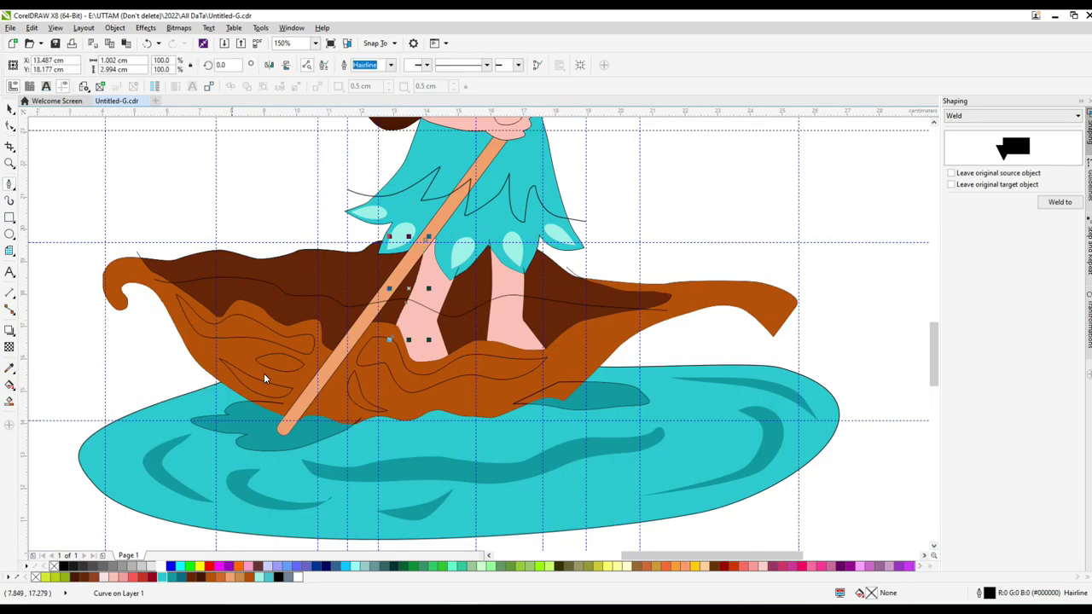
pyautogui.scroll(3, 428, 419)
pyautogui.moveTo(426, 417); pyautogui.dragTo(618, 440)
pyautogui.scroll(-4, 564, 423)
pyautogui.scroll(3, 427, 467)
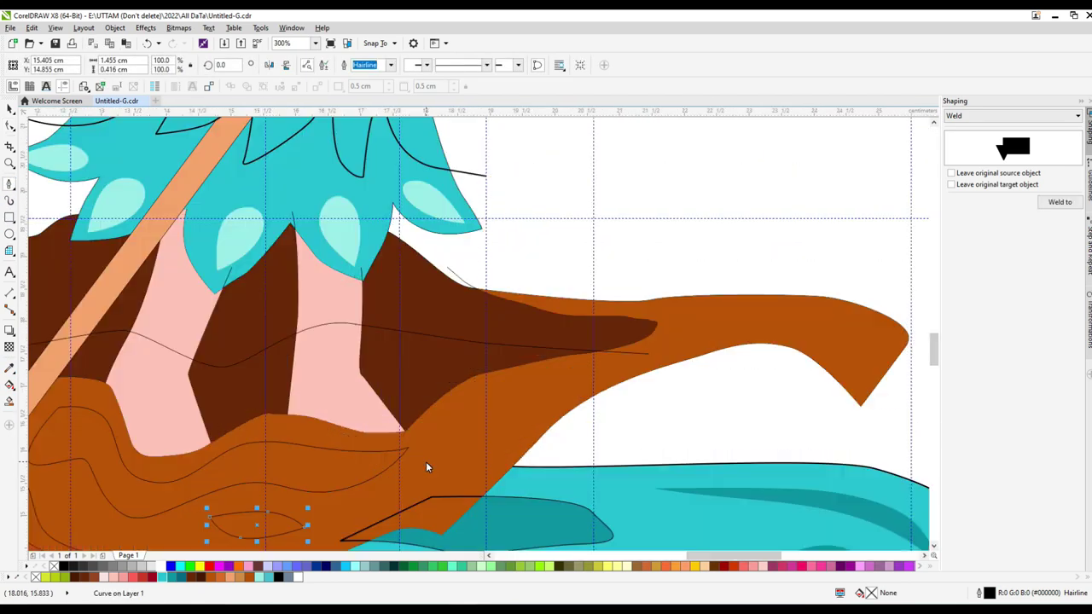
# Draw closed leaf-shaped hairline contours on the hull's rise towards the stern, plus a long tapering one along the stern neck
pyautogui.moveTo(495, 387)
pyautogui.mouseDown()
pyautogui.moveTo(424, 475)
pyautogui.moveTo(339, 486)
pyautogui.mouseUp()
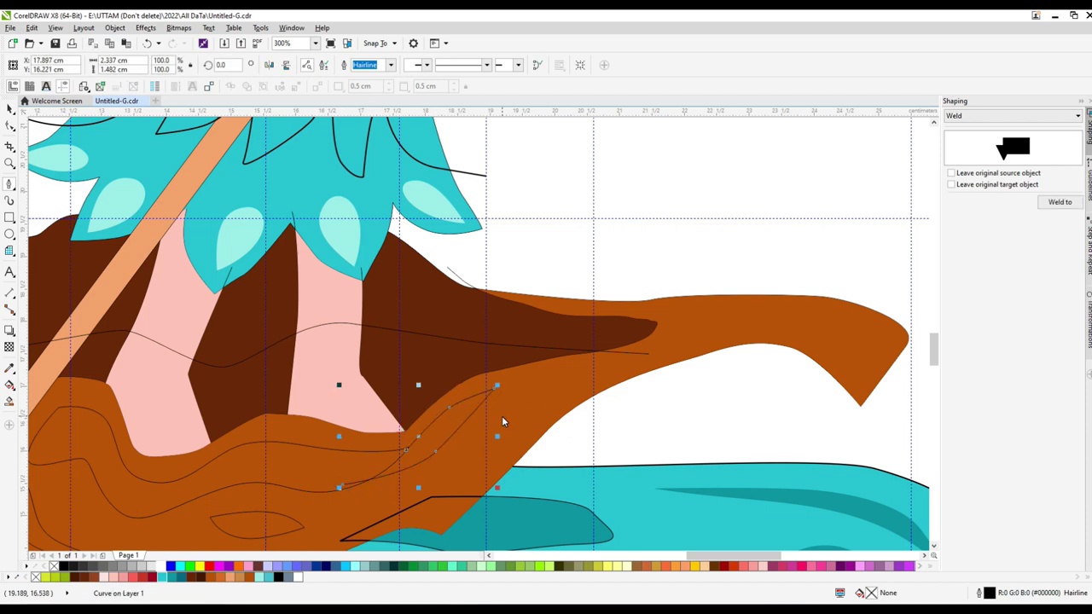
pyautogui.scroll(1, 614, 365)
pyautogui.moveTo(587, 366); pyautogui.dragTo(748, 292)
pyautogui.scroll(-1, 799, 265)
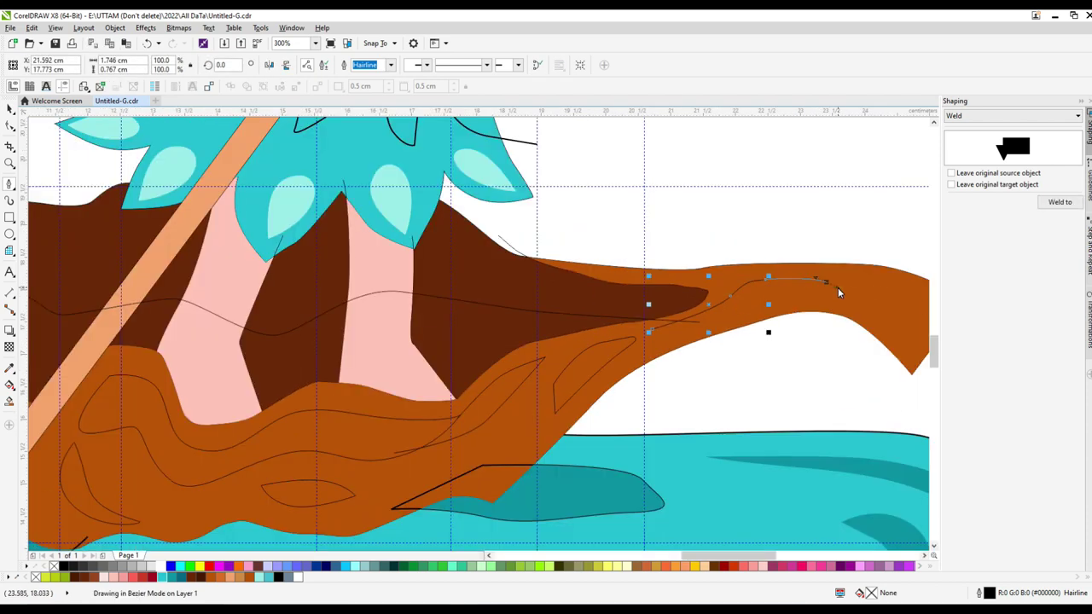
pyautogui.scroll(1, 729, 322)
# Round the stern tip of the boat into a knob using an ellipse about 1.2 by 1.5 cm merged with the hull
pyautogui.press('F10')
pyautogui.scroll(-2, 563, 375)
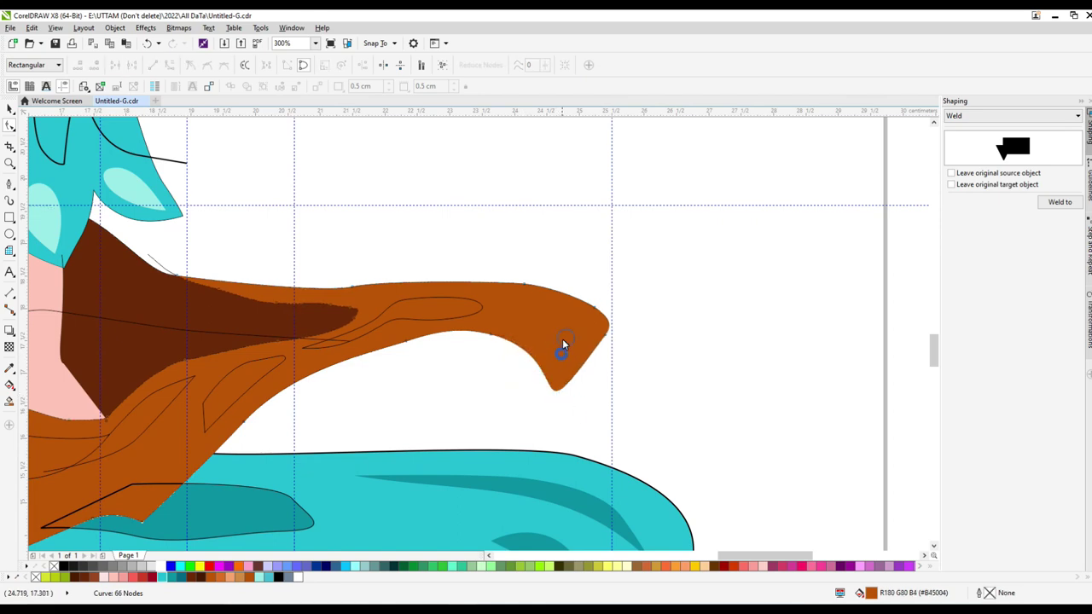
pyautogui.click(9, 234)
pyautogui.moveTo(529, 329); pyautogui.dragTo(616, 414)
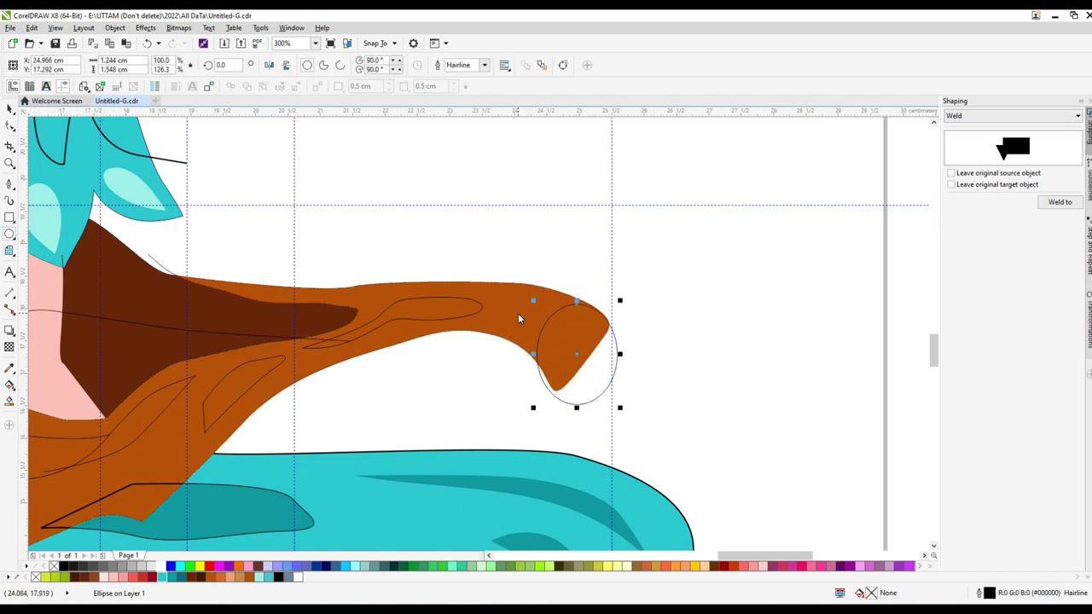
pyautogui.click(517, 318)
pyautogui.scroll(-3, 448, 213)
pyautogui.press('F10')
pyautogui.scroll(3, 615, 384)
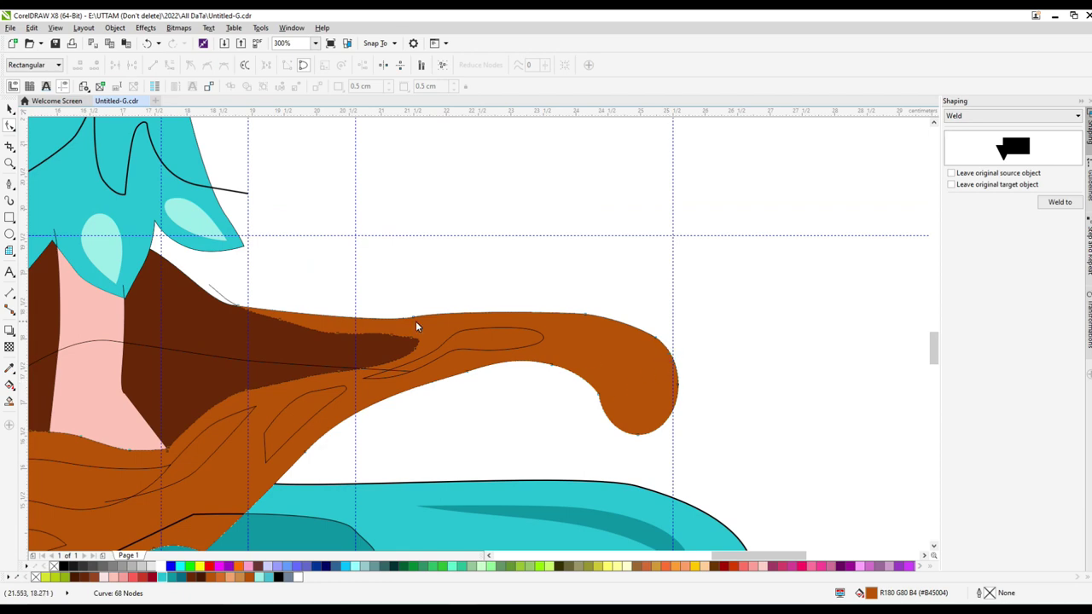
# Draw a hairline spiral about 1 by 0.9 cm on the hull below the leaf-shaped contours near the stern
pyautogui.scroll(-4, 725, 375)
pyautogui.click(9, 249)
pyautogui.click(34, 276)
pyautogui.moveTo(392, 353)
pyautogui.mouseDown()
pyautogui.moveTo(447, 405)
pyautogui.moveTo(487, 360)
pyautogui.mouseUp()
pyautogui.press('space')
pyautogui.scroll(6, 478, 367)
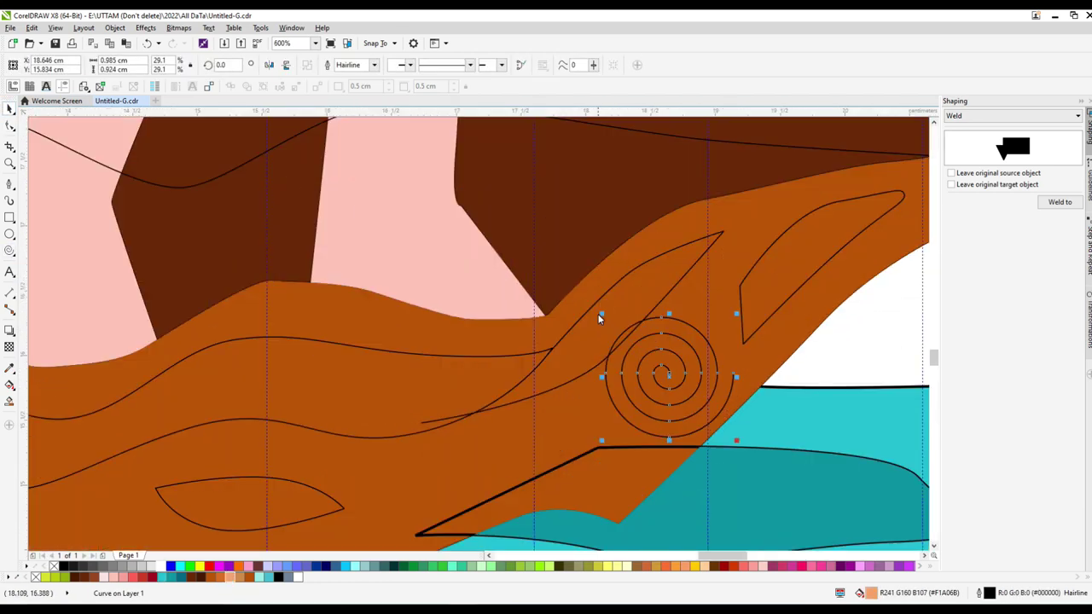
pyautogui.scroll(-1, 629, 345)
pyautogui.rightClick(602, 375)
pyautogui.click(619, 205)
# Group the eight hull contours, excluding the spiral, and fill them light orange R241 G160 B107 with no outline
pyautogui.scroll(2, 487, 397)
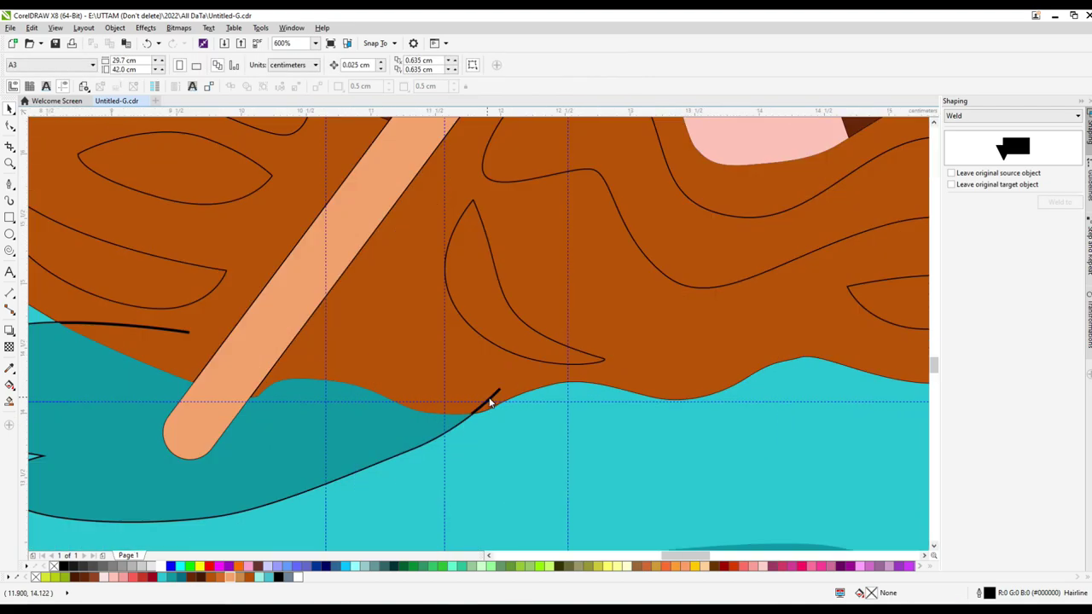
pyautogui.scroll(-4, 429, 324)
pyautogui.click(593, 356)
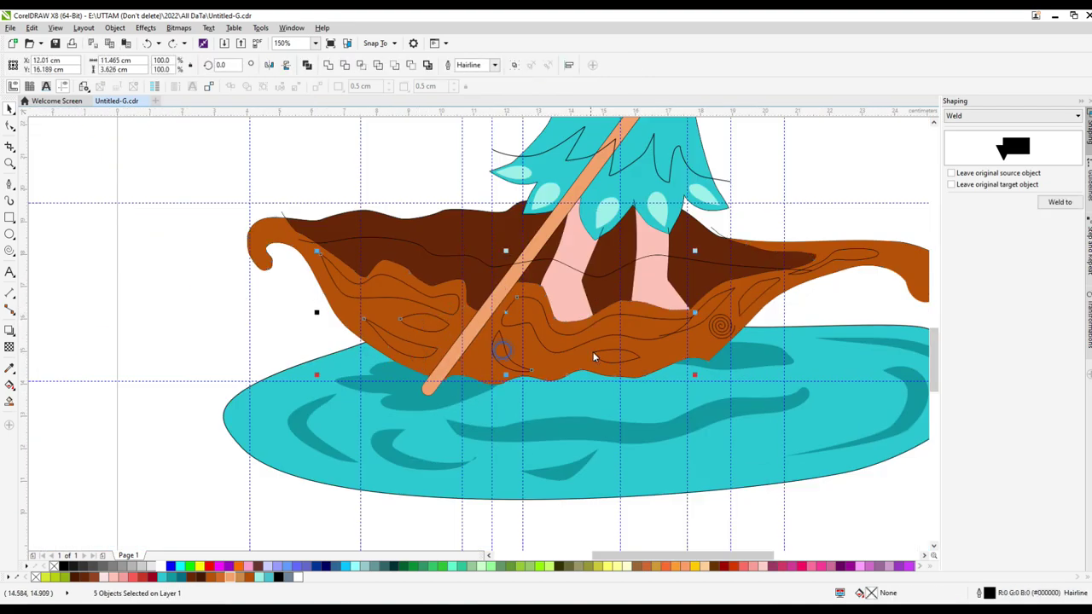
pyautogui.hotkey('ctrl', 'g')
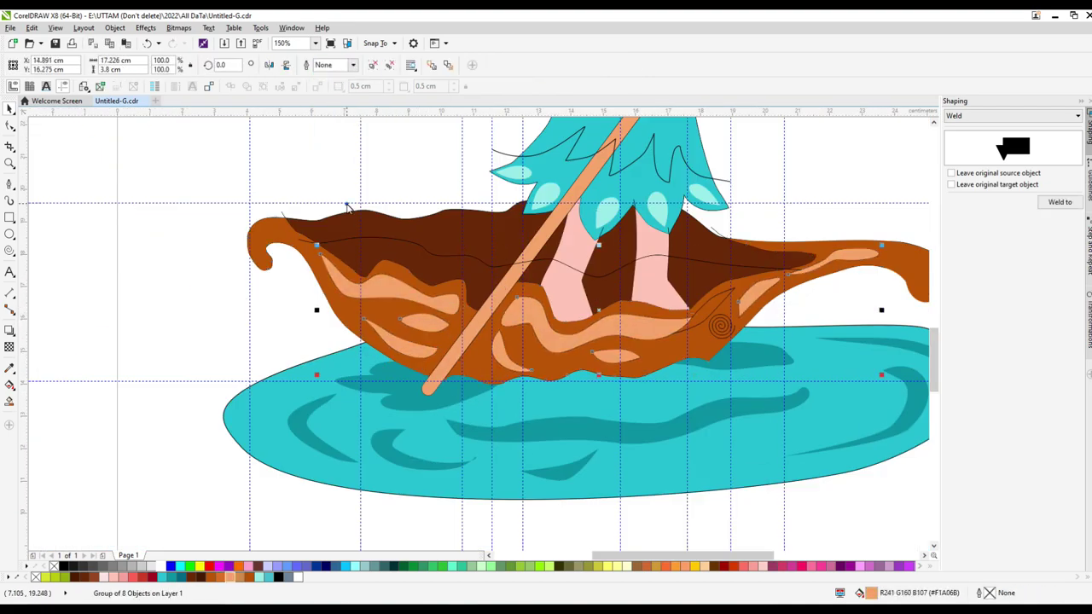
# Weld the light-orange hull shapes into one curve and remove the surplus nodes where the bands overlap near the spiral
pyautogui.scroll(2, 726, 277)
pyautogui.click(695, 318)
pyautogui.scroll(8, 599, 419)
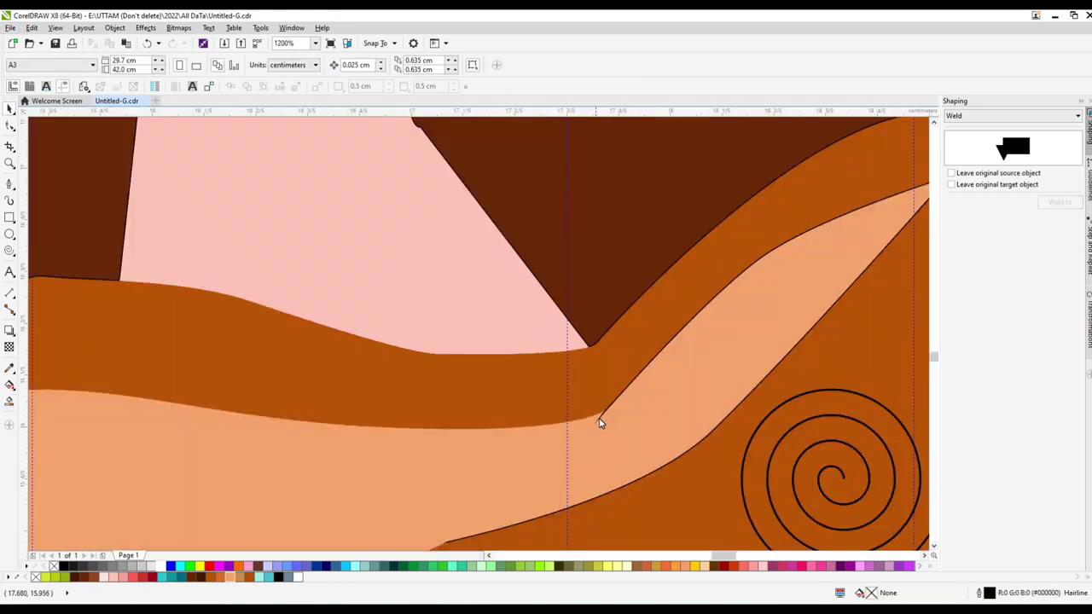
pyautogui.press('F10')
pyautogui.scroll(-4, 585, 436)
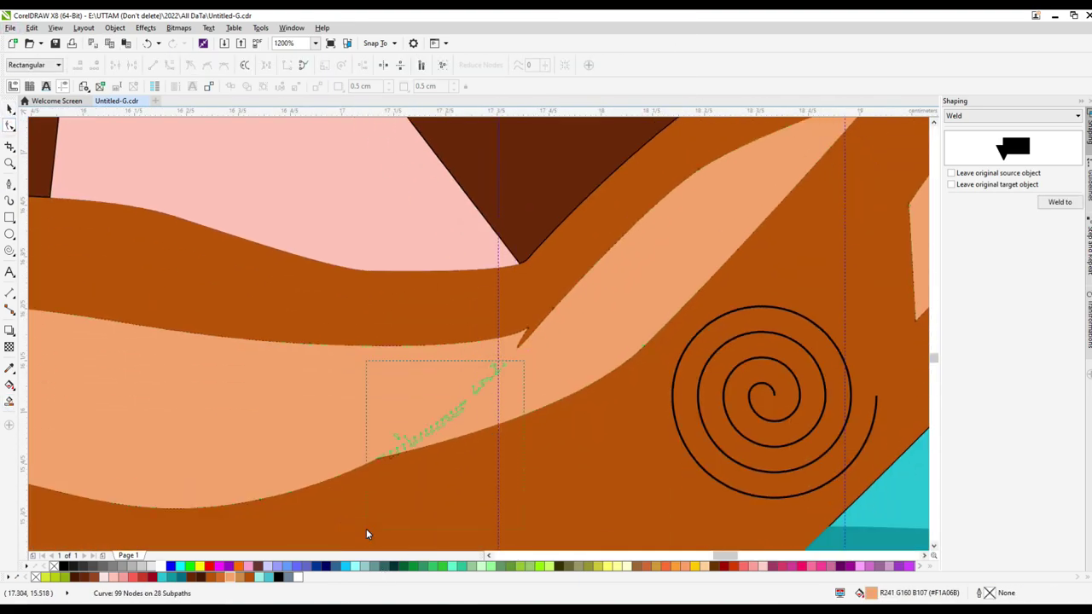
pyautogui.scroll(-4, 597, 359)
# Draw hairline shading contours down both legs, with one along each shin and foot and one curving around each calf
pyautogui.press('F5')
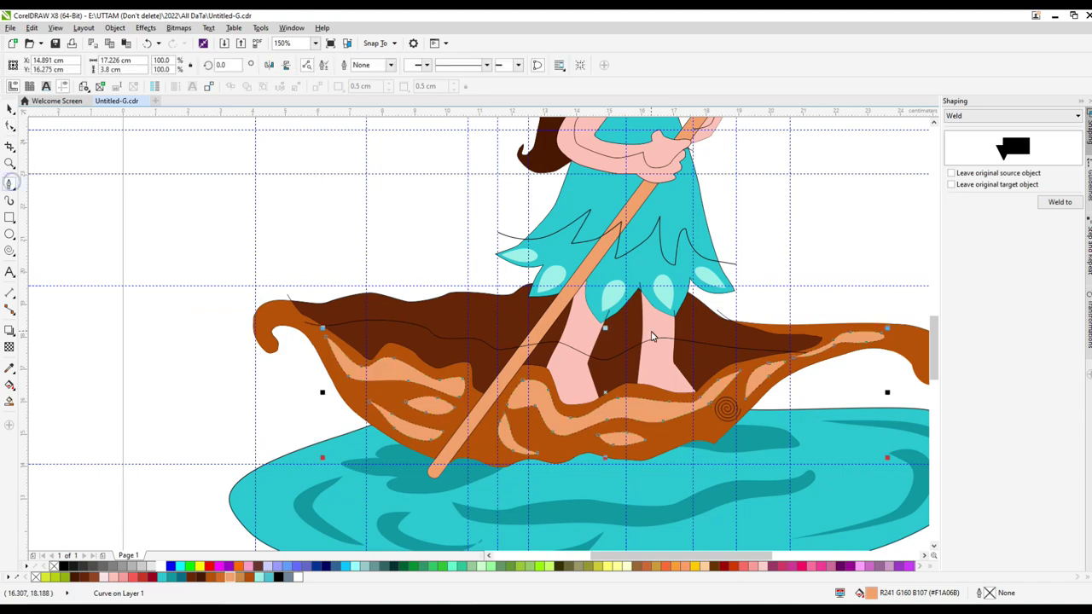
pyautogui.scroll(2, 581, 204)
pyautogui.moveTo(581, 204)
pyautogui.mouseDown()
pyautogui.moveTo(503, 428)
pyautogui.moveTo(443, 481)
pyautogui.mouseUp()
pyautogui.scroll(-3, 633, 385)
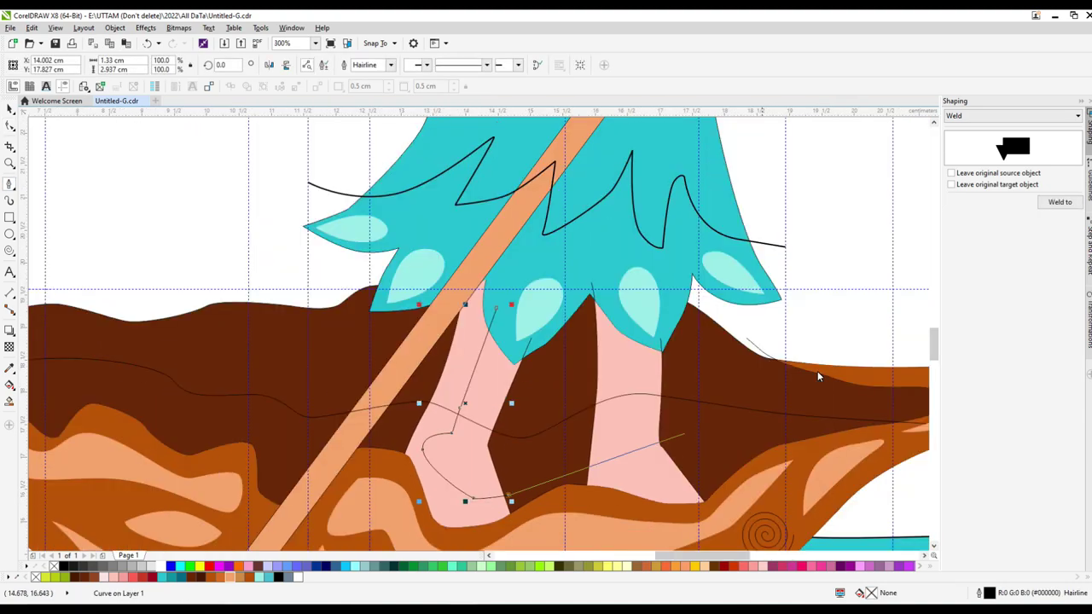
pyautogui.moveTo(612, 299); pyautogui.dragTo(628, 475)
pyautogui.moveTo(667, 373)
pyautogui.mouseDown()
pyautogui.moveTo(648, 434)
pyautogui.moveTo(663, 462)
pyautogui.mouseUp()
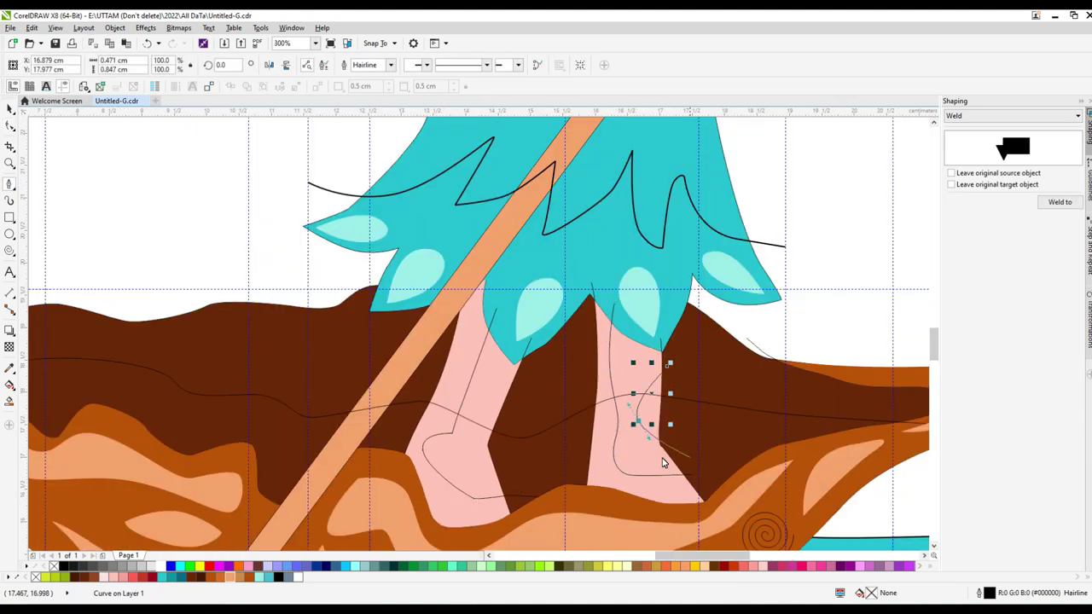
pyautogui.moveTo(516, 386); pyautogui.dragTo(490, 475)
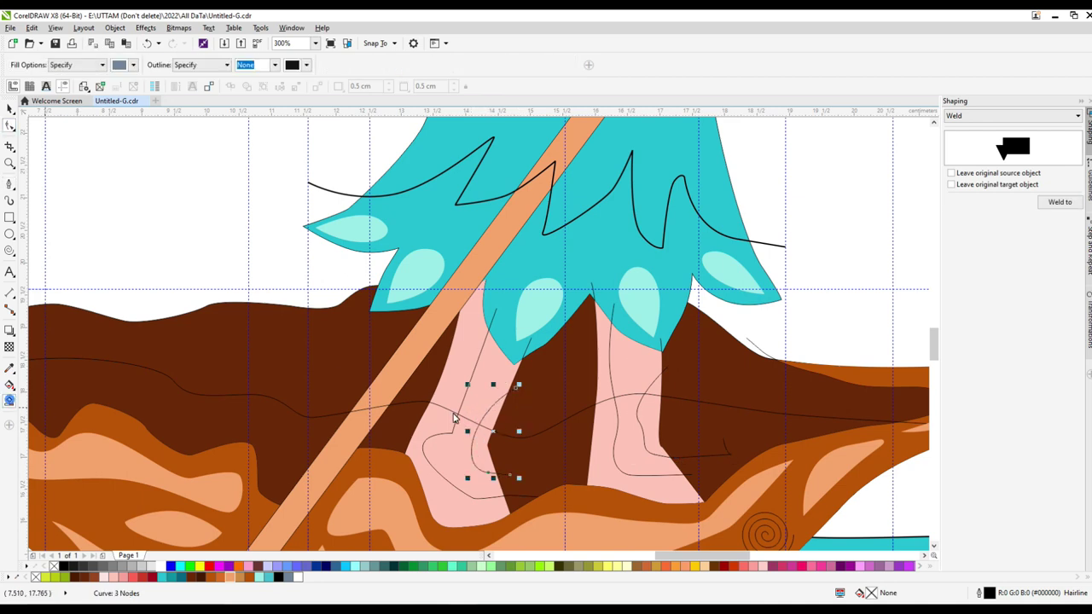
pyautogui.click(626, 366)
pyautogui.hotkey('ctrl', 'z')
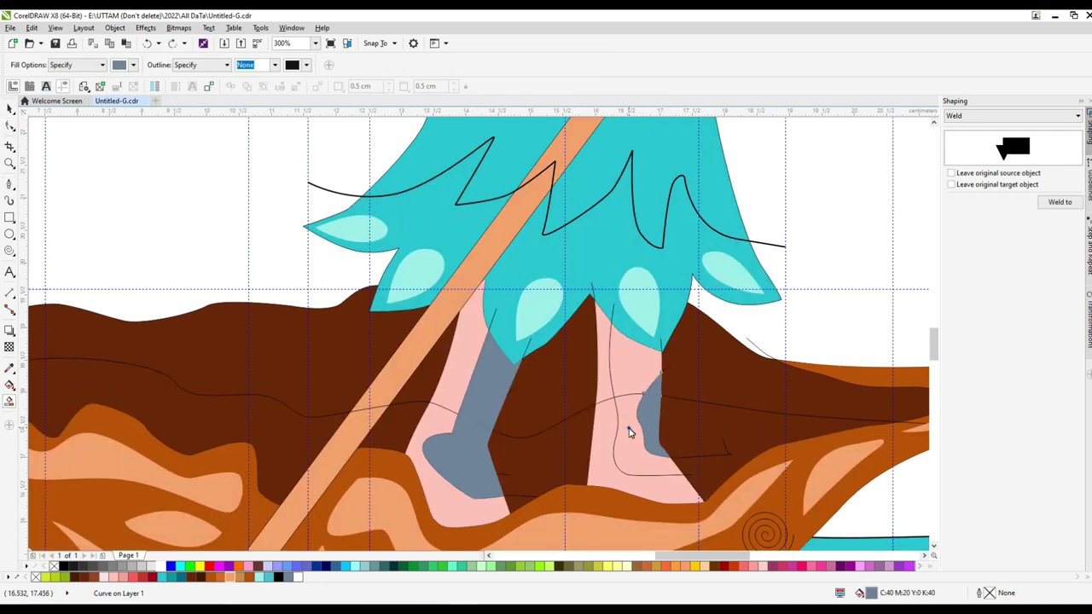
pyautogui.click(629, 428)
pyautogui.press('space')
pyautogui.hotkey('ctrl', 'z')
pyautogui.scroll(1, 655, 428)
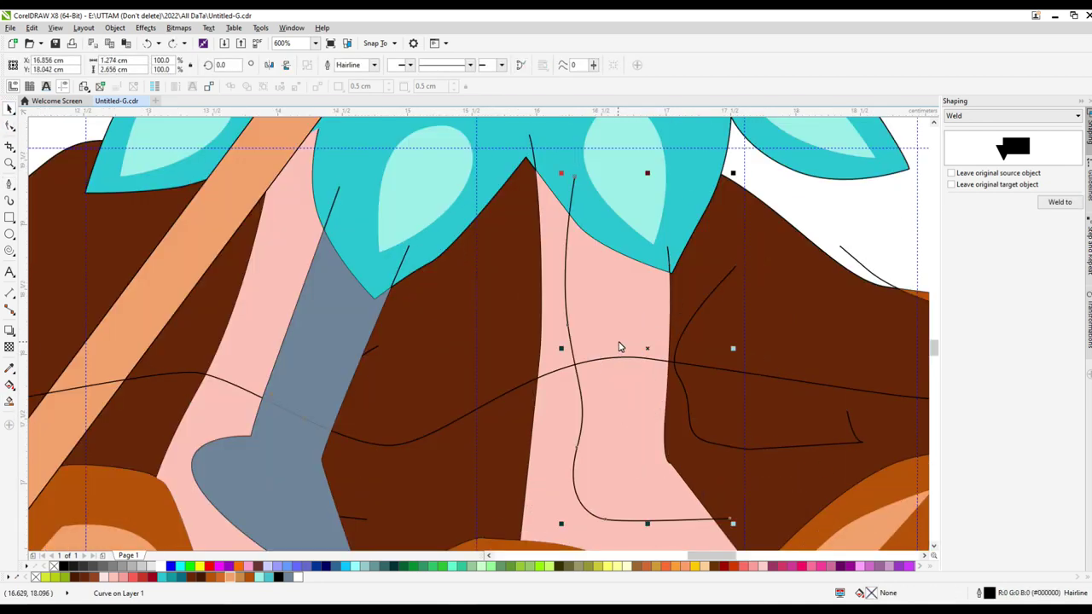
pyautogui.scroll(-2, 568, 342)
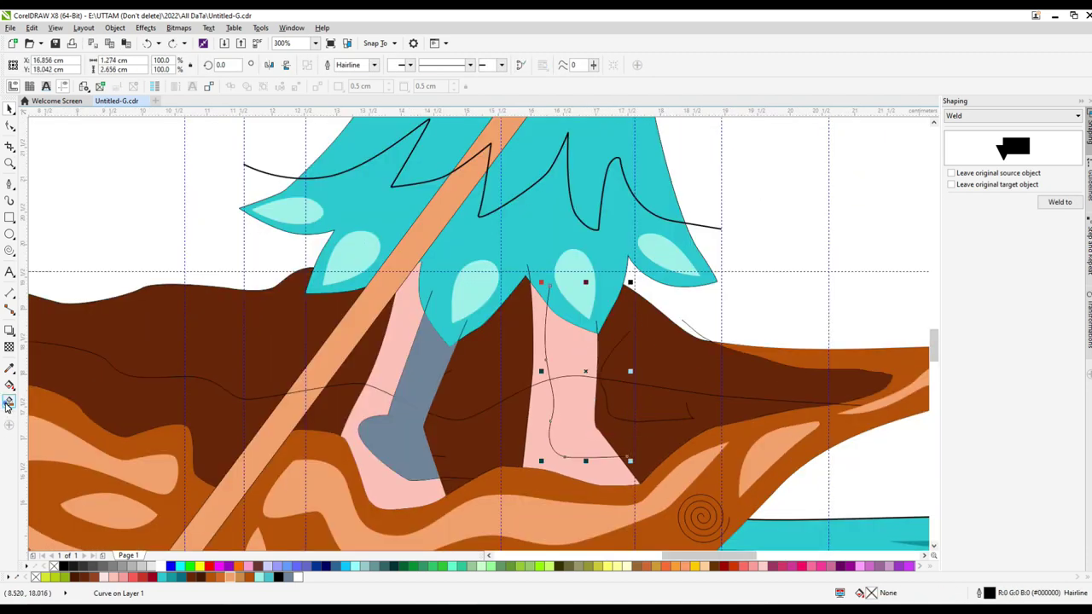
# Smart-fill the shadow strips along the left side and sole of both legs with C40 M20 Y0 K40 and no outline
pyautogui.click(6, 406)
pyautogui.click(597, 474)
pyautogui.click(376, 393)
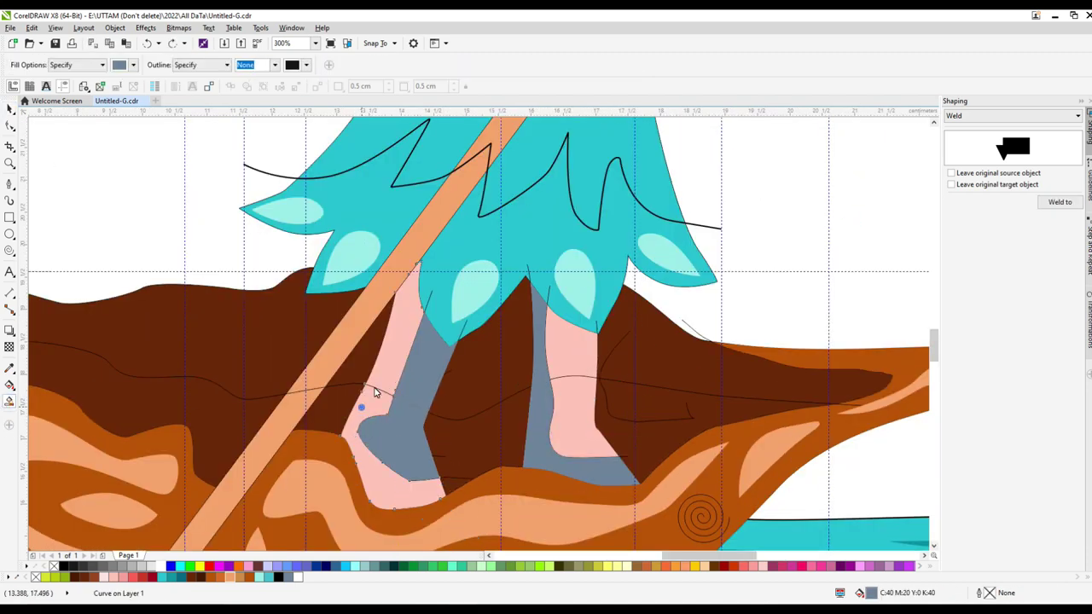
pyautogui.hotkey('ctrl', 'z')
pyautogui.click(389, 355)
pyautogui.scroll(2, 433, 402)
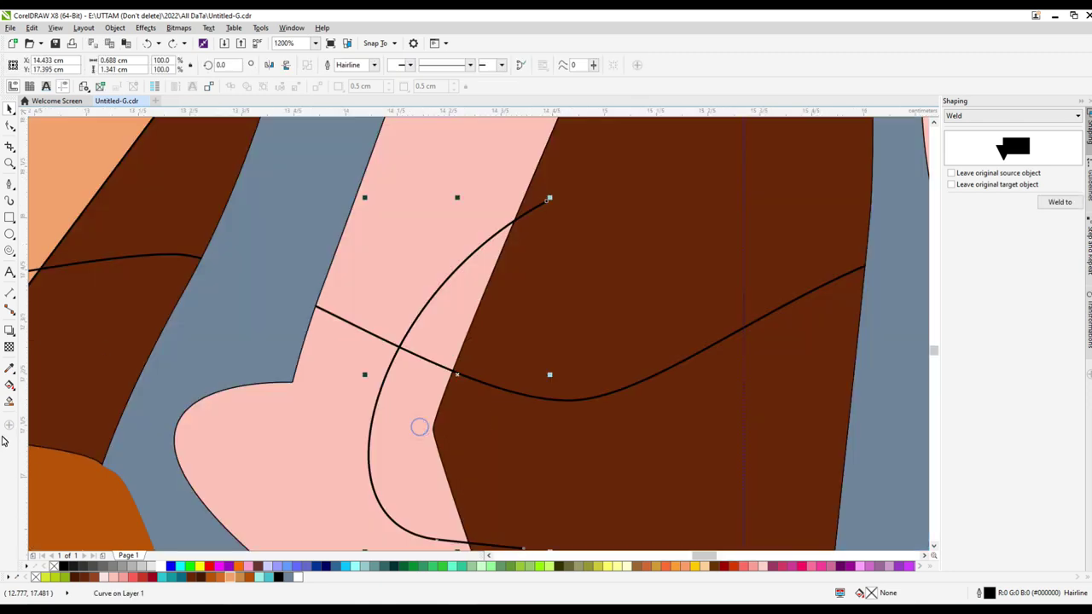
# Place the calf contour back on the right leg, smart-fill the area between it and the leg's edge, and remove the contour
pyautogui.scroll(-2, 418, 427)
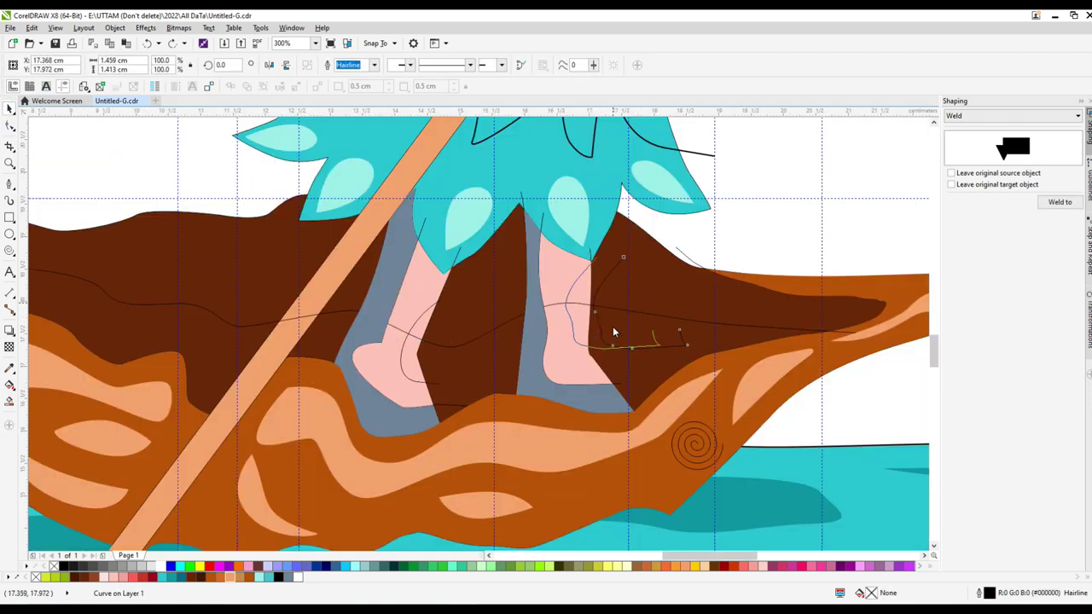
pyautogui.scroll(1, 597, 349)
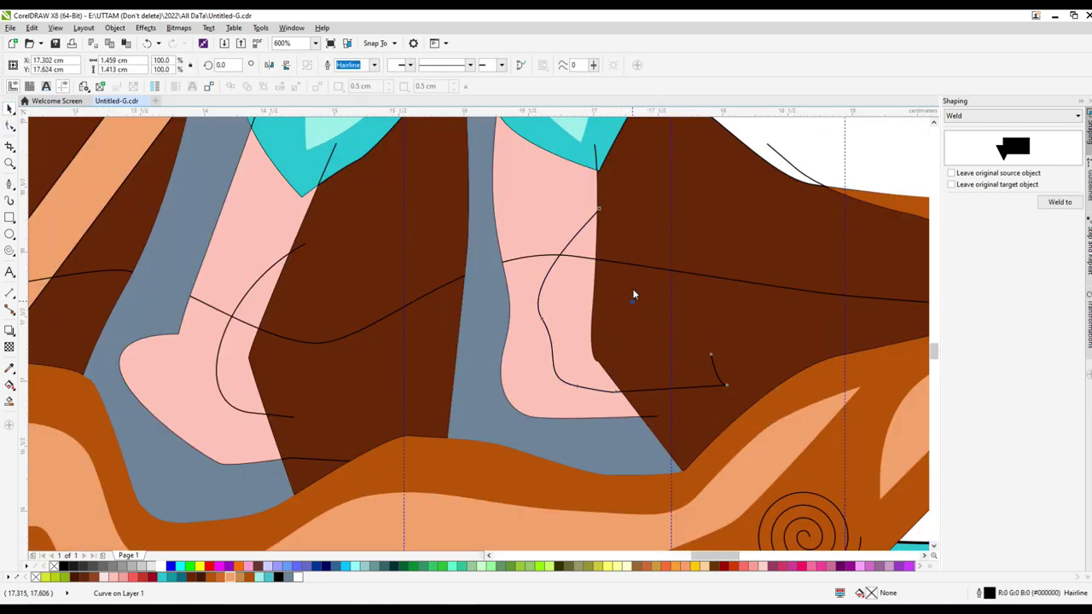
pyautogui.hotkey('ctrl', 'z')
pyautogui.hotkey('ctrl', 'z')
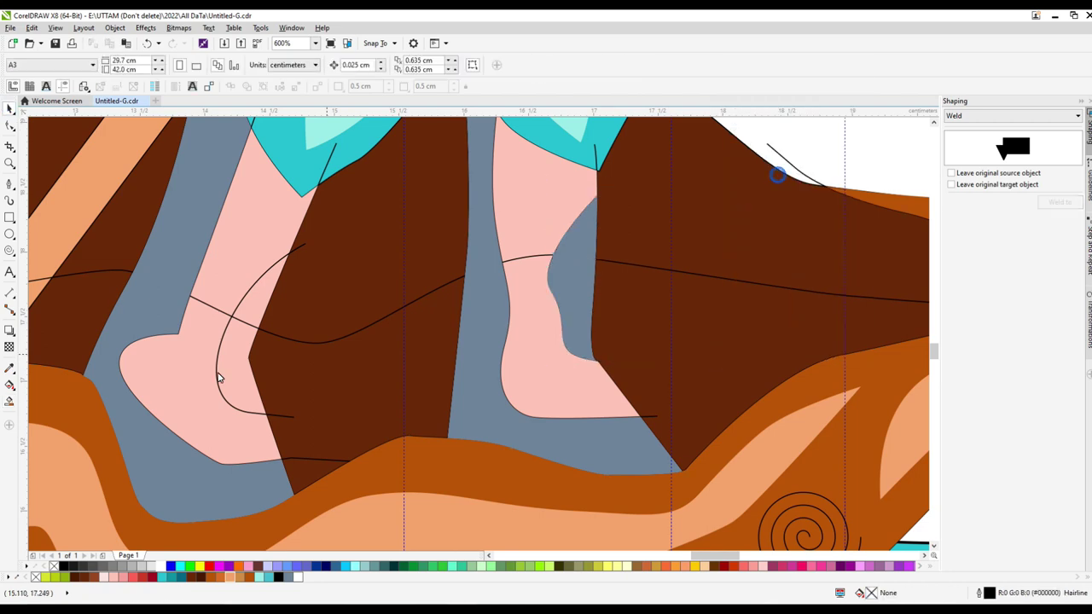
pyautogui.click(218, 378)
pyautogui.hotkey('ctrl', 'z')
pyautogui.click(252, 341)
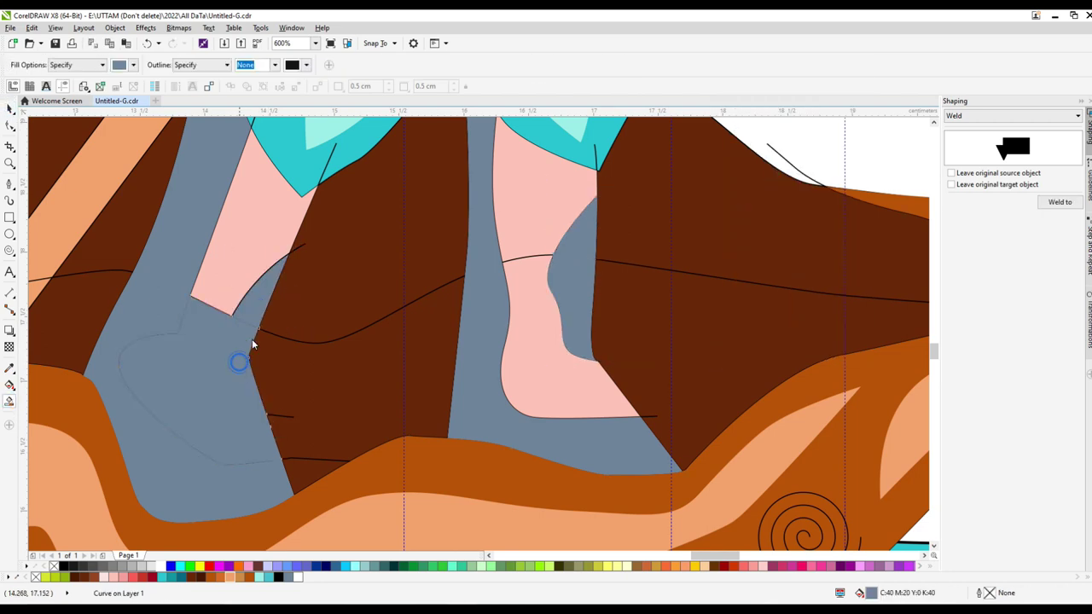
pyautogui.hotkey('ctrl', 'z')
pyautogui.scroll(1, 300, 283)
pyautogui.scroll(-1, 290, 350)
pyautogui.click(284, 362)
pyautogui.hotkey('ctrl', 'z')
pyautogui.press('space')
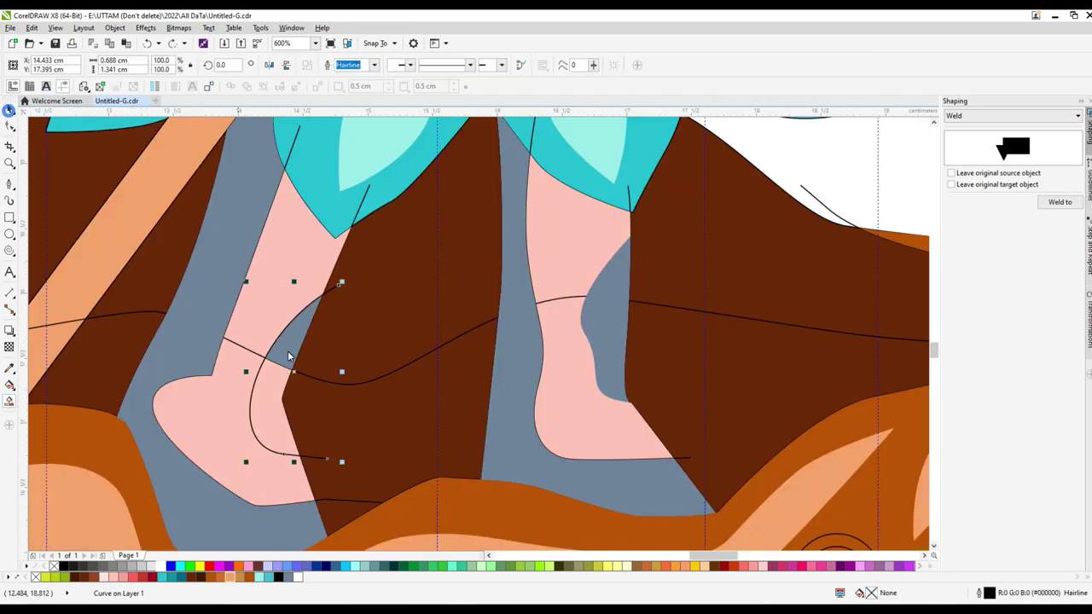
pyautogui.click(288, 351)
pyautogui.moveTo(300, 317); pyautogui.dragTo(359, 299)
pyautogui.press('Escape')
pyautogui.scroll(-4, 642, 362)
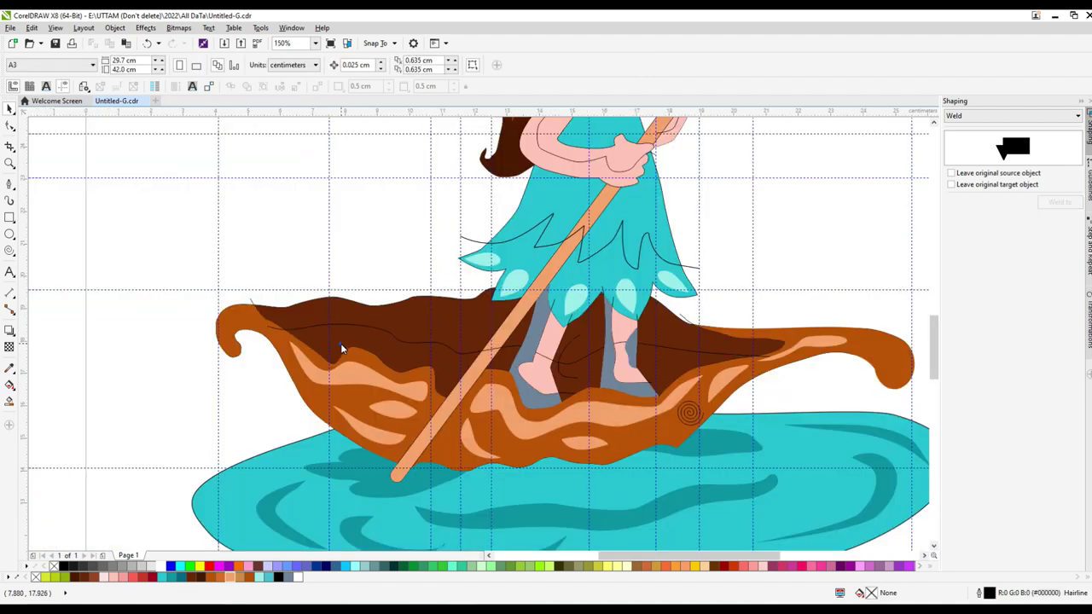
pyautogui.scroll(4, 432, 416)
# Move the curved calf contour back onto the rear edge of the left leg
pyautogui.click(457, 313)
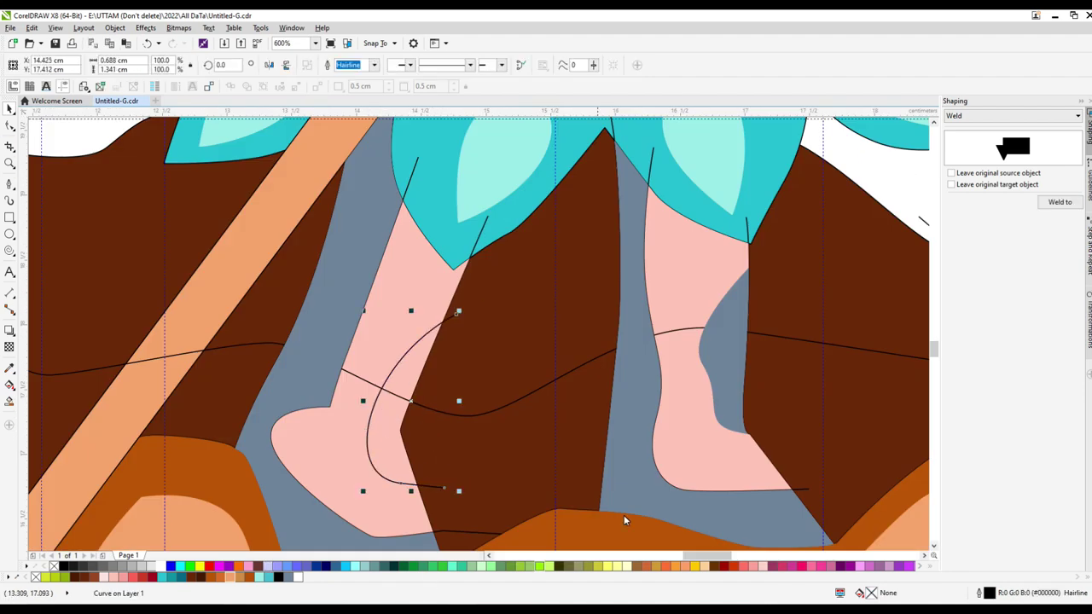
pyautogui.rightClick(419, 239)
pyautogui.press('Escape')
pyautogui.scroll(2, 439, 179)
pyautogui.rightClick(379, 173)
pyautogui.press('Escape')
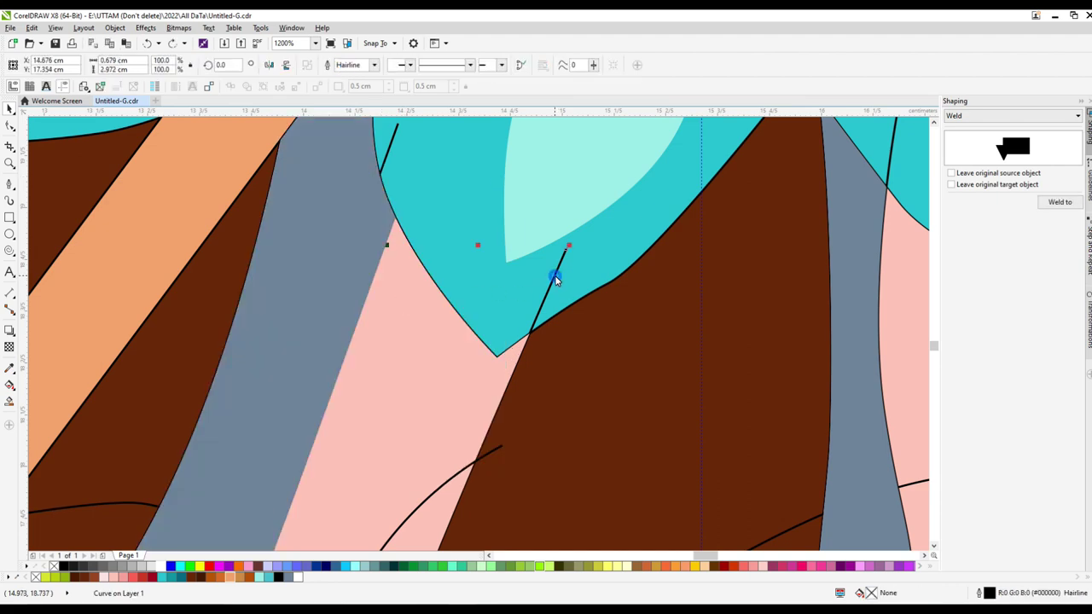
# Weld the two smart-filled calf pieces on the left leg into one shape and remove the contour lines around it
pyautogui.scroll(-3, 555, 280)
pyautogui.scroll(2, 483, 391)
pyautogui.keyDown('shift'); pyautogui.click(483, 391); pyautogui.keyUp('shift')
pyautogui.scroll(1, 482, 391)
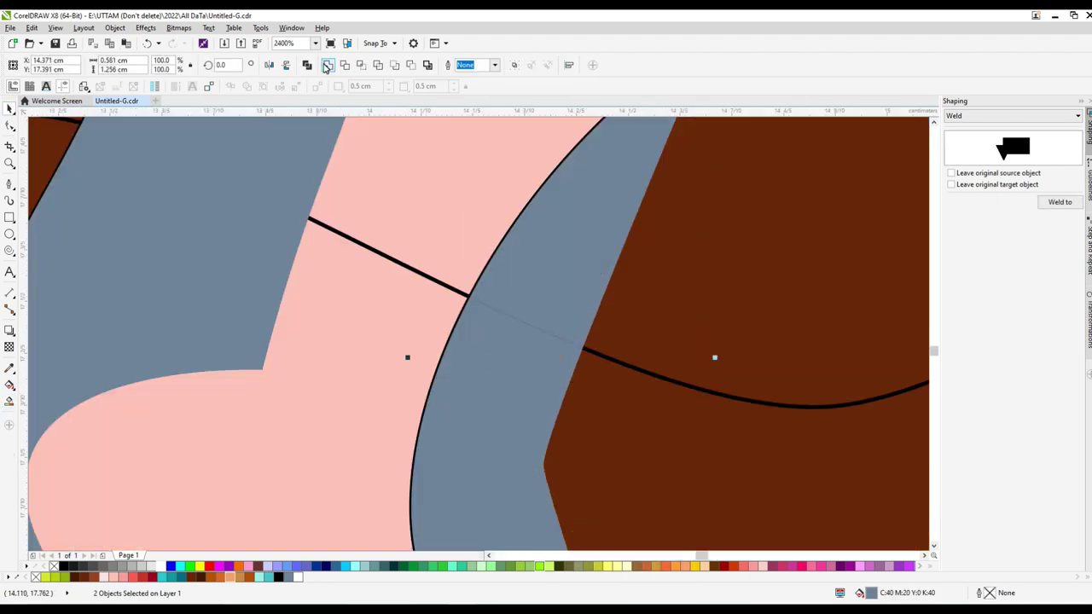
pyautogui.click(326, 66)
pyautogui.scroll(1, 530, 345)
pyautogui.rightClick(418, 292)
pyautogui.press('Escape')
pyautogui.scroll(-5, 419, 293)
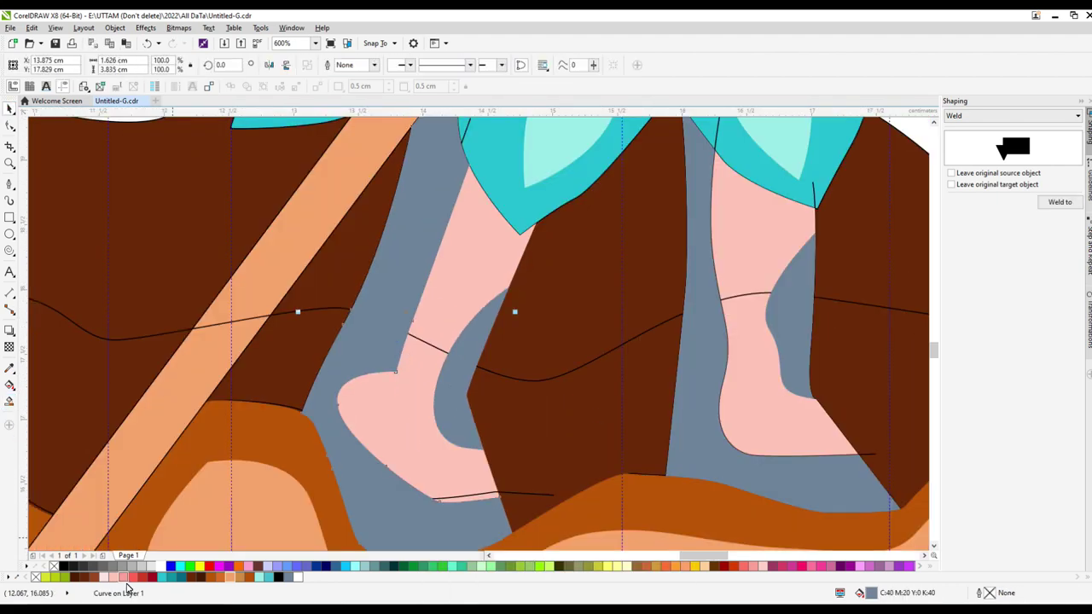
# Colour the shadow strips on both legs darker pink and the two calf highlights pale pink
pyautogui.click(125, 577)
pyautogui.scroll(-4, 278, 477)
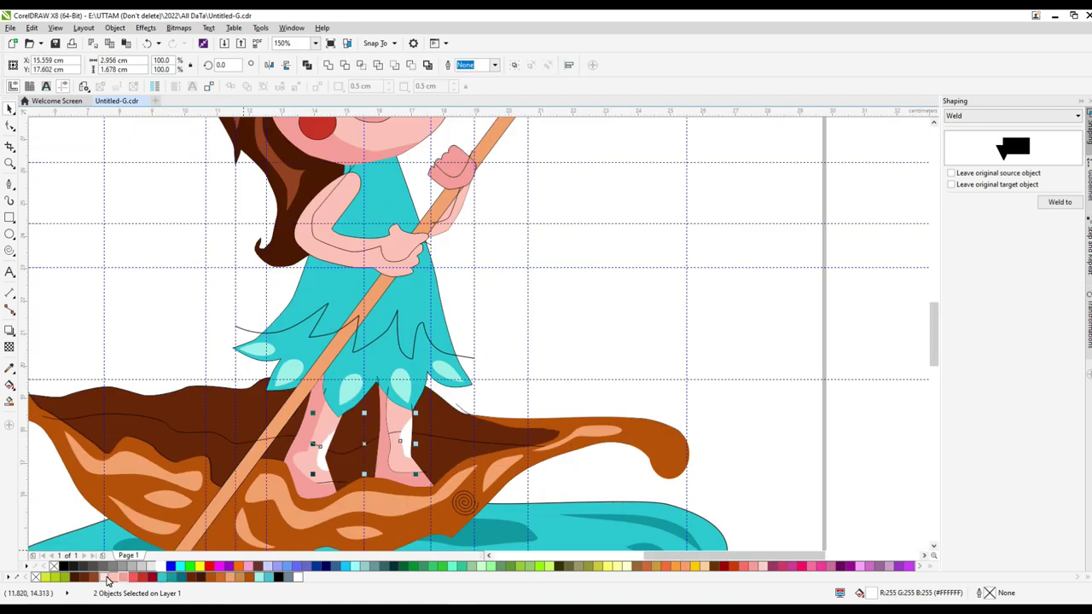
pyautogui.scroll(-3, 520, 280)
pyautogui.scroll(4, 520, 280)
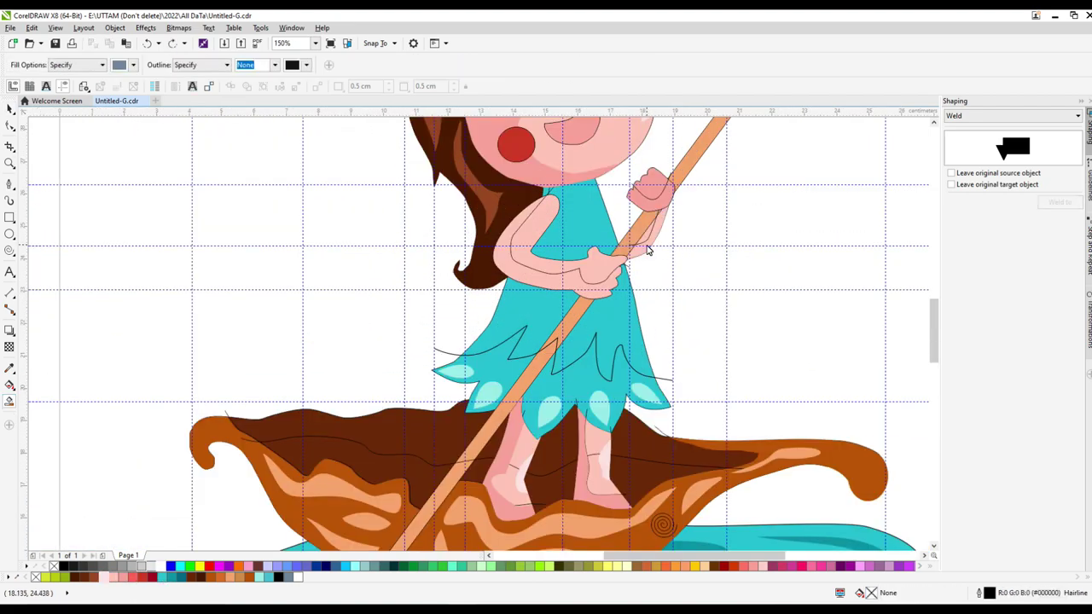
# Smart-fill the shaded parts of the raised hand and the bent arm, and colour both darker pink
pyautogui.click(649, 198)
pyautogui.click(516, 247)
pyautogui.scroll(2, 561, 261)
pyautogui.press('space')
pyautogui.scroll(-3, 205, 535)
pyautogui.scroll(2, 205, 535)
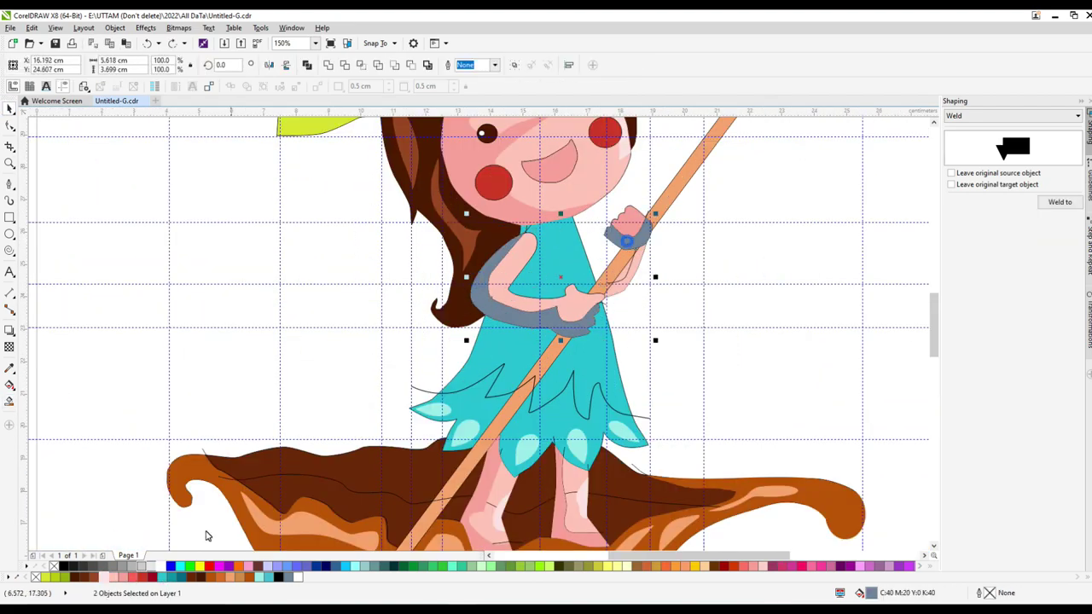
pyautogui.click(125, 577)
# Move the dress and its zigzag line to the empty area beside the boat and smart-fill the part above the line
pyautogui.scroll(-3, 679, 324)
pyautogui.scroll(2, 811, 300)
pyautogui.click(586, 323)
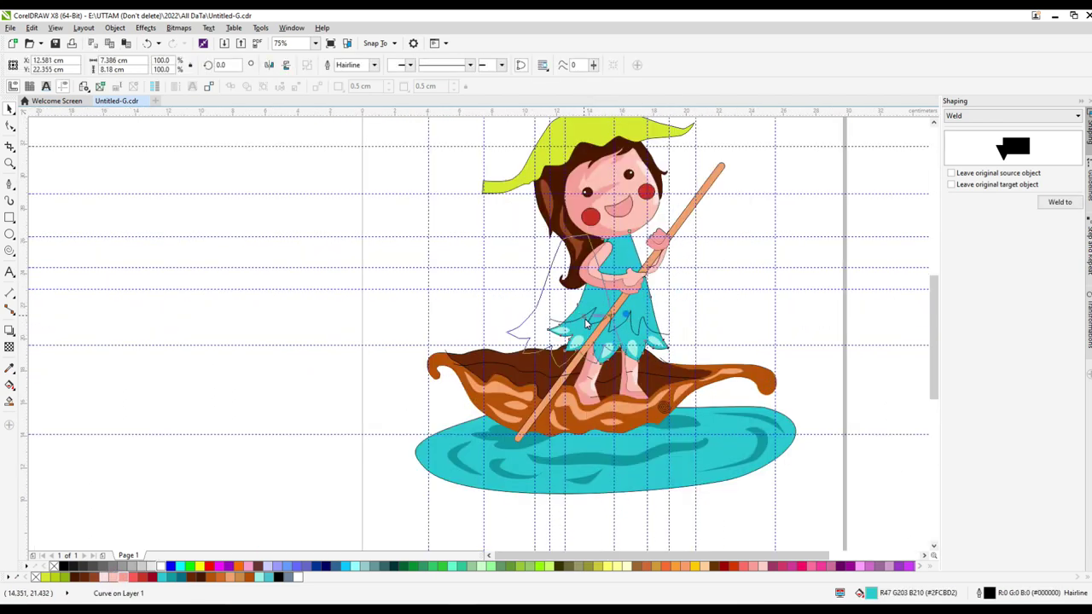
pyautogui.moveTo(596, 316); pyautogui.dragTo(317, 315)
pyautogui.press('space')
pyautogui.click(312, 298)
pyautogui.scroll(3, 312, 298)
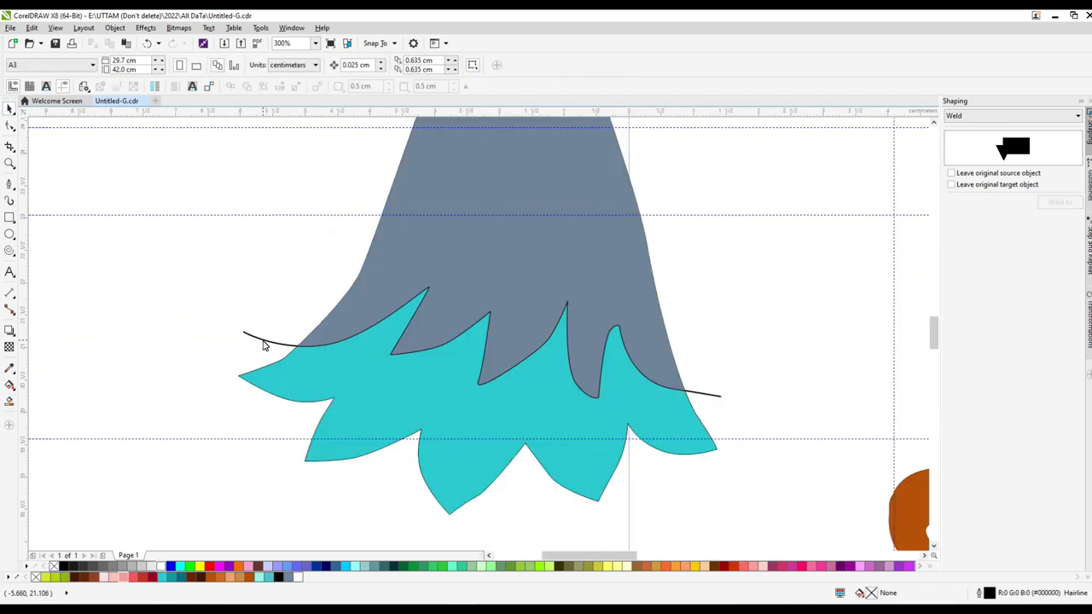
# Delete the zigzag line and move the two dress pieces back onto the girl in the boat
pyautogui.press('Delete')
pyautogui.scroll(-3, 418, 341)
pyautogui.moveTo(466, 373); pyautogui.dragTo(739, 372)
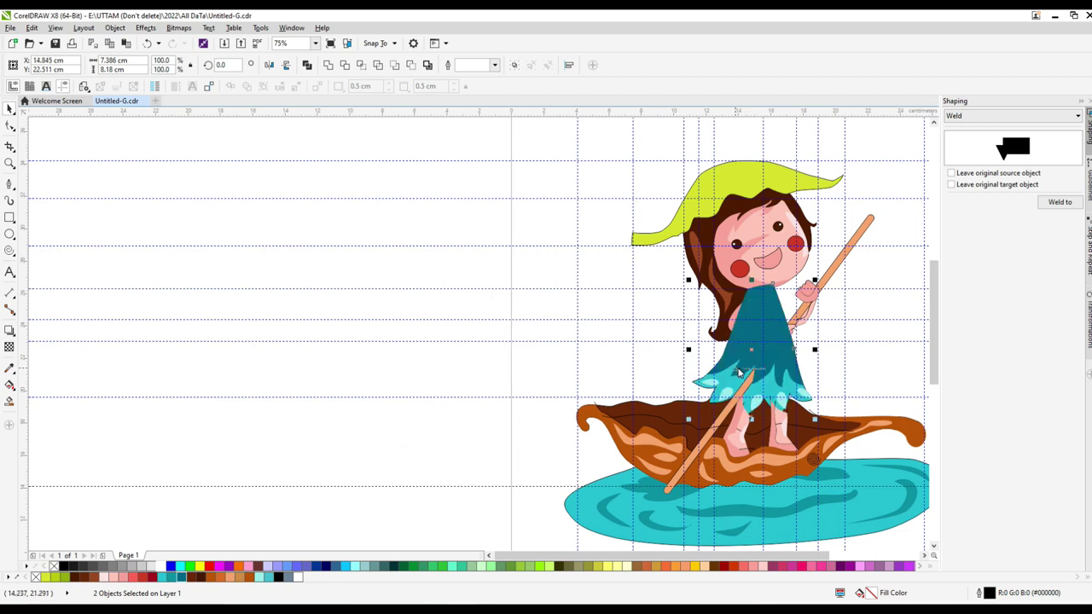
# Reorder the dress pieces so they lie in front of the legs and boat interior but behind the arm, pole and pale leaf highlights
pyautogui.scroll(3, 736, 371)
pyautogui.rightClick(837, 389)
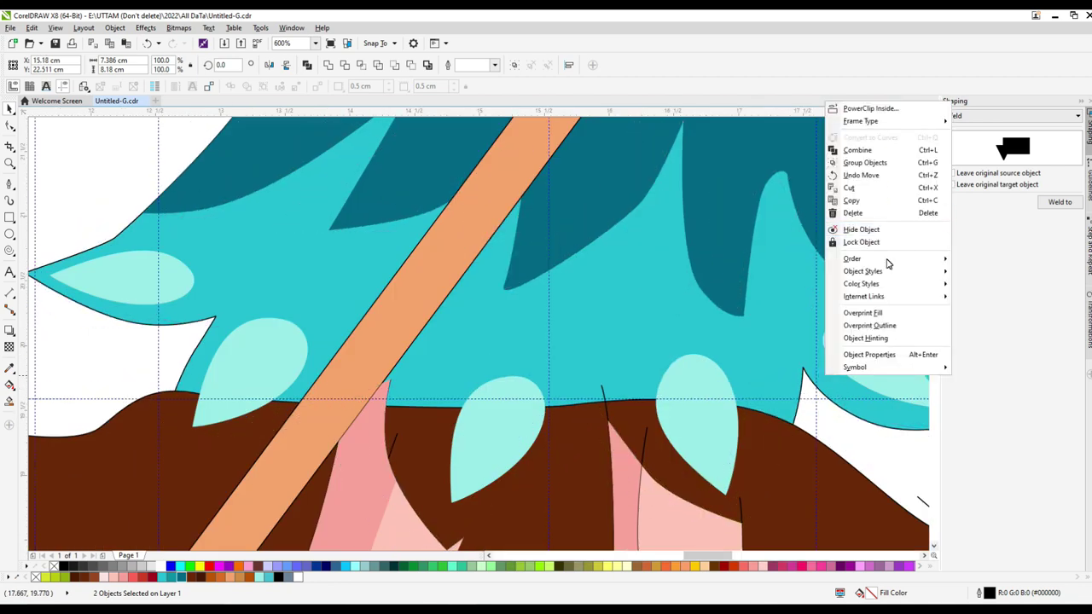
pyautogui.press('Escape')
pyautogui.scroll(-2, 576, 454)
pyautogui.click(540, 314)
pyautogui.press('Escape')
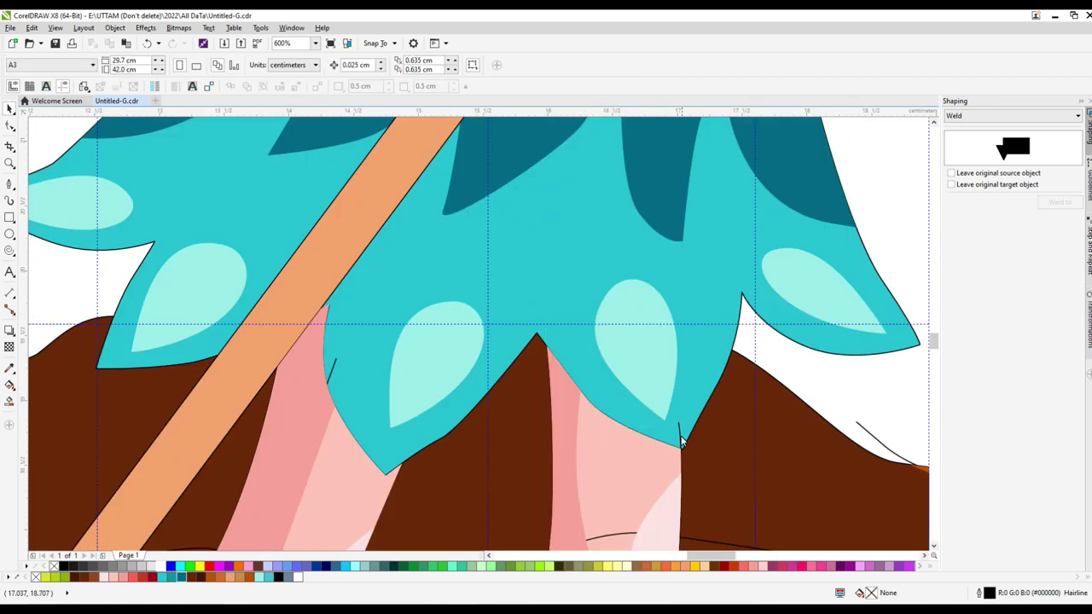
pyautogui.scroll(2, 318, 373)
pyautogui.rightClick(409, 353)
pyautogui.click(478, 166)
pyautogui.scroll(-5, 748, 379)
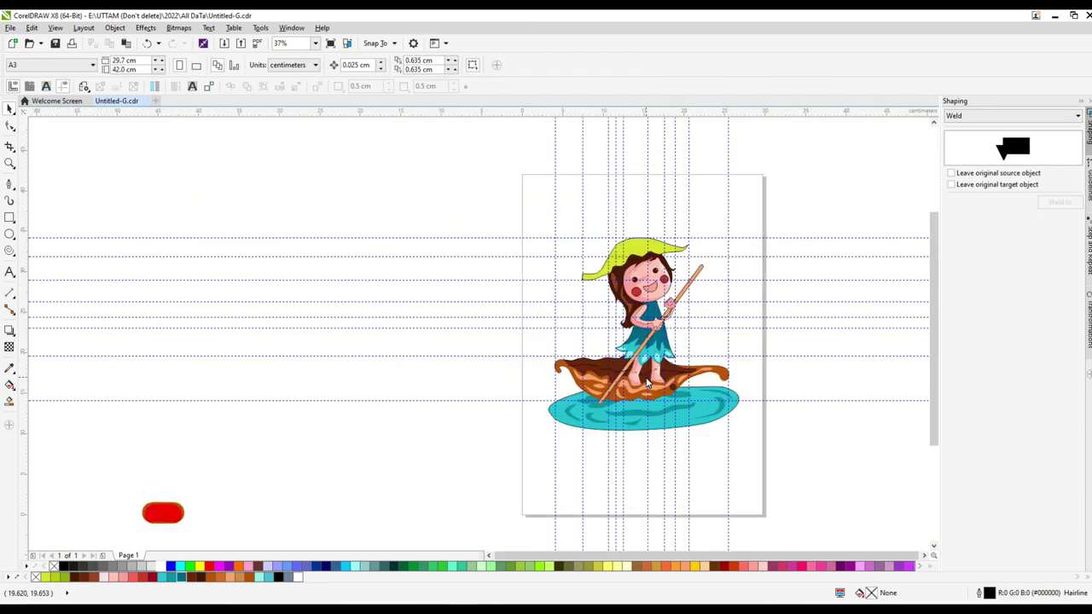
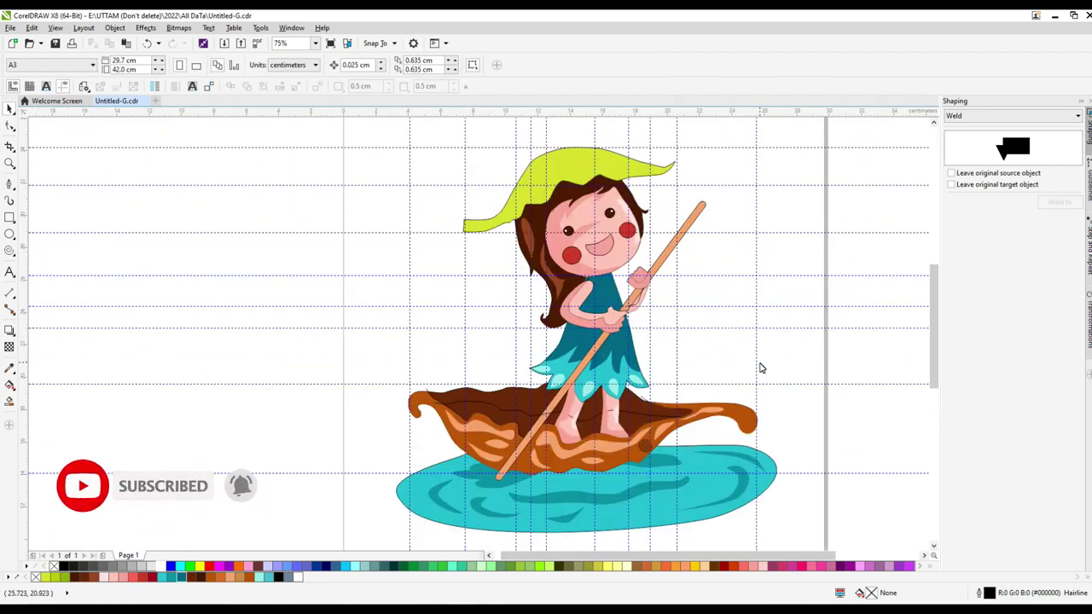
# Draw a wavy contour line along the middle of the leaf hat, running past both of its tips
pyautogui.click(480, 227)
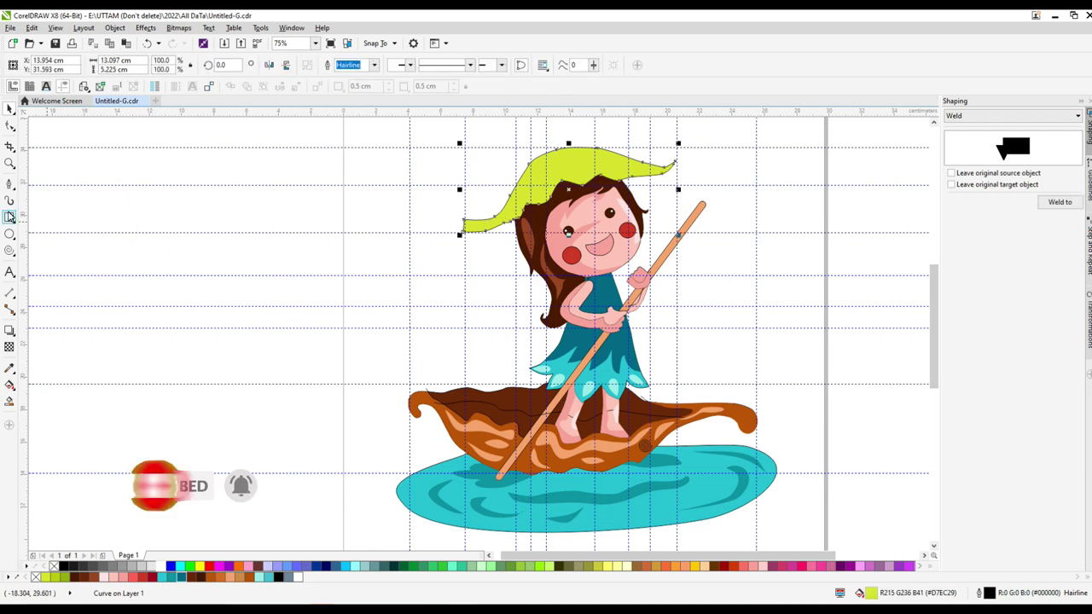
pyautogui.scroll(2, 585, 147)
pyautogui.click(385, 307)
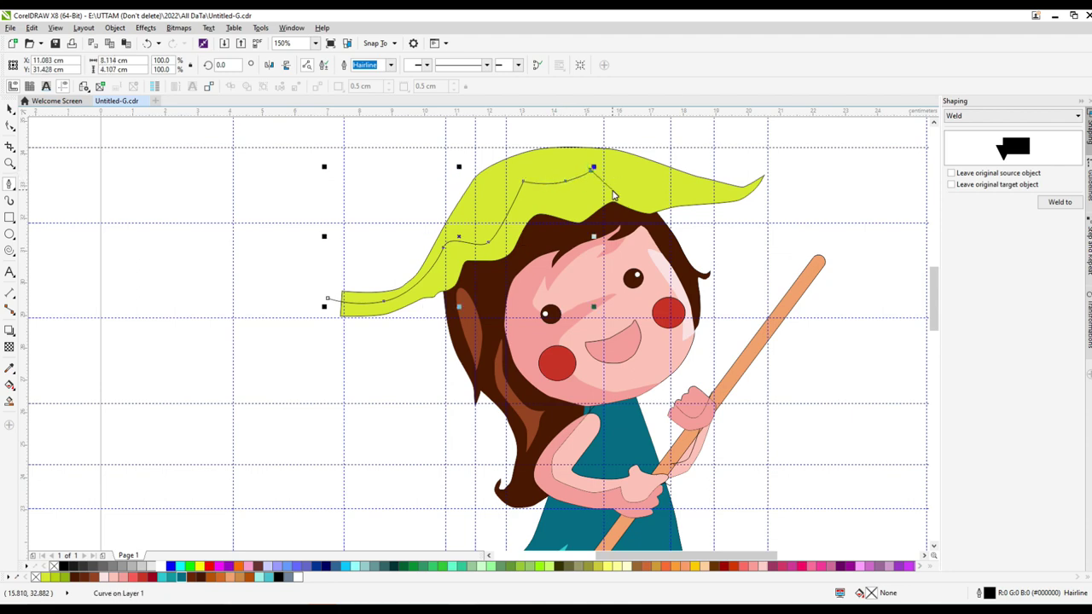
pyautogui.scroll(5, 737, 192)
pyautogui.scroll(-4, 724, 182)
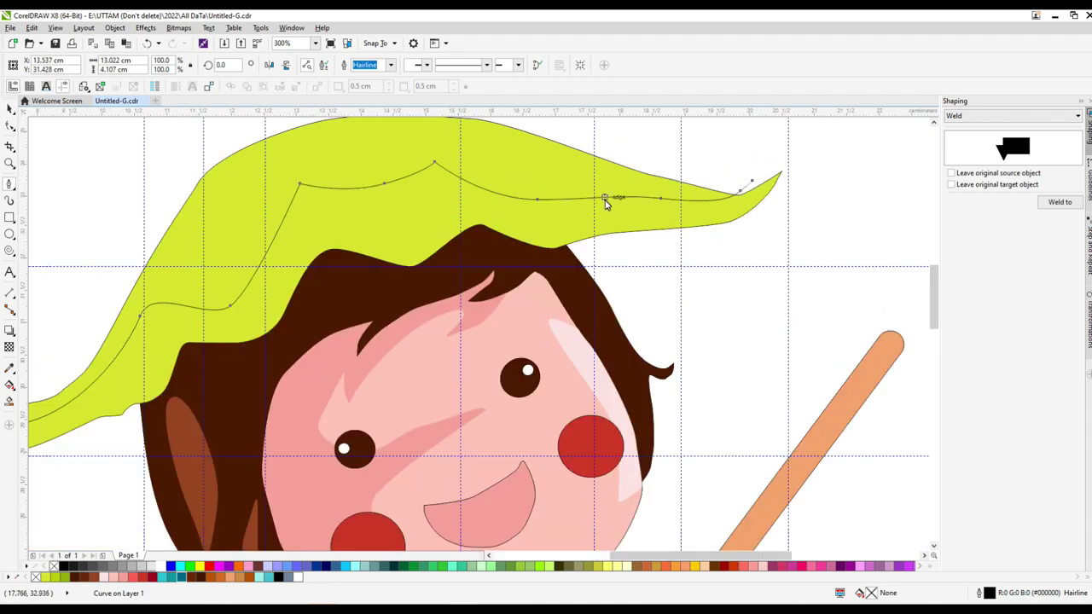
pyautogui.scroll(-3, 605, 203)
pyautogui.scroll(3, 437, 205)
# Draw a second contour line on the leaf hat, with a folded hook at one end and waves towards the pointed tip
pyautogui.click(422, 176)
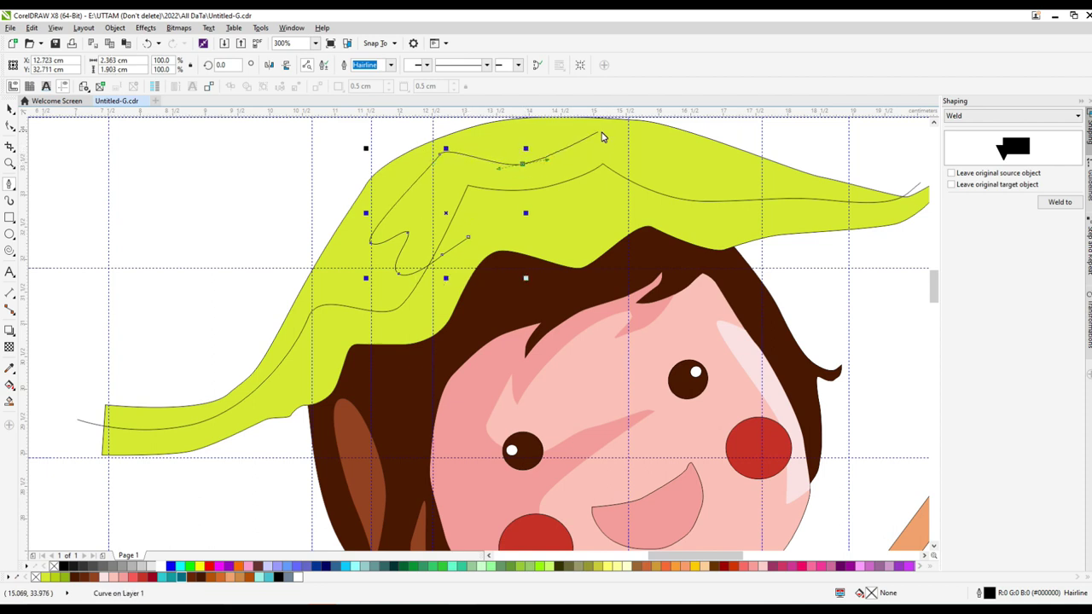
pyautogui.click(896, 180)
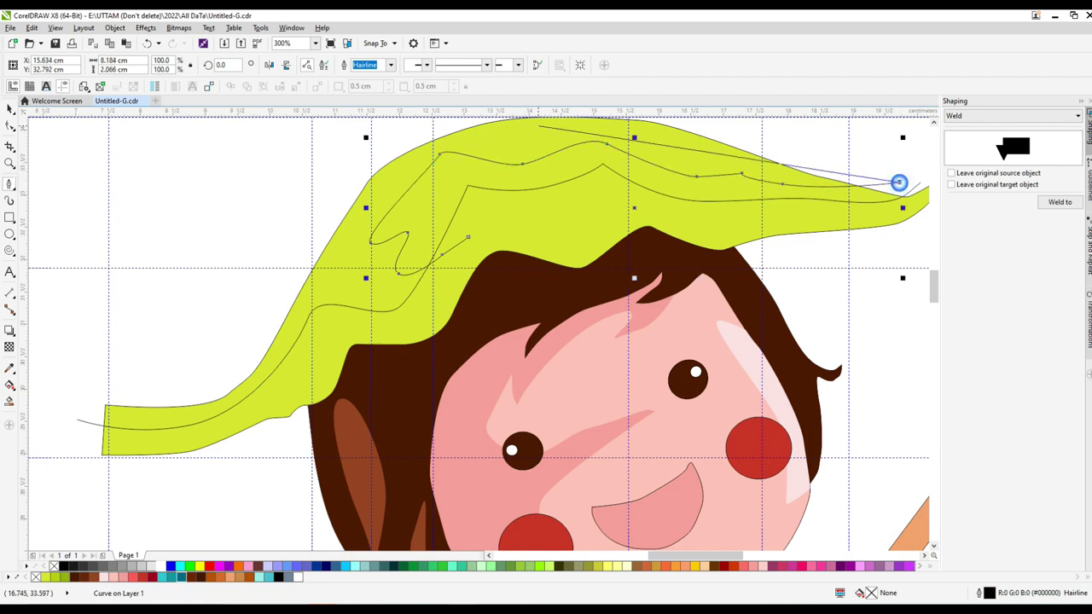
pyautogui.press('F10')
pyautogui.click(9, 184)
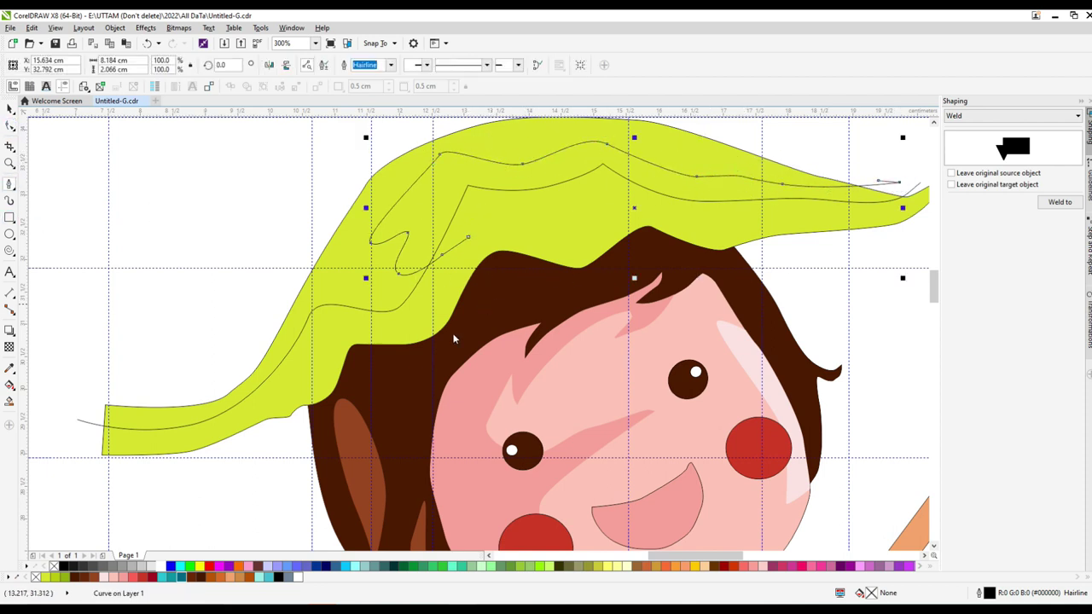
# Draw a small crescent outline on the hat just above the hair at the brim's notch, and smooth its curved edges
pyautogui.scroll(2, 386, 332)
pyautogui.click(366, 352)
pyautogui.moveTo(445, 312); pyautogui.dragTo(477, 324)
pyautogui.click(366, 352)
pyautogui.press('F10')
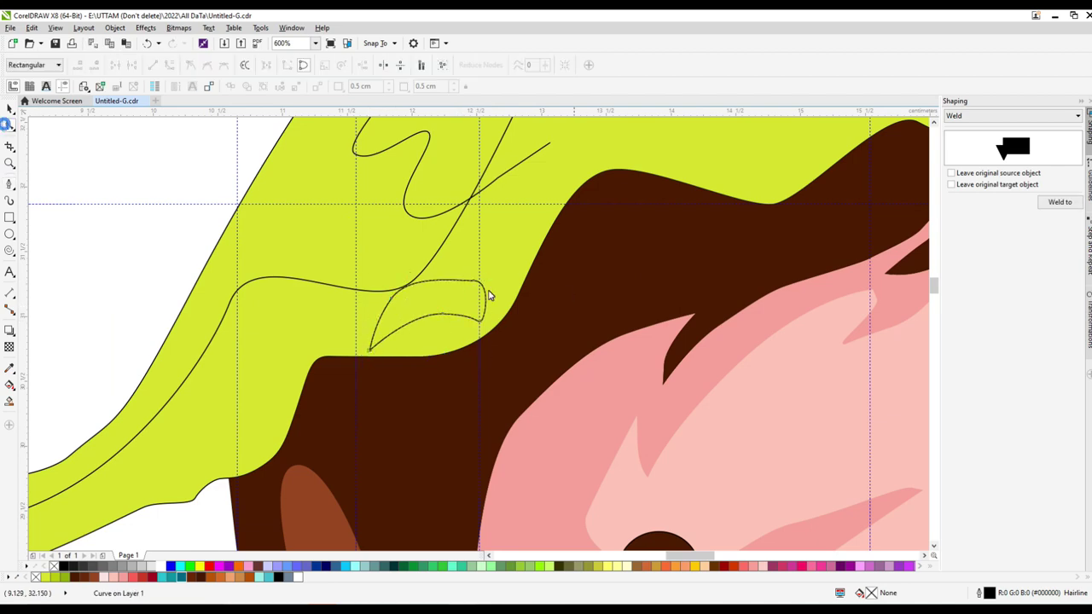
pyautogui.scroll(2, 400, 298)
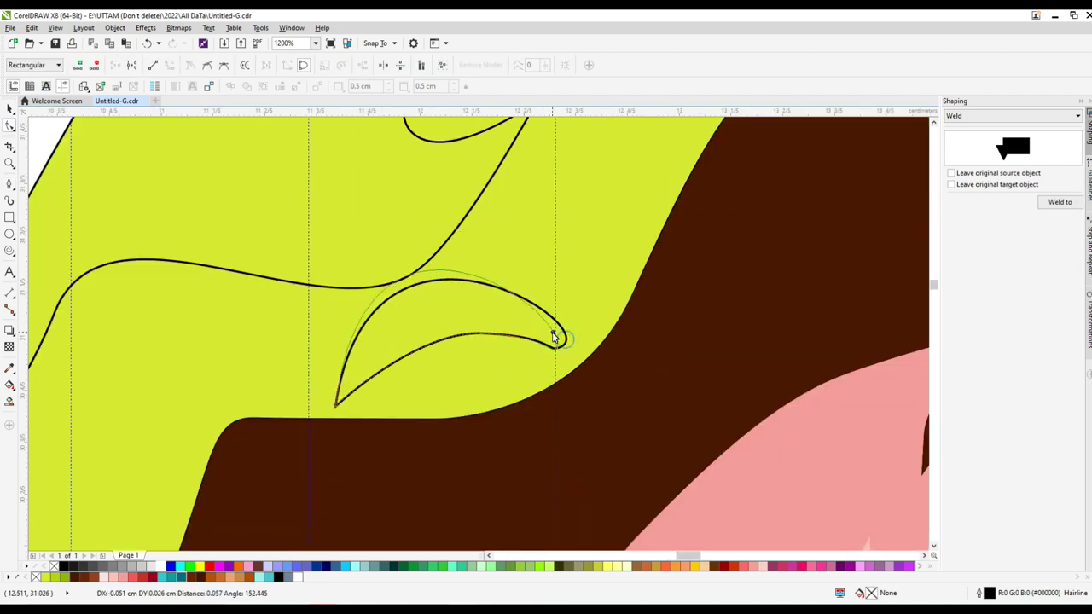
pyautogui.moveTo(555, 336); pyautogui.dragTo(441, 361)
# Draw a small ellipse on the hat above the fringe, convert it to curves and reshape it into a teardrop
pyautogui.scroll(-3, 441, 361)
pyautogui.scroll(1, 519, 226)
pyautogui.click(10, 233)
pyautogui.moveTo(495, 242); pyautogui.dragTo(594, 284)
pyautogui.scroll(4, 546, 261)
pyautogui.hotkey('ctrl', 'q')
pyautogui.press('F10')
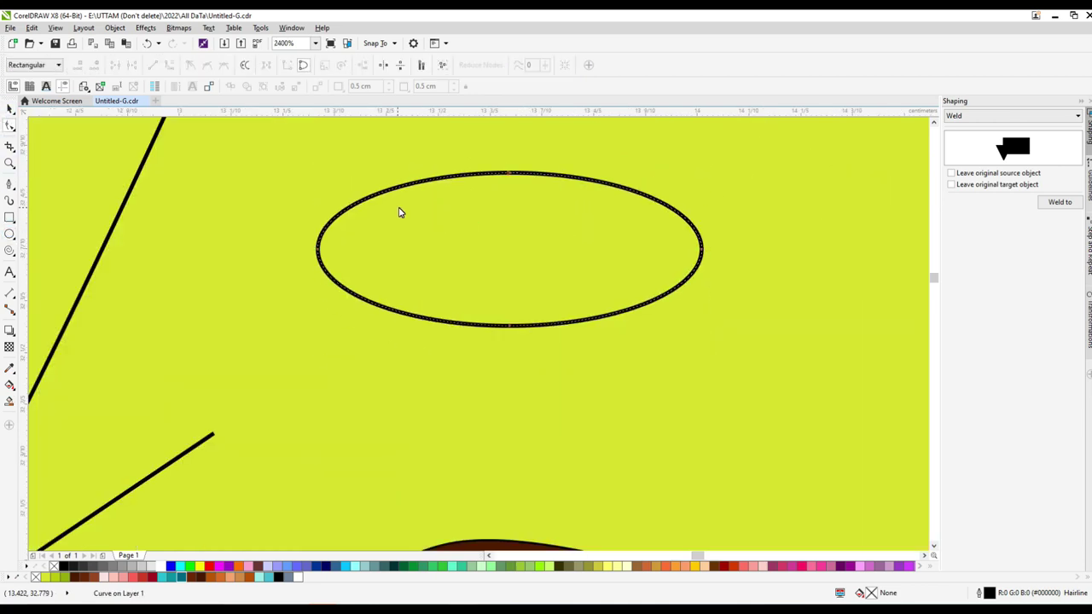
pyautogui.moveTo(397, 181); pyautogui.dragTo(399, 161)
pyautogui.moveTo(632, 306); pyautogui.dragTo(633, 307)
pyautogui.scroll(-4, 418, 338)
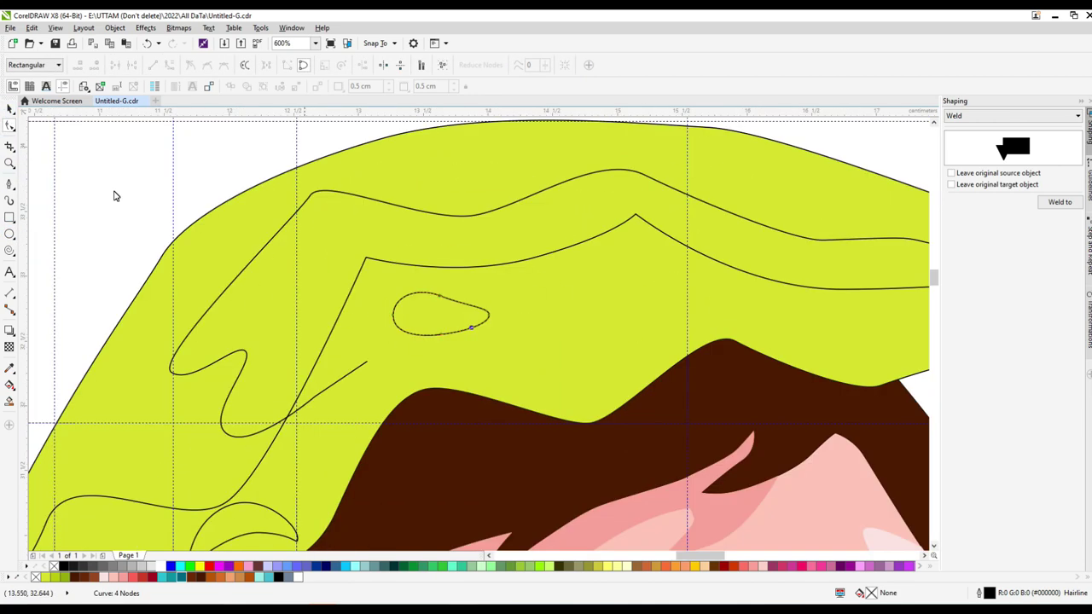
# Copy the teardrop toward the hat's pointed tip, resize it to about 1.07 × 0.3 cm and tilt it slightly clockwise
pyautogui.press('space')
pyautogui.moveTo(838, 336); pyautogui.dragTo(837, 336)
pyautogui.hscroll(3, 672, 313)
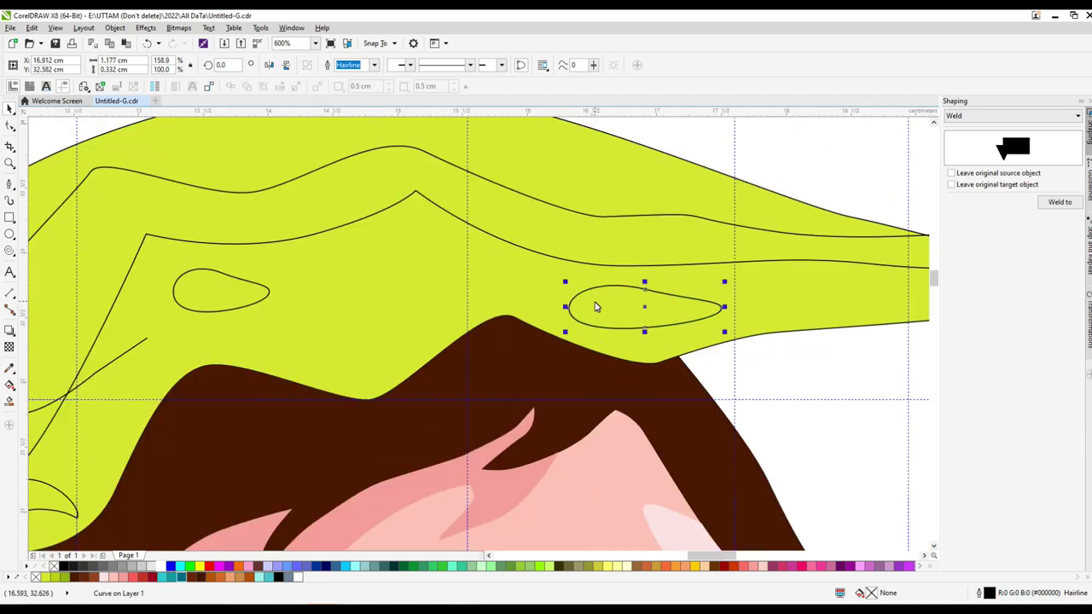
pyautogui.scroll(2, 596, 307)
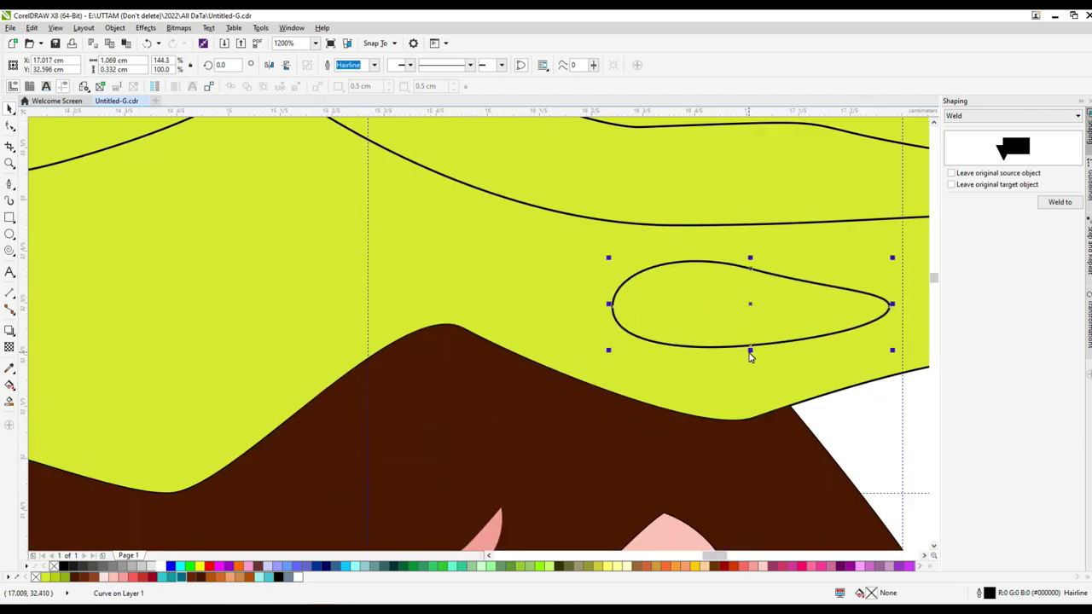
pyautogui.doubleClick(748, 347)
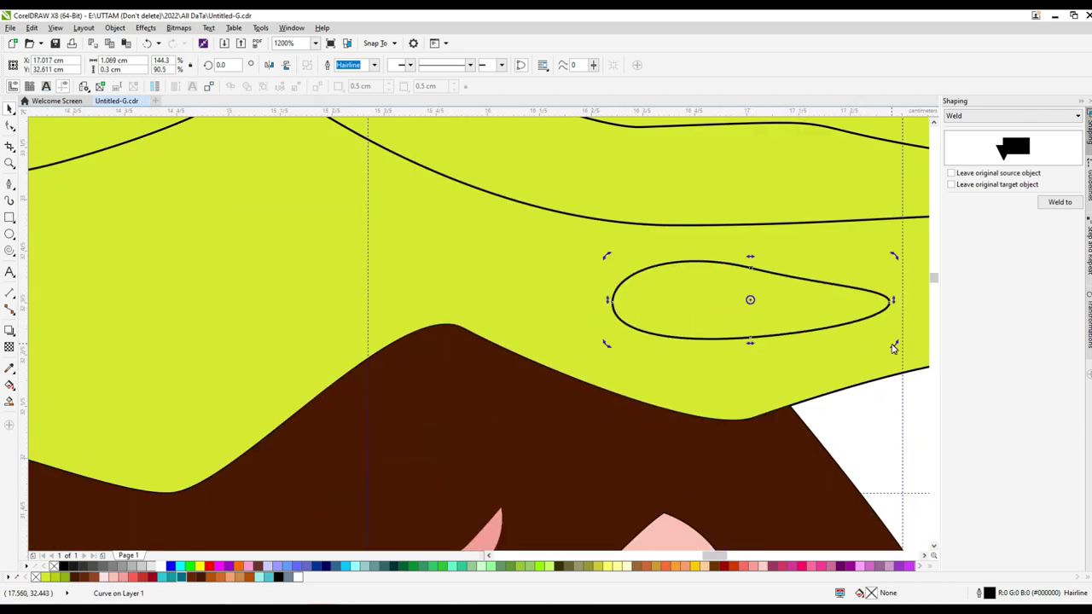
pyautogui.moveTo(894, 343); pyautogui.dragTo(848, 319)
pyautogui.scroll(-3, 654, 324)
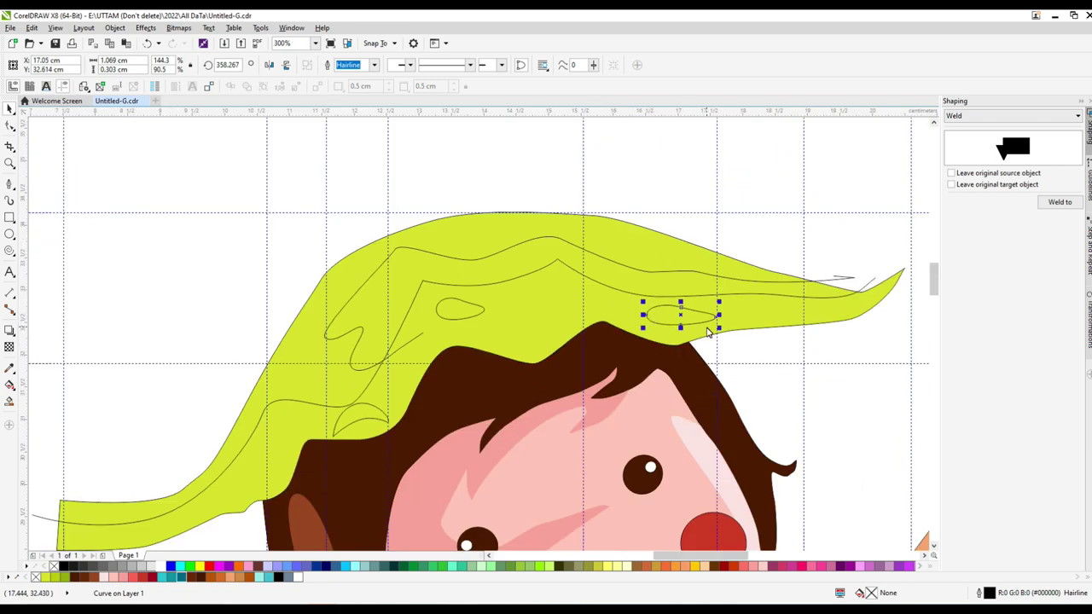
# Bend the hat's lower fold line beside its peak and reshape the end of the upper fold line near the pointed tip
pyautogui.scroll(1, 680, 328)
pyautogui.press('F10')
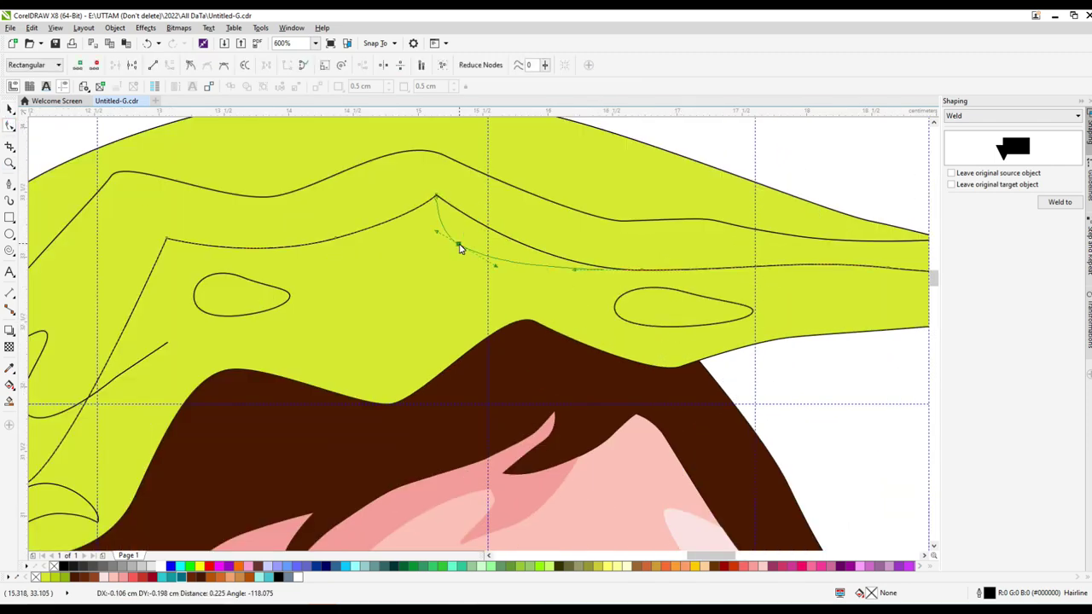
pyautogui.scroll(-2, 565, 284)
pyautogui.scroll(3, 770, 259)
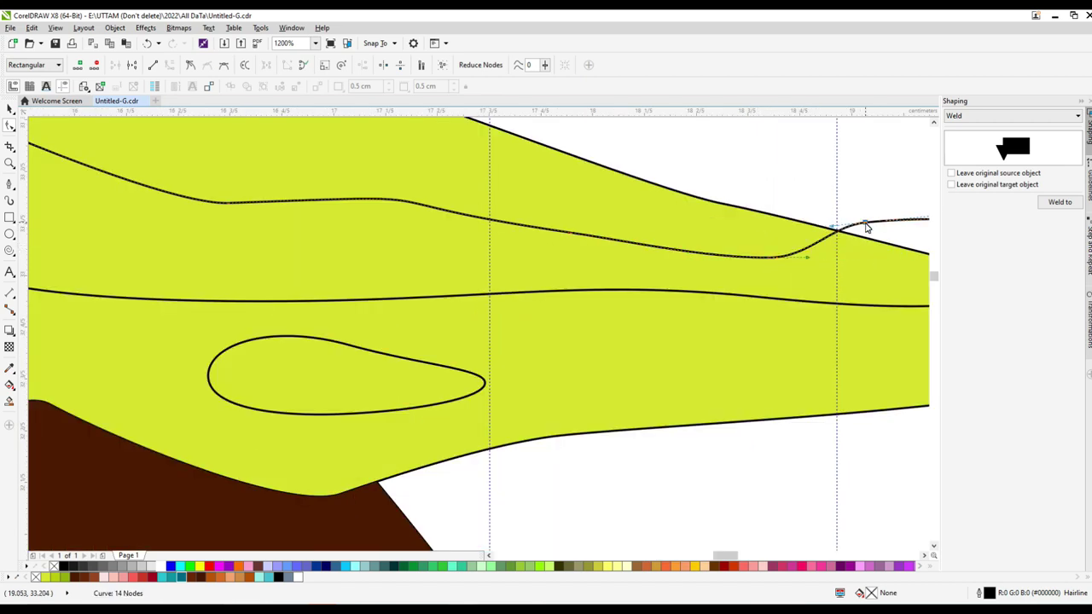
pyautogui.scroll(-3, 490, 265)
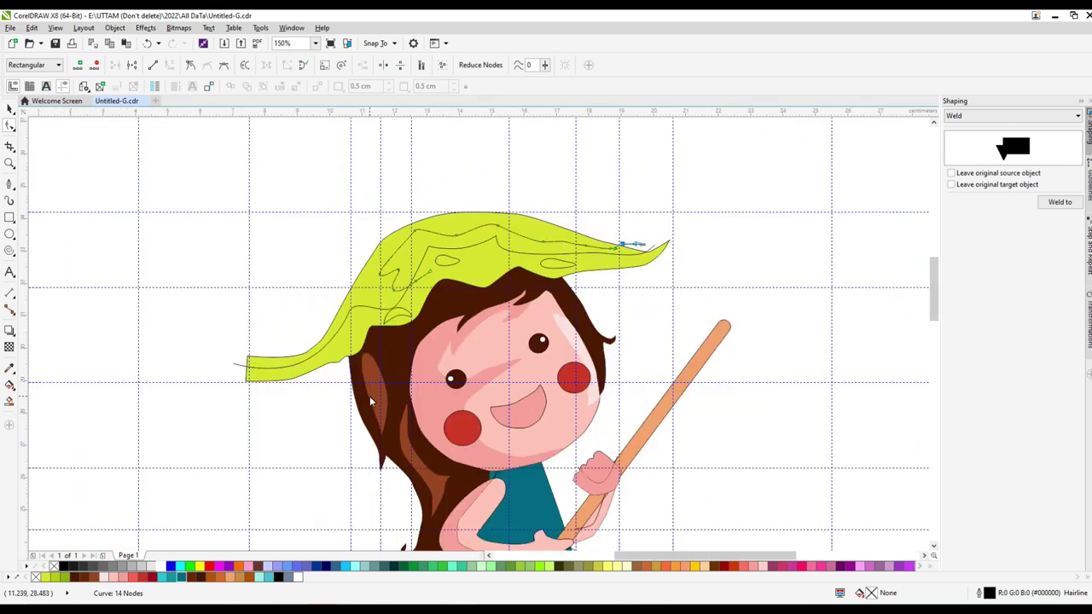
# Fill the part of the boat's interior below the wavy line with the grey-blue smart fill
pyautogui.scroll(-5, 453, 353)
pyautogui.scroll(-2, 318, 354)
pyautogui.press('space')
pyautogui.click(318, 354)
pyautogui.scroll(3, 318, 354)
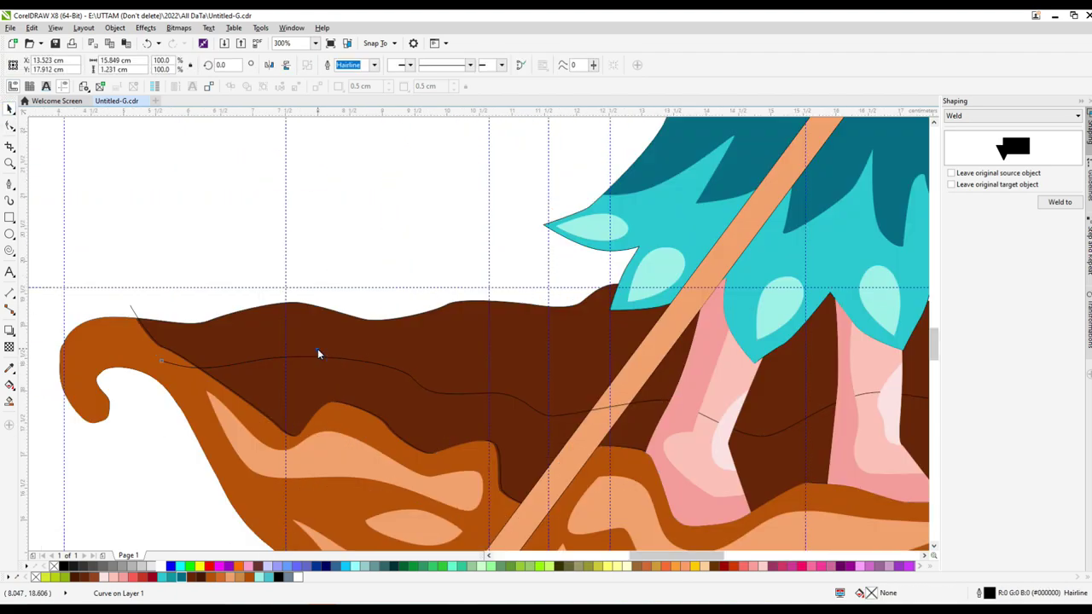
pyautogui.click(318, 354)
pyautogui.scroll(-3, 318, 354)
pyautogui.scroll(3, 501, 269)
pyautogui.click(502, 270)
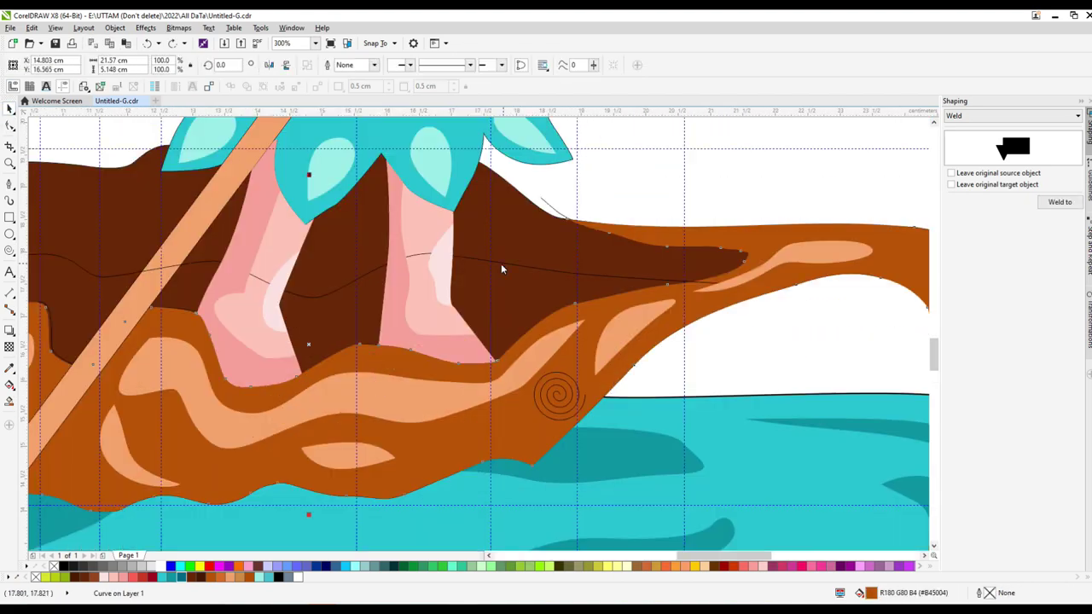
pyautogui.scroll(-3, 501, 269)
pyautogui.moveTo(399, 276); pyautogui.dragTo(220, 266)
pyautogui.scroll(2, 627, 256)
pyautogui.rightClick(628, 245)
pyautogui.click(646, 319)
# Recolour the boat's grey-blue interior area dark brown (#4A1801) and place it behind the legs and pole
pyautogui.scroll(3, 498, 209)
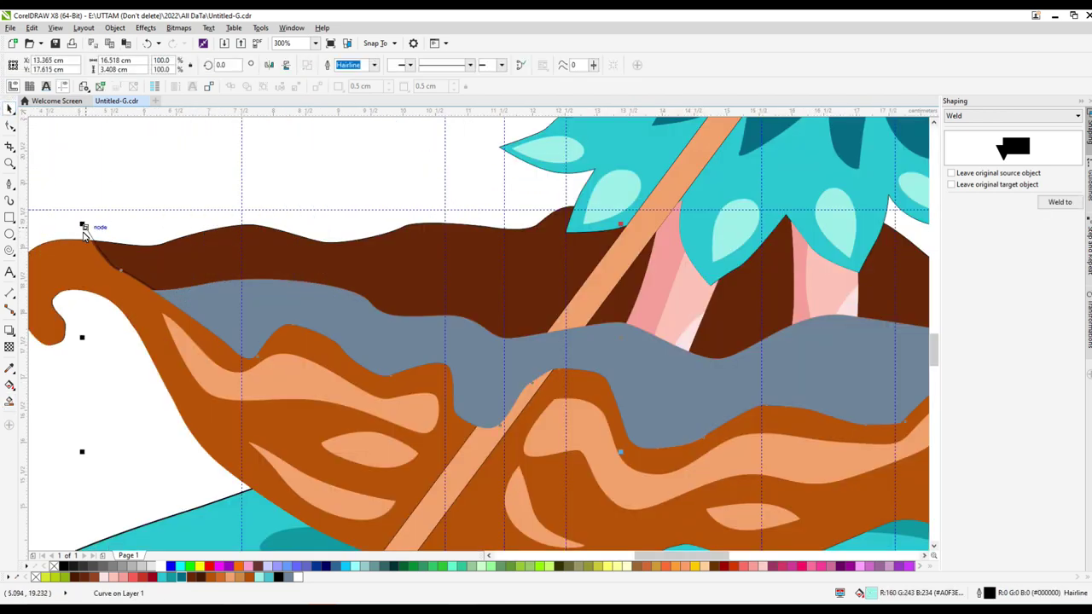
pyautogui.scroll(-3, 500, 208)
pyautogui.click(469, 237)
pyautogui.scroll(2, 469, 236)
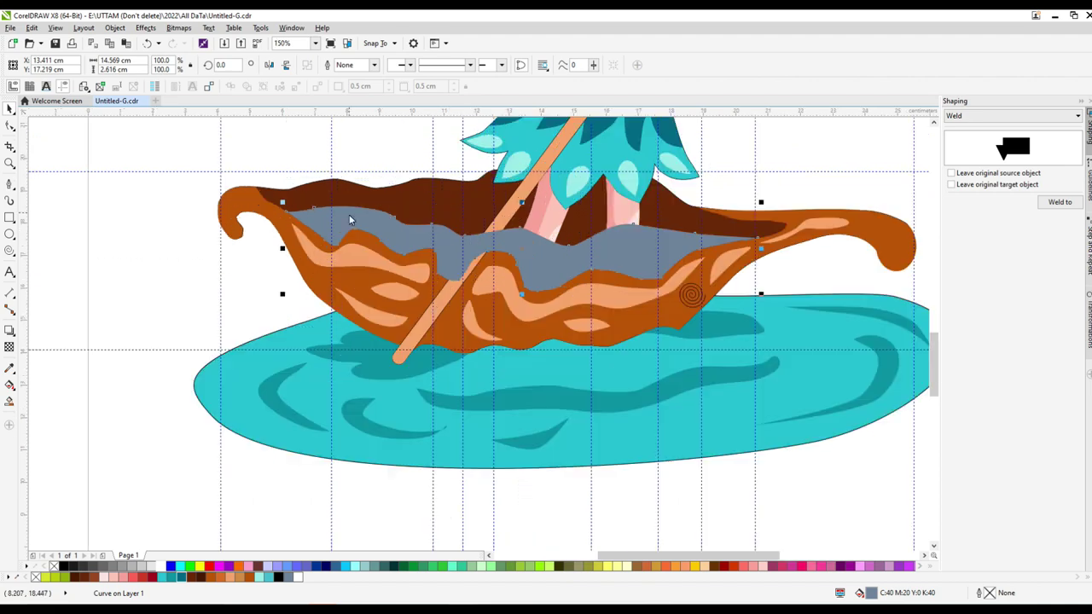
pyautogui.click(330, 215)
pyautogui.keyDown('shift'); pyautogui.click(621, 219); pyautogui.keyUp('shift')
pyautogui.click(443, 250)
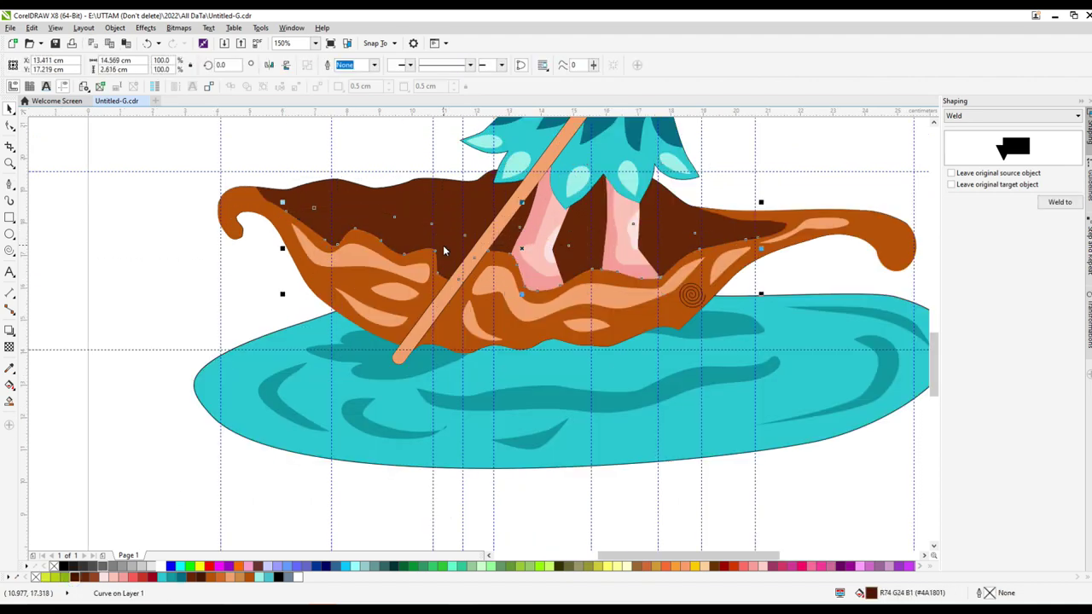
pyautogui.rightClick(517, 245)
pyautogui.click(682, 499)
# Close the double spiral on the boat's hull into one shape filled light orange (#F1A06B) without an outline
pyautogui.scroll(3, 701, 298)
pyautogui.click(701, 299)
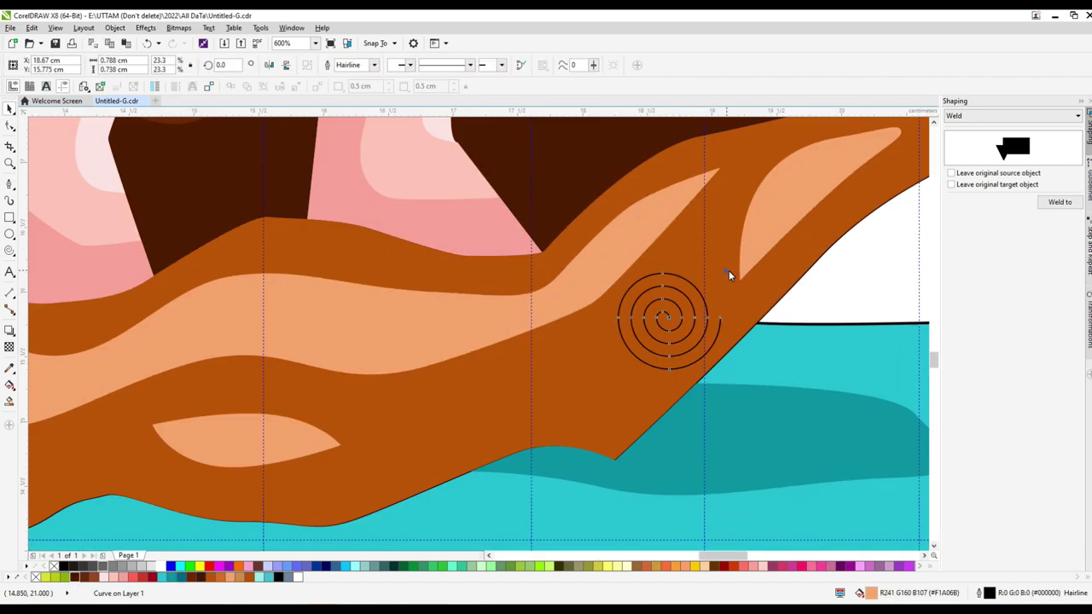
pyautogui.scroll(2, 699, 307)
pyautogui.click(96, 582)
pyautogui.press('F10')
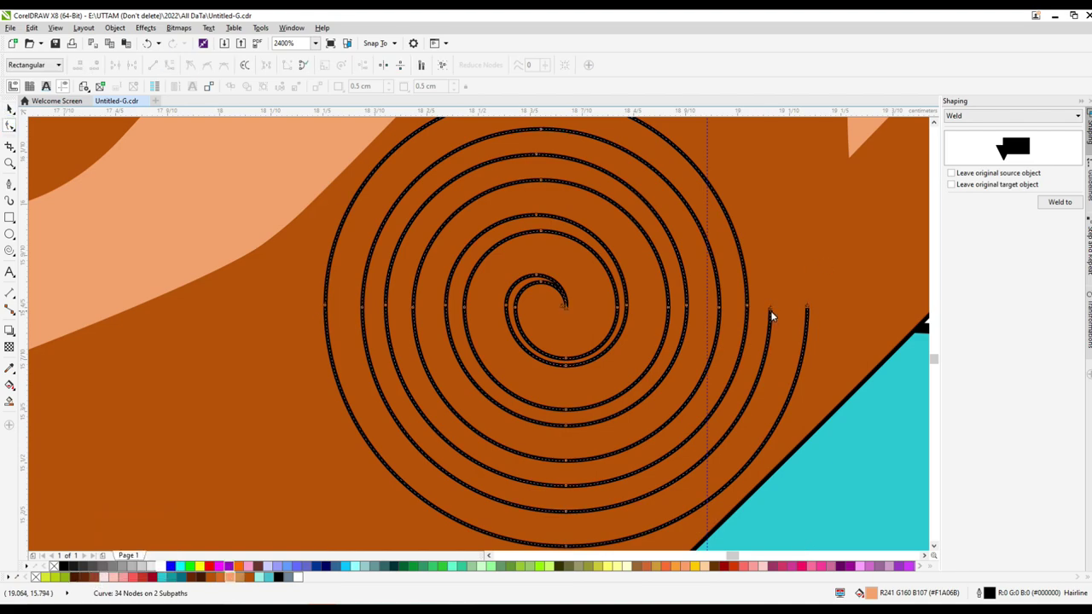
pyautogui.scroll(2, 535, 292)
pyautogui.scroll(-2, 175, 159)
pyautogui.press('space')
pyautogui.scroll(-4, 470, 331)
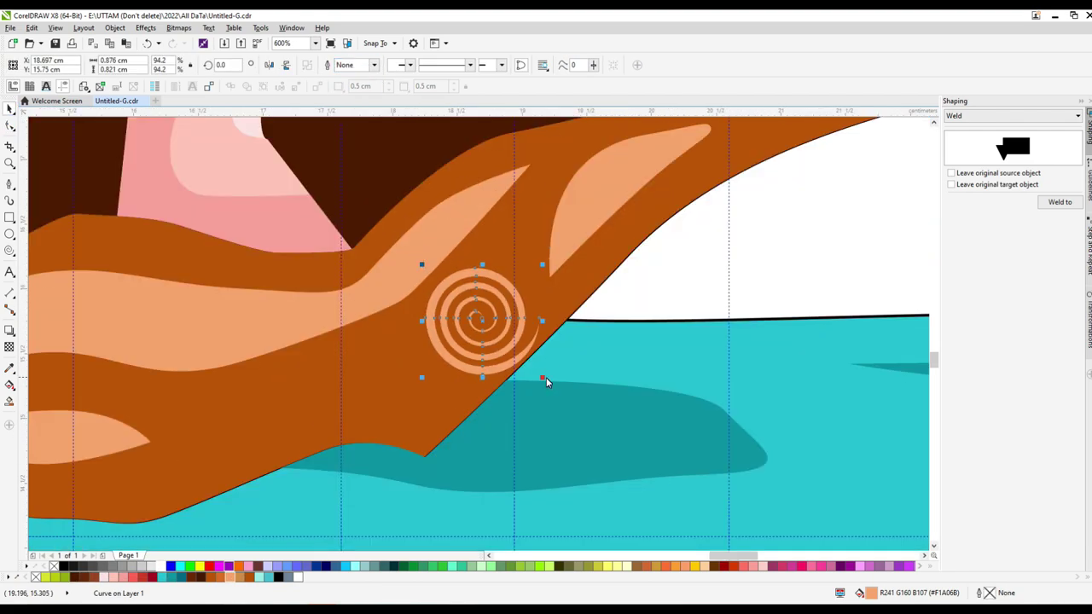
pyautogui.click(783, 254)
# Fill the hat's fold and brim regions with grey-blue smart fills, leaving the teardrops and crescent unfilled
pyautogui.scroll(-2, 467, 411)
pyautogui.scroll(4, 340, 227)
pyautogui.click(9, 400)
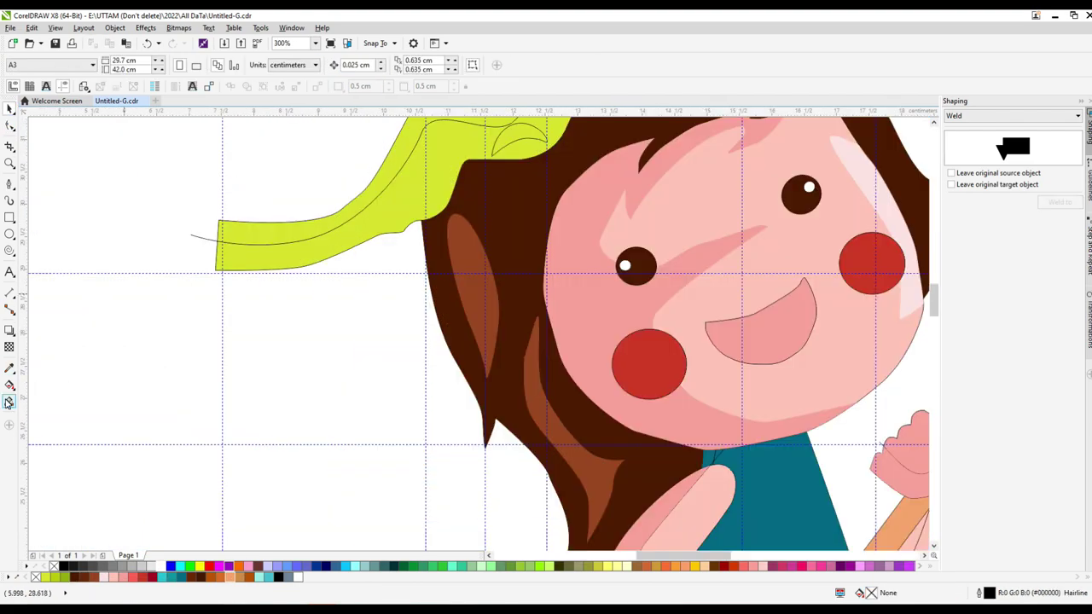
pyautogui.scroll(-2, 449, 240)
pyautogui.click(448, 239)
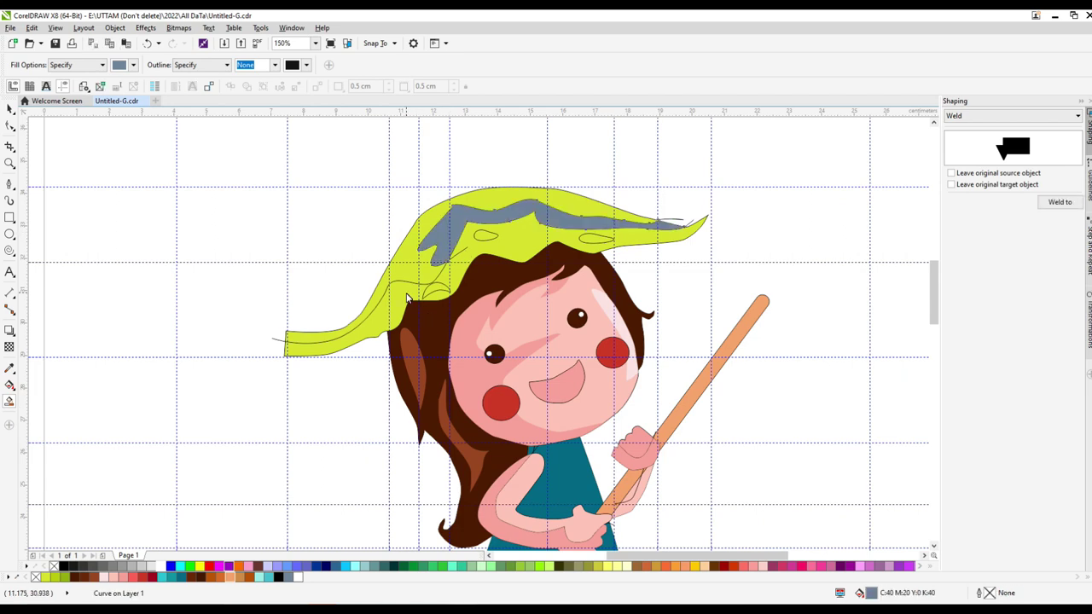
pyautogui.scroll(2, 430, 322)
pyautogui.click(431, 311)
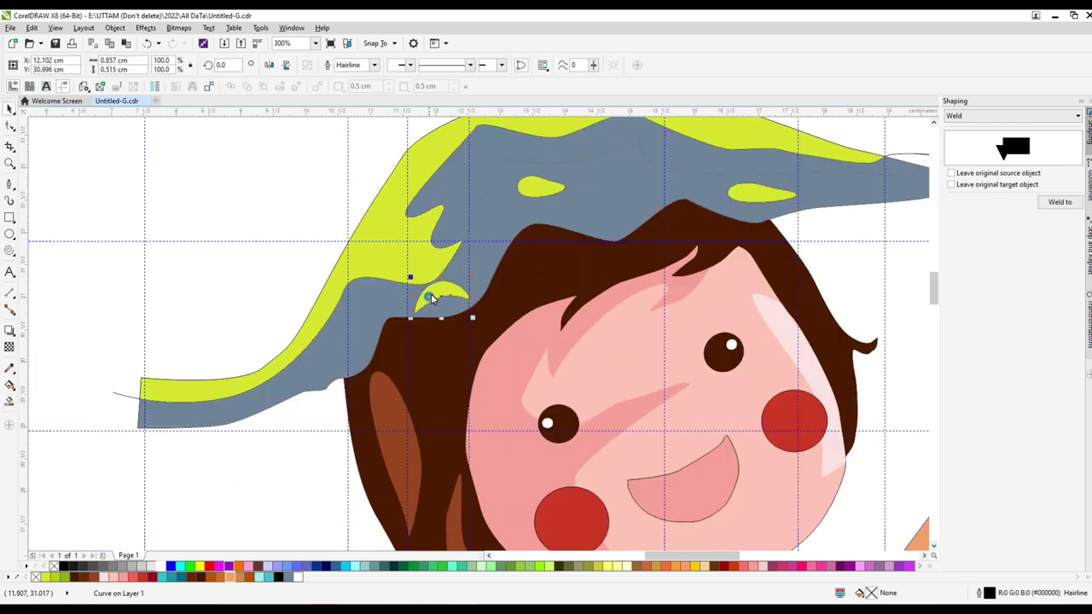
# Rework the crescent highlight on the hat's brim, scaling it to about 0.82 × 0.49 cm
pyautogui.scroll(4, 404, 295)
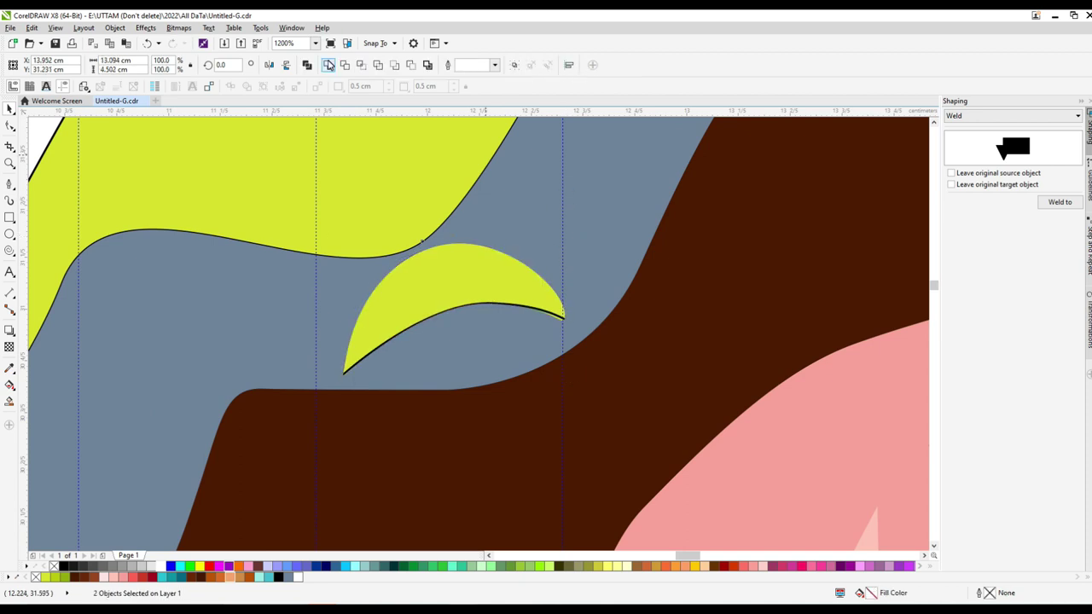
pyautogui.press('F10')
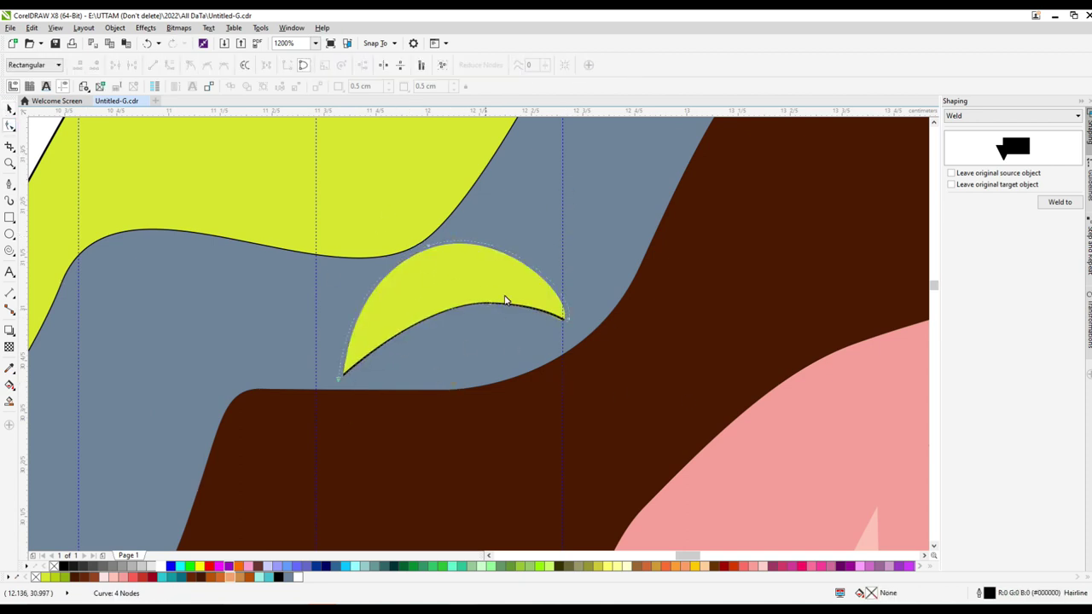
pyautogui.press('space')
pyautogui.scroll(-4, 415, 299)
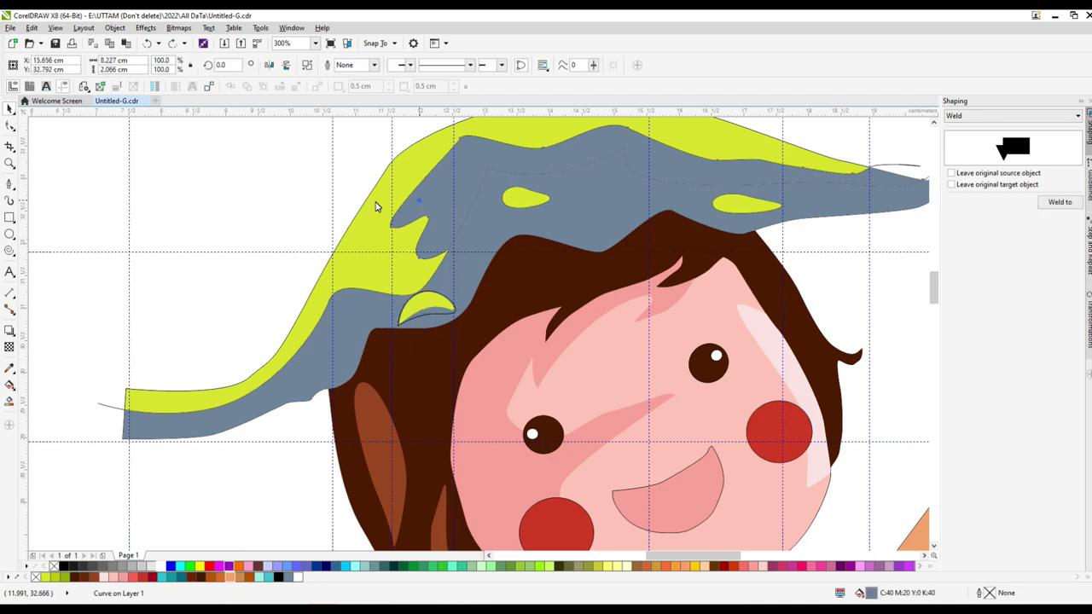
pyautogui.scroll(4, 468, 344)
pyautogui.click(468, 344)
pyautogui.scroll(-4, 456, 309)
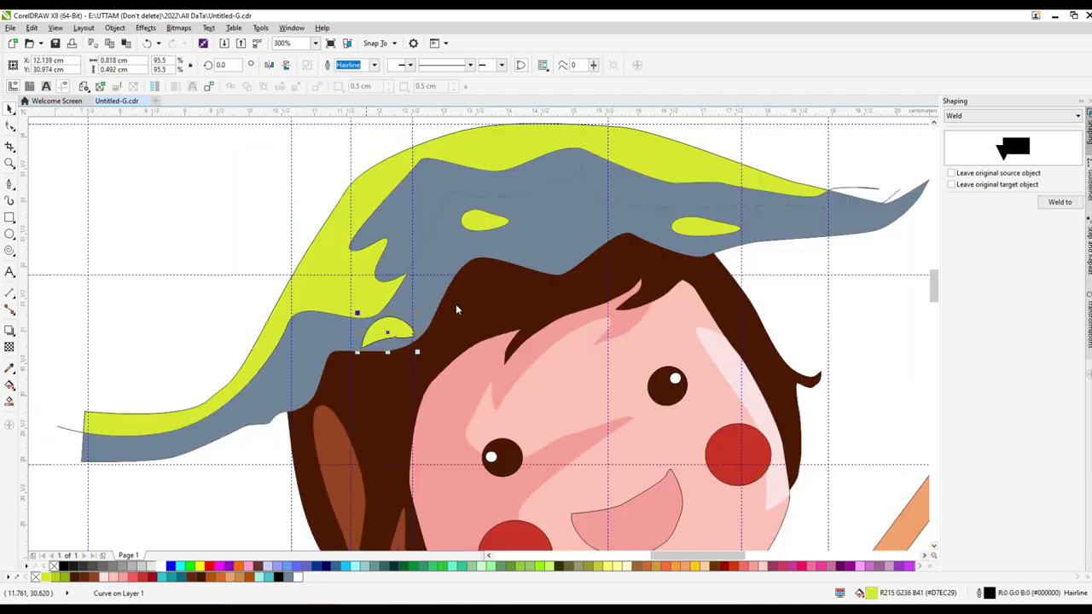
# Colour the hat's shaded regions mid green and dark green, and remove the two teardrop-shaped cut-outs from the dark region
pyautogui.moveTo(85, 580); pyautogui.dragTo(393, 219)
pyautogui.click(480, 250)
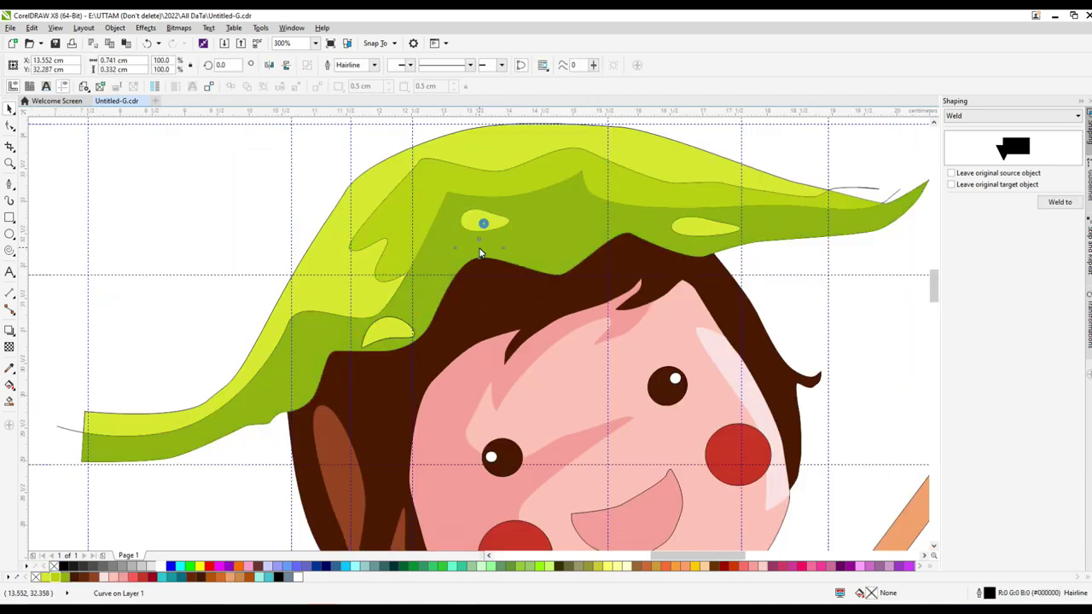
pyautogui.press('Delete')
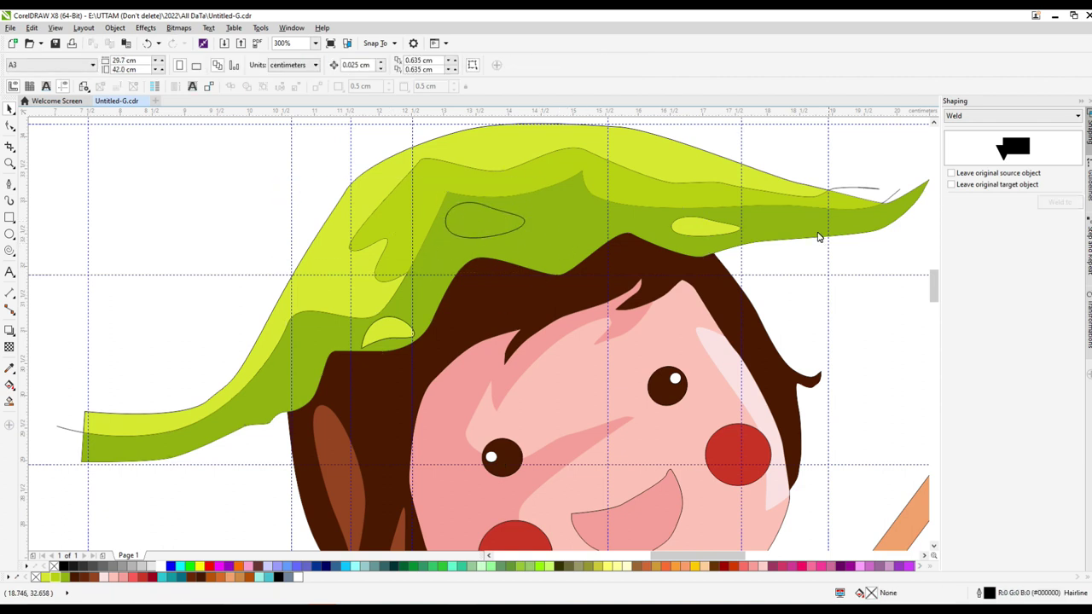
pyautogui.click(708, 227)
pyautogui.press('Delete')
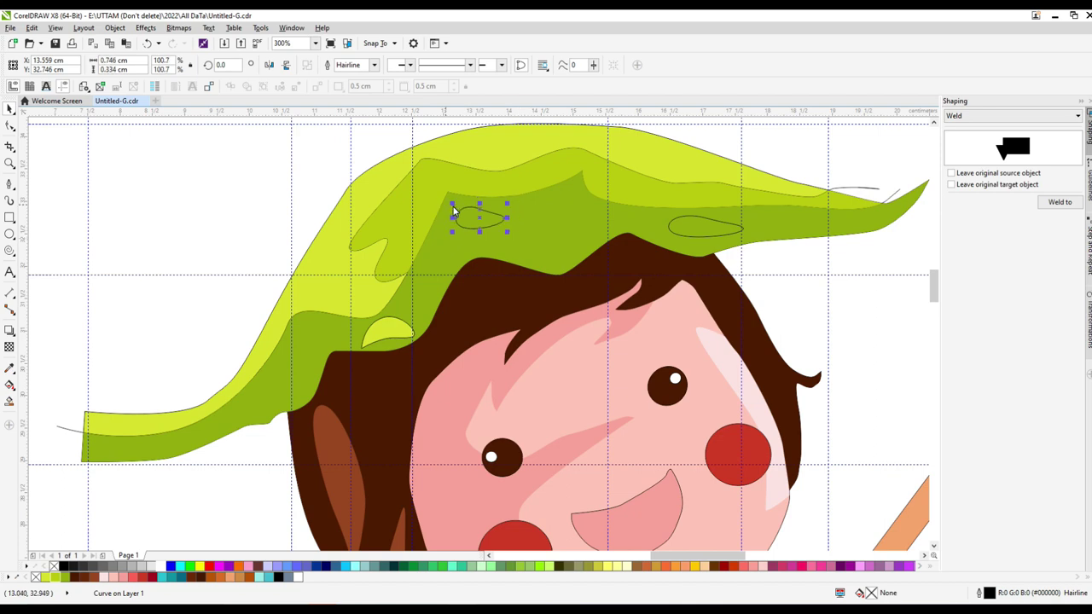
# Delete the leftover fold guide lines on the hat and fill the two teardrop highlights with a lighter green
pyautogui.keyDown('shift'); pyautogui.click(716, 223); pyautogui.keyUp('shift')
pyautogui.scroll(2, 716, 223)
pyautogui.scroll(-3, 716, 224)
pyautogui.scroll(1, 713, 213)
pyautogui.rightClick(713, 213)
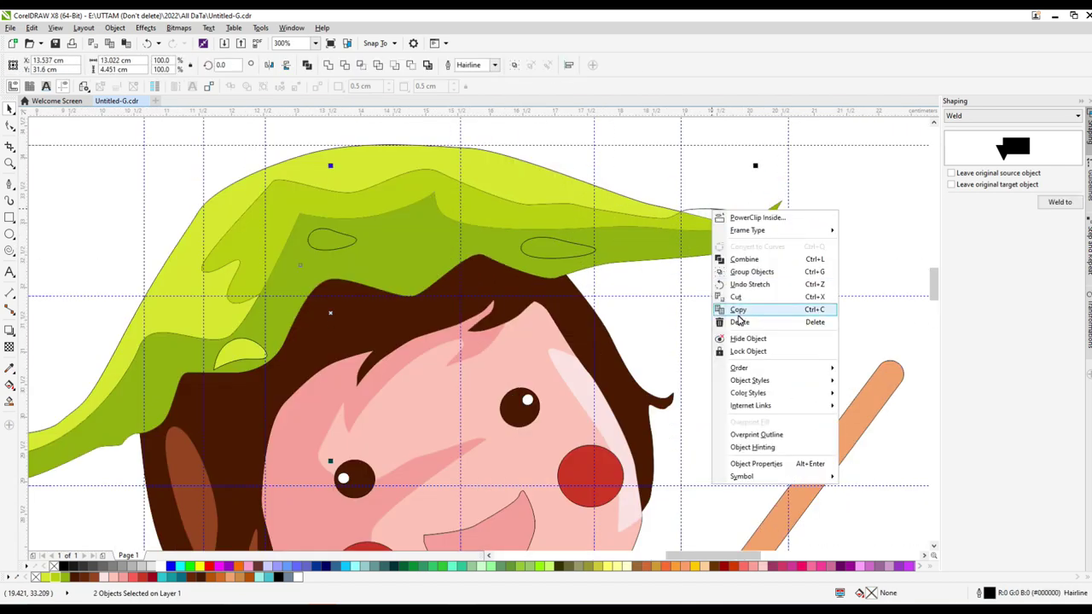
pyautogui.click(739, 316)
pyautogui.click(322, 242)
pyautogui.click(568, 134)
pyautogui.scroll(-3, 653, 178)
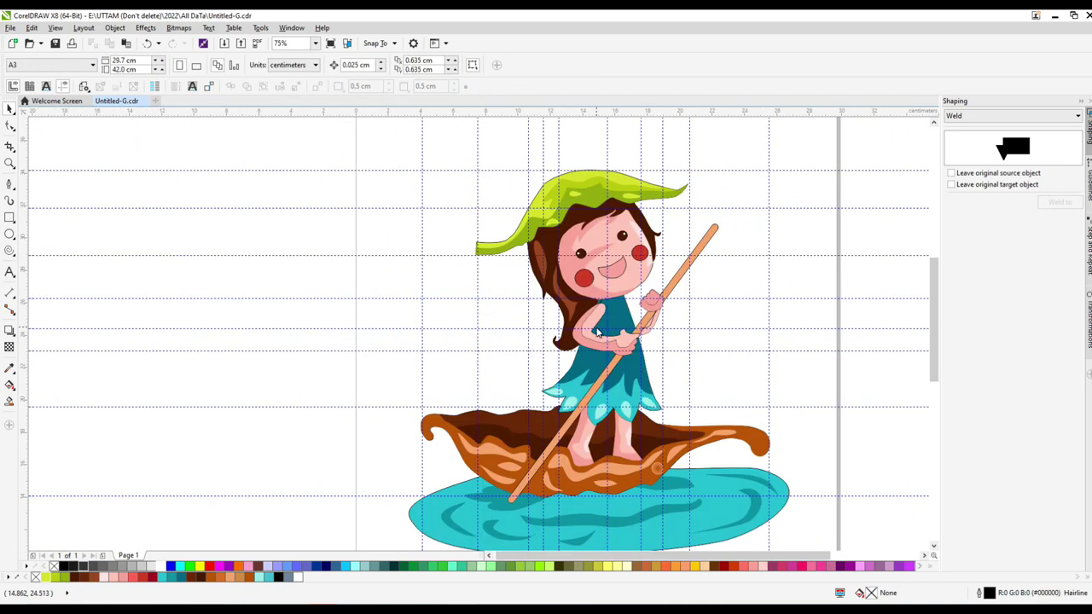
# Draw a curved shading line about 2.8 × 2.3 cm from the neck across the dress to the raised hand, and adjust its bends
pyautogui.scroll(5, 648, 316)
pyautogui.scroll(-5, 648, 290)
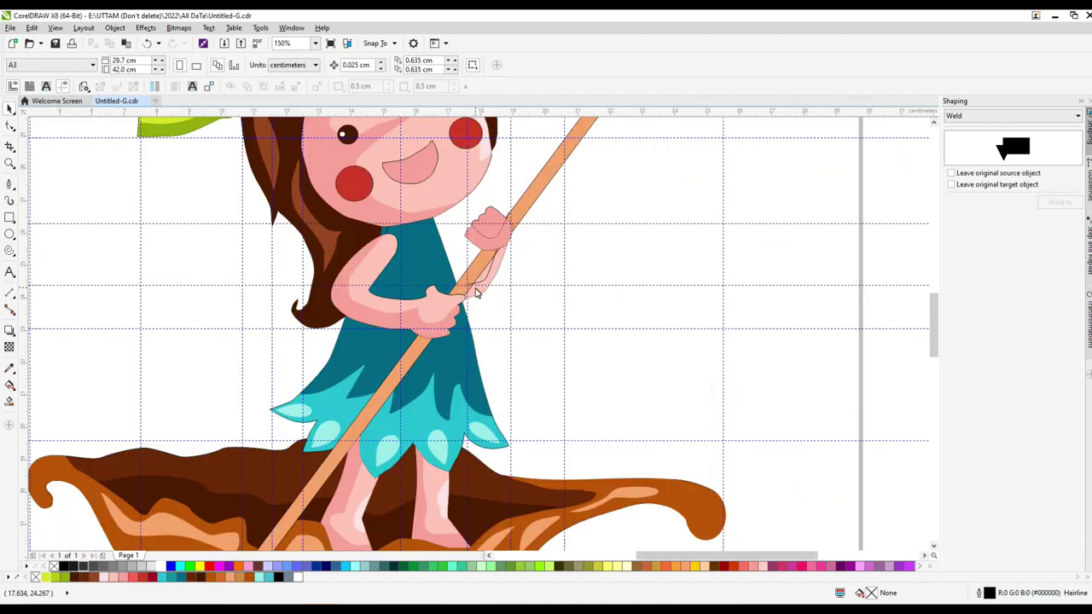
pyautogui.press('F5')
pyautogui.scroll(1, 470, 280)
pyautogui.moveTo(390, 165); pyautogui.dragTo(410, 165)
pyautogui.moveTo(390, 236); pyautogui.dragTo(410, 236)
pyautogui.moveTo(390, 306); pyautogui.dragTo(420, 315)
pyautogui.moveTo(527, 281); pyautogui.dragTo(556, 254)
pyautogui.click(11, 125)
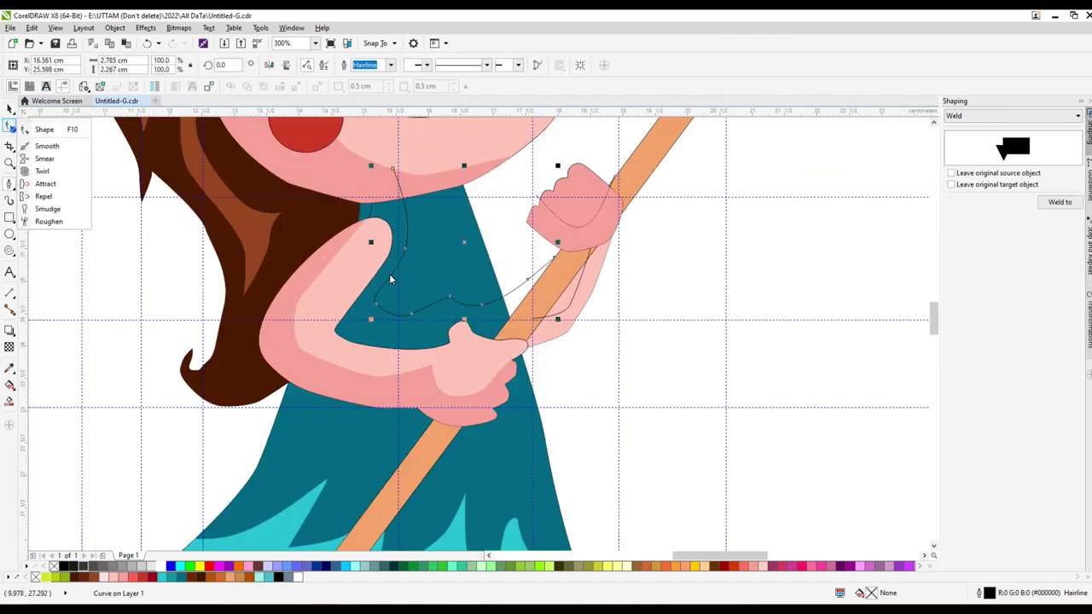
pyautogui.click(43, 126)
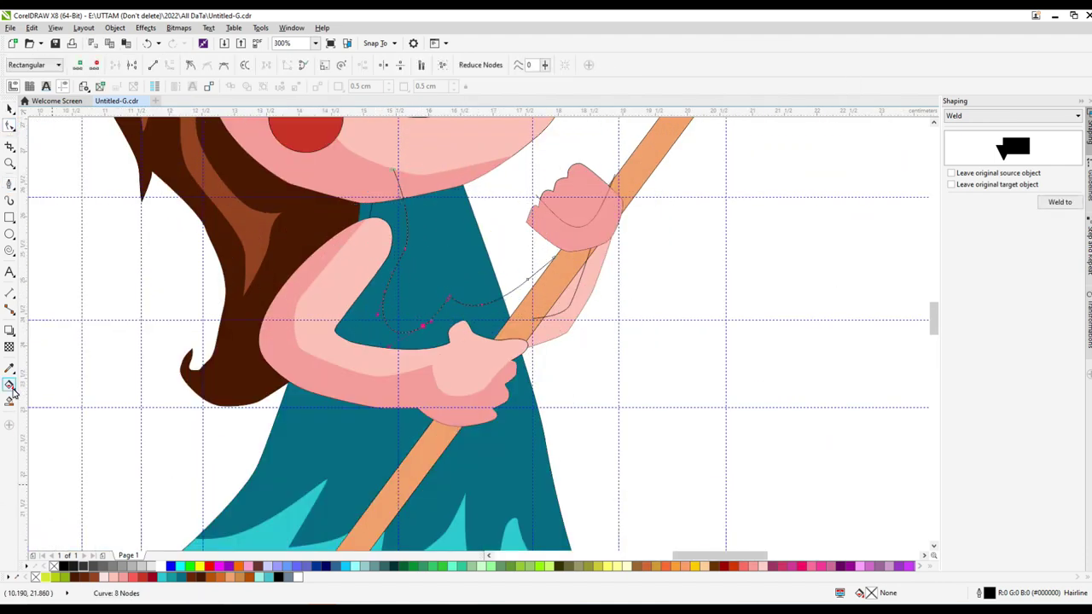
# Smart-fill the dress area bounded by the curved shading line, colour it lighter teal, and move the guide line off beside the figure
pyautogui.click(10, 386)
pyautogui.click(399, 220)
pyautogui.scroll(-1, 384, 337)
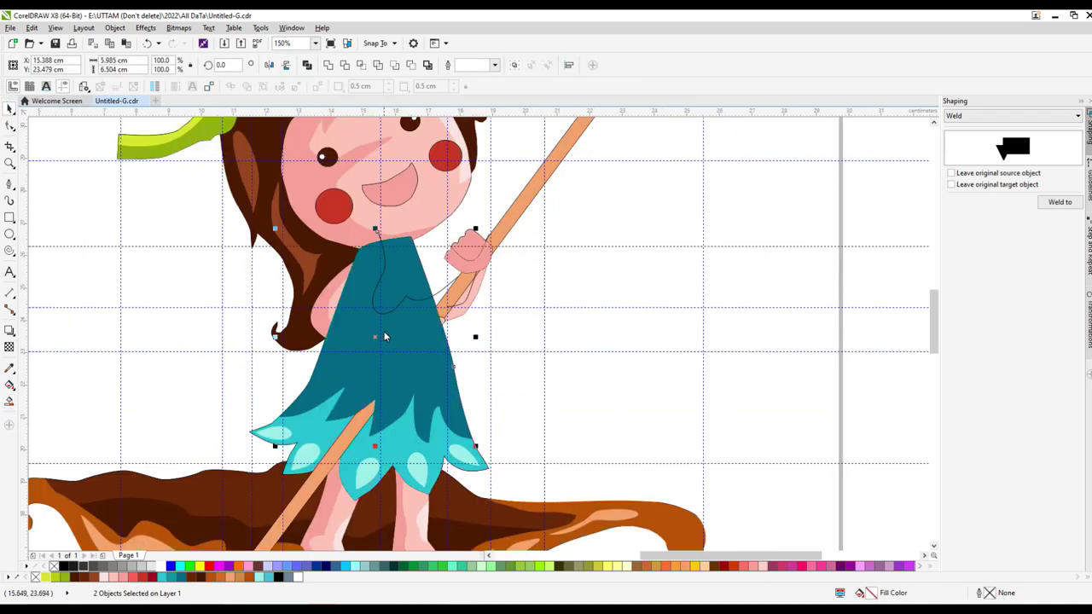
pyautogui.moveTo(384, 337); pyautogui.dragTo(695, 283)
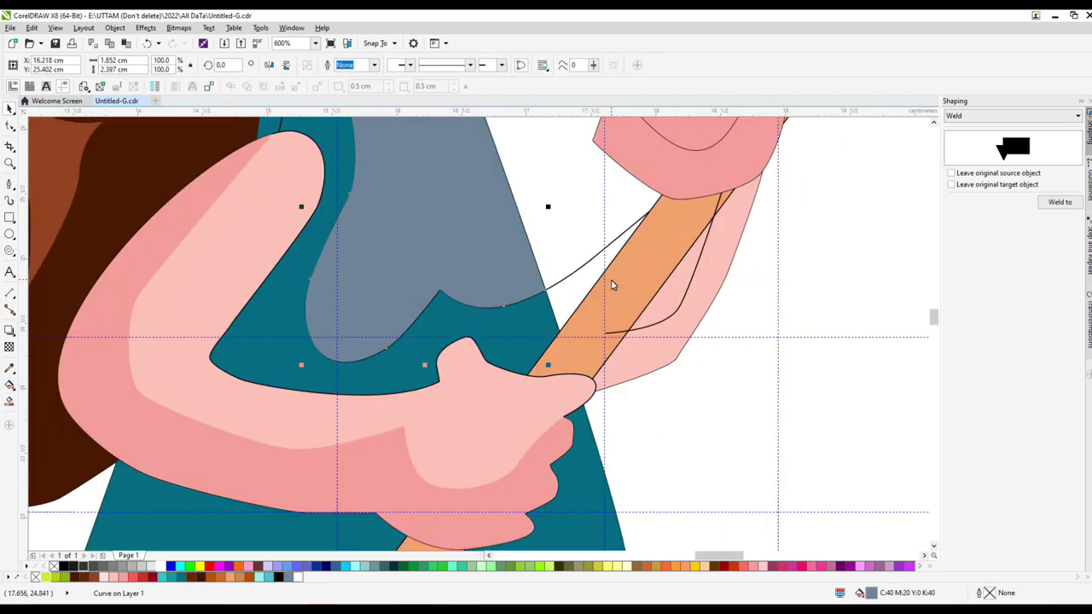
pyautogui.click(799, 397)
pyautogui.scroll(-4, 799, 397)
pyautogui.click(587, 326)
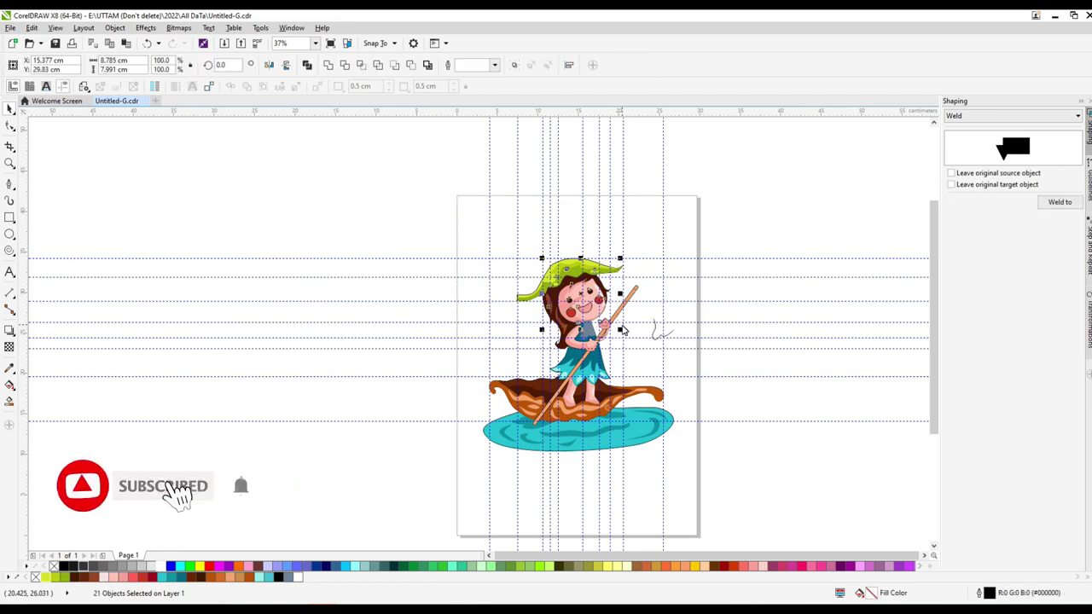
pyautogui.scroll(4, 560, 337)
pyautogui.scroll(-2, 487, 427)
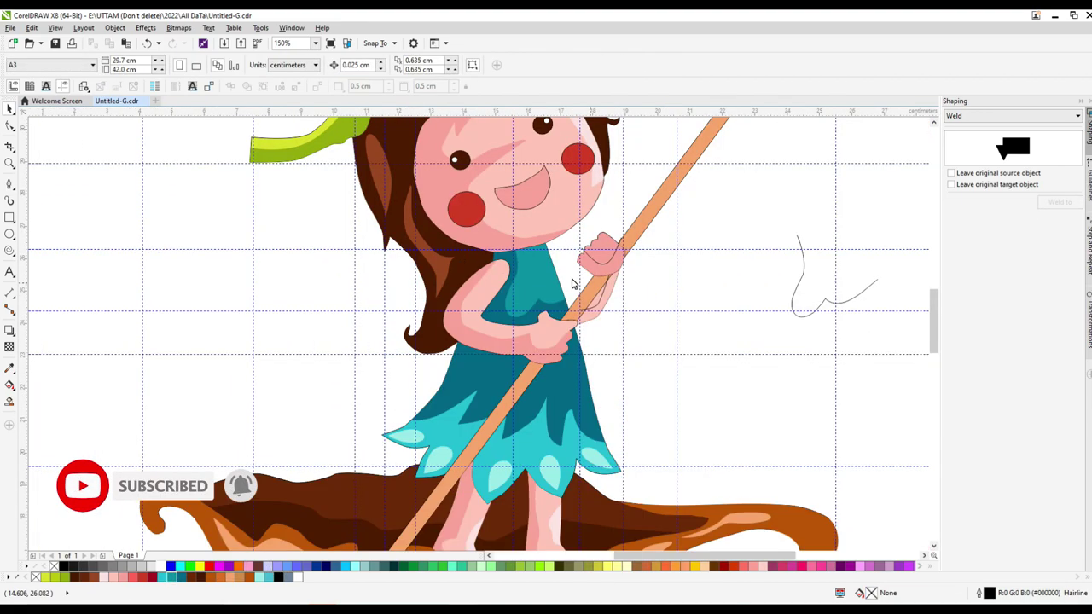
pyautogui.scroll(2, 573, 284)
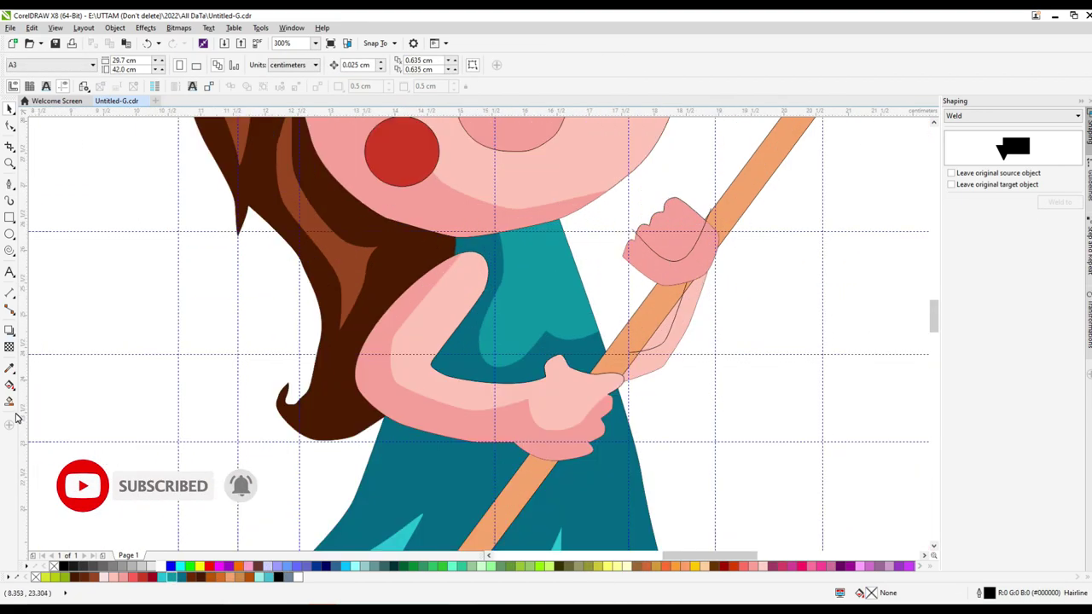
# Draw an ellipse about 0.27 × 0.52 cm, fill it light pink, tilt it onto the raised hand, and place smaller copies along the fingers
pyautogui.press('F7')
pyautogui.moveTo(751, 220); pyautogui.dragTo(776, 259)
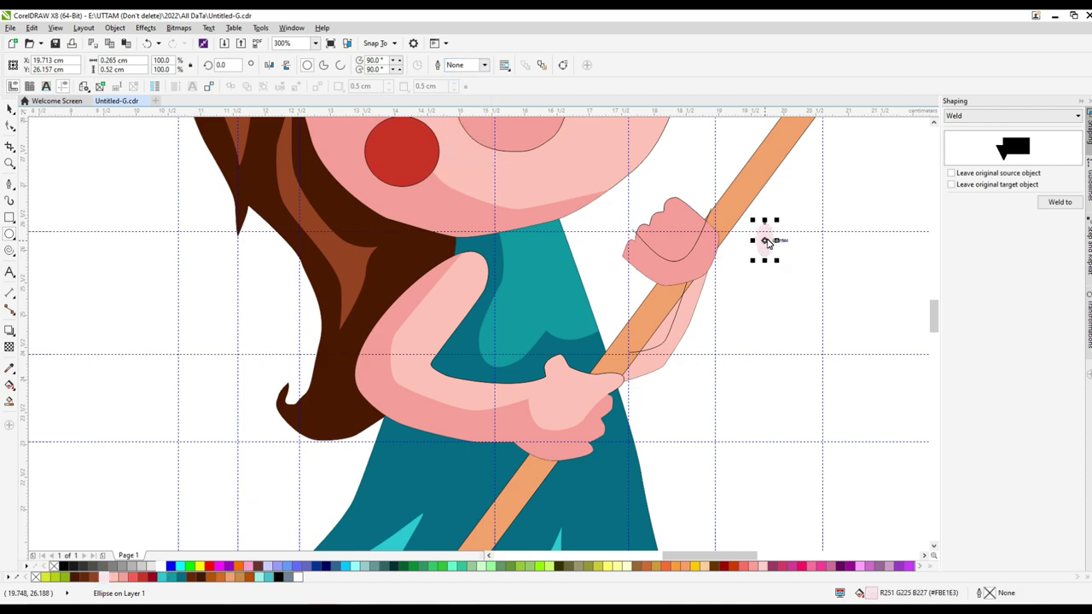
pyautogui.scroll(3, 690, 225)
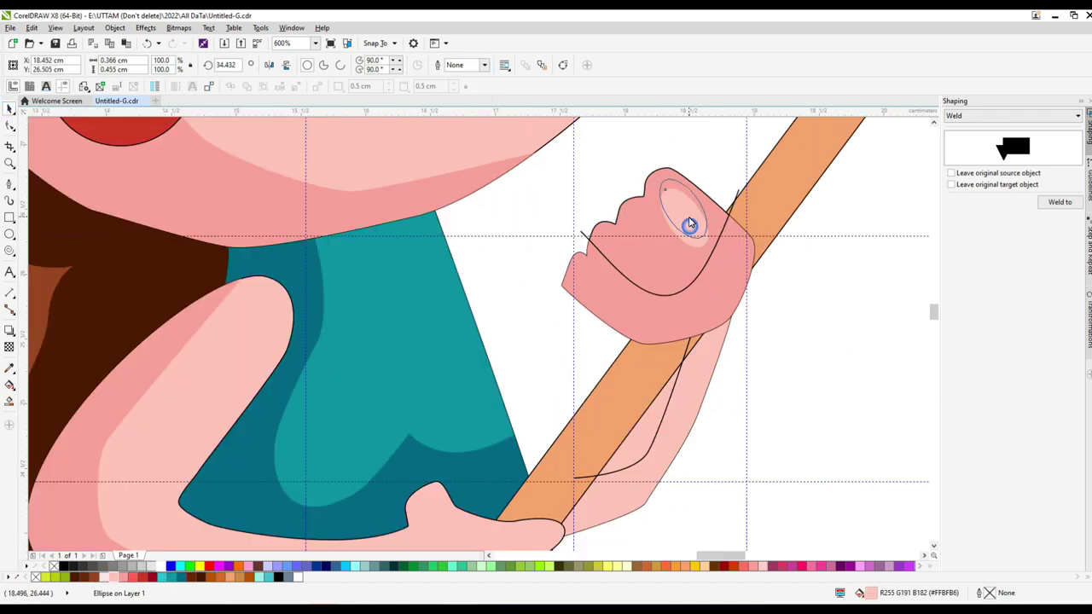
pyautogui.scroll(-1, 671, 254)
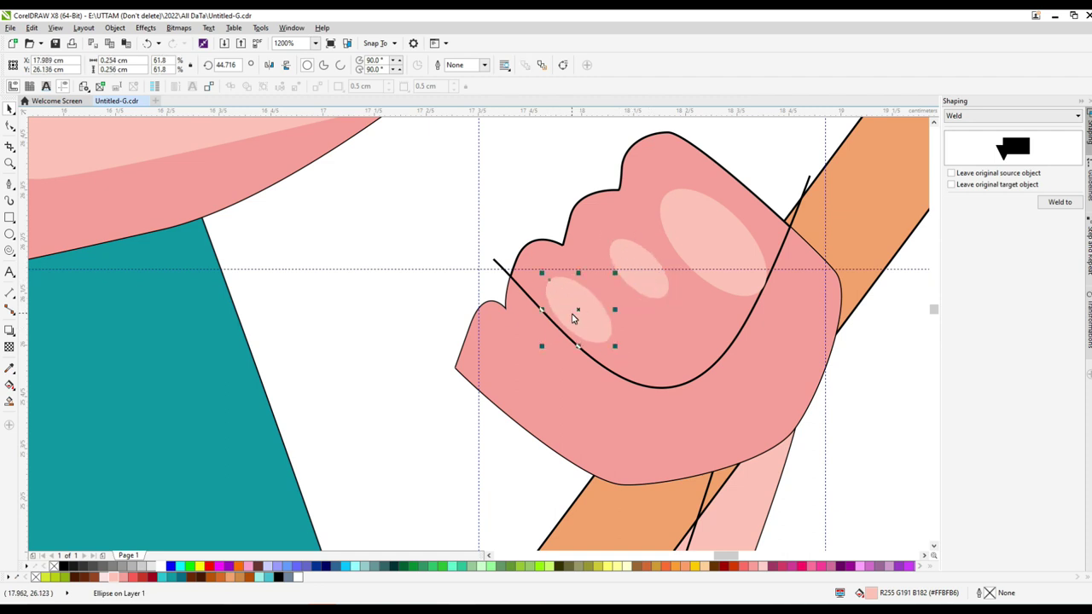
pyautogui.moveTo(512, 408); pyautogui.dragTo(514, 406)
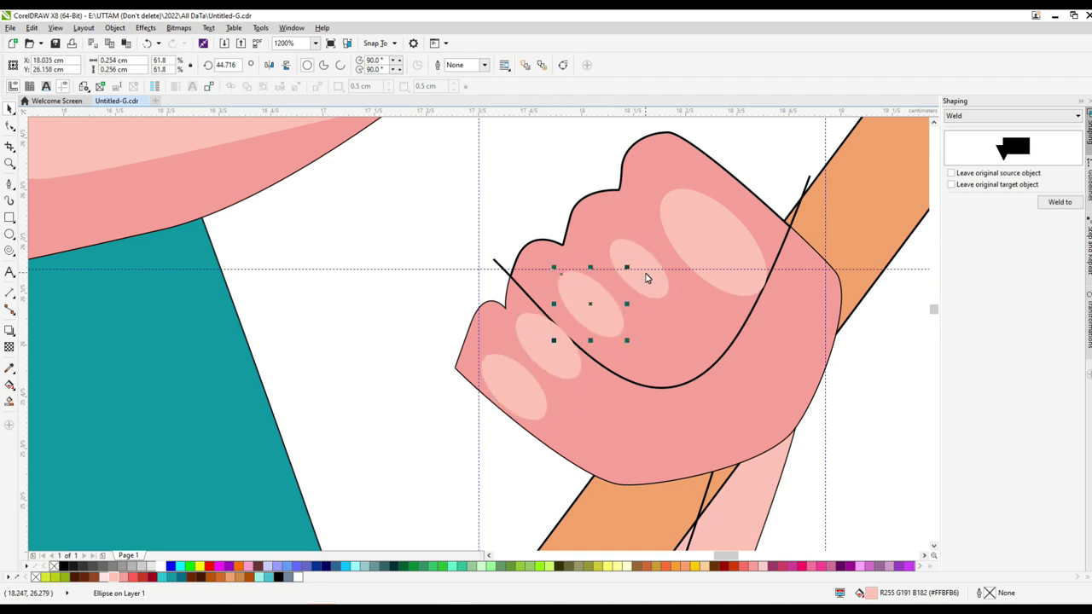
# Reshape the raised hand's outline by removing surplus nodes and bending the edges into rounded fingertips that follow the ellipse highlights
pyautogui.click(472, 352)
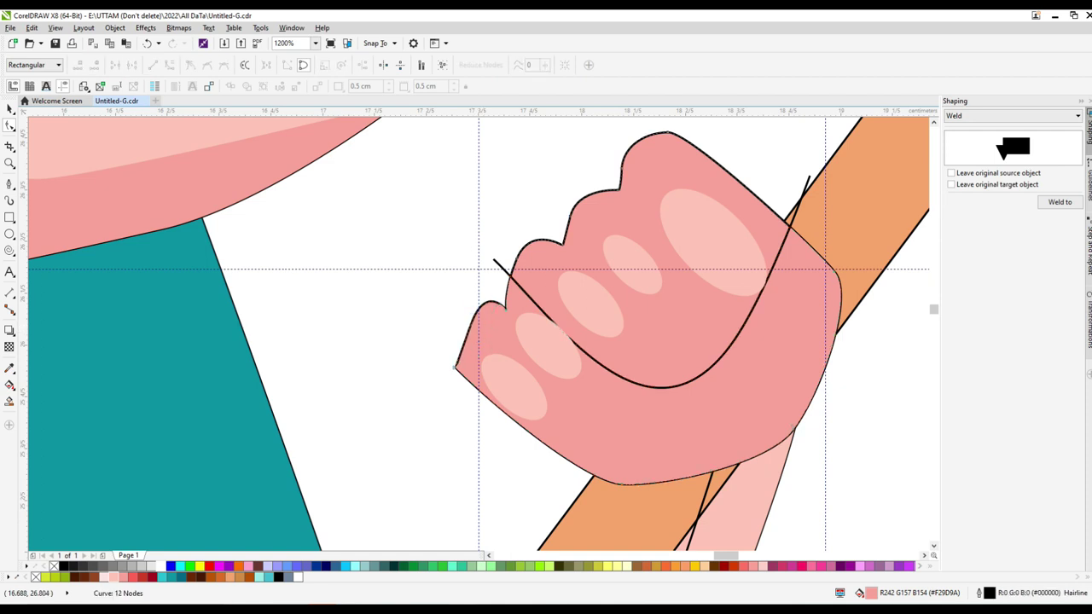
pyautogui.press('Delete')
pyautogui.press('space')
pyautogui.press('space')
pyautogui.click(456, 367)
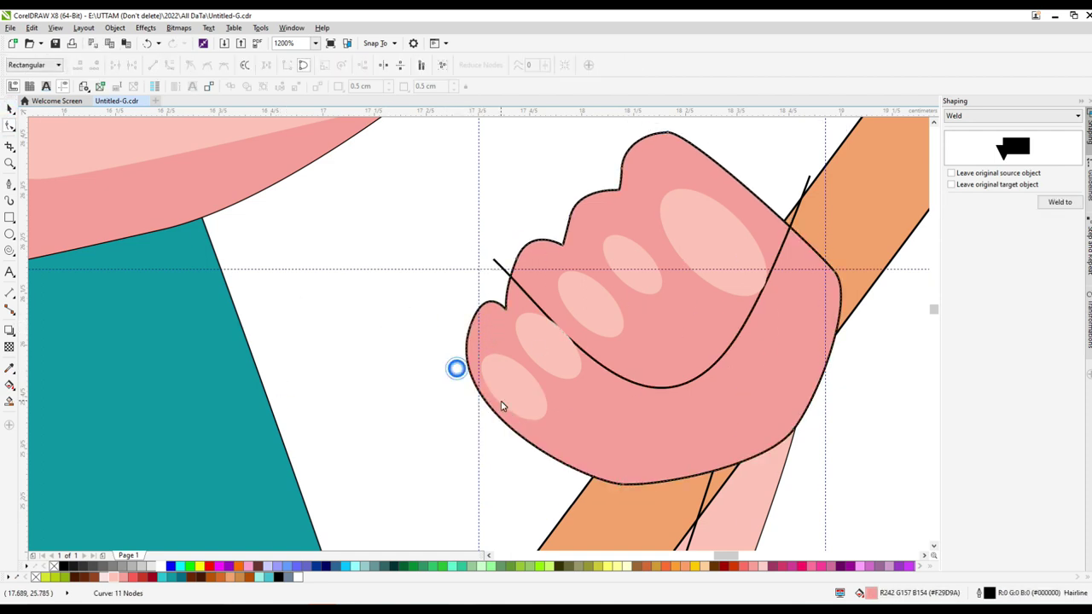
pyautogui.moveTo(512, 294); pyautogui.dragTo(526, 324)
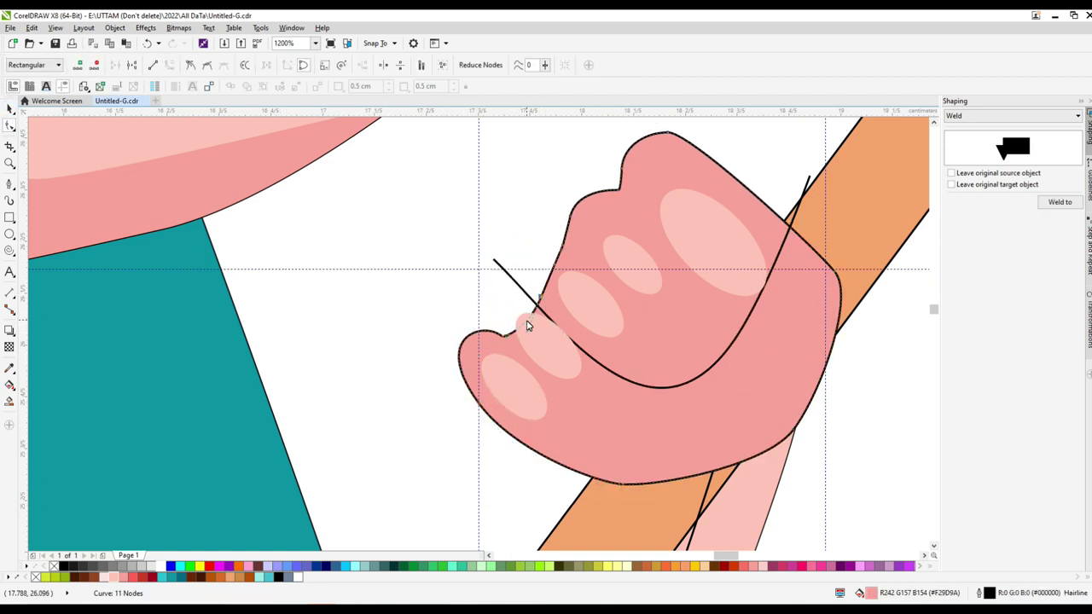
pyautogui.press('Delete')
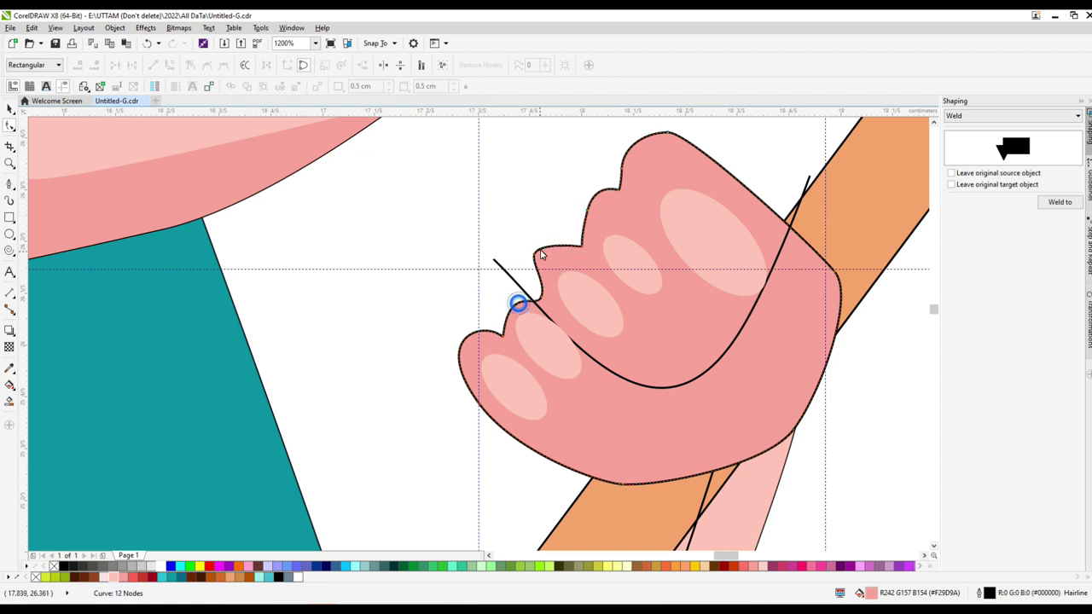
pyautogui.doubleClick(622, 167)
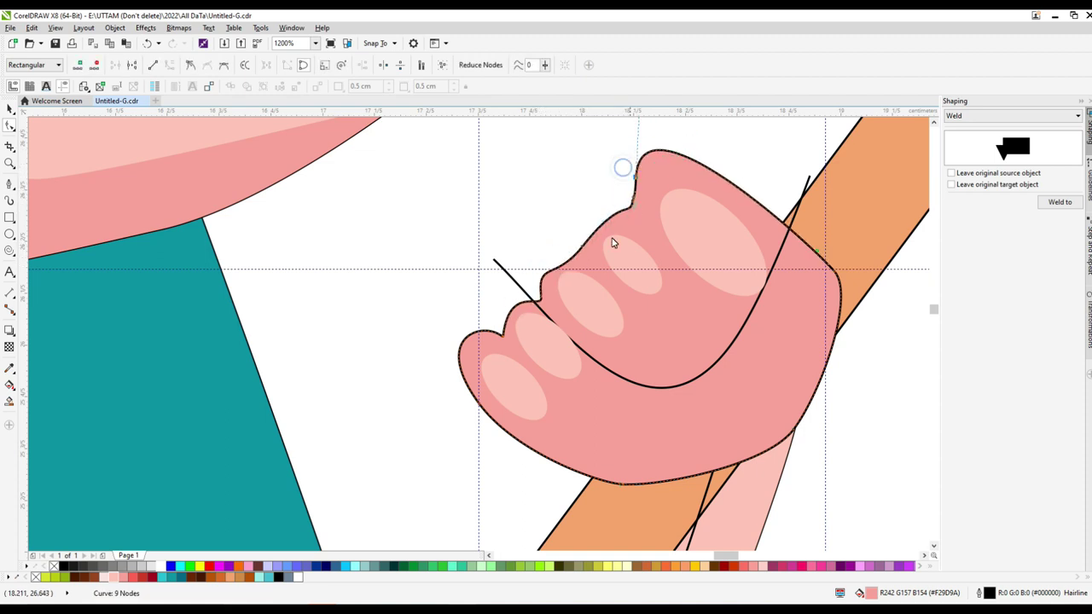
# Shift the small ellipse highlights on the raised hand to fit the reshaped fingers
pyautogui.click(685, 222)
pyautogui.scroll(2, 685, 221)
pyautogui.scroll(-2, 671, 287)
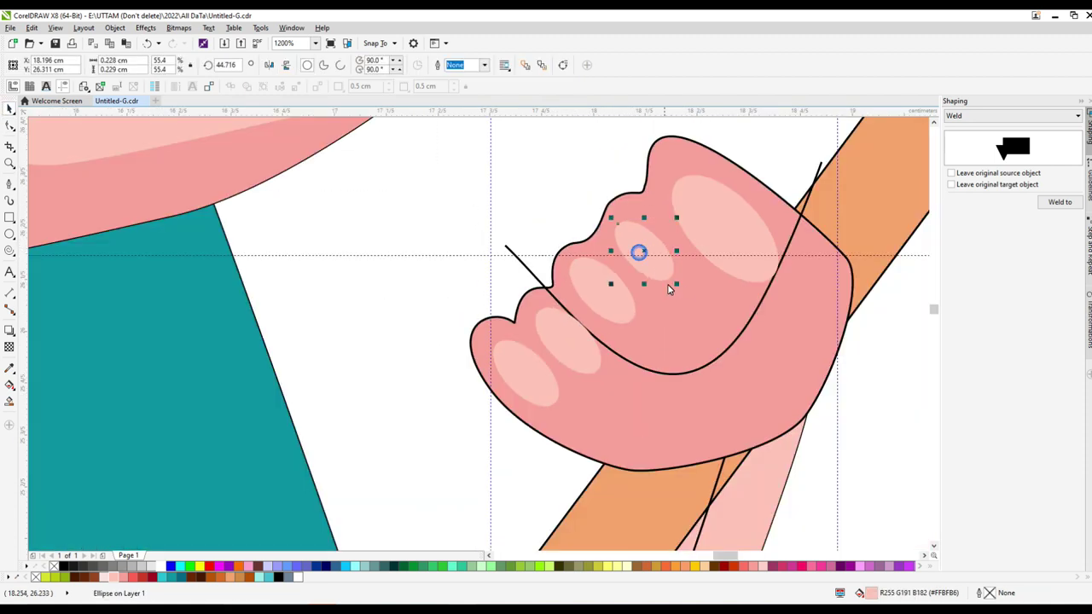
pyautogui.scroll(2, 490, 312)
pyautogui.scroll(-4, 519, 268)
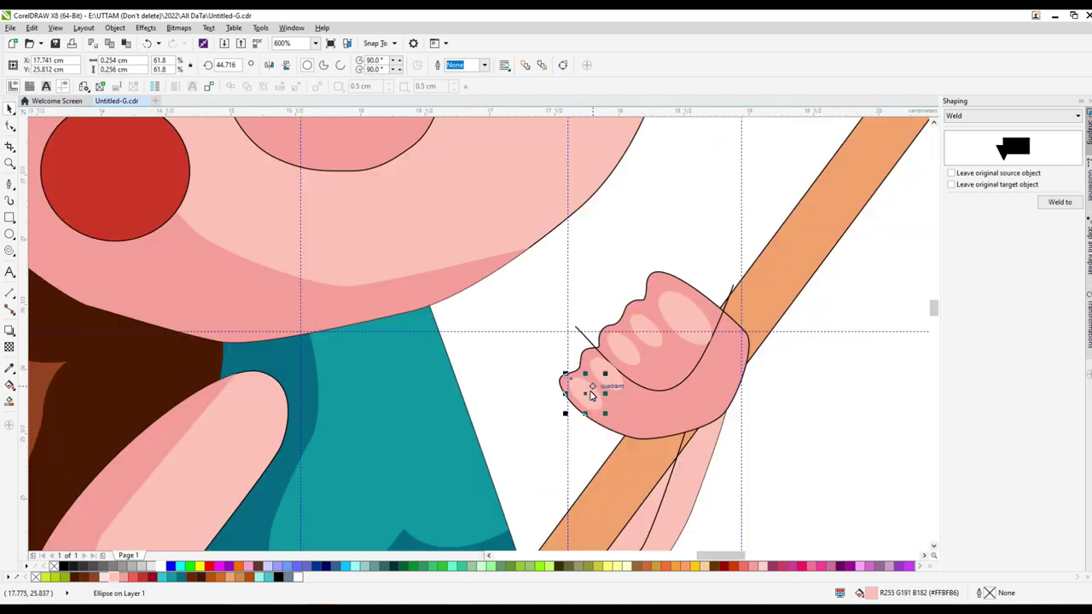
pyautogui.click(537, 384)
pyautogui.moveTo(588, 383)
pyautogui.mouseDown()
pyautogui.moveTo(491, 353)
pyautogui.moveTo(595, 397)
pyautogui.mouseUp()
# Smart-fill the part of the raised hand below the curved shading line and colour it light pink
pyautogui.click(731, 285)
pyautogui.click(483, 354)
pyautogui.keyDown('shift'); pyautogui.click(503, 337); pyautogui.keyUp('shift')
pyautogui.scroll(-1, 760, 295)
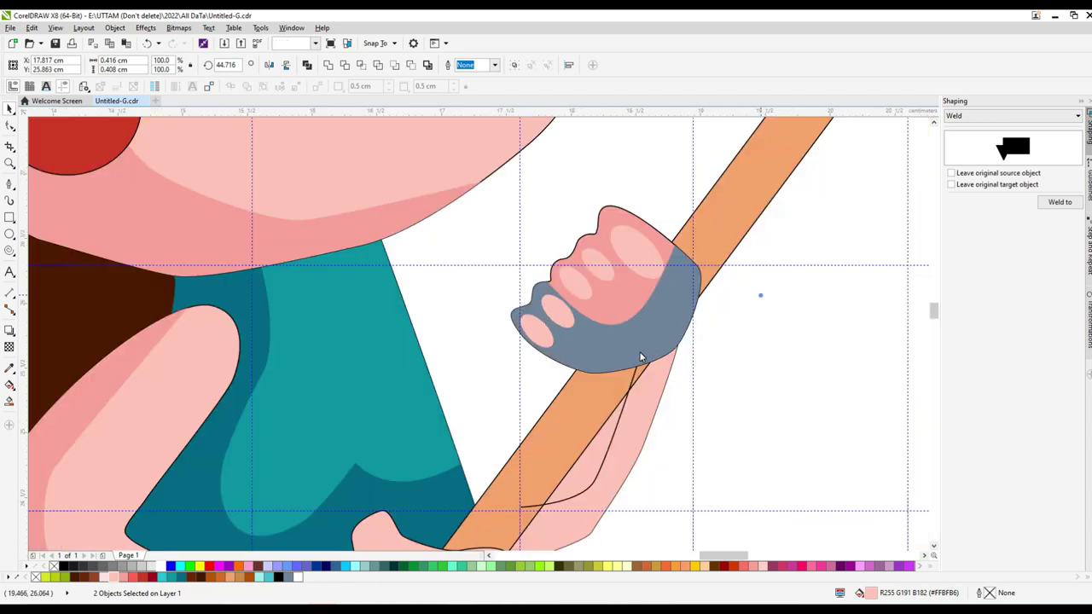
pyautogui.scroll(-4, 608, 439)
pyautogui.click(10, 398)
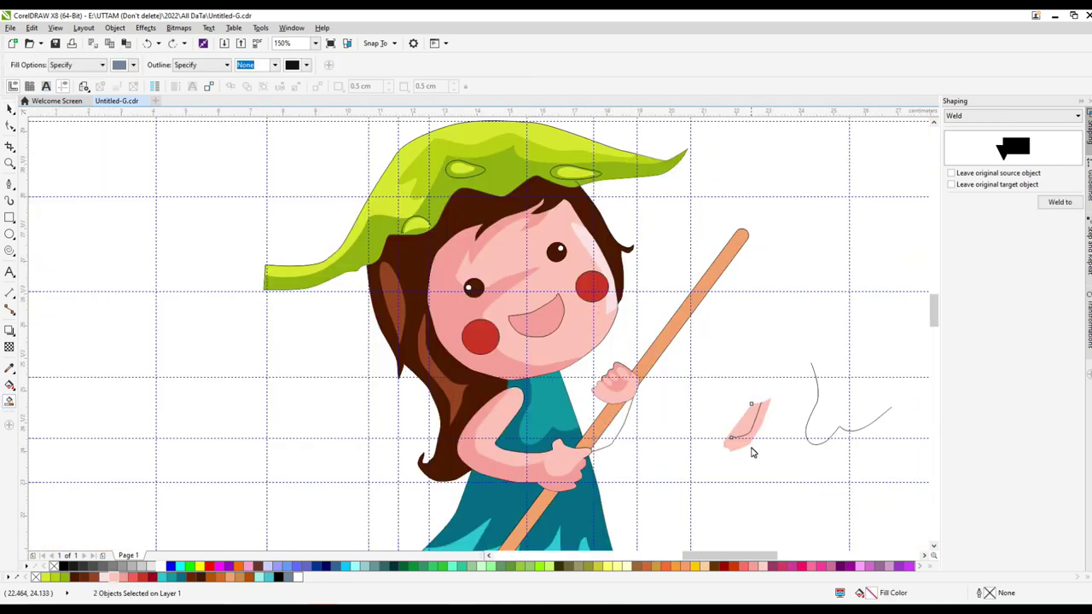
pyautogui.scroll(2, 750, 451)
pyautogui.hotkey('ctrl', 'z')
pyautogui.click(364, 372)
pyautogui.hotkey('ctrl', 'z')
pyautogui.scroll(1, 364, 373)
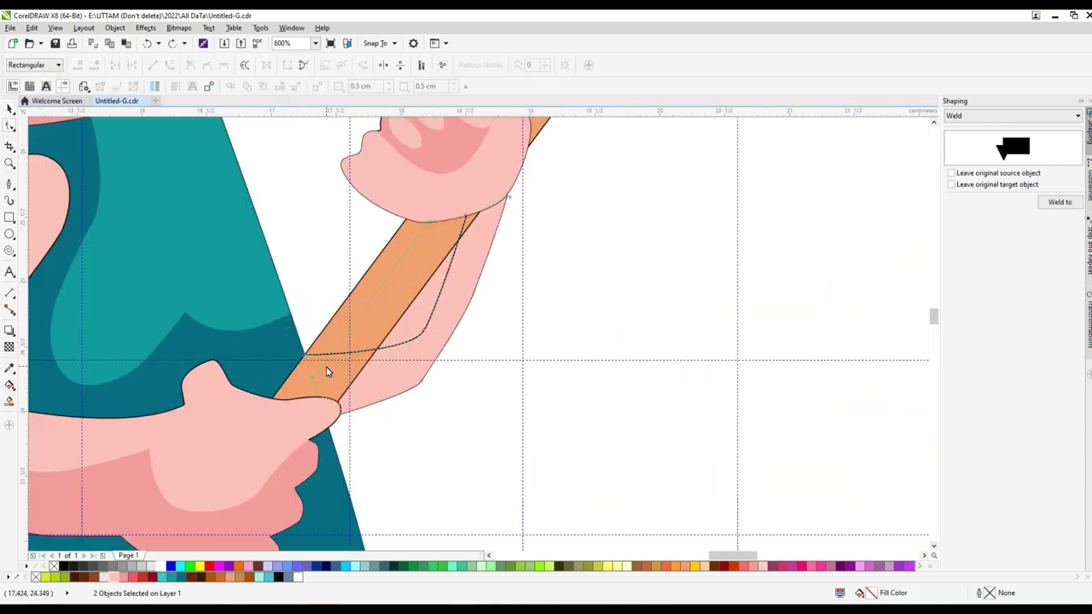
# Extend the forearm's shading line past the arm's edge, place it with a copy of the arm beside the figure, and smart-fill the outer part
pyautogui.press('space')
pyautogui.moveTo(392, 349); pyautogui.dragTo(446, 298)
pyautogui.rightClick(562, 347)
pyautogui.rightClick(463, 304)
pyautogui.press('Escape')
pyautogui.scroll(-3, 402, 410)
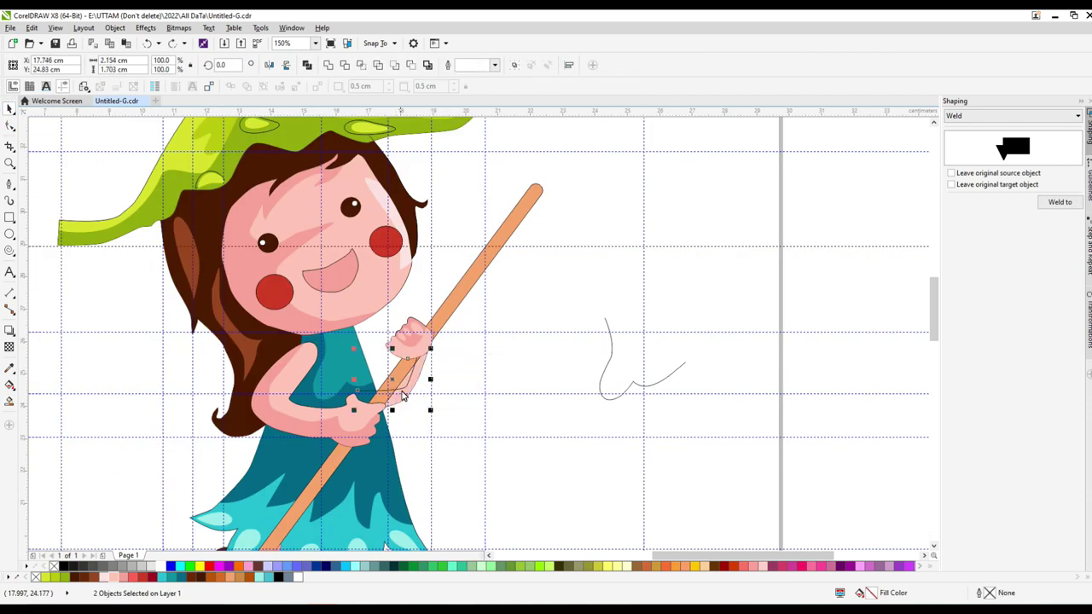
pyautogui.scroll(3, 401, 409)
pyautogui.press('space')
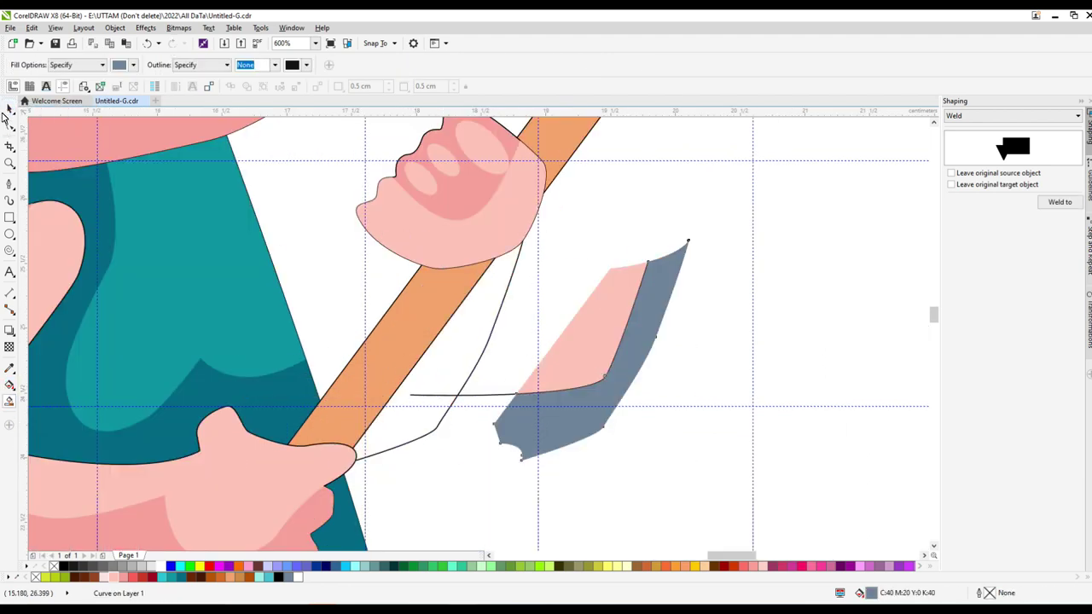
pyautogui.press('space')
# Move the forearm pieces back behind the paddle and fill the outer part light pink and the inner part darker pink
pyautogui.click(434, 395)
pyautogui.moveTo(434, 395); pyautogui.dragTo(427, 369)
pyautogui.scroll(-3, 427, 369)
pyautogui.click(106, 578)
pyautogui.scroll(3, 489, 342)
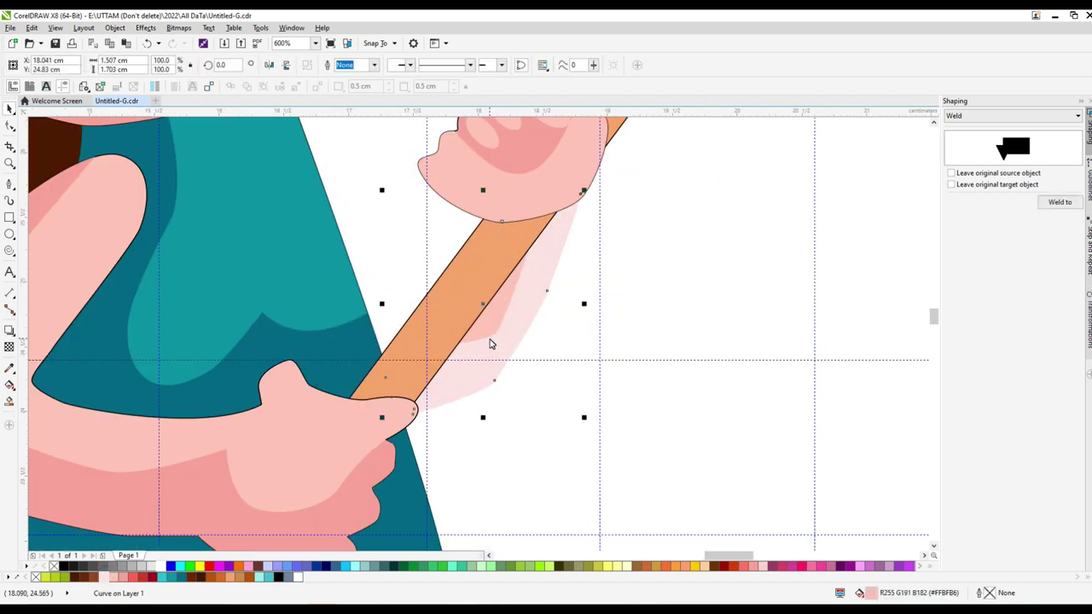
pyautogui.press('Escape')
pyautogui.scroll(-3, 490, 313)
pyautogui.click(518, 317)
pyautogui.scroll(2, 524, 317)
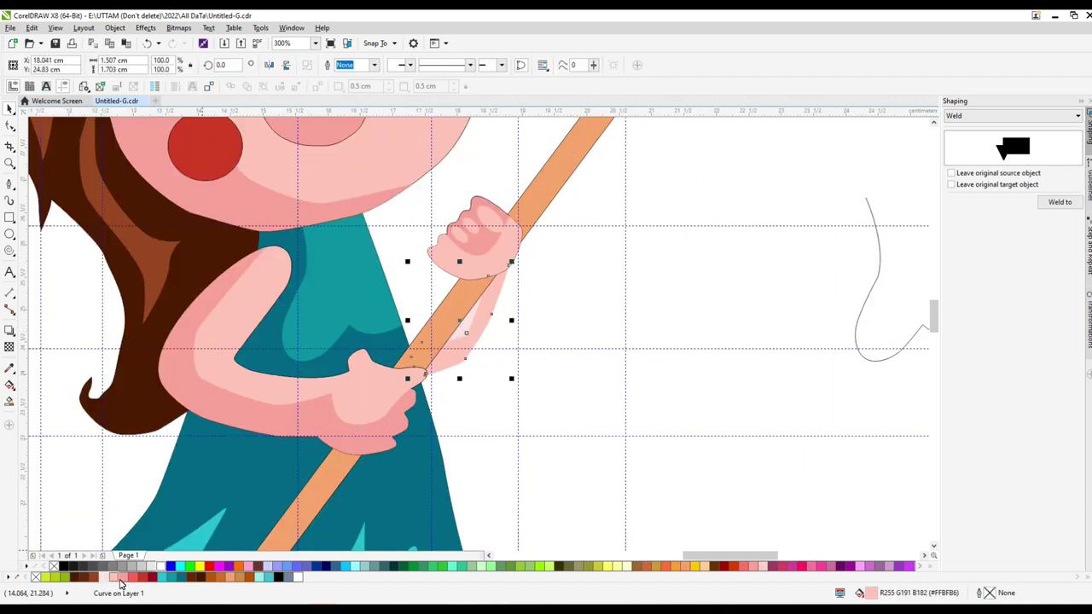
pyautogui.scroll(-3, 512, 333)
pyautogui.press('Escape')
pyautogui.scroll(3, 523, 331)
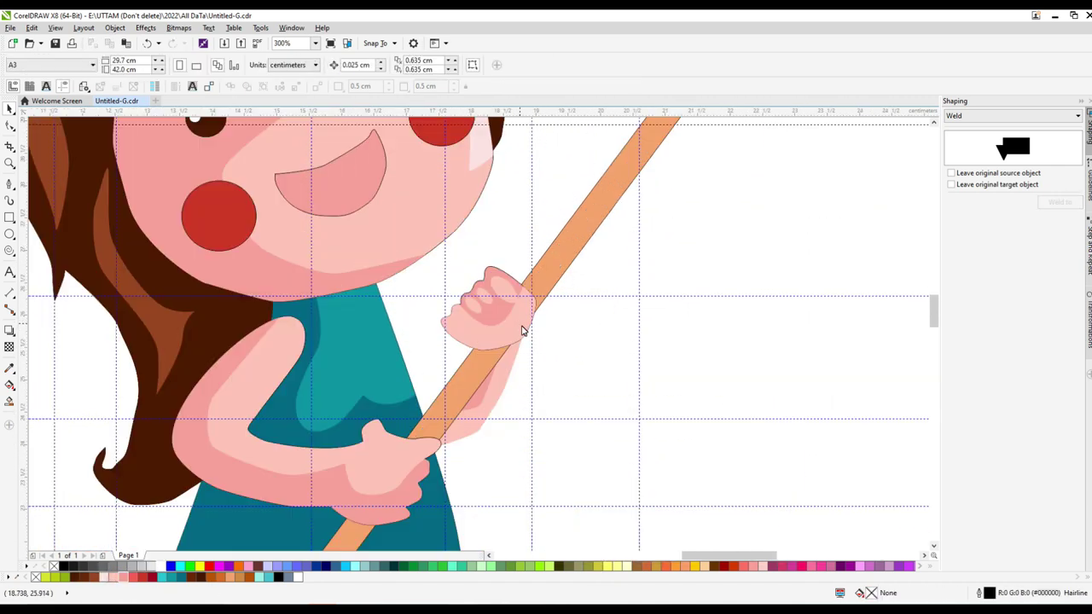
# Open the forearm's outer shape for node editing just below the raised hand
pyautogui.click(480, 363)
pyautogui.scroll(2, 504, 363)
pyautogui.press('F10')
pyautogui.click(553, 344)
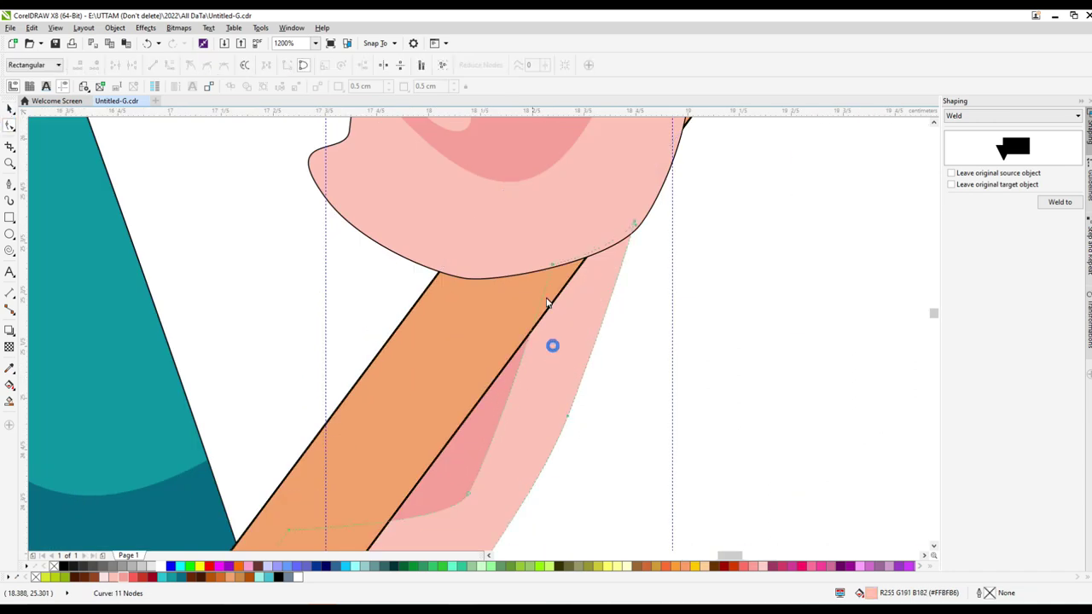
pyautogui.scroll(-3, 577, 273)
pyautogui.scroll(-2, 690, 353)
# Remove the leftover outline curves around the two teardrop highlights on the hat
pyautogui.scroll(5, 557, 295)
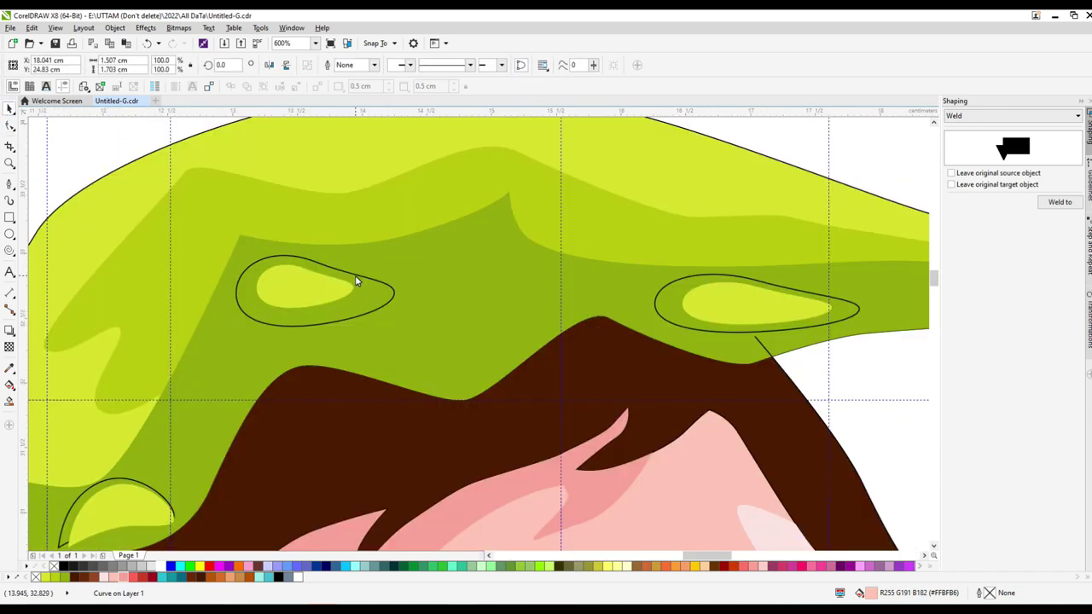
pyautogui.rightClick(426, 243)
pyautogui.click(597, 502)
pyautogui.press('Escape')
pyautogui.scroll(-5, 751, 363)
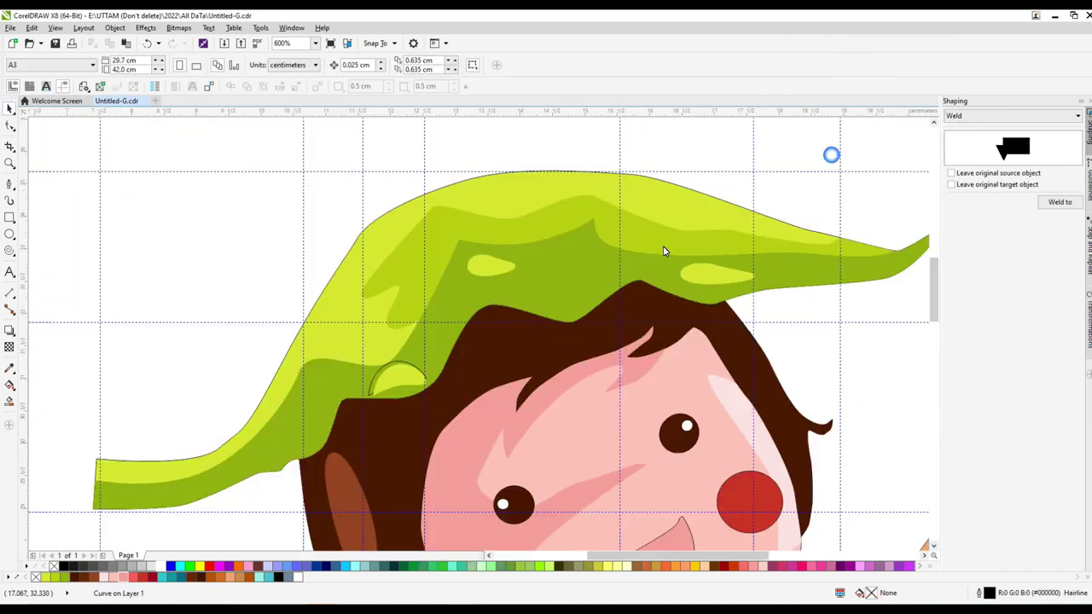
# Copy the ringed knot from the boat's hull onto the dress's chest and fill the copy turquoise
pyautogui.scroll(2, 650, 411)
pyautogui.click(626, 441)
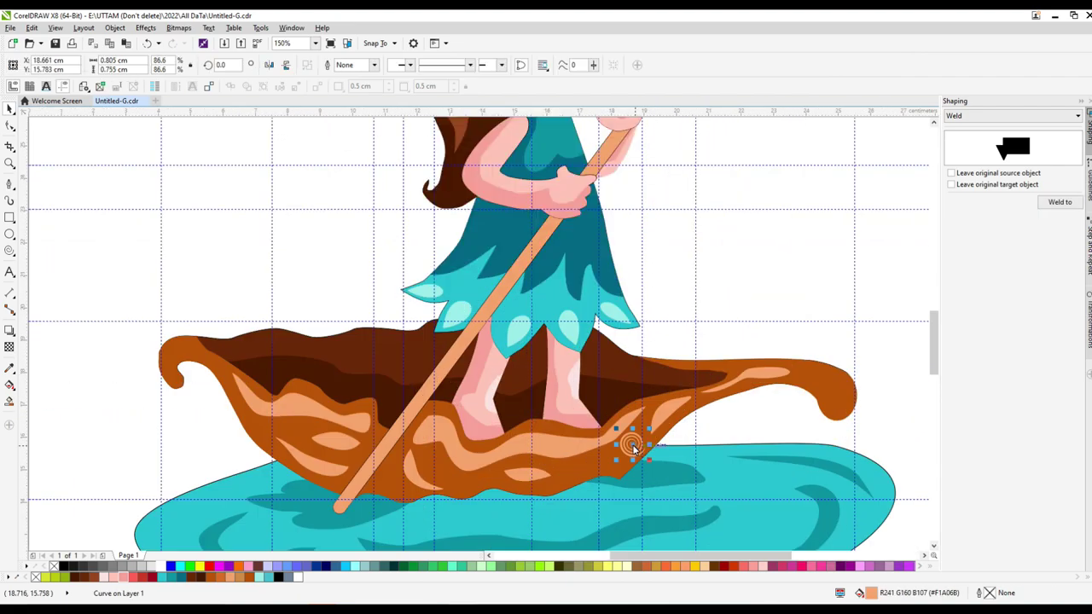
pyautogui.scroll(-2, 626, 441)
pyautogui.scroll(3, 554, 256)
pyautogui.press('Escape')
pyautogui.scroll(-3, 588, 222)
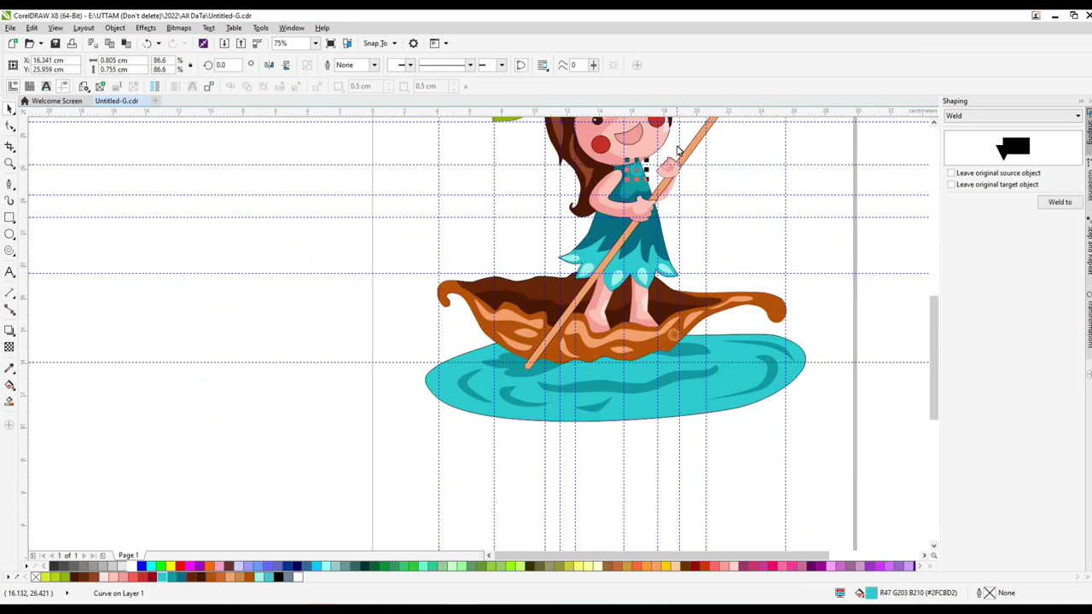
pyautogui.scroll(6, 247, 414)
pyautogui.scroll(-5, 526, 350)
pyautogui.scroll(-4, 526, 351)
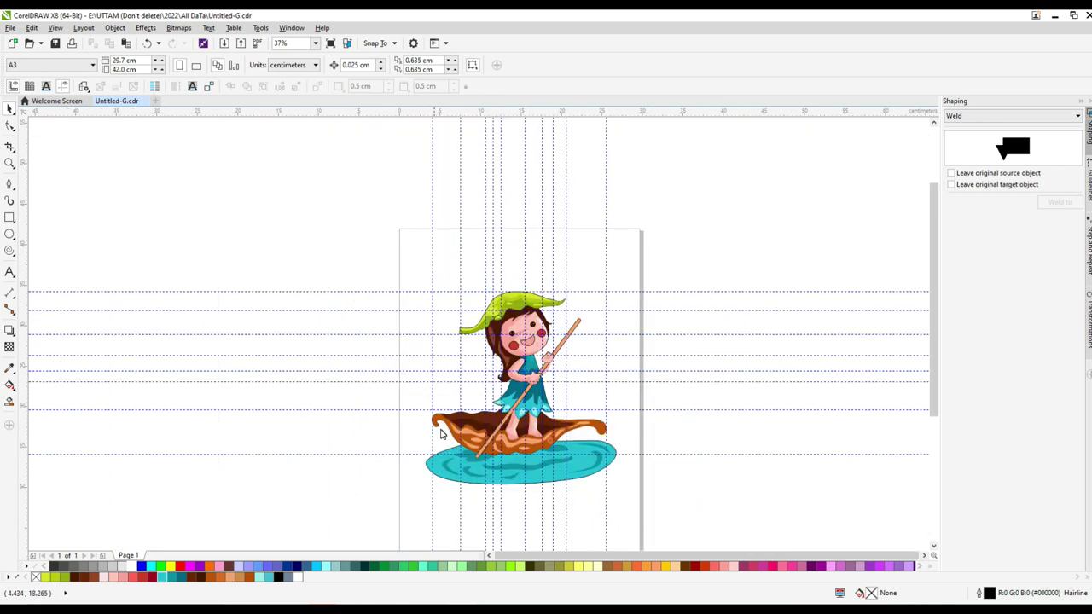
# Draw a closed curved highlight with the Bézier tool on the rounded, down-curling end of the boat
pyautogui.scroll(4, 567, 450)
pyautogui.click(87, 494)
pyautogui.click(9, 183)
pyautogui.scroll(3, 633, 440)
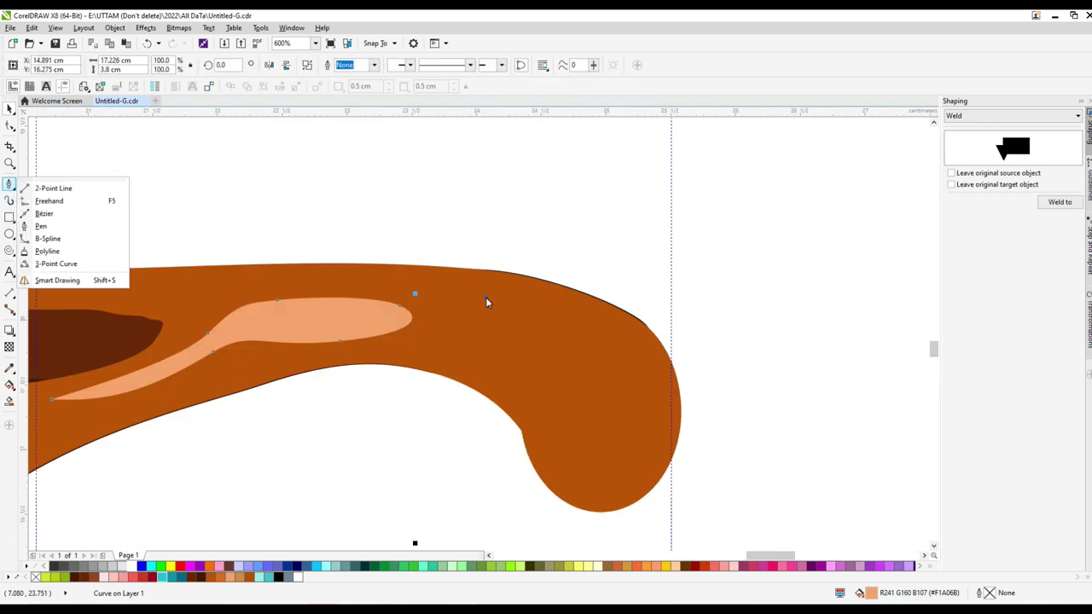
pyautogui.click(48, 214)
pyautogui.click(478, 295)
pyautogui.moveTo(642, 445); pyautogui.dragTo(541, 366)
pyautogui.click(450, 313)
# Refine the highlight on the boat's curled end by deleting surplus nodes and bending its edges to follow the curl
pyautogui.press('F10')
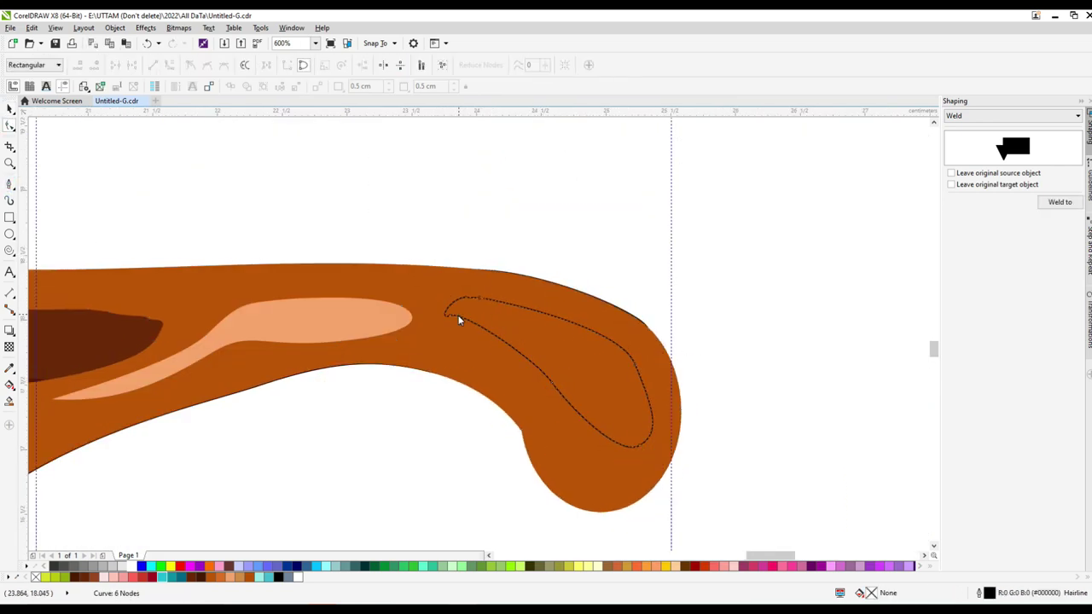
pyautogui.scroll(2, 442, 307)
pyautogui.doubleClick(633, 465)
pyautogui.scroll(-2, 633, 465)
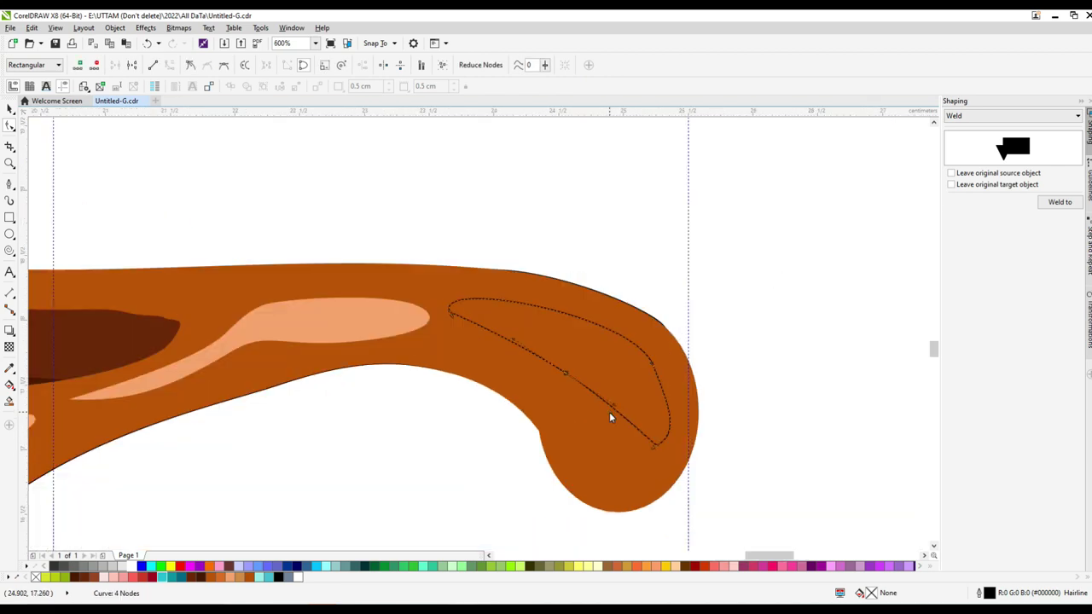
pyautogui.scroll(4, 461, 322)
pyautogui.scroll(-4, 402, 312)
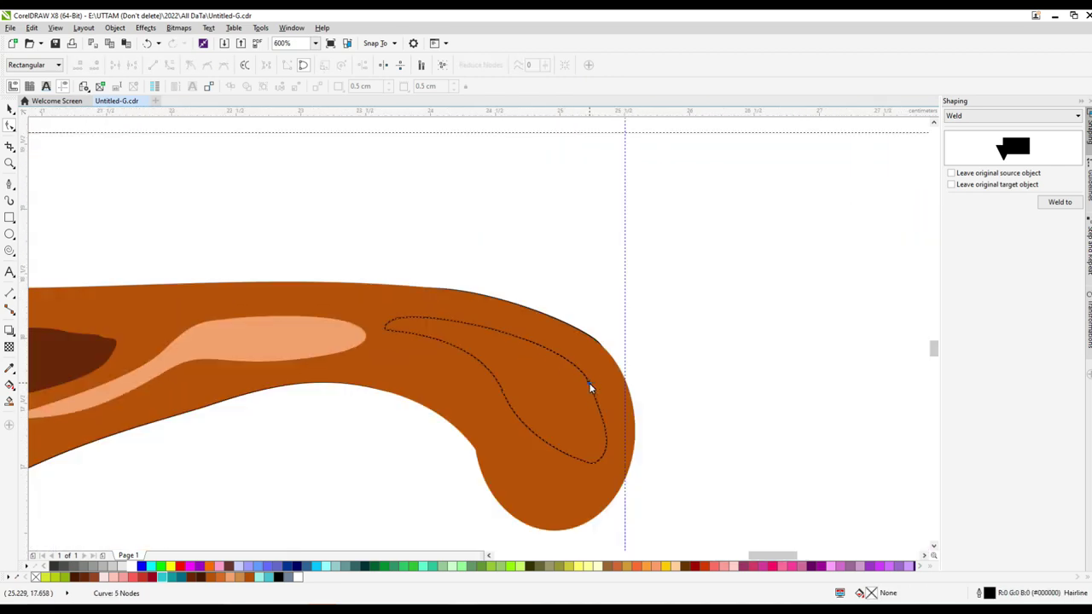
pyautogui.doubleClick(589, 385)
# Fill the highlight on the boat's curled end with light orange and remove its outline
pyautogui.press('space')
pyautogui.scroll(2, 533, 367)
pyautogui.click(231, 577)
pyautogui.press('space')
pyautogui.scroll(-2, 699, 268)
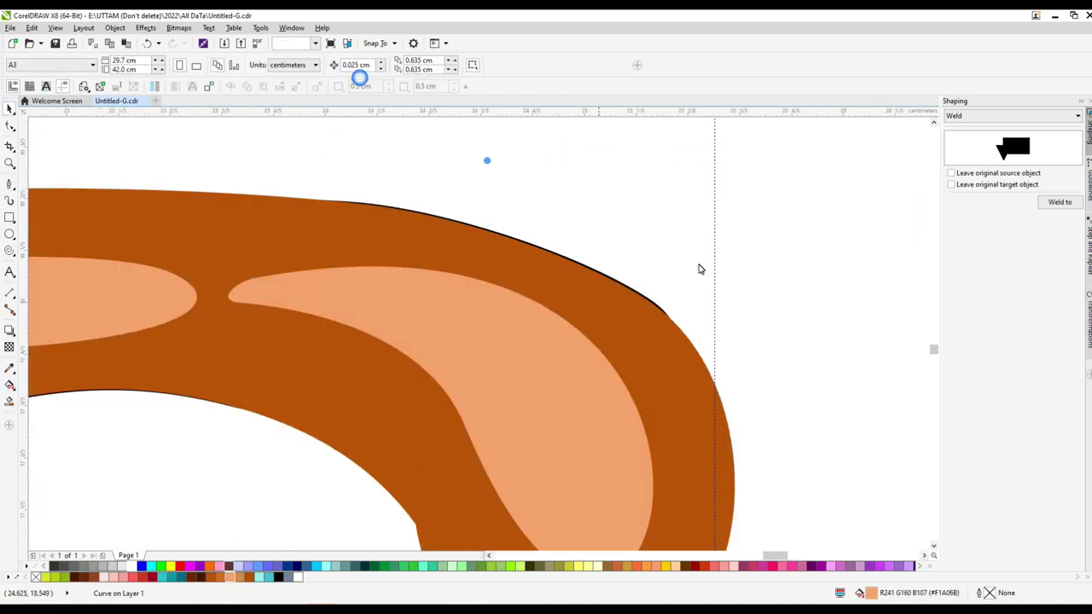
# Create a boundary shape around the whole illustration, placed behind the artwork and leaving the original objects
pyautogui.scroll(-4, 570, 244)
pyautogui.scroll(2, 346, 405)
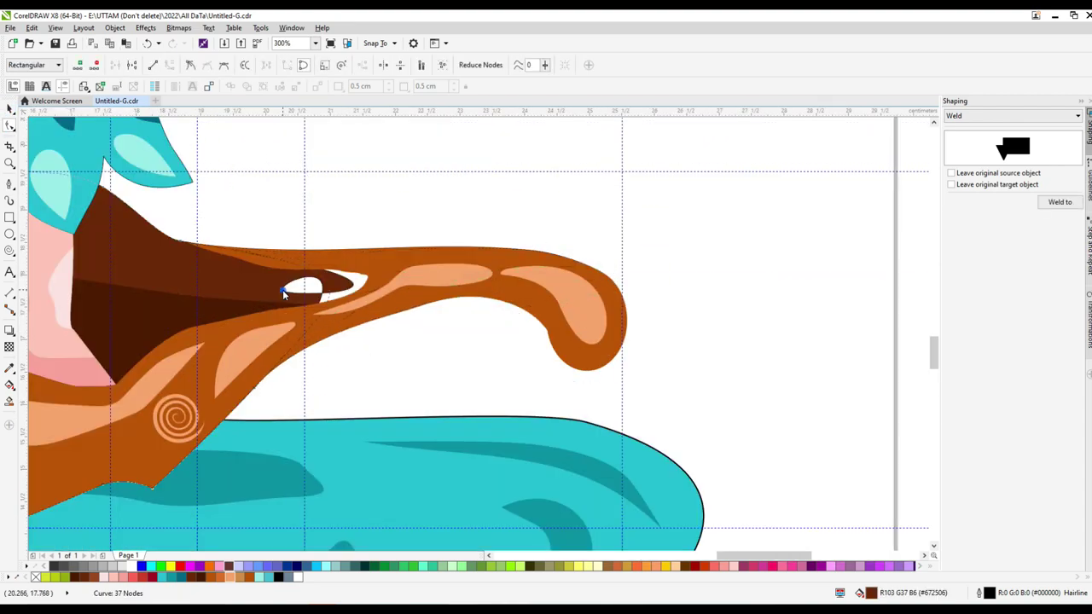
pyautogui.scroll(-5, 558, 291)
pyautogui.scroll(3, 515, 248)
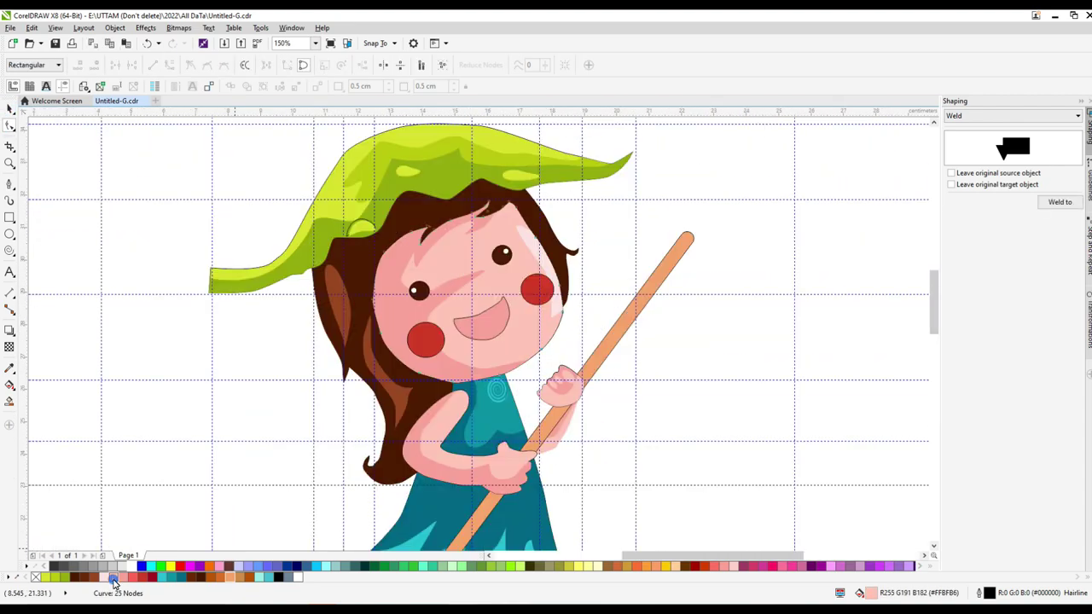
pyautogui.press('space')
pyautogui.scroll(-5, 515, 249)
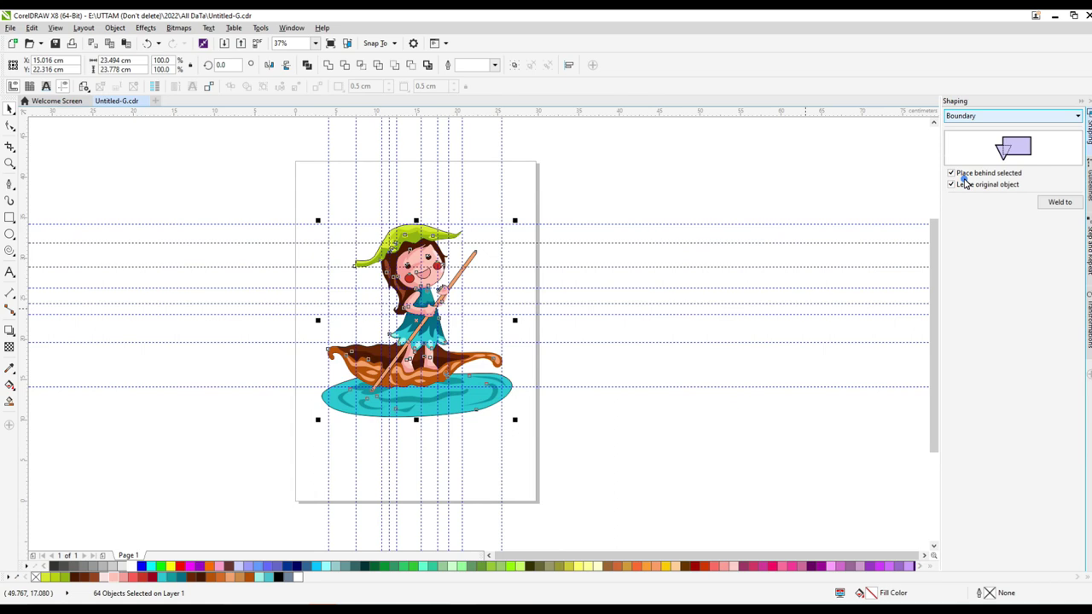
pyautogui.click(1059, 203)
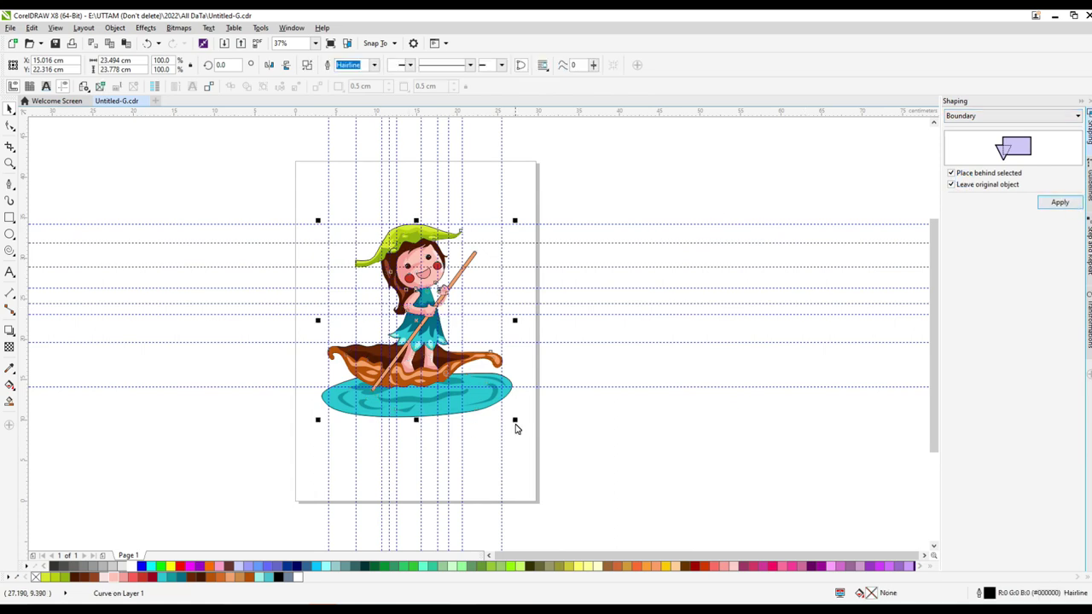
# Fill the boundary shape black, remove its outline and enlarge it to about 25.1 by 24.5 cm behind the artwork
pyautogui.click(72, 578)
pyautogui.scroll(5, 331, 190)
pyautogui.scroll(4, 346, 333)
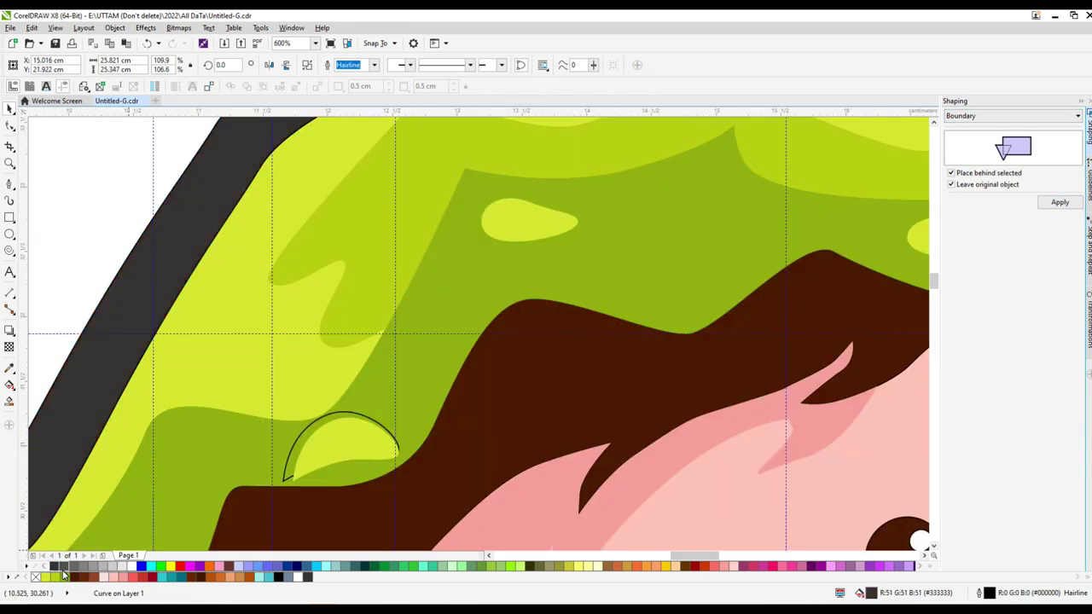
pyautogui.scroll(-4, 542, 341)
pyautogui.scroll(-3, 542, 341)
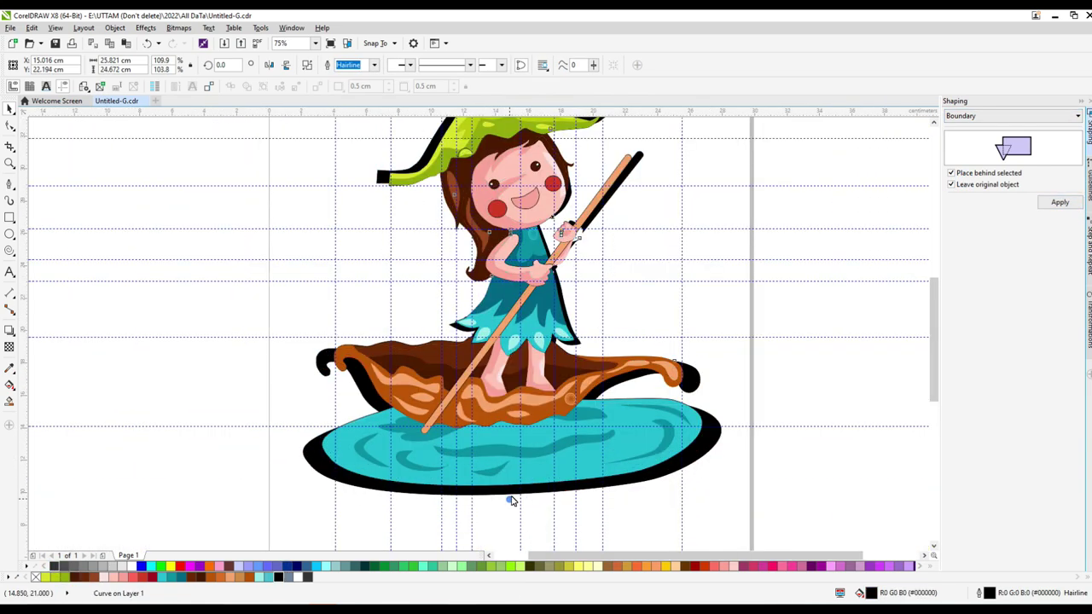
pyautogui.scroll(4, 516, 490)
pyautogui.scroll(-4, 516, 490)
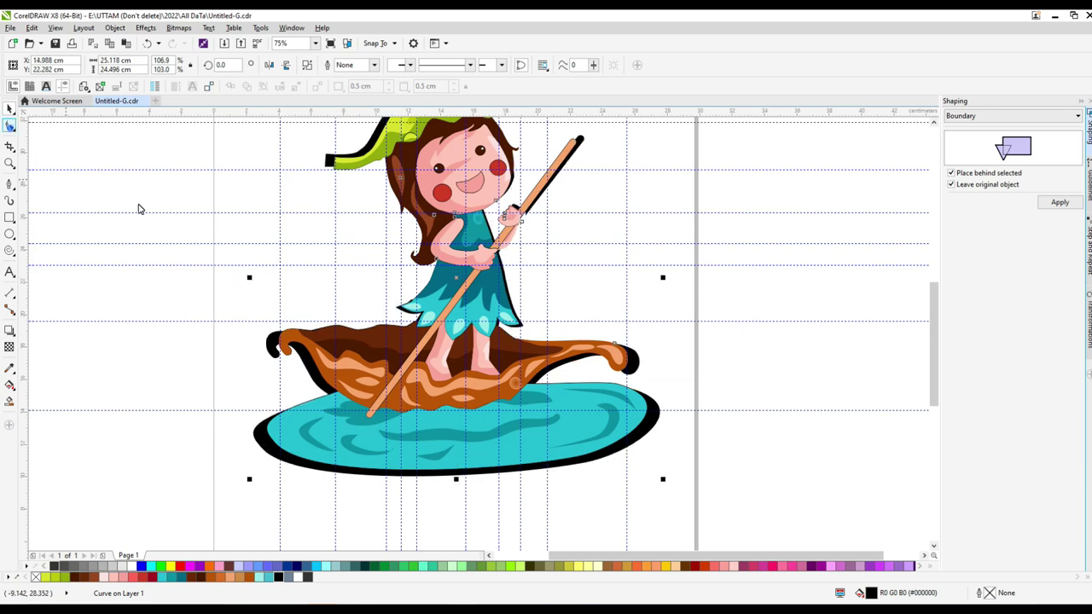
# Reshape the black backing outward around the boat's left curled end and along its upper rim
pyautogui.press('F10')
pyautogui.scroll(4, 256, 430)
pyautogui.moveTo(321, 412); pyautogui.dragTo(320, 412)
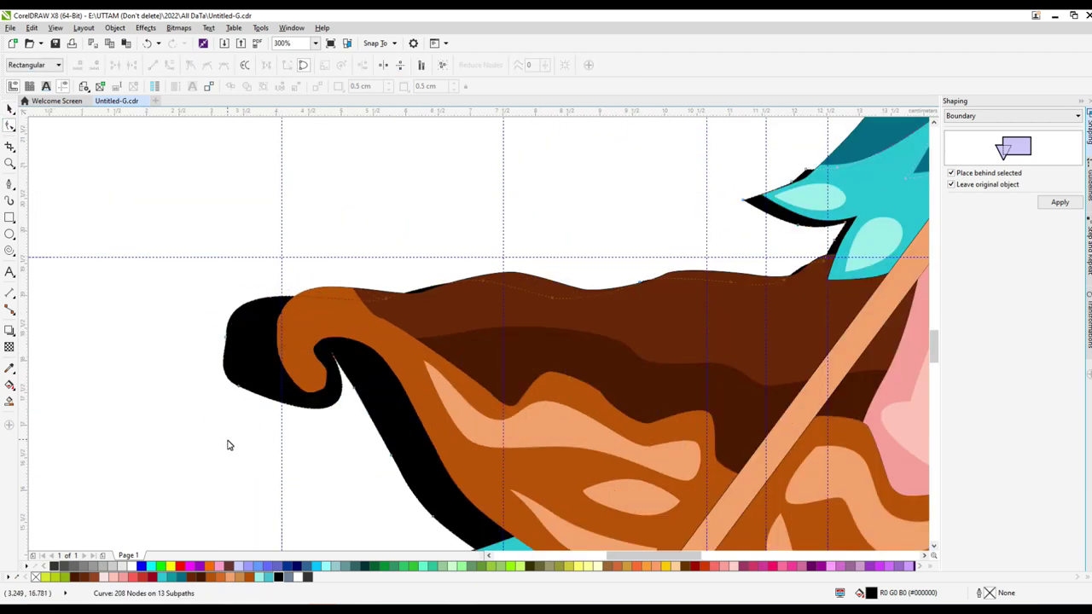
pyautogui.moveTo(222, 340); pyautogui.dragTo(189, 342)
pyautogui.scroll(-3, 189, 342)
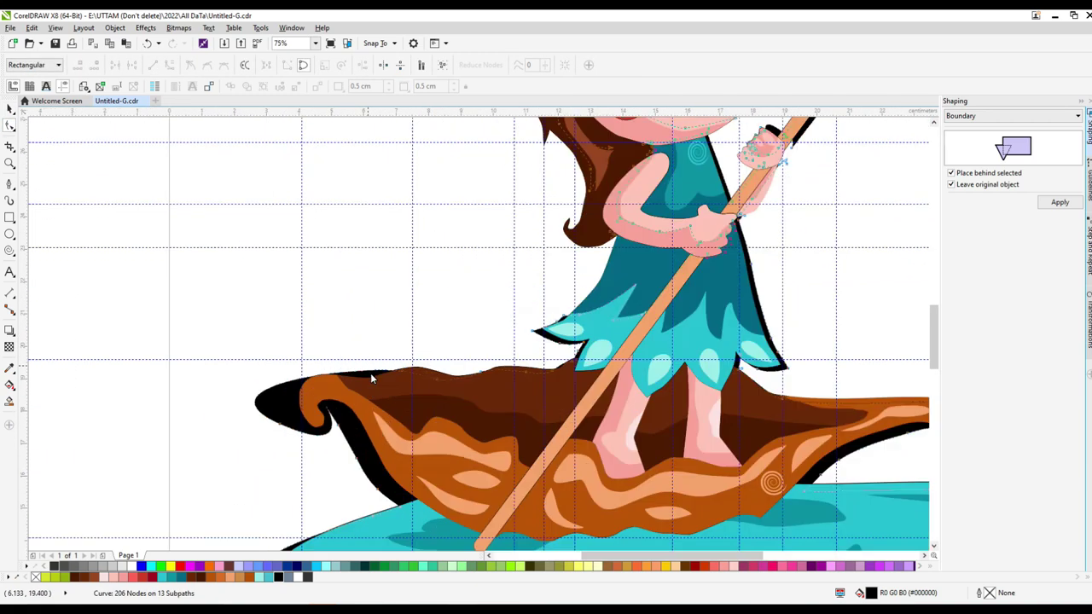
pyautogui.scroll(3, 370, 372)
pyautogui.moveTo(436, 380); pyautogui.dragTo(432, 355)
# Refine the black backing on the inside of the boat's left curl so that it follows the hook, deleting a surplus node from the boat
pyautogui.click(137, 432)
pyautogui.moveTo(177, 409); pyautogui.dragTo(314, 491)
pyautogui.scroll(4, 302, 480)
pyautogui.click(210, 514)
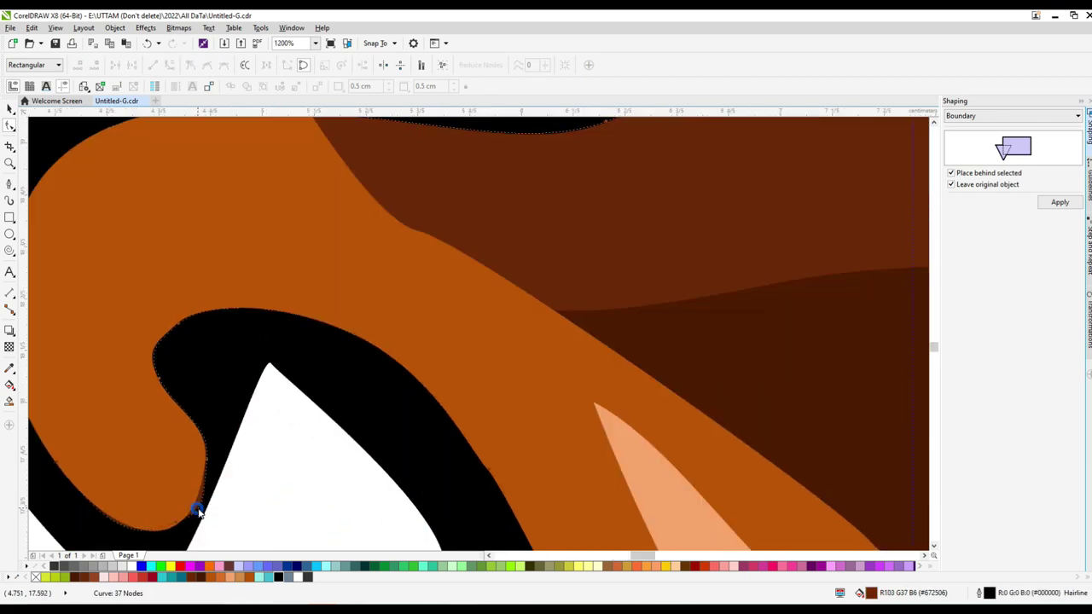
pyautogui.scroll(-4, 167, 502)
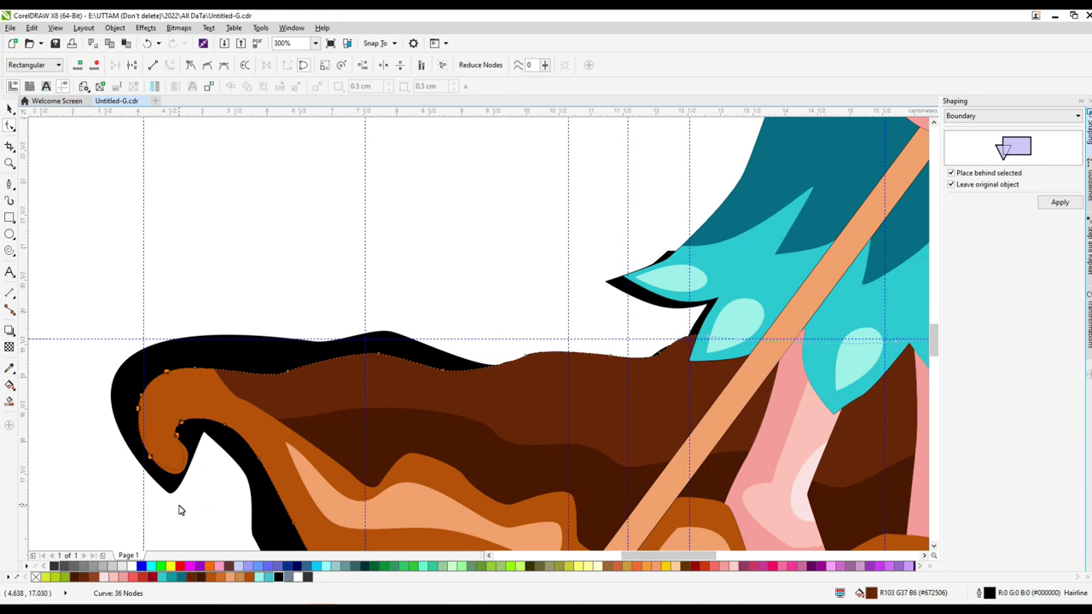
pyautogui.scroll(4, 93, 383)
pyautogui.scroll(-4, 199, 458)
pyautogui.scroll(2, 273, 475)
pyautogui.click(256, 523)
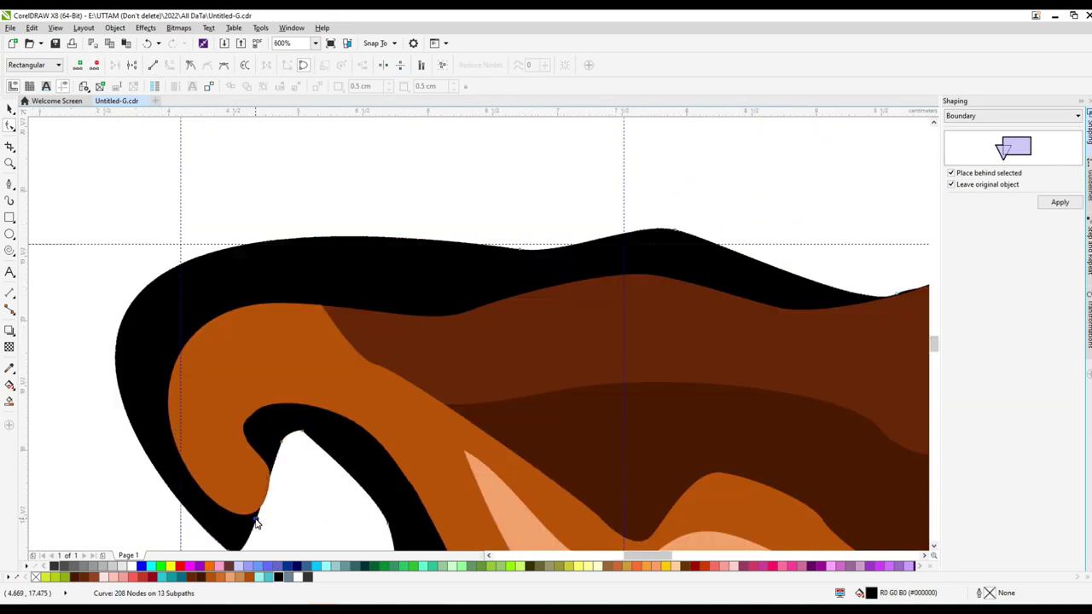
pyautogui.scroll(-2, 243, 499)
pyautogui.scroll(-2, 305, 335)
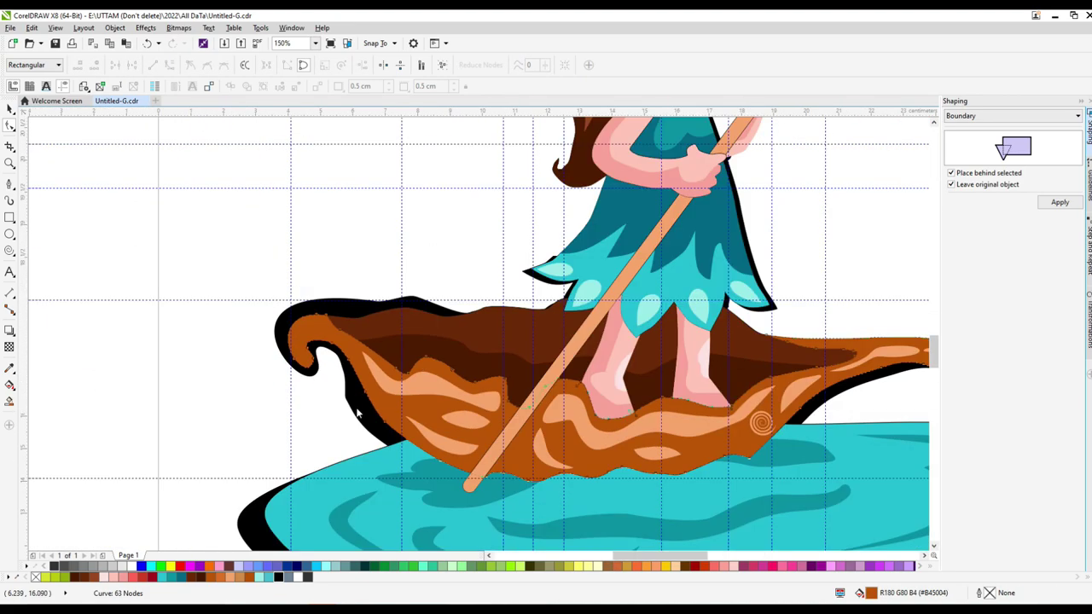
# Reshape the black backing at the corner where the lower left hull meets the pond
pyautogui.scroll(1, 455, 500)
pyautogui.scroll(1, 451, 463)
pyautogui.doubleClick(451, 463)
pyautogui.scroll(-1, 506, 440)
pyautogui.scroll(2, 507, 439)
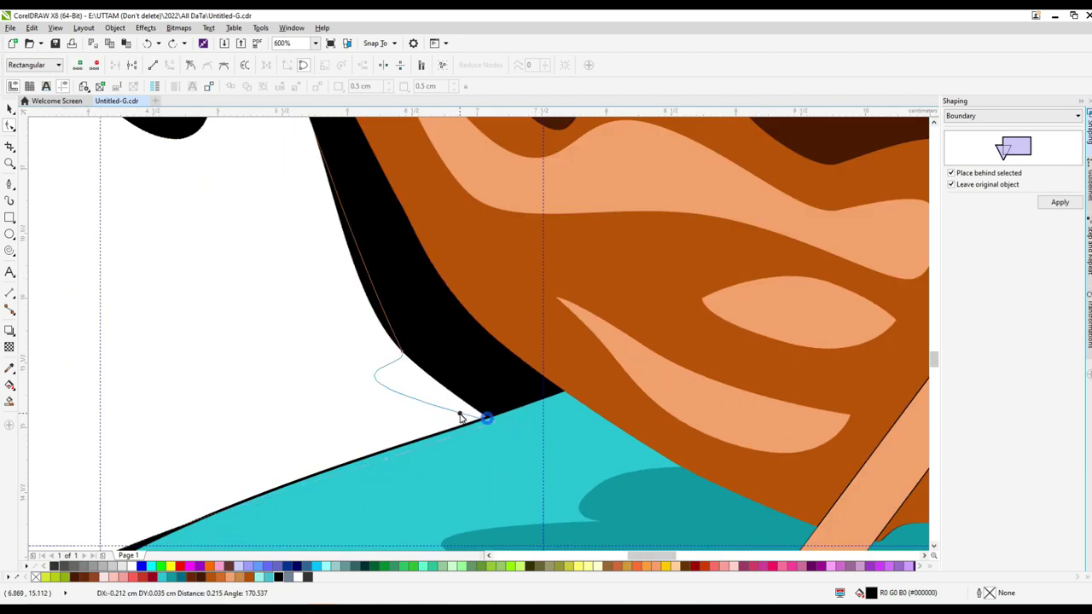
pyautogui.scroll(-2, 463, 414)
pyautogui.scroll(2, 495, 434)
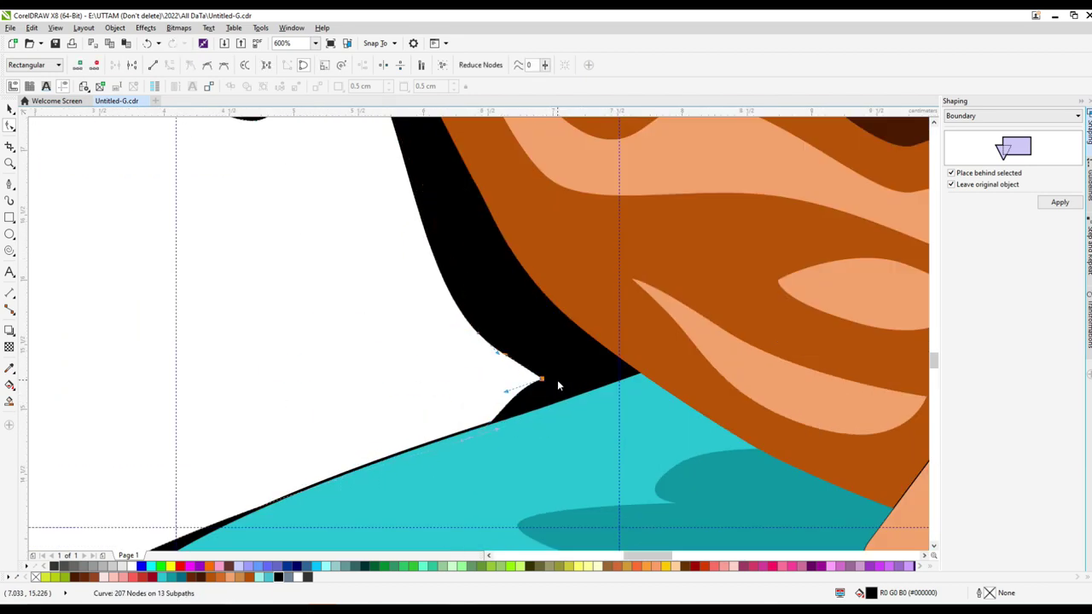
pyautogui.scroll(-1, 557, 385)
pyautogui.moveTo(548, 381); pyautogui.dragTo(494, 388)
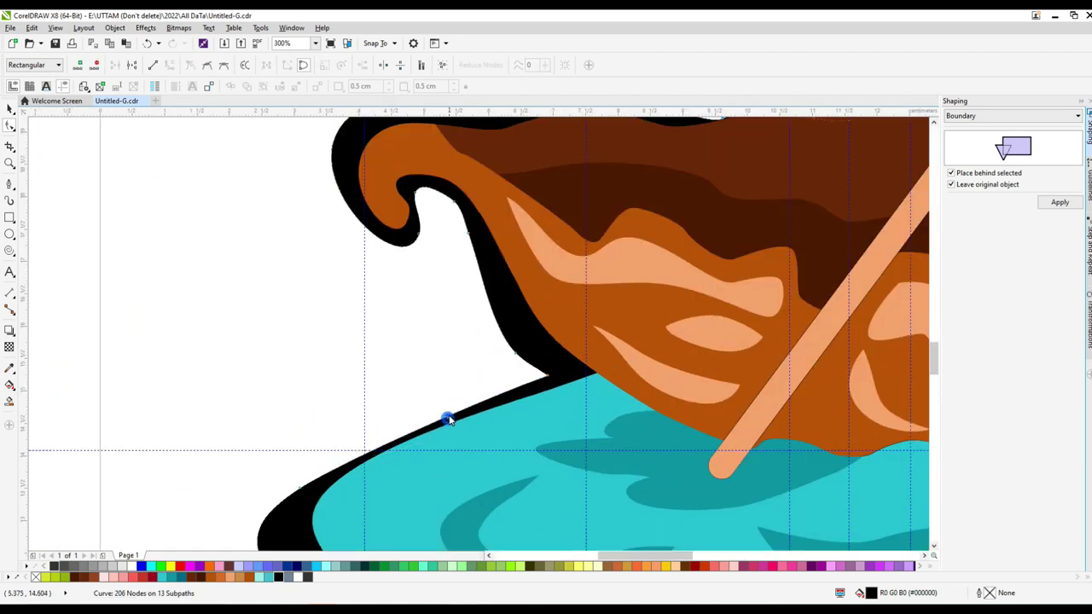
# Narrow the black backing along the boat's left hull side and delete a surplus node
pyautogui.scroll(1, 450, 420)
pyautogui.scroll(1, 515, 351)
pyautogui.moveTo(597, 449); pyautogui.dragTo(666, 434)
pyautogui.scroll(-2, 504, 334)
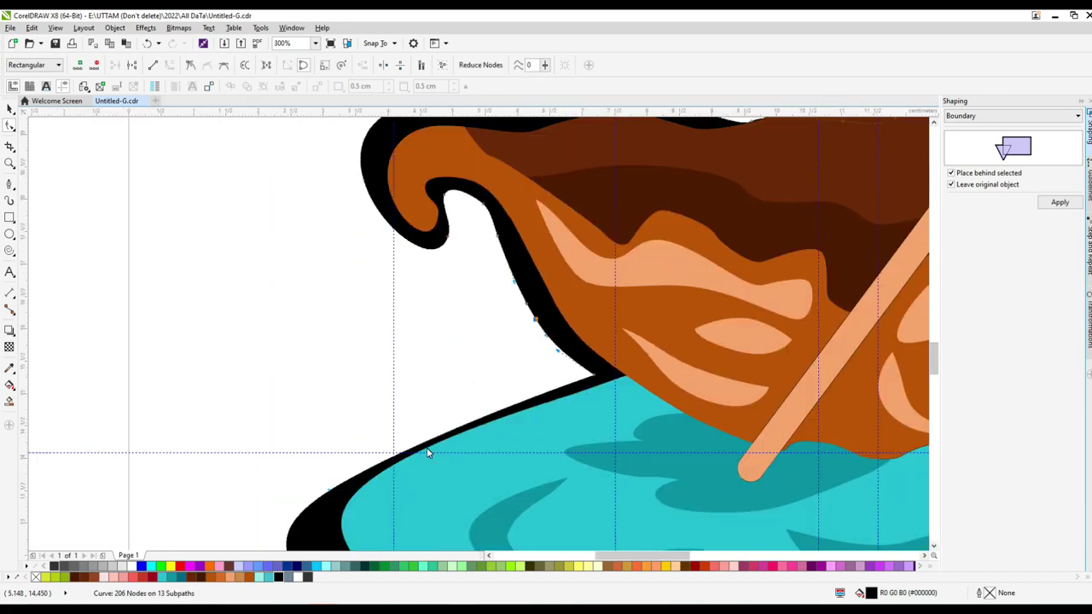
pyautogui.press('Delete')
# Reshape the black backing in the gap under the boat's right arm and thicken it along the pond's upper right edge
pyautogui.scroll(-3, 349, 484)
pyautogui.scroll(3, 616, 466)
pyautogui.scroll(1, 358, 486)
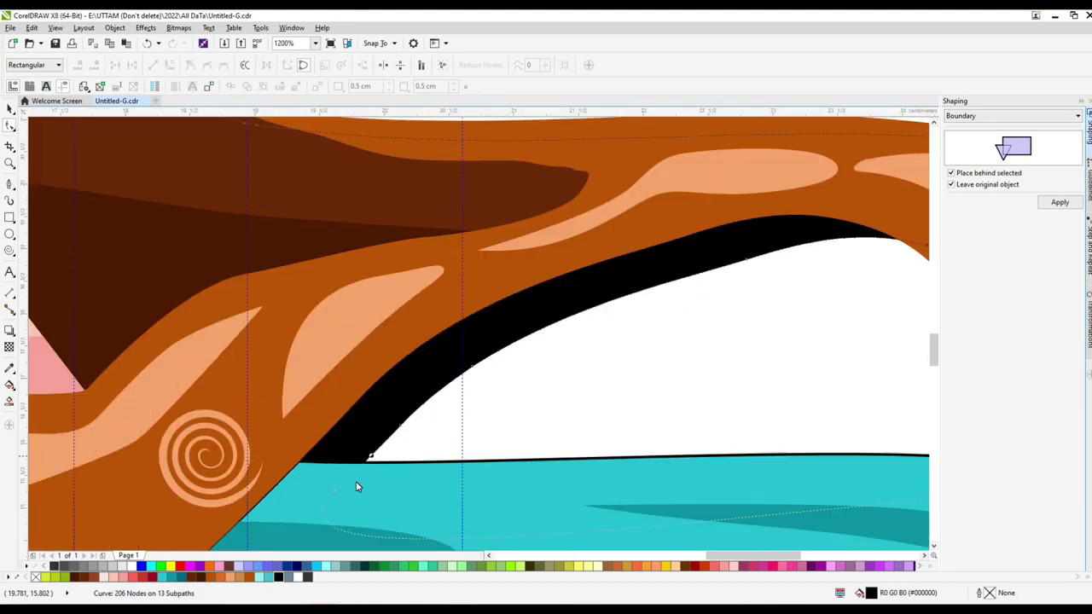
pyautogui.scroll(-1, 361, 469)
pyautogui.press('Delete')
pyautogui.moveTo(409, 450); pyautogui.dragTo(367, 460)
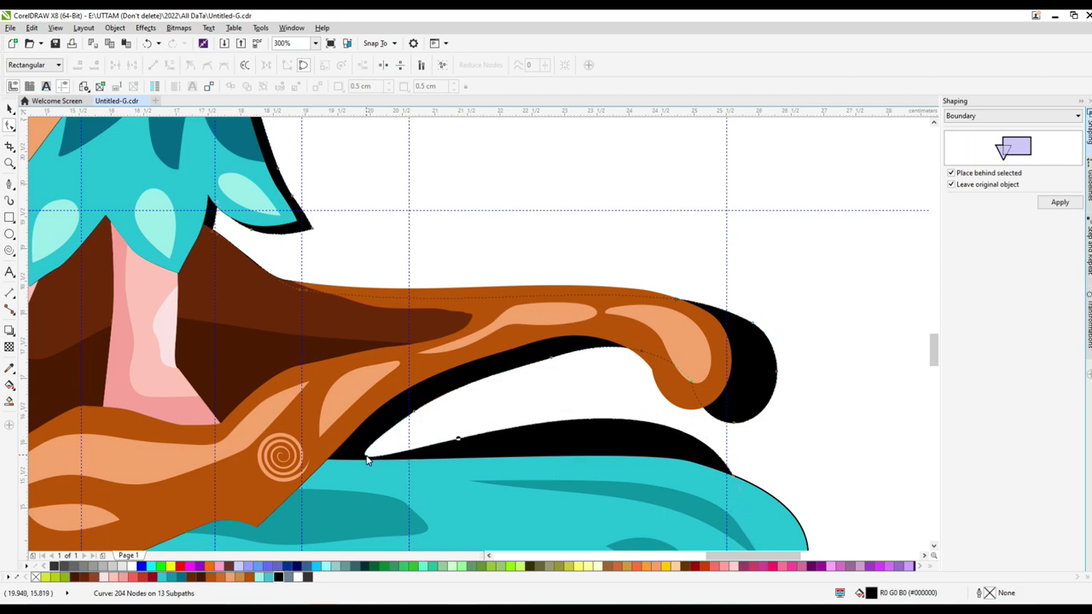
pyautogui.scroll(-2, 680, 435)
pyautogui.scroll(2, 679, 446)
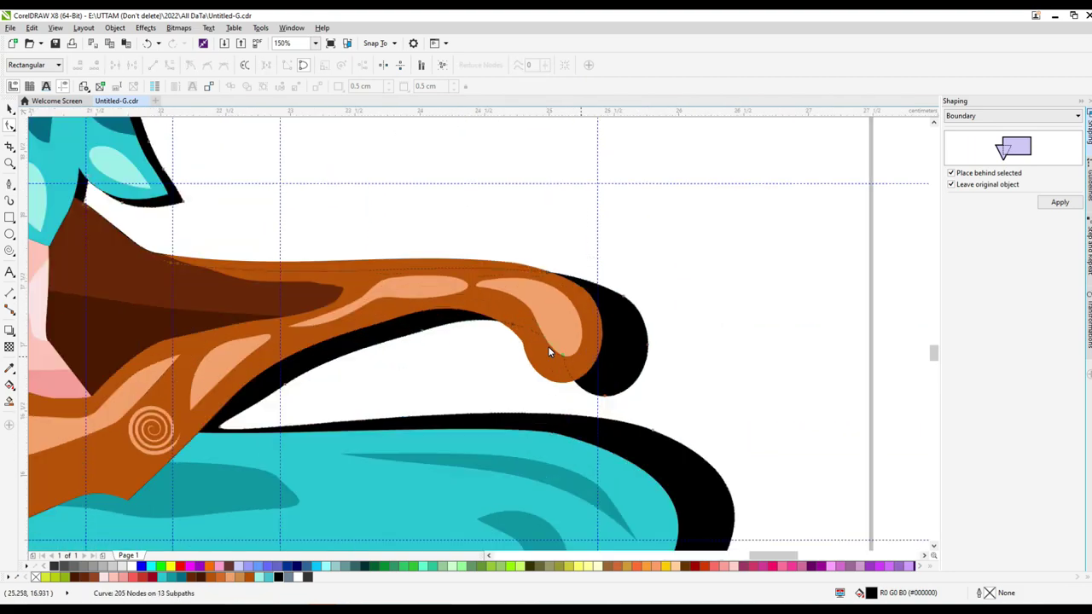
# Reshape the black backing around the boat's right curled end, covering its inner curve and upper edge
pyautogui.scroll(1, 548, 348)
pyautogui.doubleClick(629, 435)
pyautogui.scroll(-1, 656, 424)
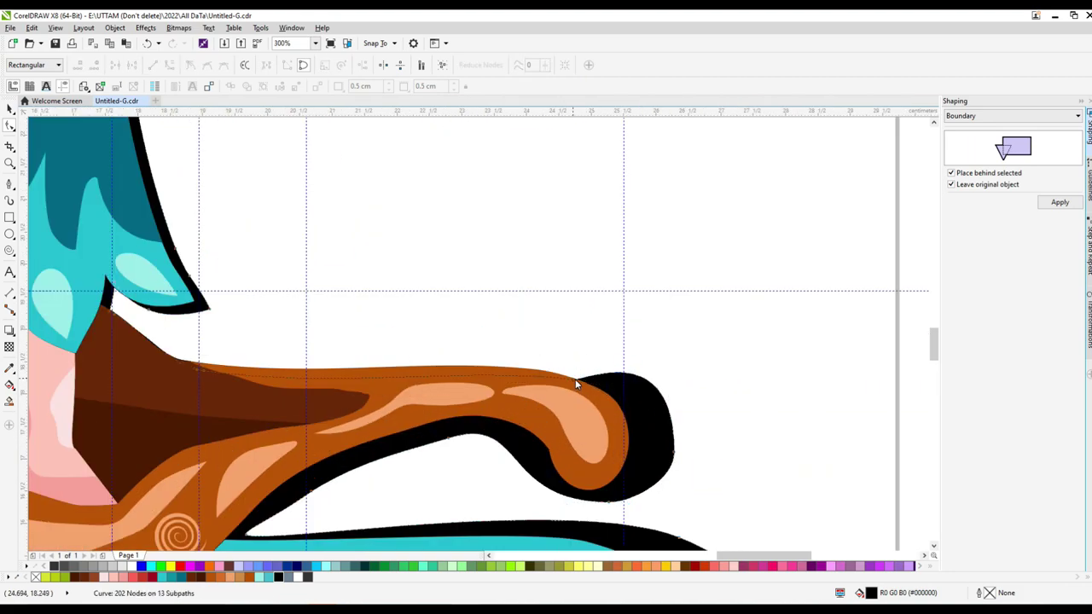
pyautogui.scroll(2, 419, 408)
pyautogui.moveTo(418, 408); pyautogui.dragTo(399, 348)
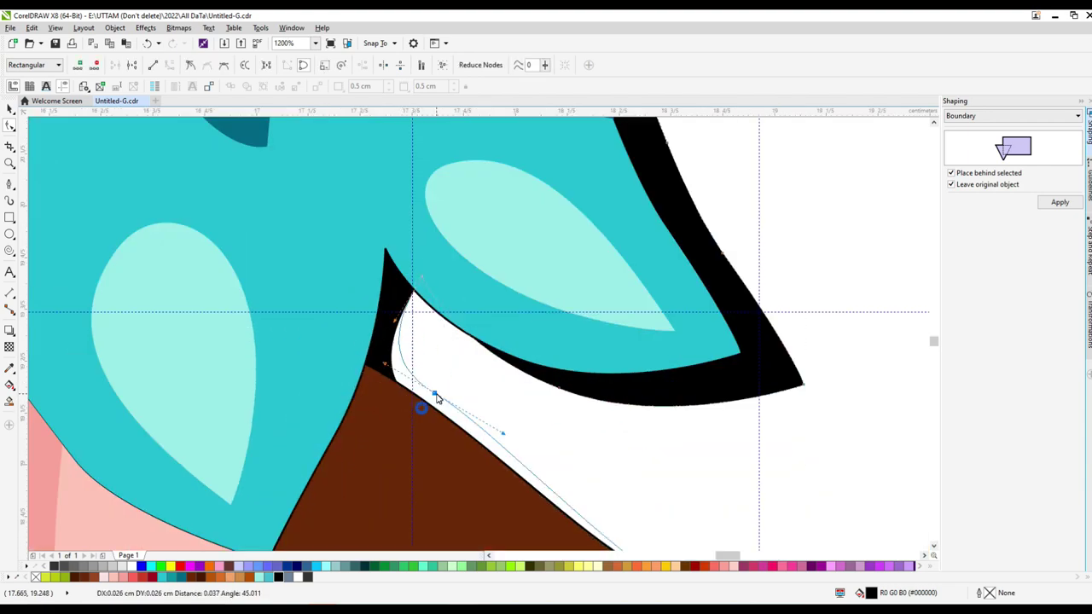
# Reshape the black backing in the narrow gap between the dress's right hem petal and the boat's rim
pyautogui.scroll(-3, 435, 396)
pyautogui.moveTo(435, 396); pyautogui.dragTo(267, 341)
pyautogui.scroll(3, 480, 429)
pyautogui.scroll(2, 268, 341)
pyautogui.scroll(-1, 378, 299)
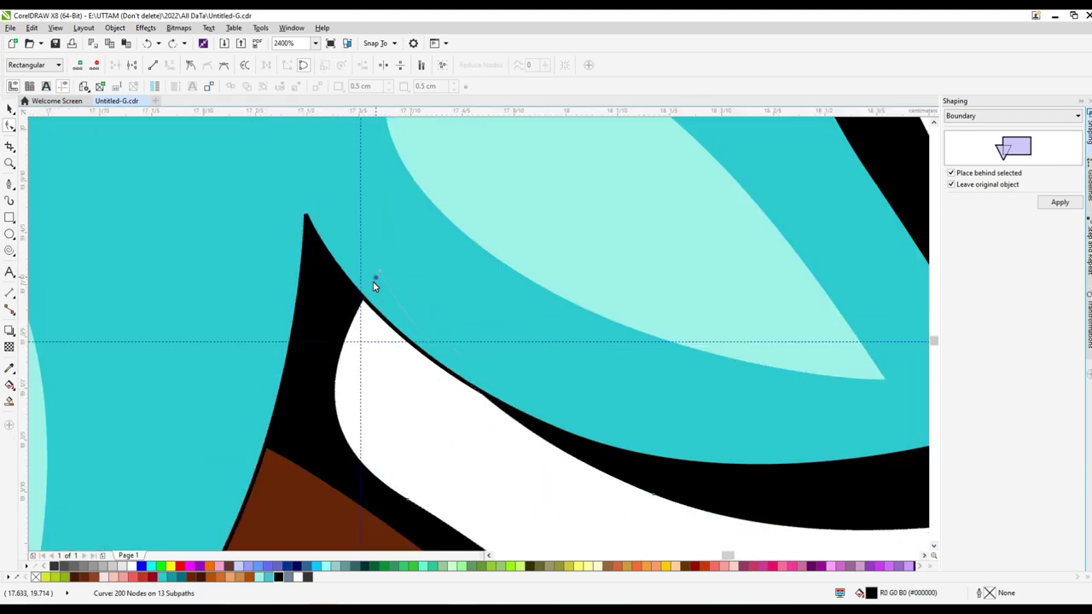
pyautogui.scroll(1, 300, 414)
pyautogui.moveTo(368, 295); pyautogui.dragTo(310, 382)
pyautogui.scroll(-1, 300, 414)
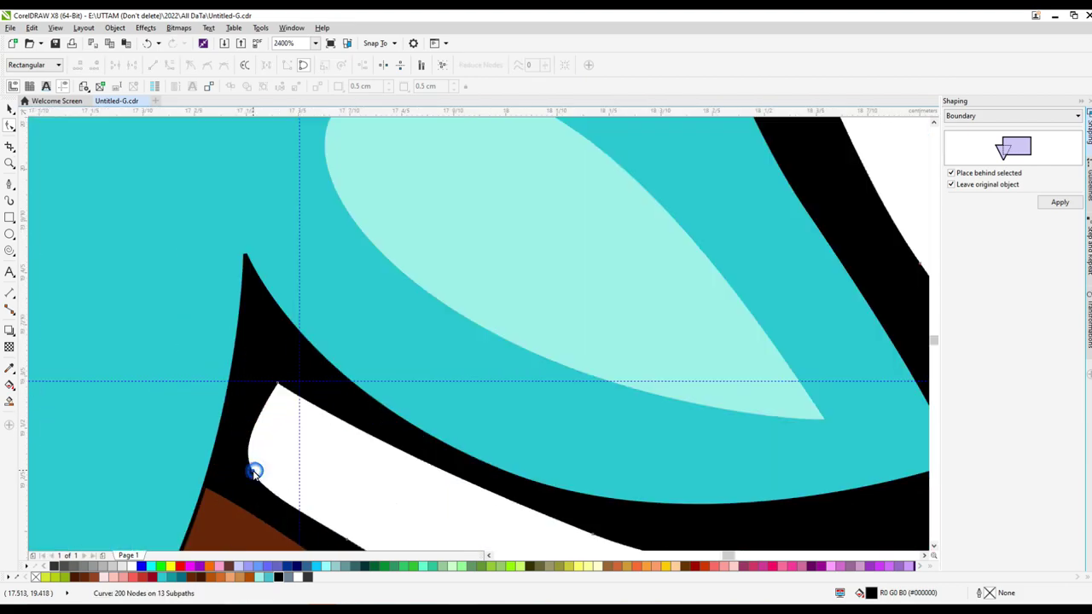
# Reshape the black backing between the dress's shoulder and the raised hand
pyautogui.scroll(-4, 250, 441)
pyautogui.click(375, 312)
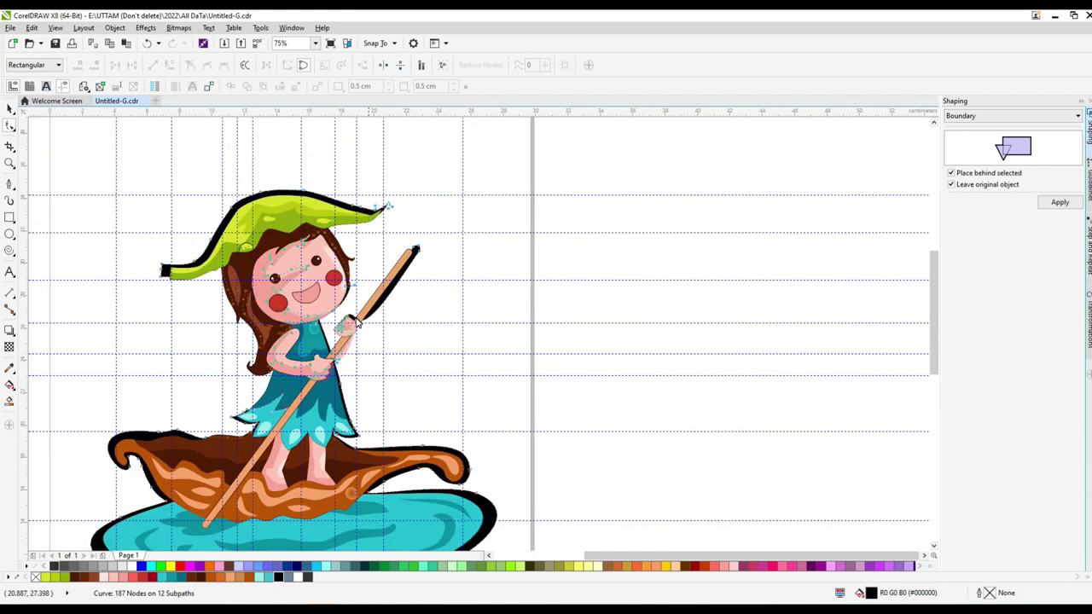
pyautogui.scroll(1, 284, 401)
pyautogui.moveTo(284, 401); pyautogui.dragTo(290, 346)
pyautogui.scroll(-4, 307, 399)
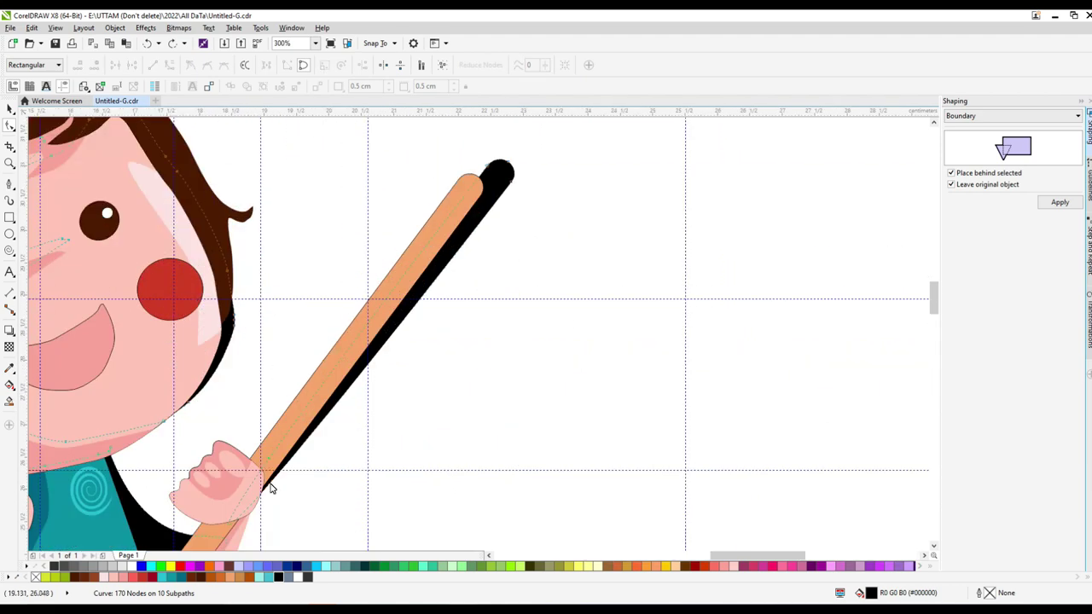
# Make a wider black copy of the pole and place it behind the pole as its backing
pyautogui.scroll(2, 359, 331)
pyautogui.hotkey('ctrl', 'z')
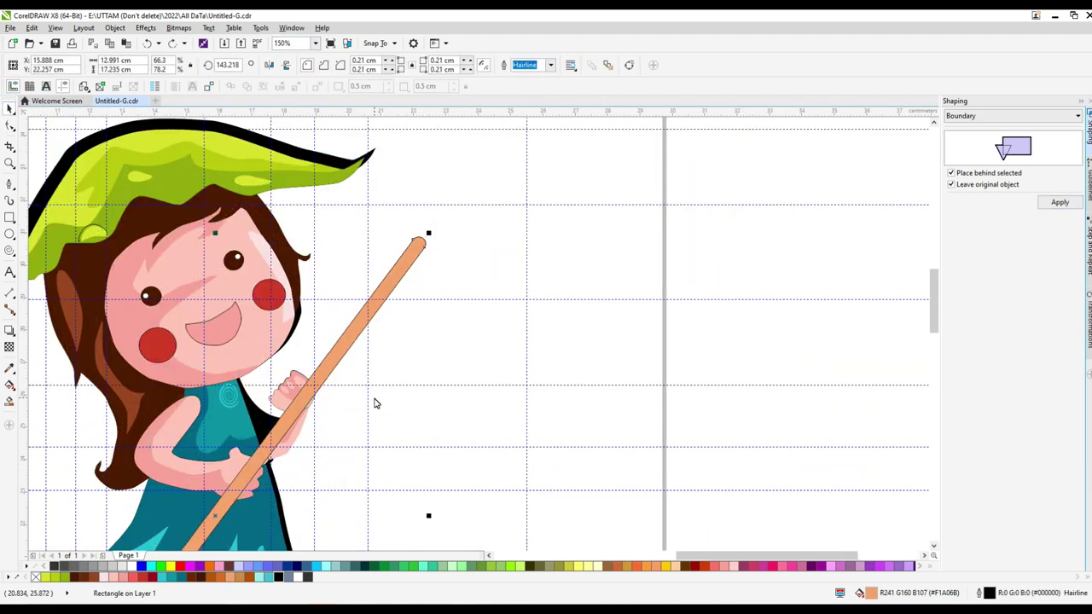
pyautogui.hotkey('ctrl', 'shift', 'z')
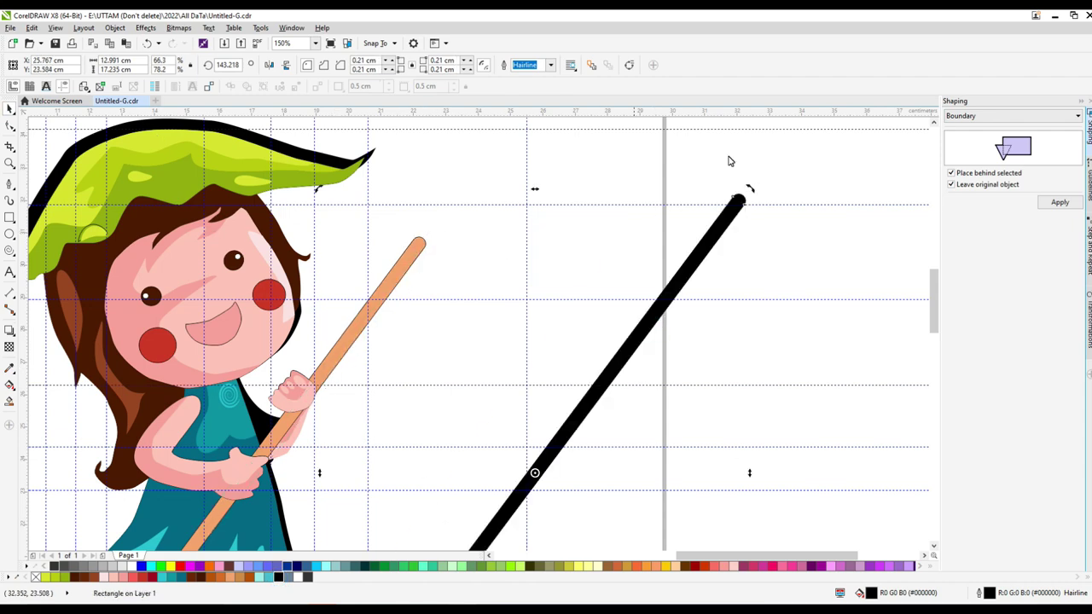
pyautogui.moveTo(539, 164); pyautogui.dragTo(539, 164)
pyautogui.hotkey('ctrl', 'z')
pyautogui.moveTo(657, 311); pyautogui.dragTo(339, 338)
pyautogui.scroll(5, 414, 224)
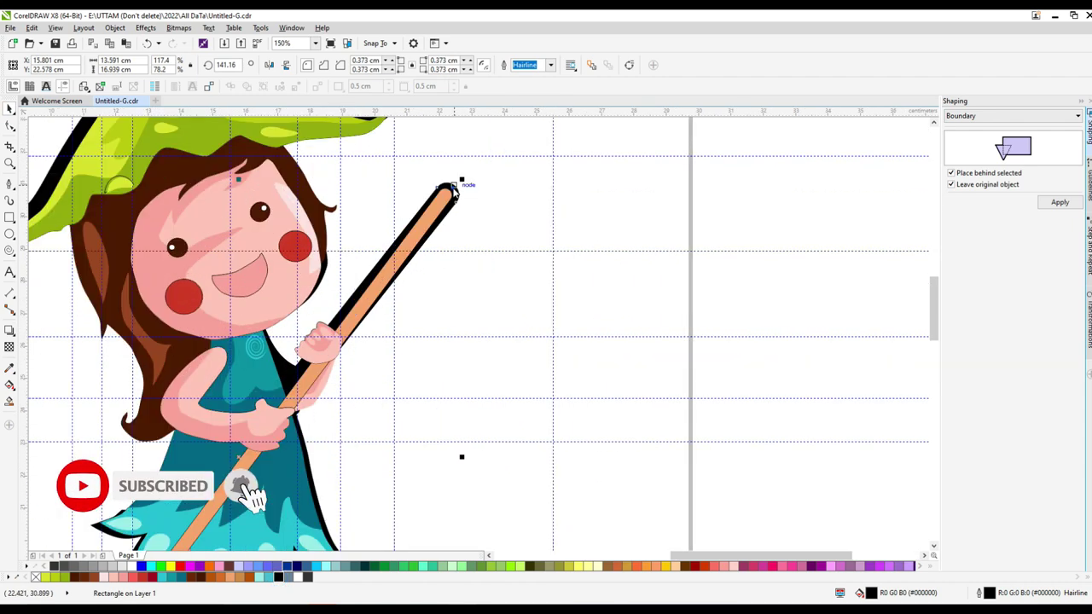
pyautogui.scroll(-2, 276, 319)
# Extend the black backing around the outer side and elbow of the raised forearm, bending it parallel to the arm
pyautogui.press('F10')
pyautogui.click(273, 258)
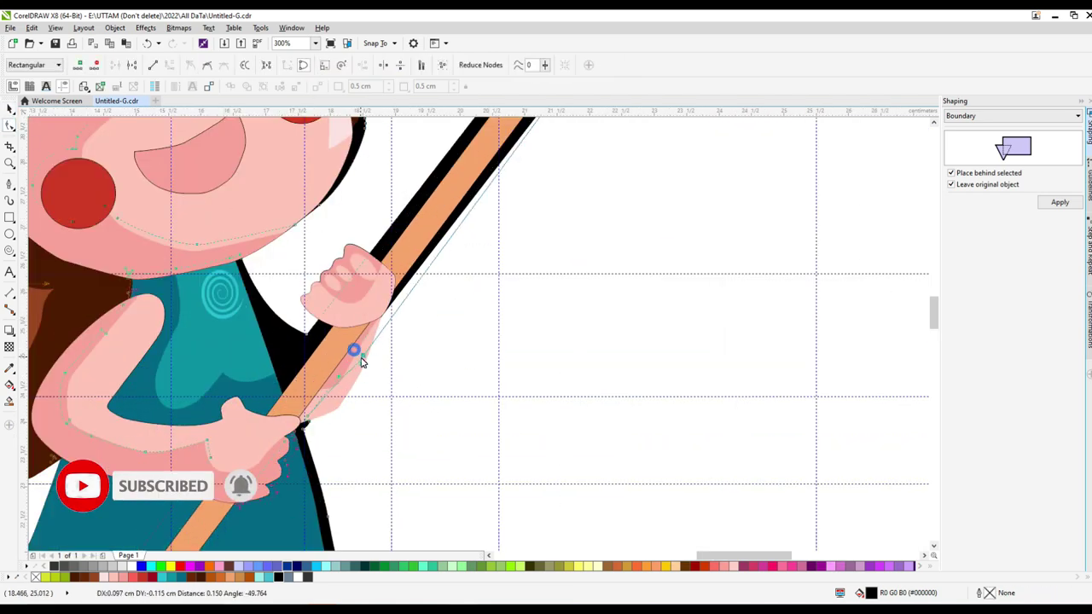
pyautogui.scroll(2, 312, 401)
pyautogui.doubleClick(410, 304)
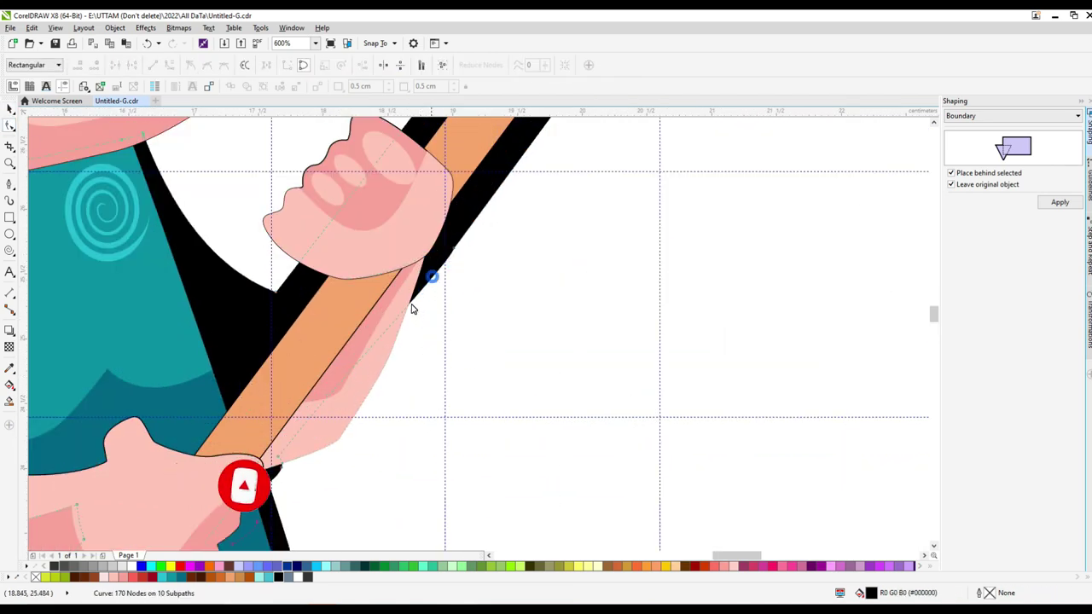
pyautogui.moveTo(409, 305); pyautogui.dragTo(300, 476)
pyautogui.scroll(4, 281, 468)
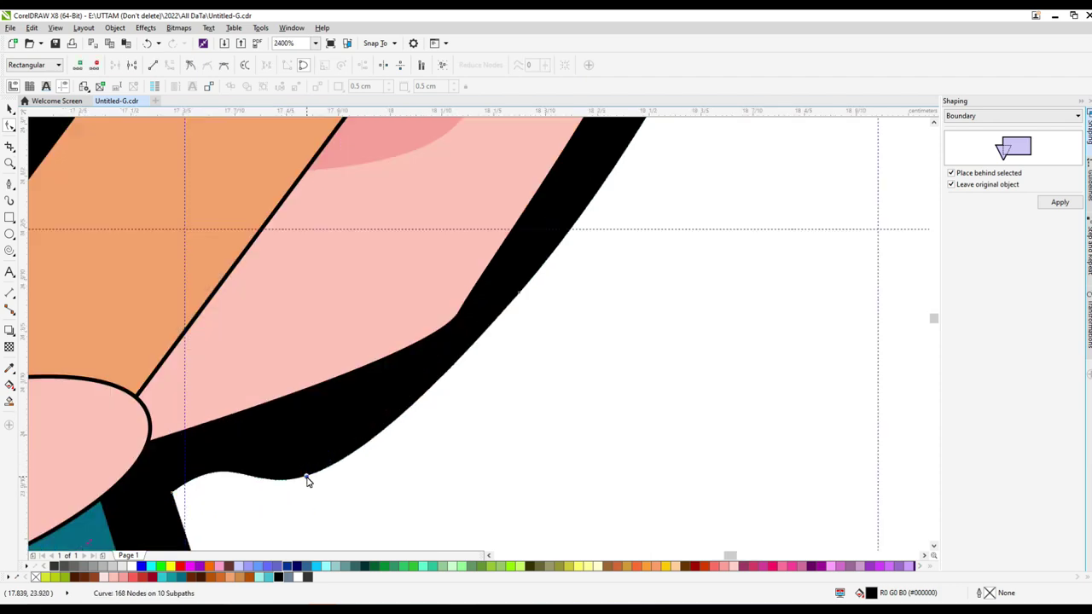
pyautogui.doubleClick(307, 478)
pyautogui.moveTo(175, 487); pyautogui.dragTo(504, 324)
pyautogui.doubleClick(488, 321)
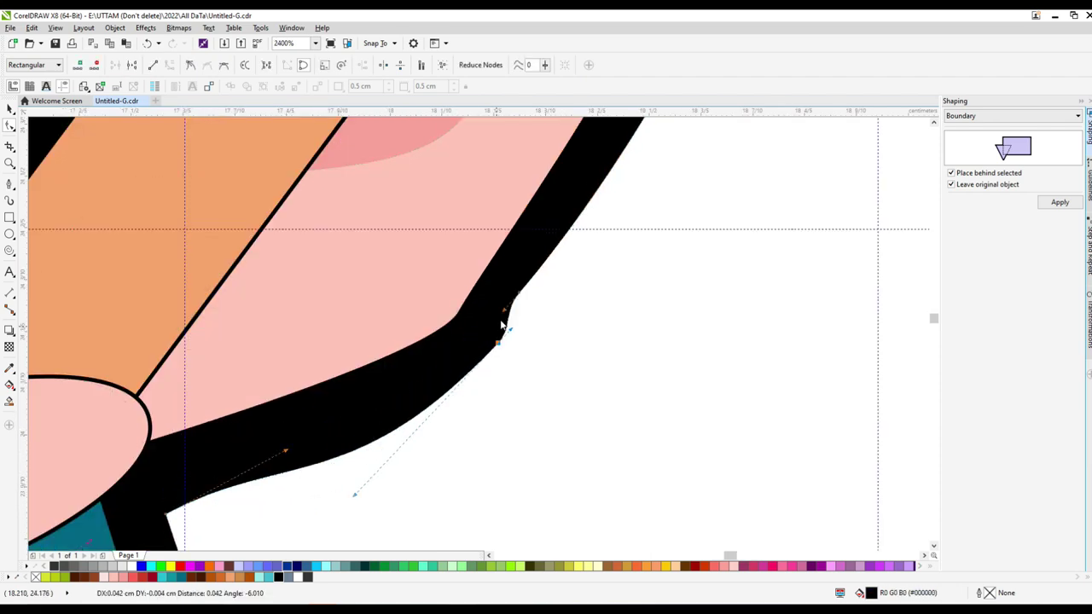
# Add a node to the black backing and pull it out beyond the finger side of the raised fist
pyautogui.scroll(-7, 504, 325)
pyautogui.scroll(4, 426, 292)
pyautogui.scroll(-1, 410, 332)
pyautogui.doubleClick(410, 332)
pyautogui.moveTo(409, 333); pyautogui.dragTo(316, 334)
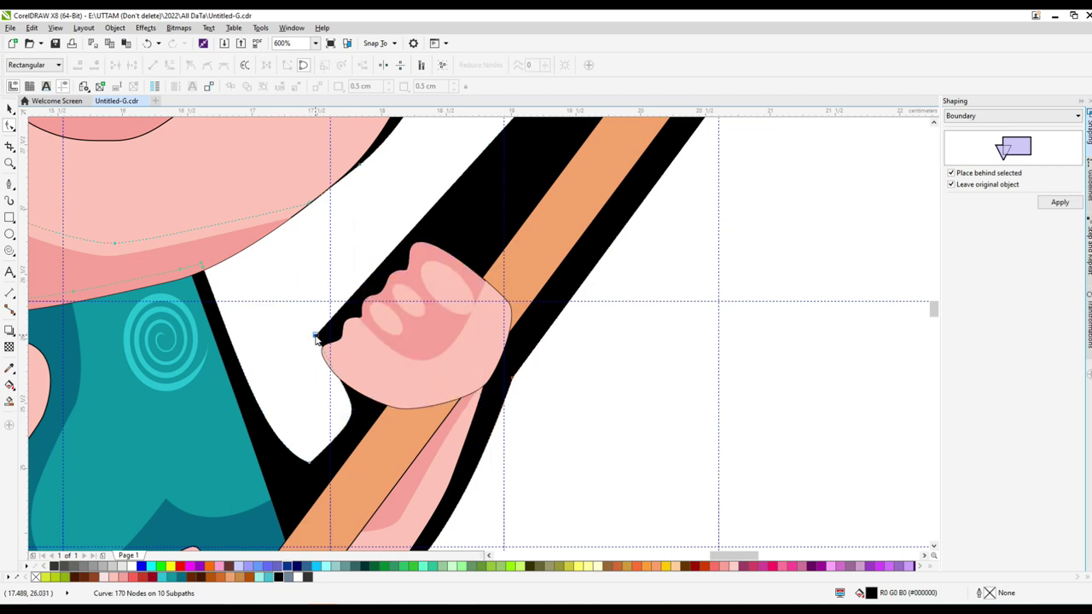
# Add nodes to the black backing and pull its segments in so it follows the knuckles of the raised fist
pyautogui.scroll(-2, 316, 336)
pyautogui.doubleClick(385, 267)
pyautogui.moveTo(384, 268); pyautogui.dragTo(331, 319)
pyautogui.scroll(1, 360, 321)
pyautogui.scroll(-1, 434, 301)
pyautogui.scroll(1, 435, 300)
pyautogui.scroll(1, 332, 319)
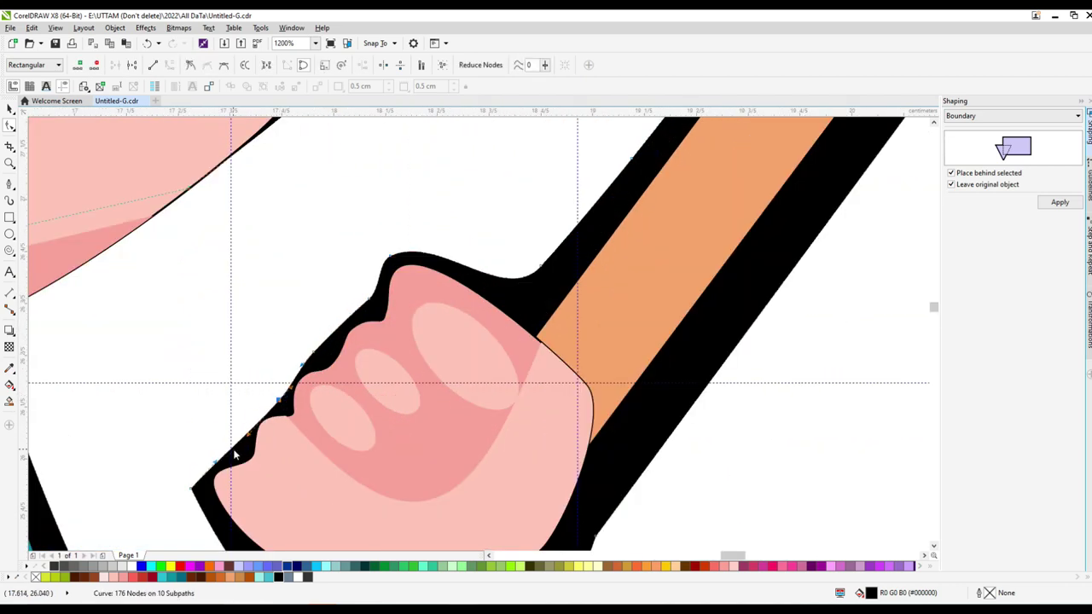
pyautogui.doubleClick(235, 454)
pyautogui.scroll(1, 273, 433)
pyautogui.doubleClick(401, 290)
pyautogui.scroll(-1, 461, 232)
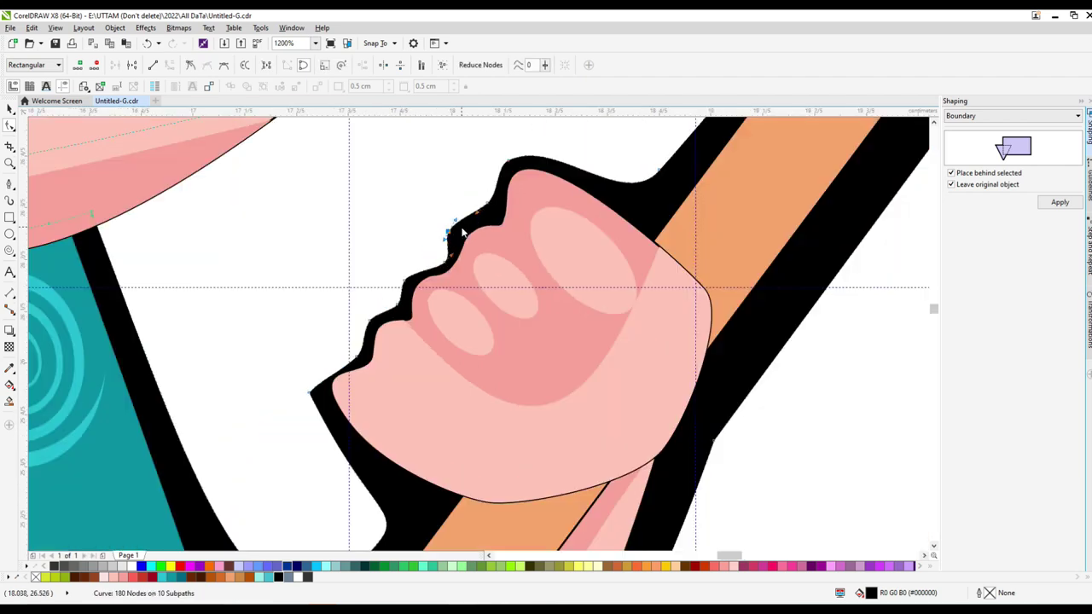
# Curve the black backing beneath the raised fist and adjust its notch between the wrist and the dress
pyautogui.scroll(-1, 309, 388)
pyautogui.doubleClick(414, 405)
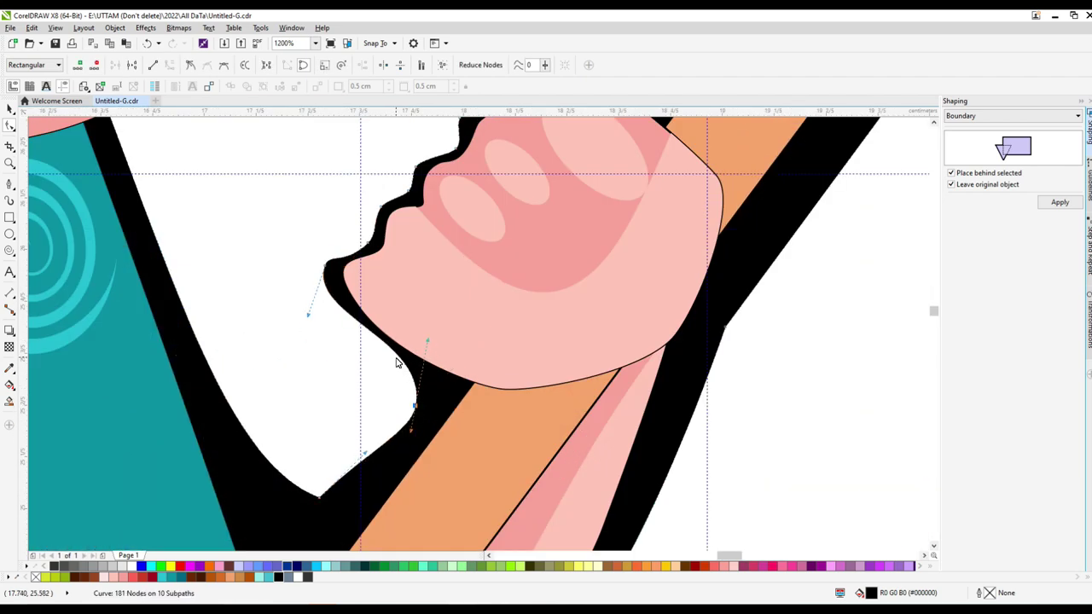
pyautogui.doubleClick(318, 498)
pyautogui.scroll(-2, 318, 498)
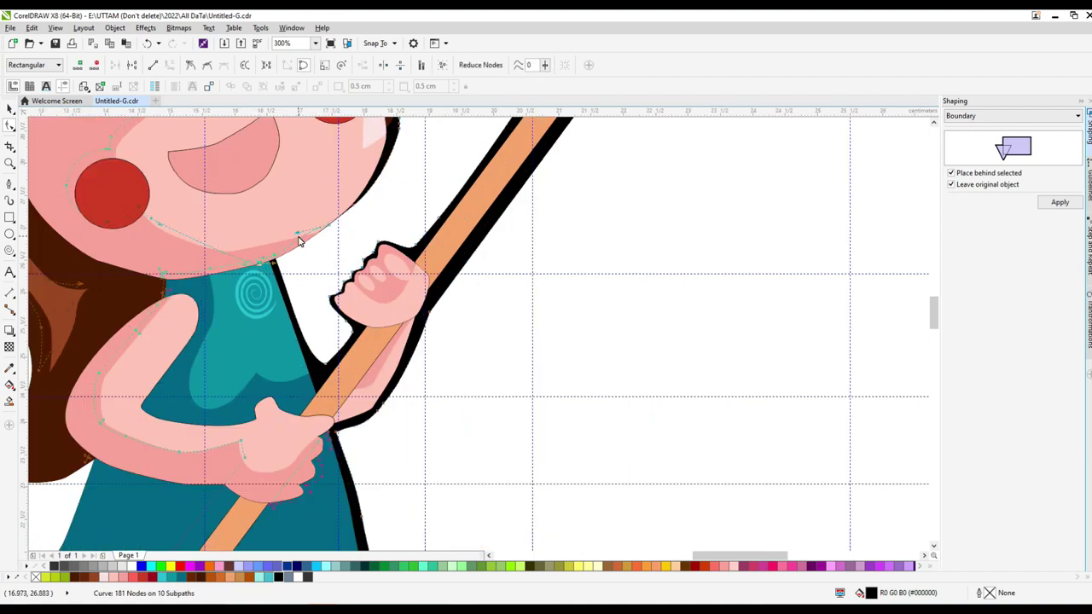
# Widen the black backing along the girl's jaw and chin and delete its surplus nodes there
pyautogui.scroll(2, 147, 222)
pyautogui.moveTo(217, 239); pyautogui.dragTo(221, 250)
pyautogui.scroll(-2, 265, 323)
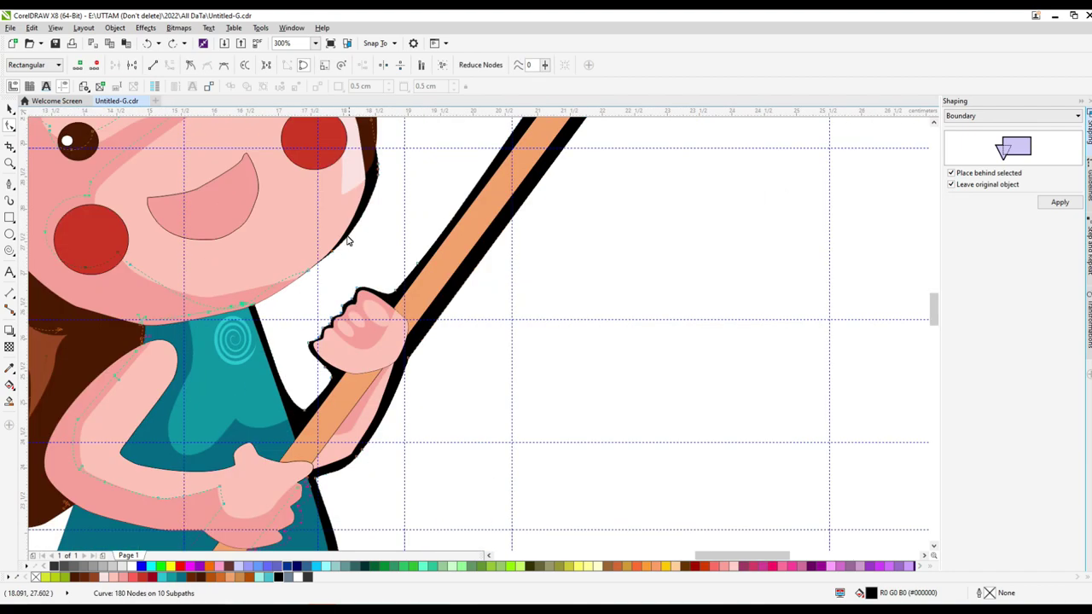
pyautogui.scroll(1, 267, 312)
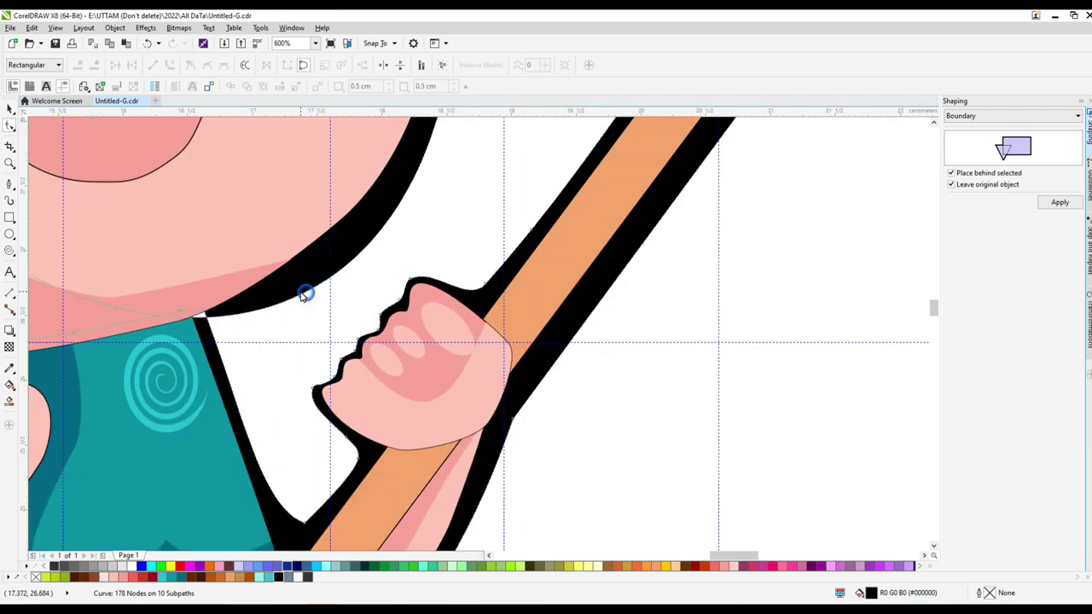
pyautogui.doubleClick(305, 293)
pyautogui.scroll(-2, 304, 292)
pyautogui.scroll(1, 362, 357)
pyautogui.scroll(1, 362, 356)
pyautogui.press('Delete')
pyautogui.scroll(-1, 375, 315)
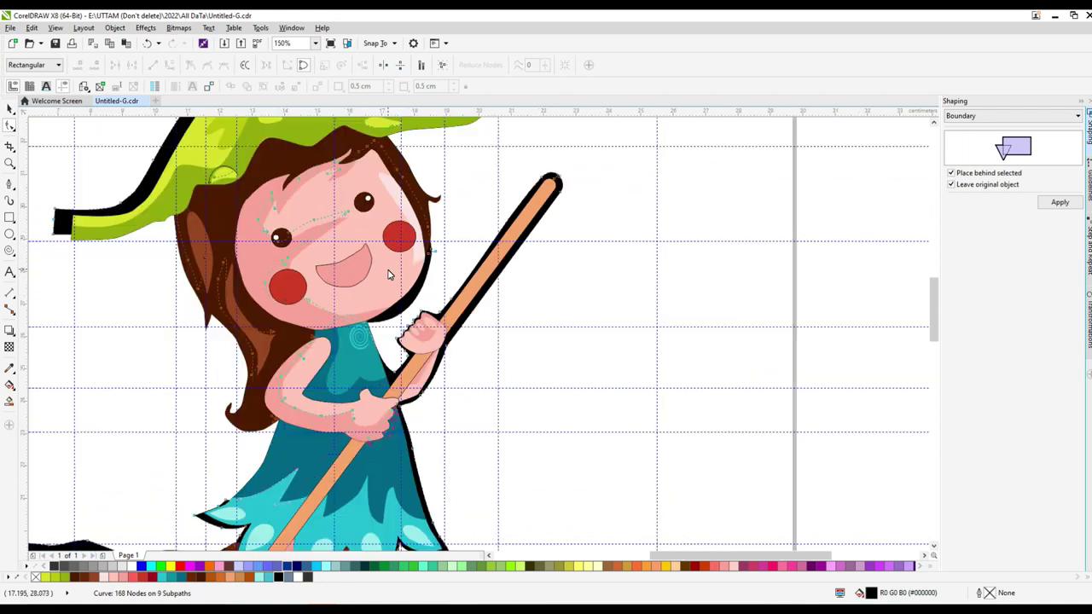
pyautogui.scroll(3, 378, 325)
pyautogui.scroll(-3, 409, 307)
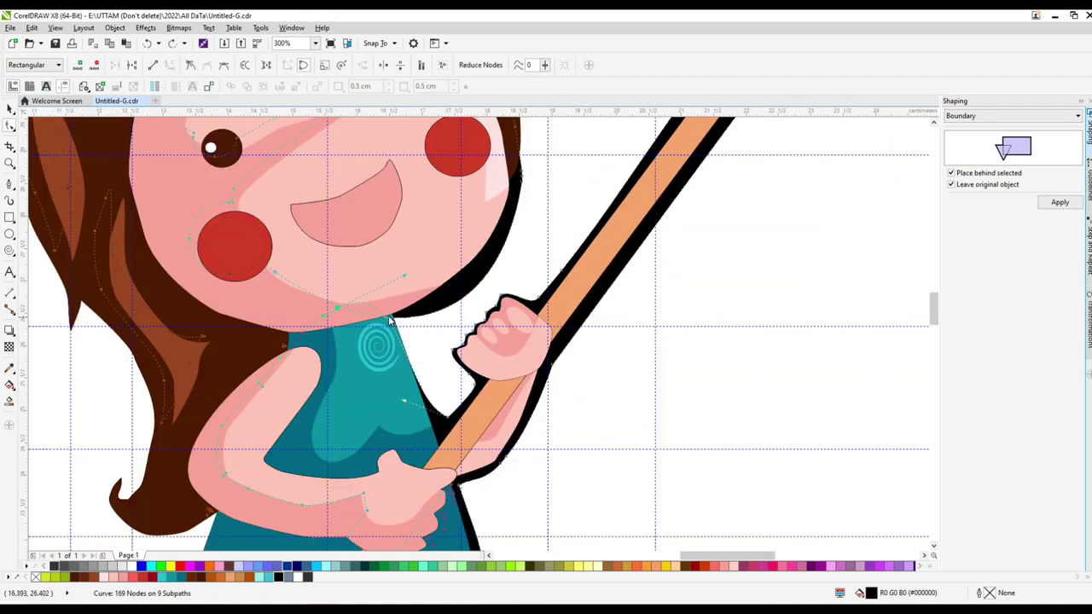
pyautogui.press('space')
pyautogui.moveTo(437, 290); pyautogui.dragTo(647, 288)
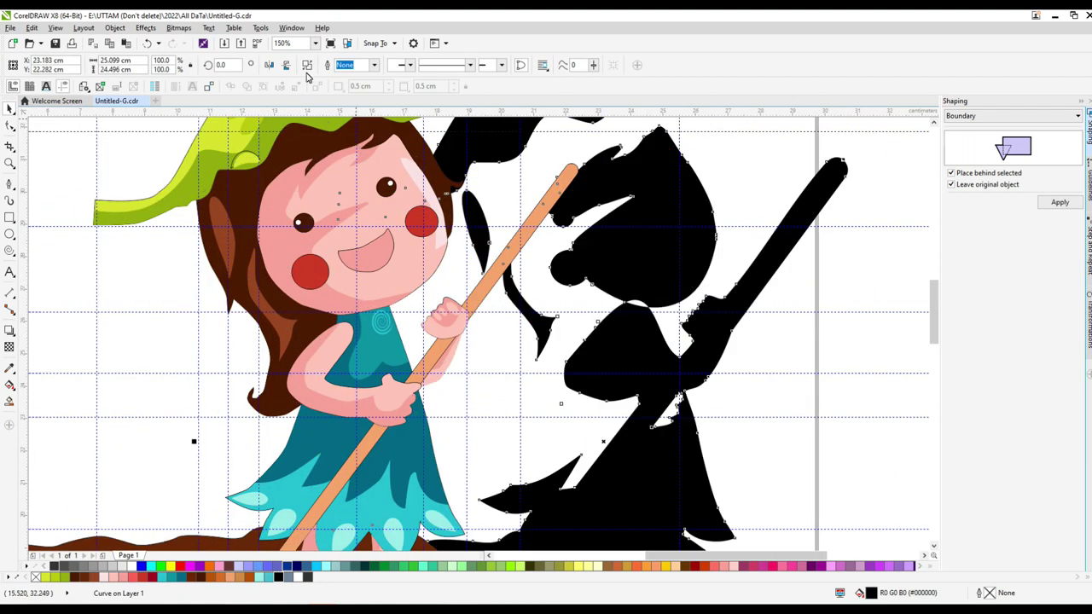
pyautogui.hotkey('ctrl', 'z')
pyautogui.scroll(2, 418, 298)
pyautogui.scroll(-2, 300, 337)
pyautogui.click(300, 337)
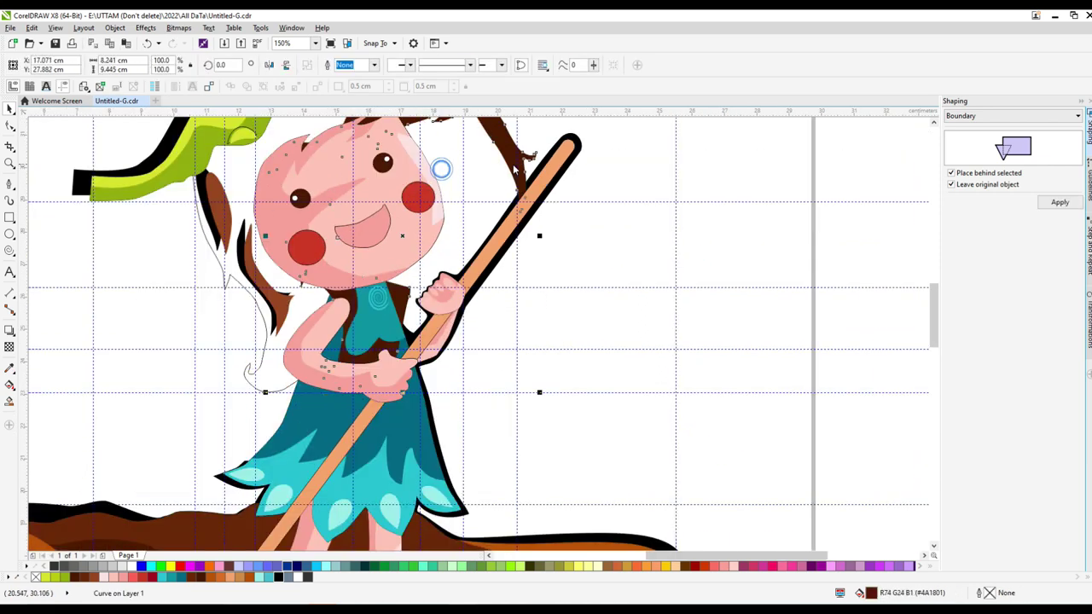
# Place an enlarged black copy of the dress behind it and merge the copy with the black backing
pyautogui.scroll(4, 248, 385)
pyautogui.rightClick(247, 388)
pyautogui.click(342, 480)
pyautogui.scroll(-3, 343, 480)
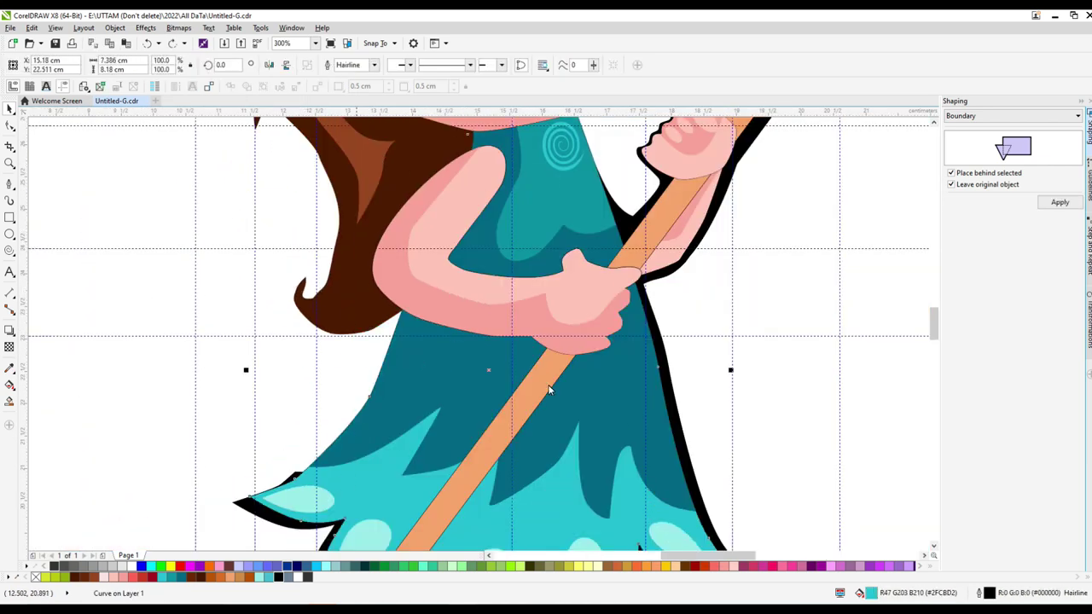
pyautogui.click(550, 390)
pyautogui.scroll(-1, 597, 418)
pyautogui.click(275, 580)
pyautogui.scroll(2, 341, 392)
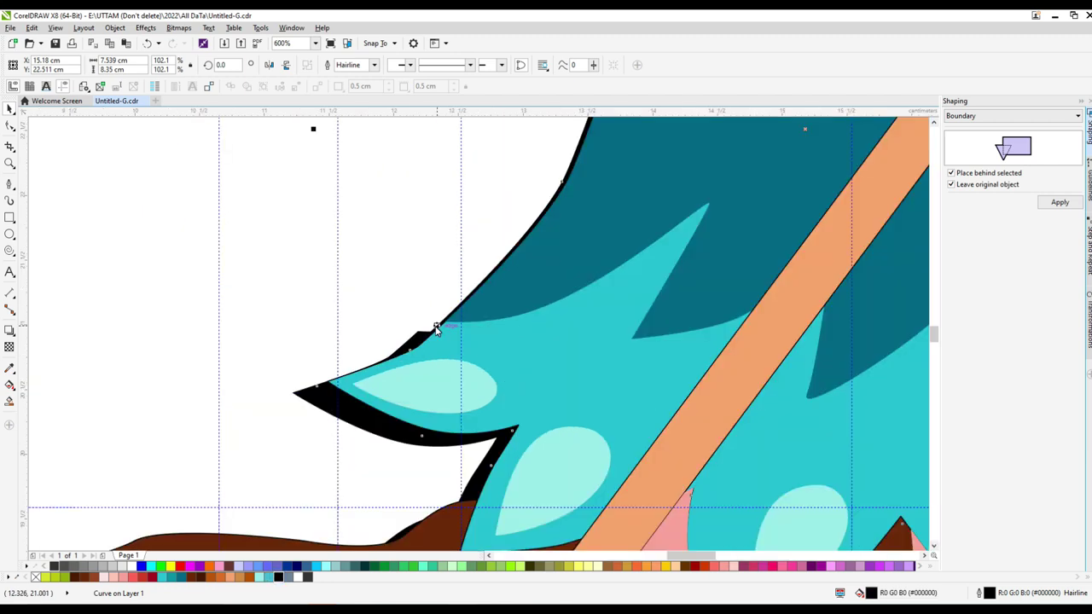
pyautogui.scroll(-2, 341, 393)
pyautogui.scroll(3, 290, 470)
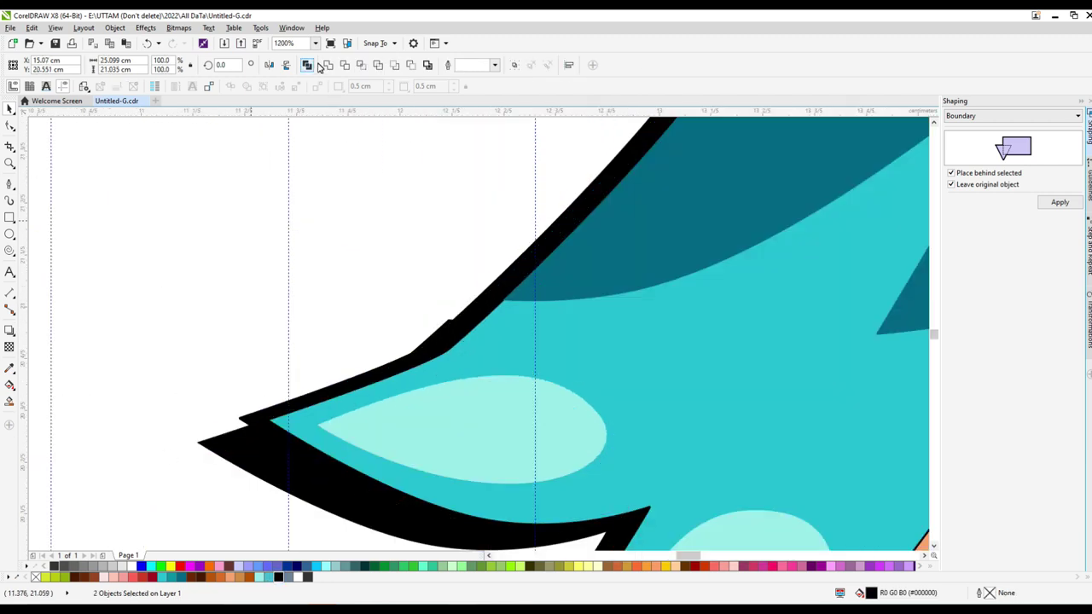
# Delete the stray nodes of the merged black backing at the skirt's pointed outer tip
pyautogui.press('F10')
pyautogui.moveTo(187, 295); pyautogui.dragTo(350, 444)
pyautogui.press('Delete')
pyautogui.scroll(-2, 384, 433)
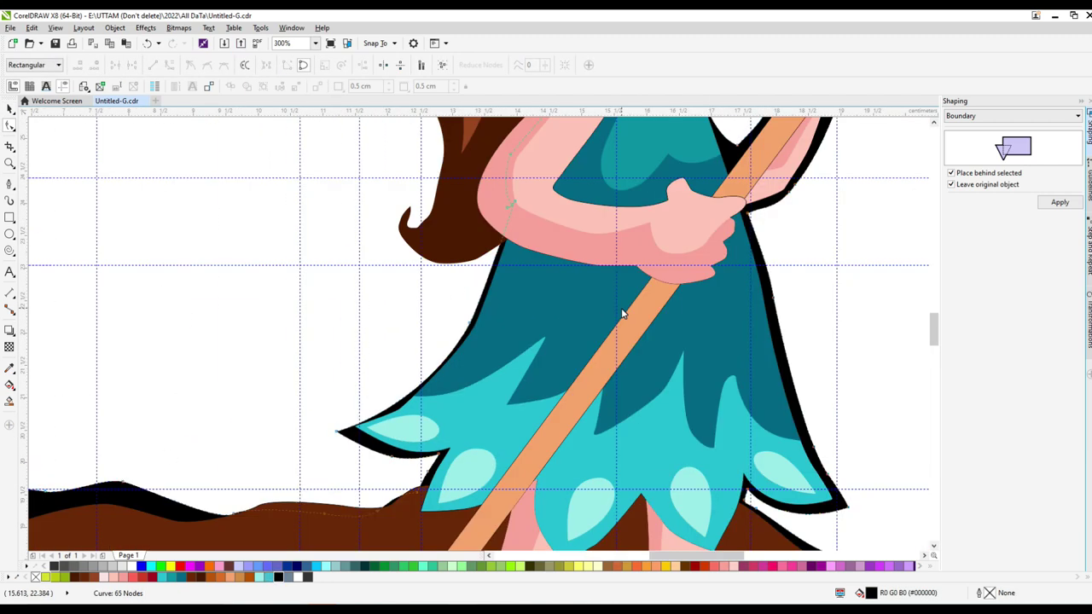
# Create a black copy of the hair enlarged to 103.7% and place it behind the hair as its backing
pyautogui.scroll(-3, 524, 191)
pyautogui.scroll(2, 511, 255)
pyautogui.click(1059, 203)
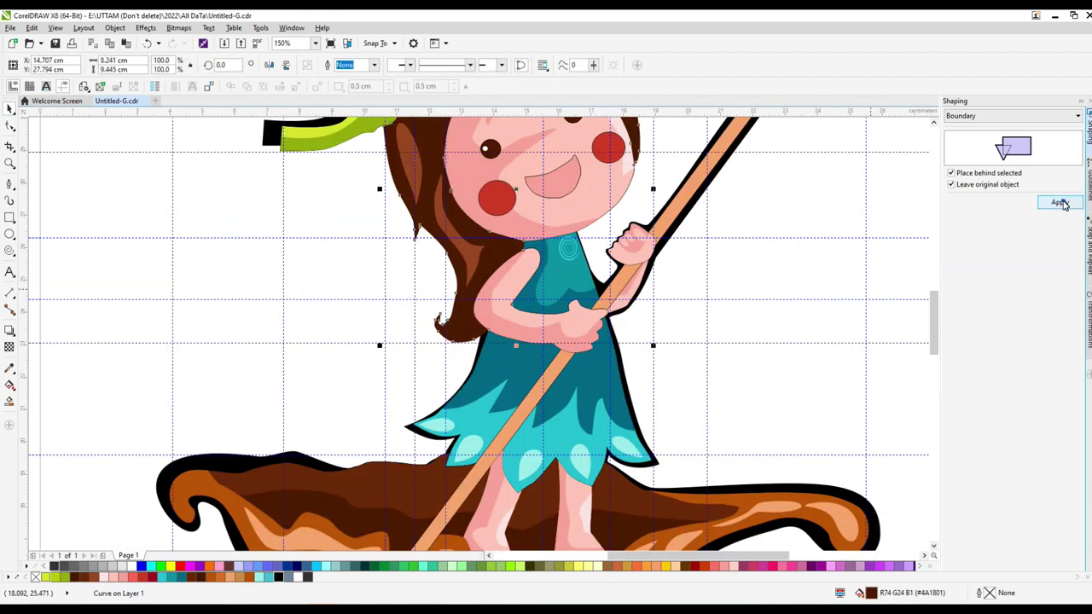
pyautogui.scroll(1, 512, 273)
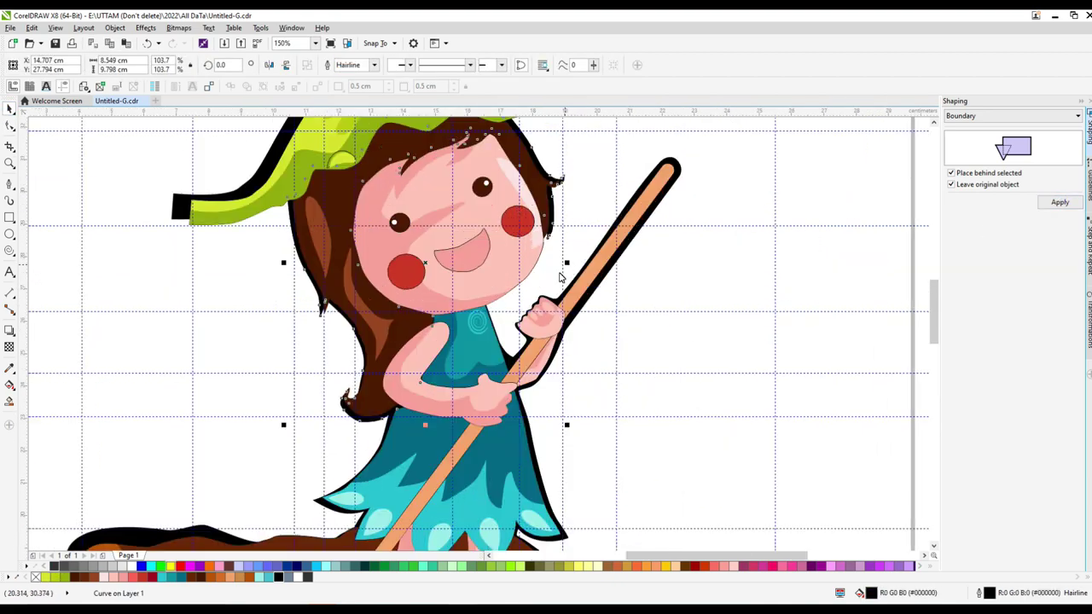
# Edit the hair backing's nodes beside the neck and stretch its width to 106.1%
pyautogui.press('F10')
pyautogui.scroll(2, 526, 335)
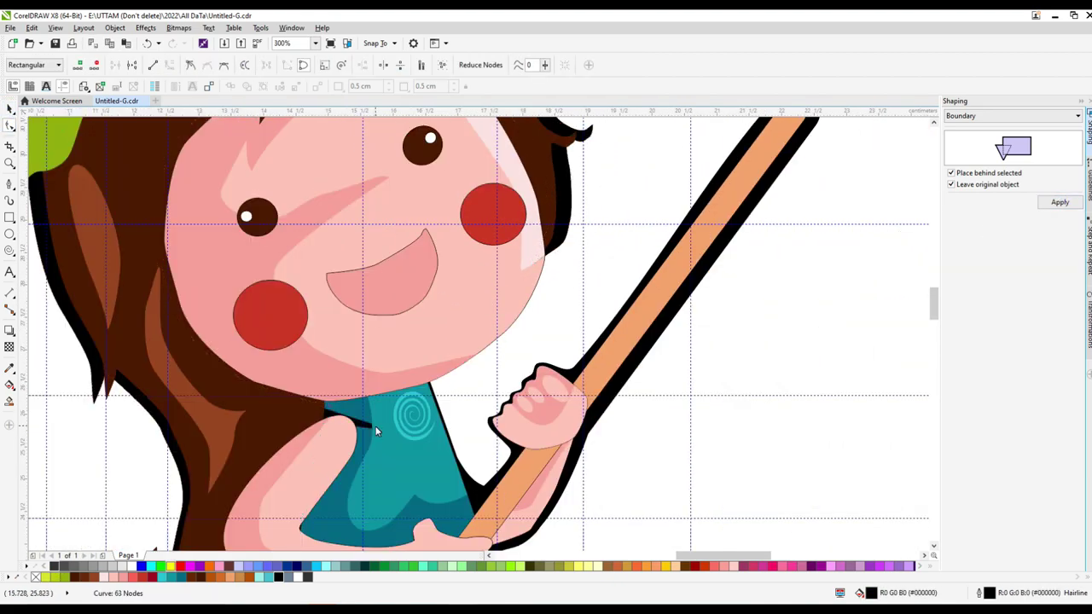
pyautogui.scroll(-1, 376, 431)
pyautogui.press('space')
pyautogui.moveTo(333, 314); pyautogui.dragTo(509, 300)
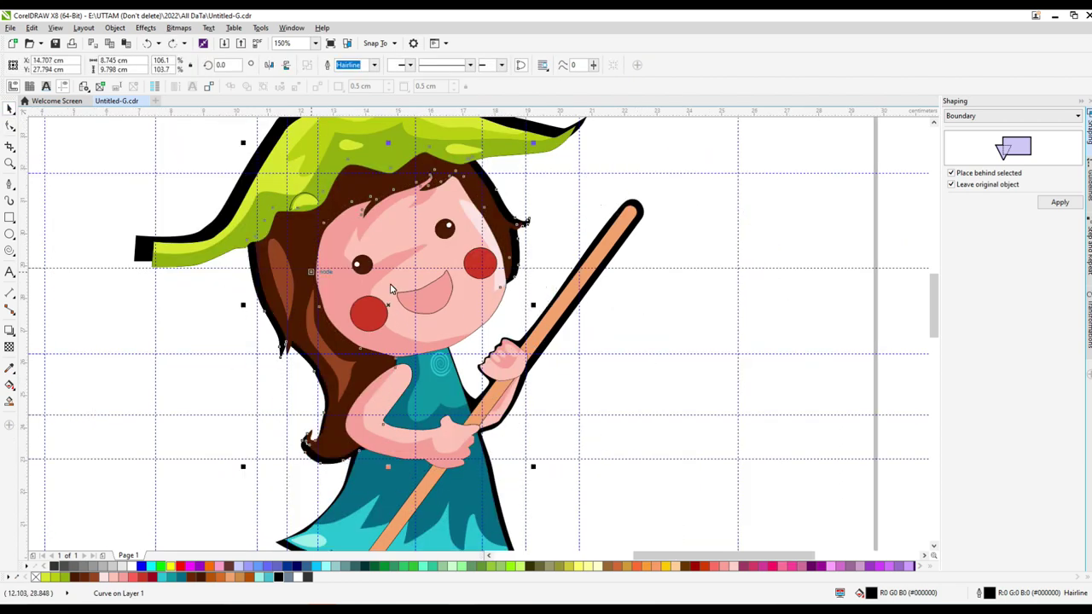
# Fill a copy of the face shape with black and send it behind the artwork as the jaw's backing
pyautogui.hotkey('shift', 'pageup')
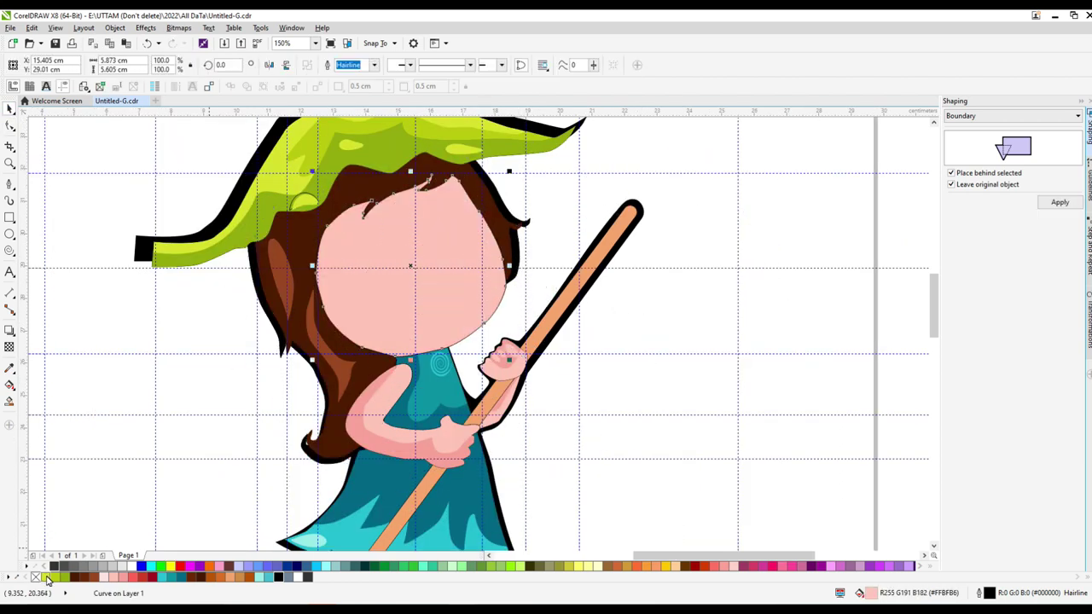
pyautogui.click(289, 578)
pyautogui.hotkey('shift', 'pagedown')
# Reshape the black hair backing beneath the small flicked strand beside the cheek
pyautogui.scroll(3, 510, 368)
pyautogui.press('F10')
pyautogui.moveTo(503, 235); pyautogui.dragTo(502, 243)
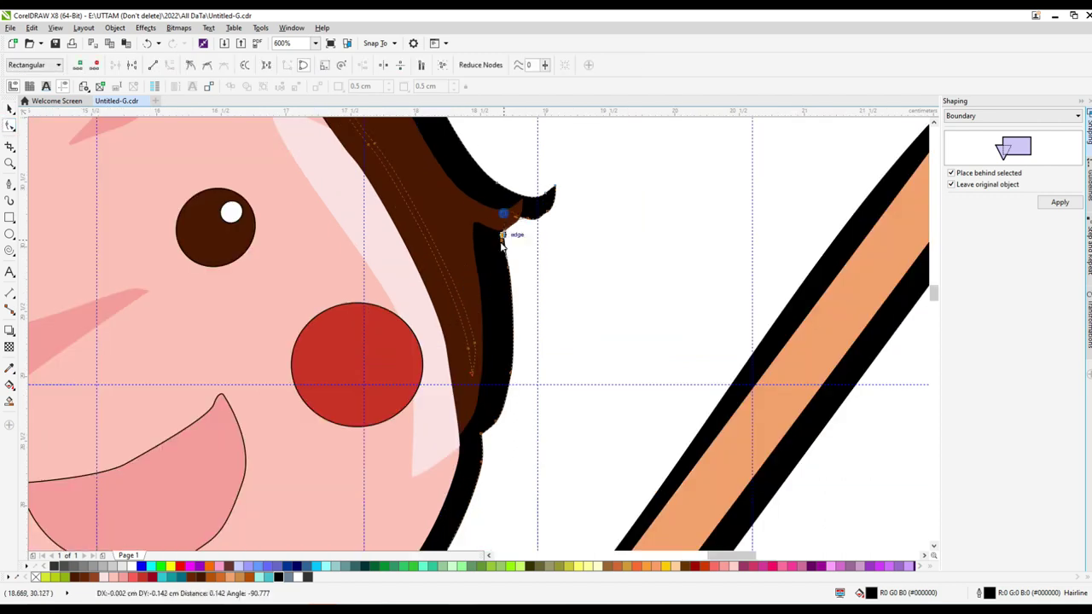
pyautogui.scroll(-2, 505, 242)
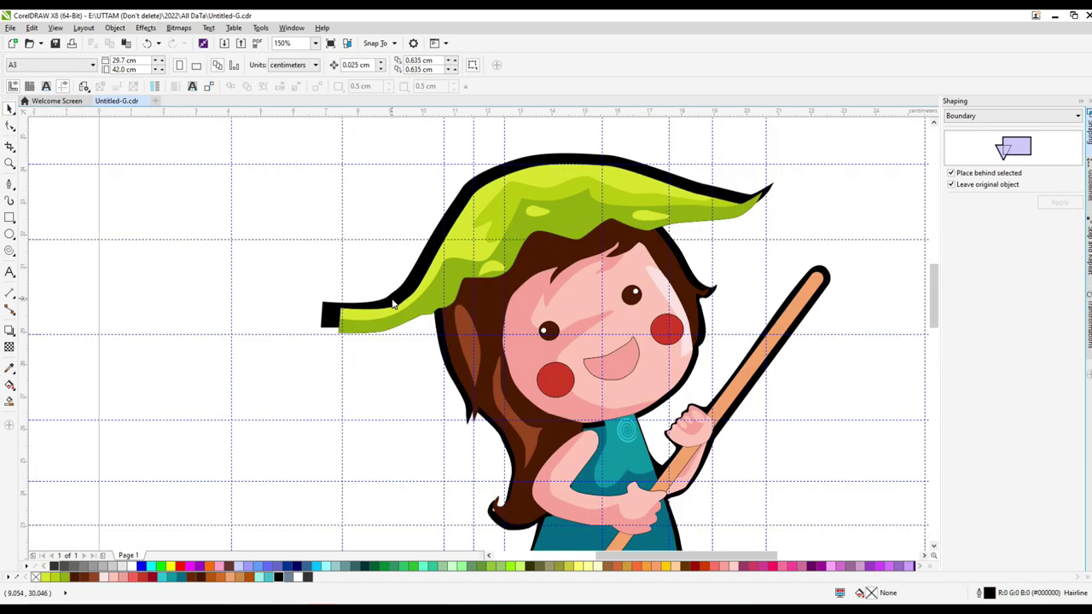
# Reshape the leaf hat's black backing around its stem end and along the underside of the brim
pyautogui.click(392, 302)
pyautogui.press('F10')
pyautogui.scroll(2, 375, 301)
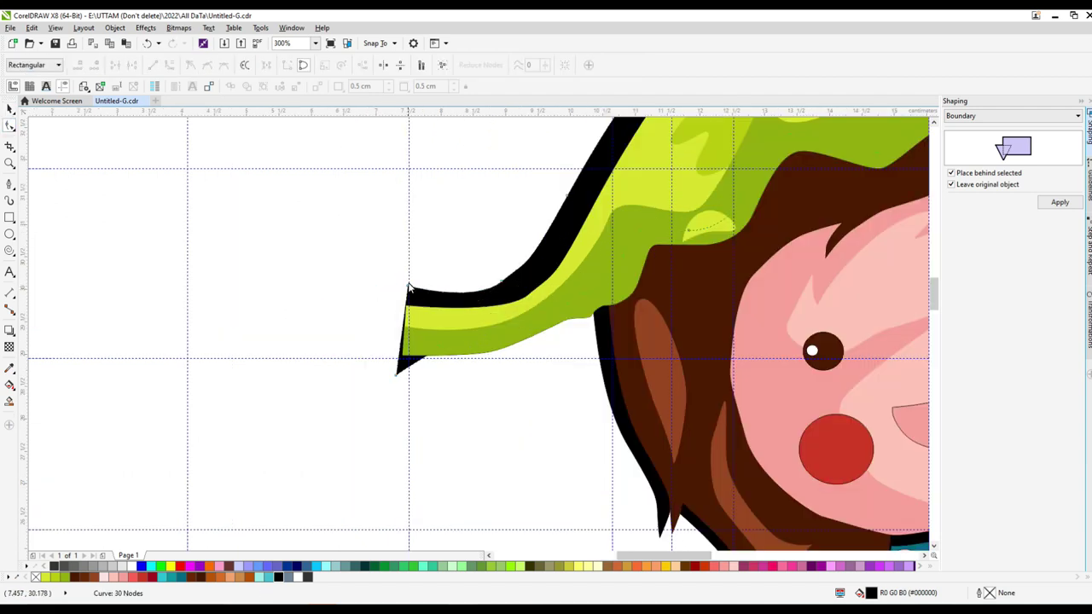
pyautogui.scroll(2, 572, 294)
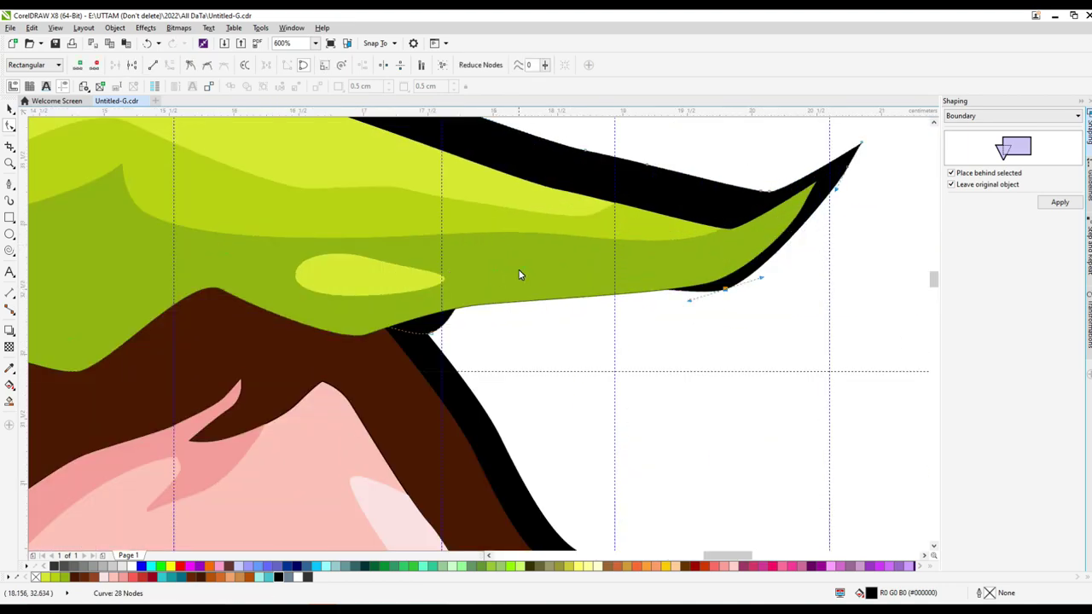
pyautogui.moveTo(518, 273); pyautogui.dragTo(517, 334)
pyautogui.scroll(-3, 517, 333)
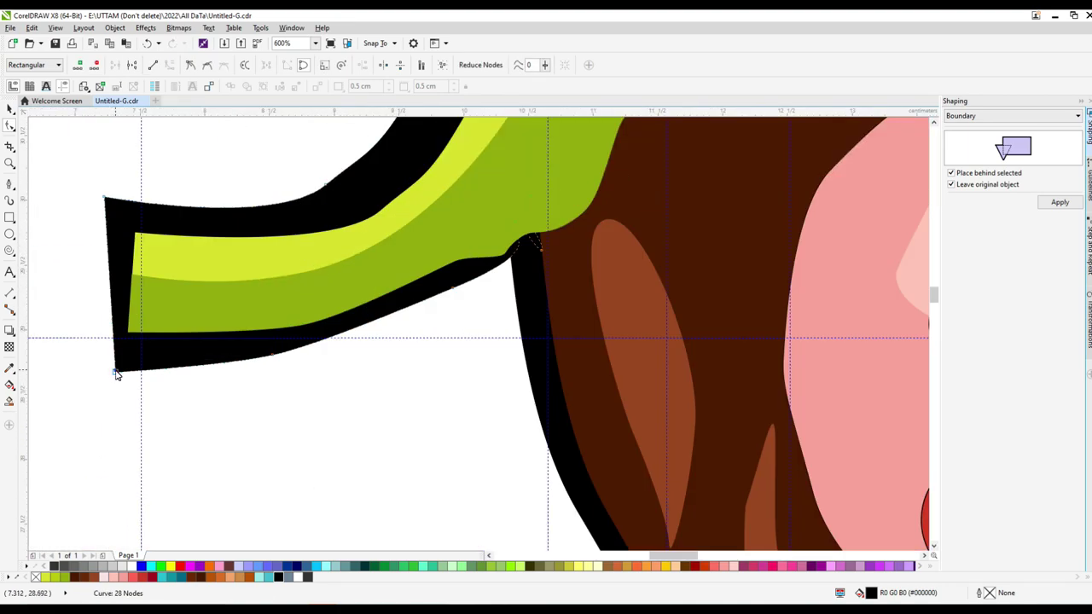
pyautogui.click(526, 313)
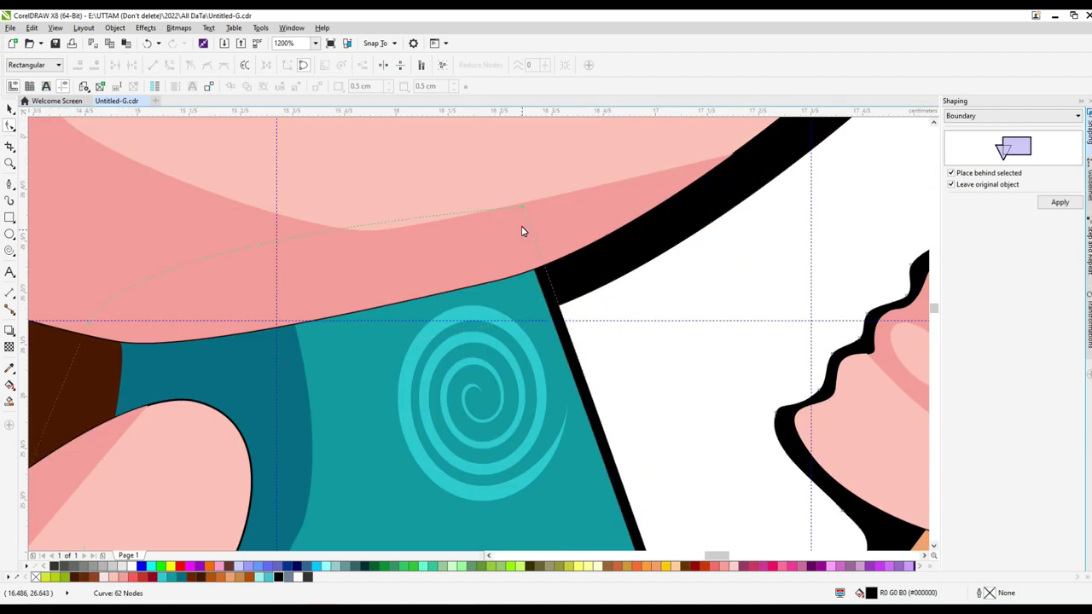
# Merge the black backing pieces and reshape the result around the curled tip of the hair
pyautogui.press('space')
pyautogui.click(608, 278)
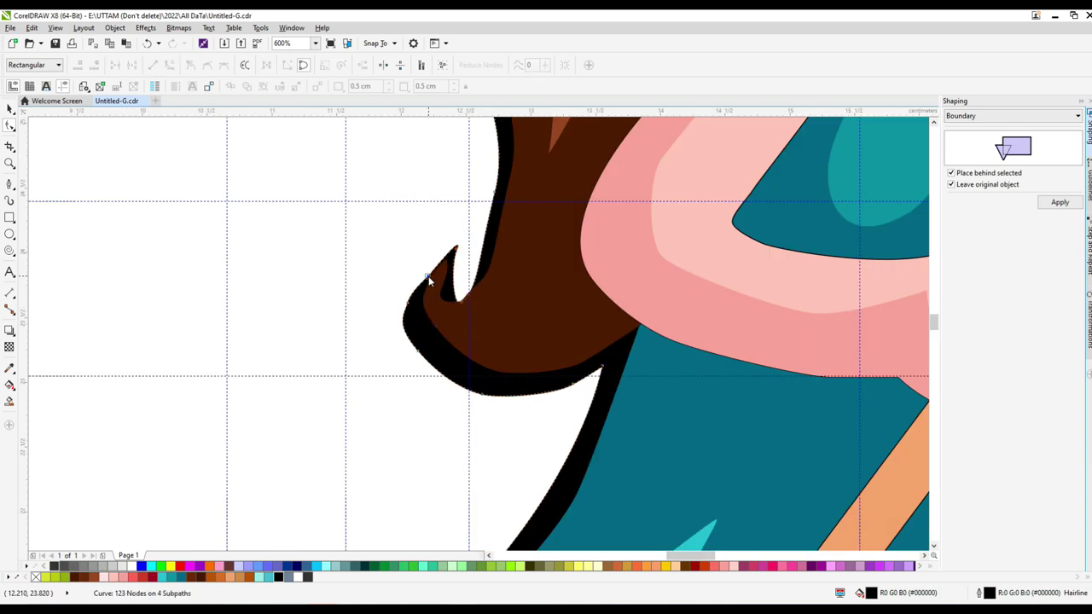
pyautogui.scroll(4, 428, 276)
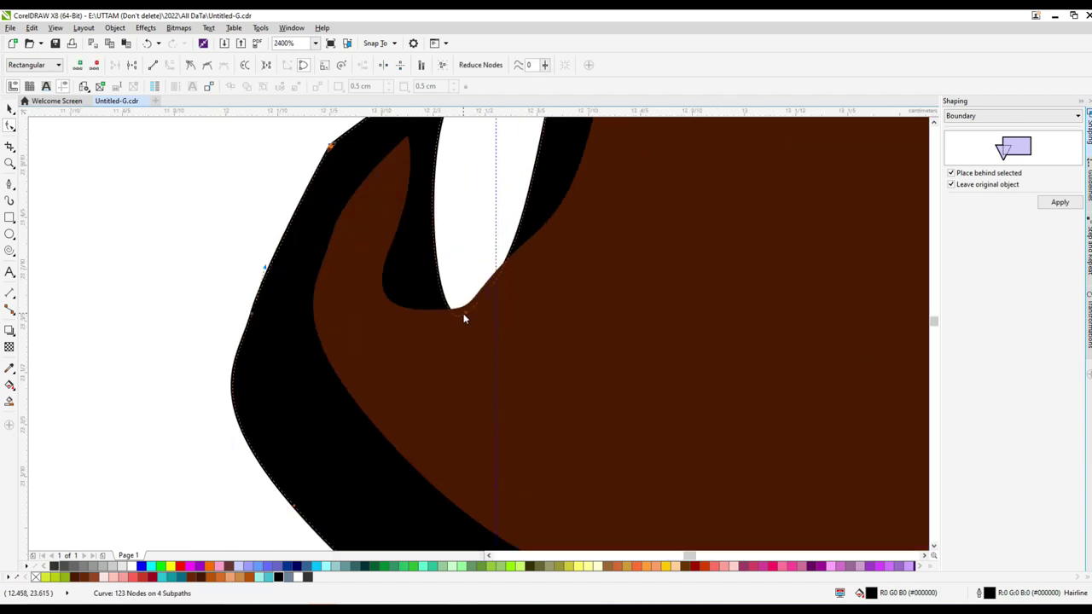
pyautogui.click(468, 307)
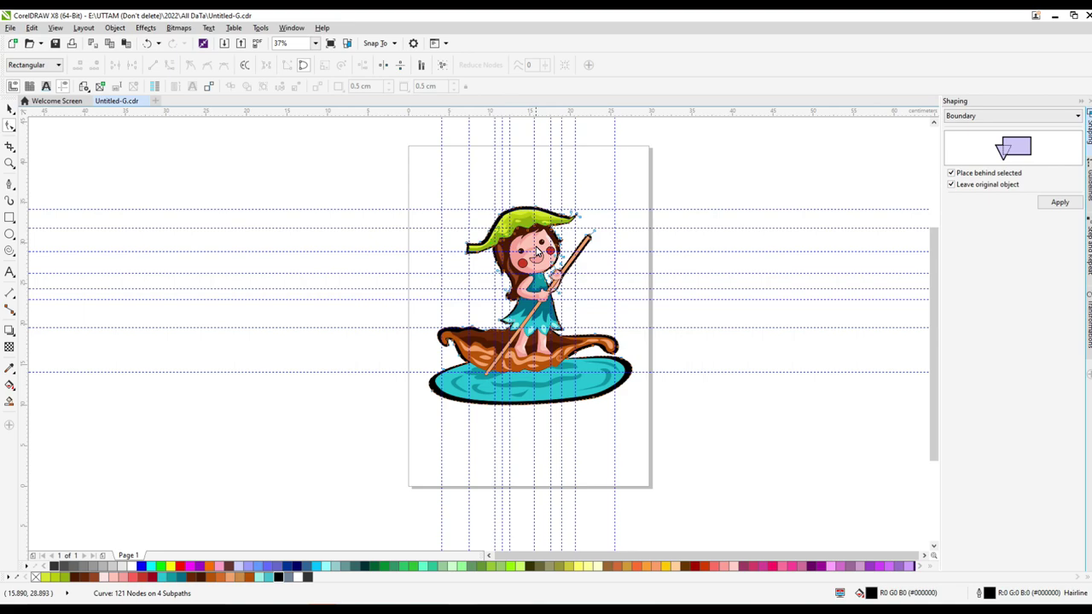
# Place a copy of the orange pole beside the page and rotate it upright
pyautogui.scroll(5, 537, 252)
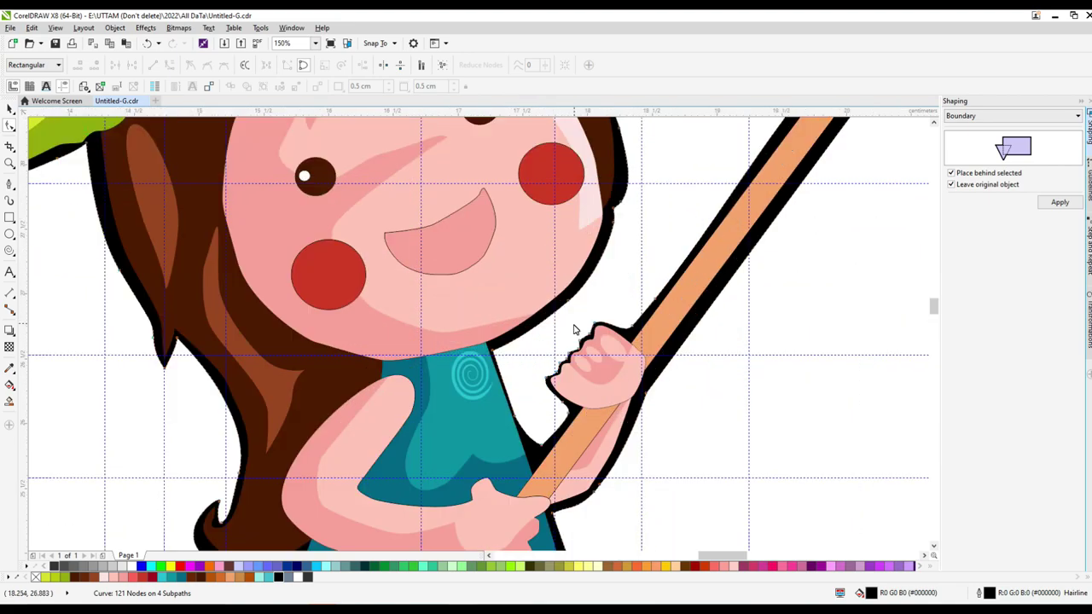
pyautogui.scroll(-2, 577, 329)
pyautogui.click(664, 251)
pyautogui.scroll(-4, 664, 251)
pyautogui.scroll(3, 675, 283)
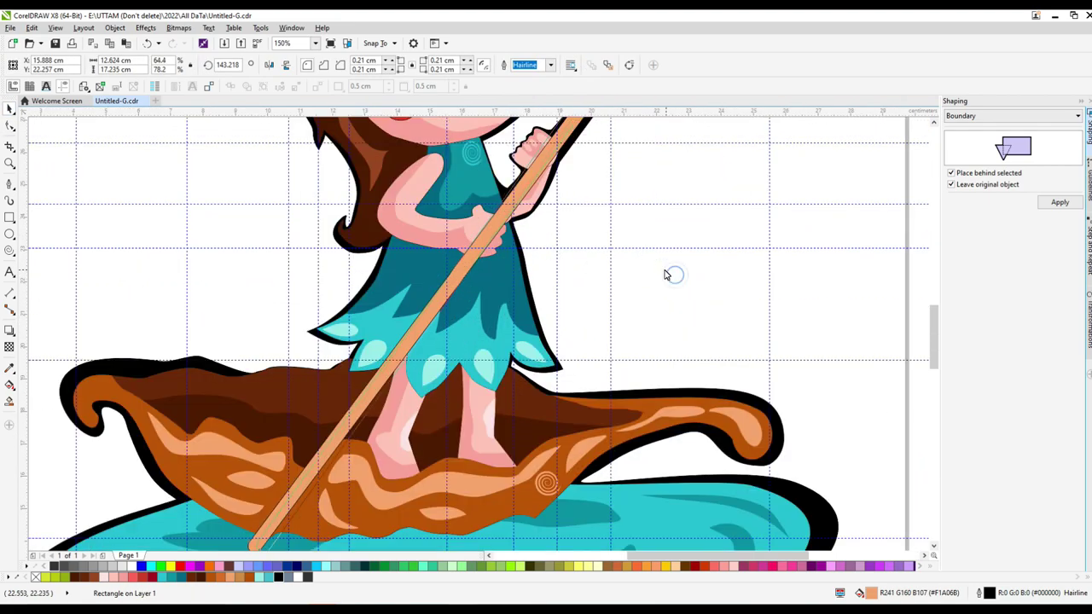
pyautogui.scroll(-2, 670, 273)
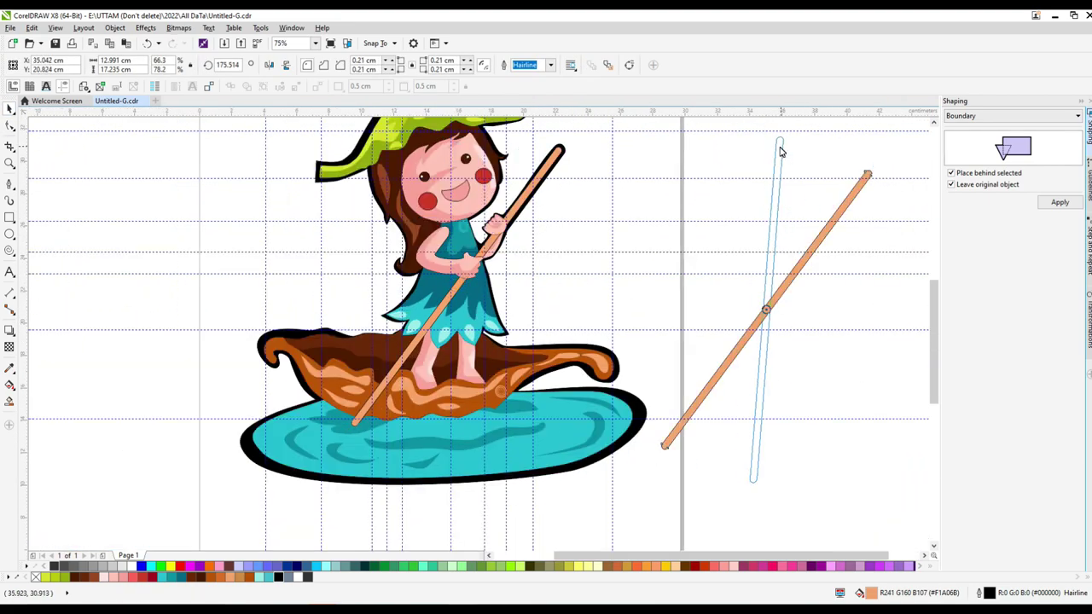
pyautogui.moveTo(783, 492); pyautogui.dragTo(788, 496)
pyautogui.scroll(3, 767, 304)
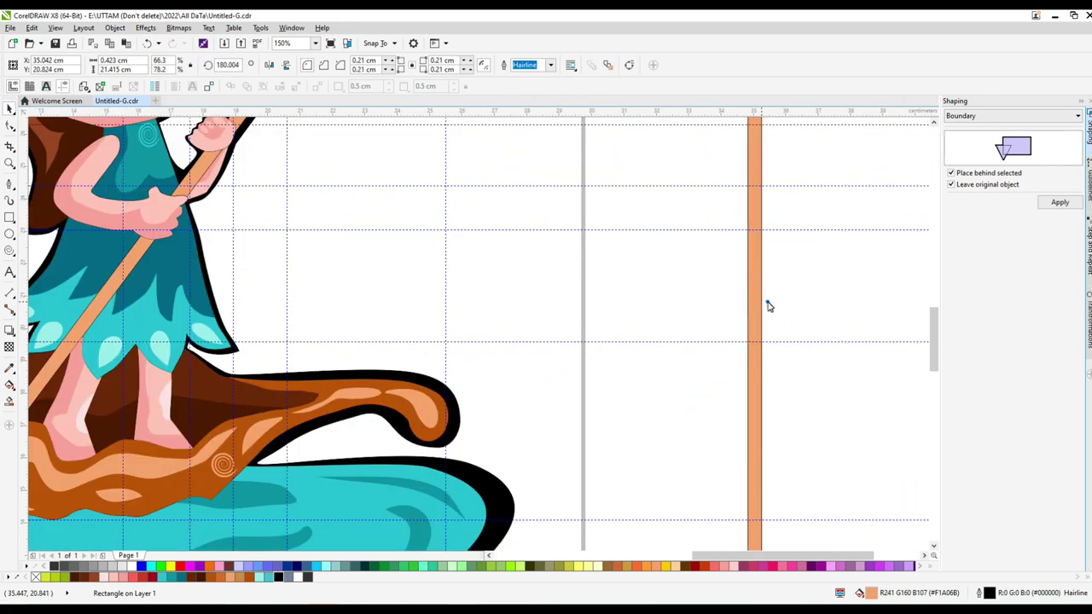
# Narrow the upright pole copy into a thin strip and fill it with brown R180 G80 B4
pyautogui.scroll(3, 733, 295)
pyautogui.scroll(-5, 685, 329)
pyautogui.click(685, 329)
pyautogui.scroll(2, 691, 366)
pyautogui.scroll(2, 689, 369)
pyautogui.moveTo(691, 367); pyautogui.dragTo(675, 366)
pyautogui.scroll(-3, 683, 341)
# Tilt the brown strip to the pole's angle and lay it along the pole's lower edge as shading
pyautogui.moveTo(678, 147); pyautogui.dragTo(529, 167)
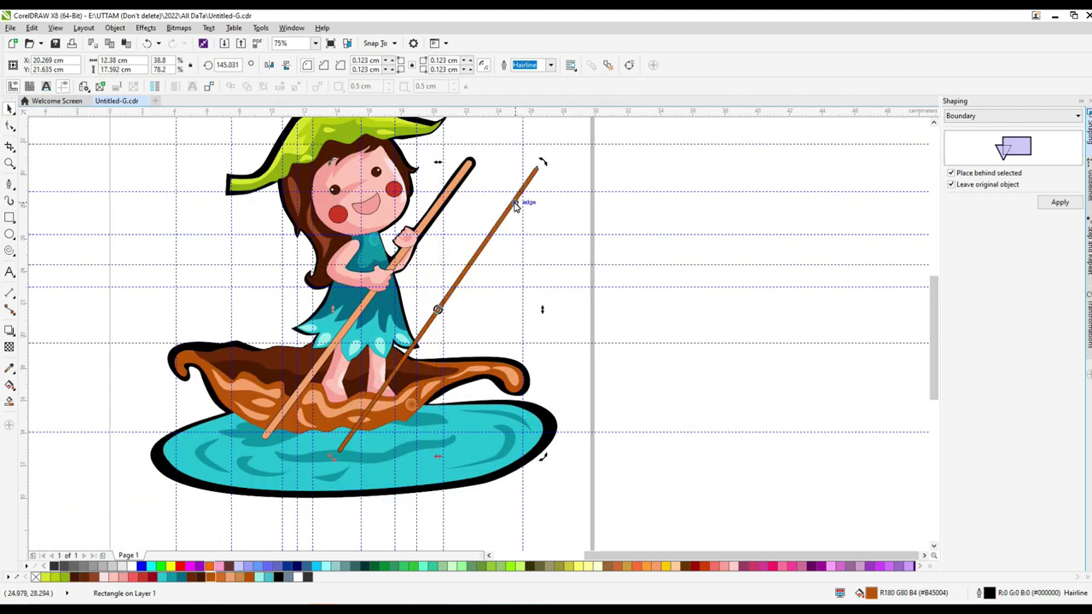
pyautogui.scroll(5, 492, 205)
pyautogui.scroll(-3, 510, 164)
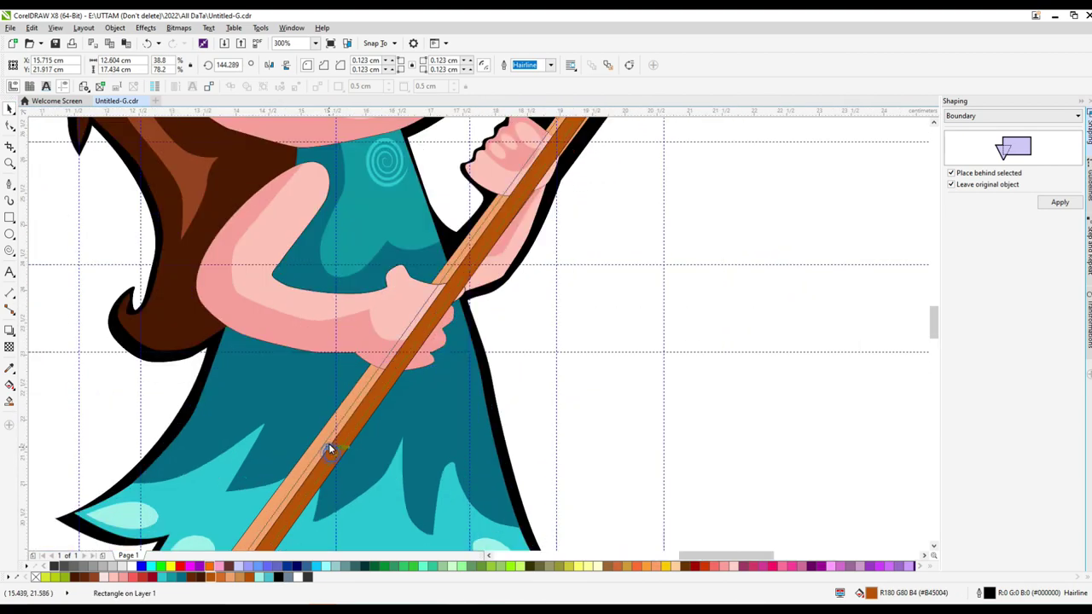
pyautogui.scroll(-1, 470, 297)
pyautogui.scroll(1, 507, 187)
pyautogui.scroll(-2, 527, 218)
pyautogui.scroll(-2, 529, 219)
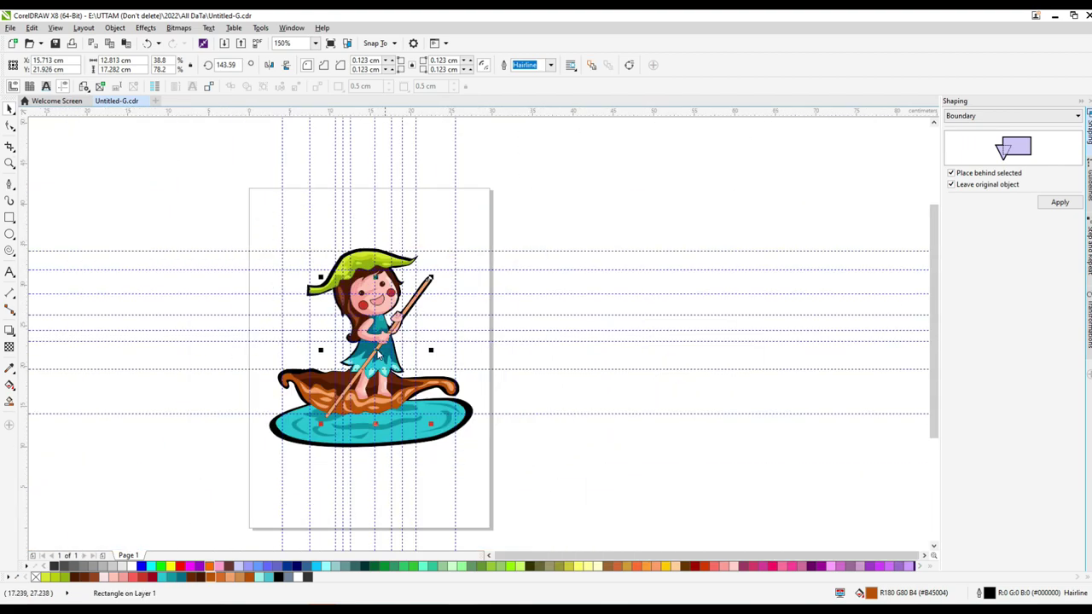
# Scale the brown shading strip down to about 12.2 by 16.7 cm so it lies inside the pole
pyautogui.scroll(1, 537, 341)
pyautogui.scroll(5, 345, 372)
pyautogui.scroll(-4, 575, 341)
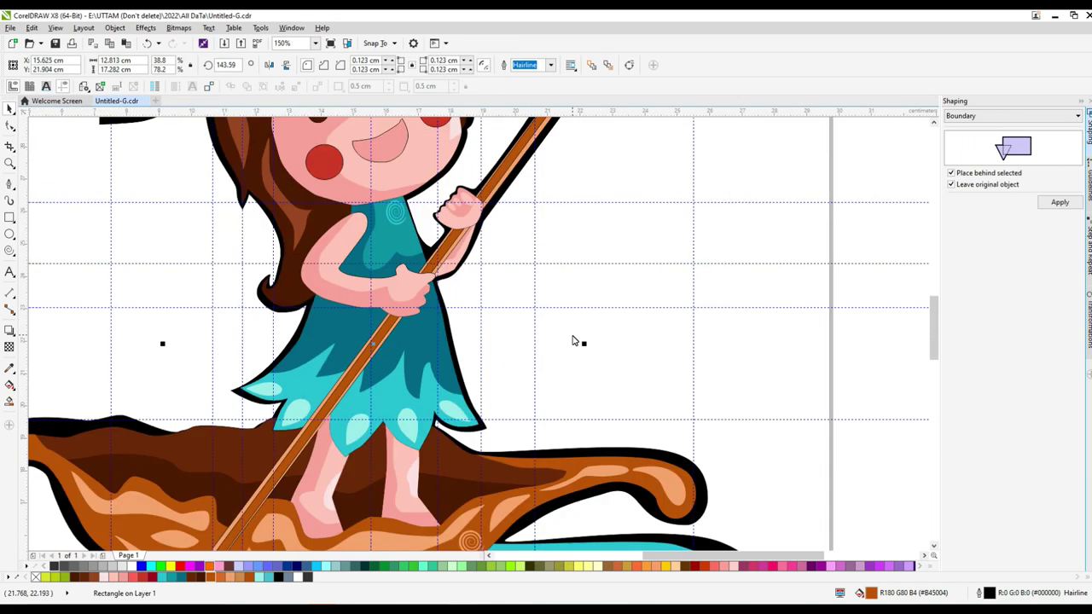
pyautogui.scroll(2, 401, 520)
pyautogui.scroll(-2, 624, 401)
pyautogui.scroll(1, 581, 253)
pyautogui.scroll(-2, 581, 246)
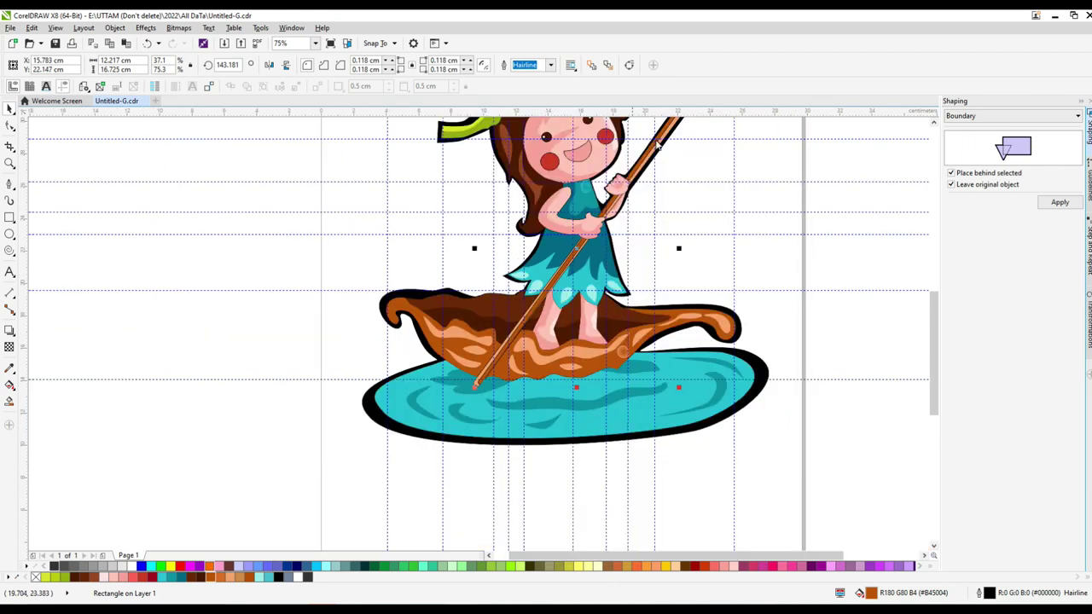
# Convert the shading strip to curves and taper its rounded upper end to a point
pyautogui.scroll(1, 616, 178)
pyautogui.scroll(5, 678, 147)
pyautogui.hotkey('ctrl', 'q')
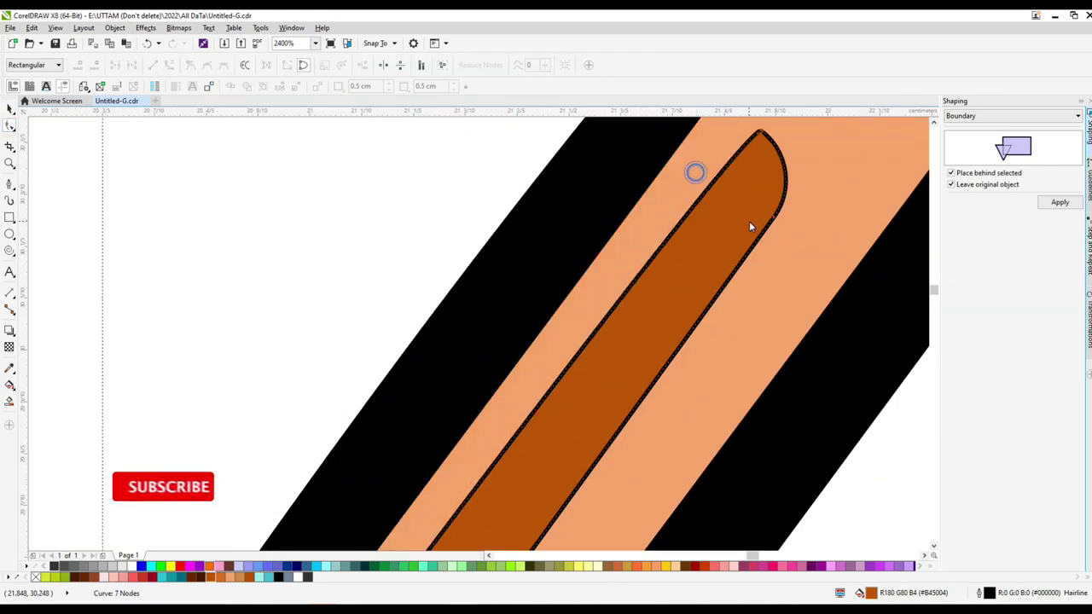
pyautogui.moveTo(751, 227); pyautogui.dragTo(787, 132)
pyautogui.scroll(-4, 490, 540)
pyautogui.scroll(3, 491, 540)
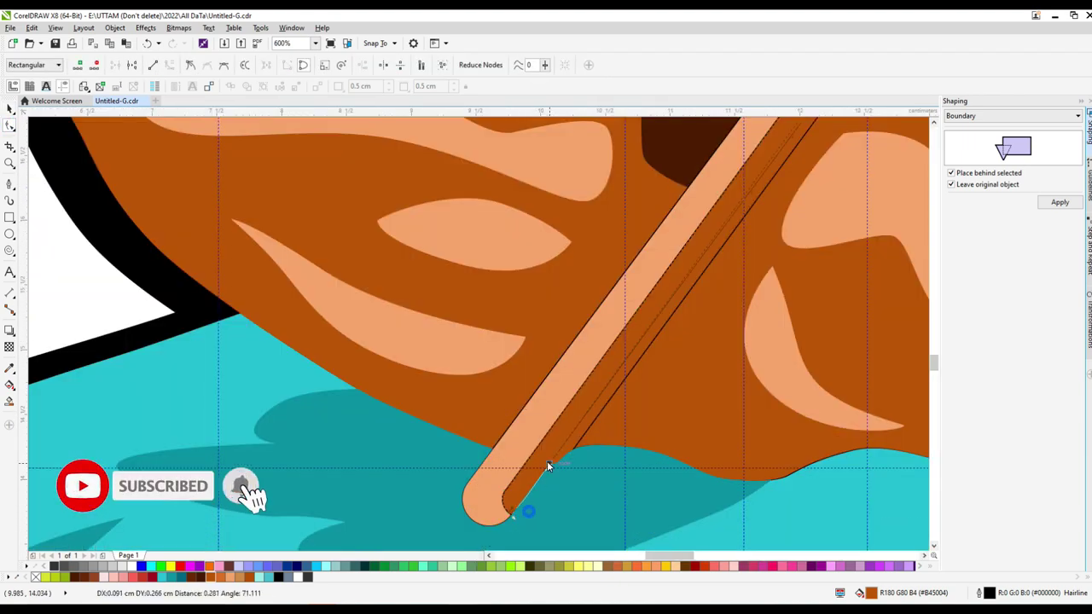
# Reshape the lower end of the shading strip into a narrow tip inside the pole's rounded end
pyautogui.click(512, 504)
pyautogui.scroll(2, 512, 504)
pyautogui.click(505, 463)
pyautogui.moveTo(505, 463); pyautogui.dragTo(520, 443)
pyautogui.scroll(-4, 639, 199)
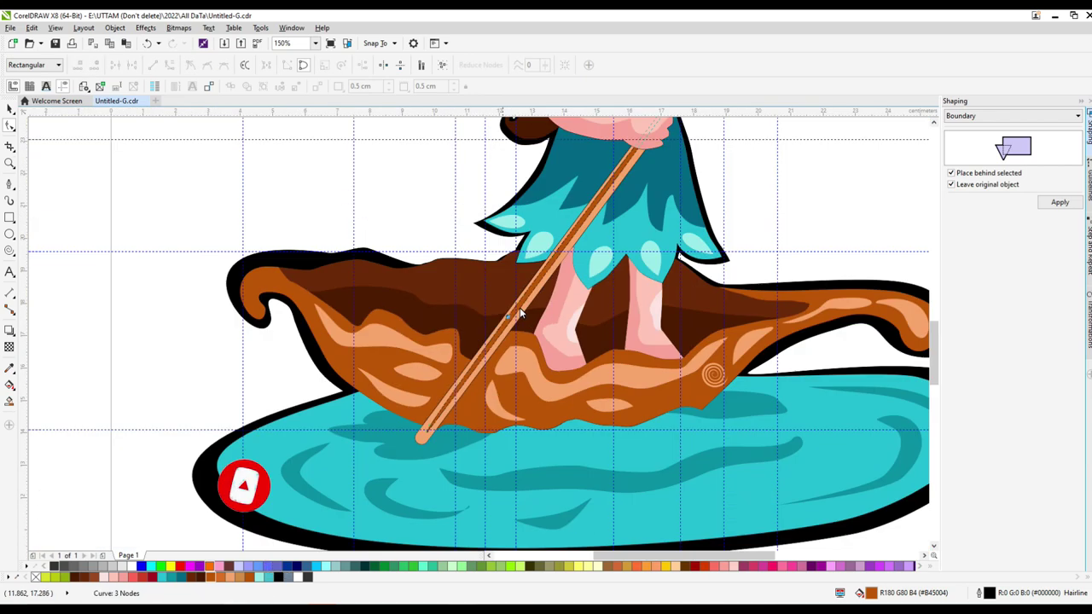
# Reshape the black backing along the nutshell's upper rim beside the skirt so it follows the rim more smoothly
pyautogui.scroll(2, 519, 307)
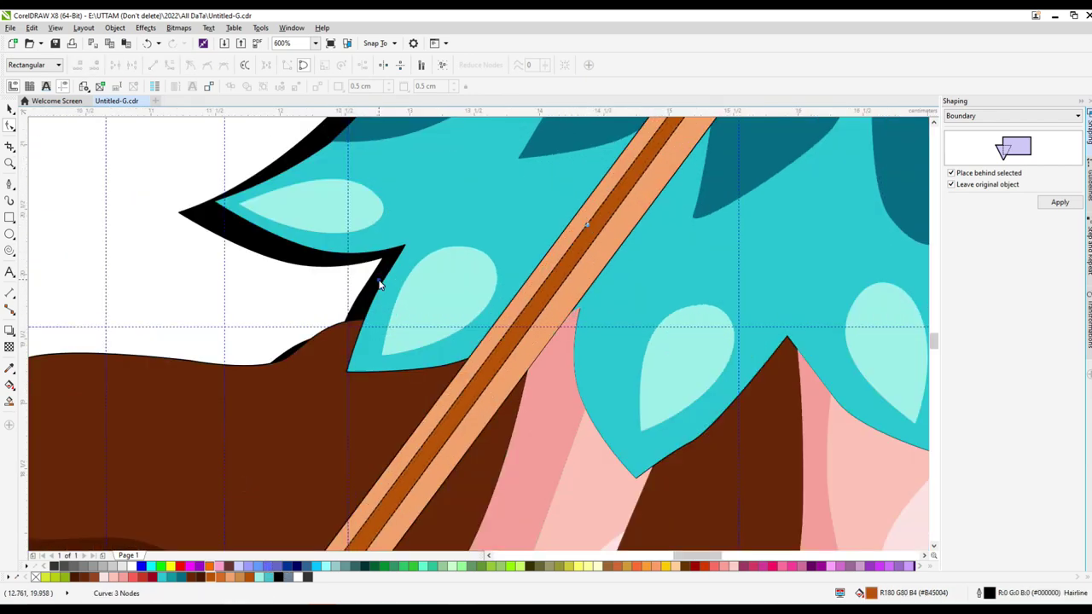
pyautogui.click(332, 343)
pyautogui.scroll(2, 307, 342)
pyautogui.scroll(-3, 433, 319)
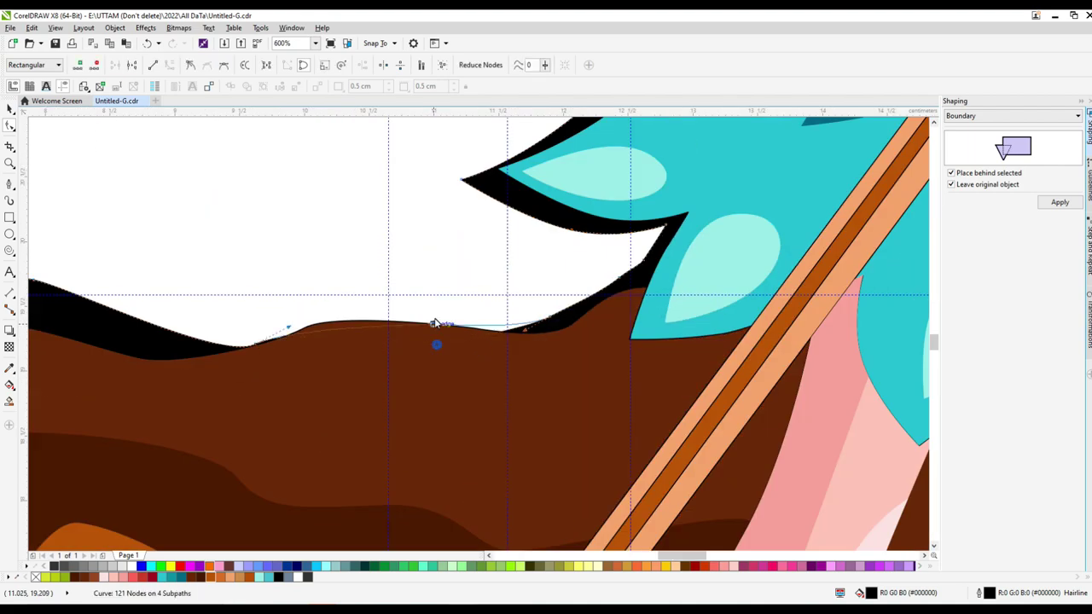
pyautogui.click(253, 336)
pyautogui.scroll(1, 353, 299)
pyautogui.scroll(-5, 545, 347)
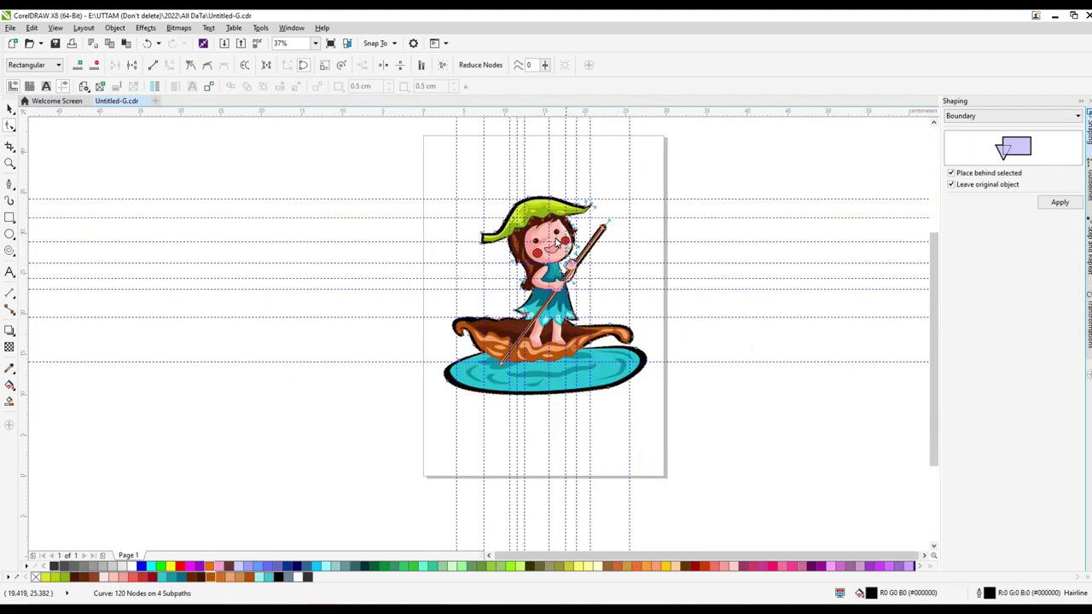
# Delete a surplus node of the mouth shape to clean up its outline
pyautogui.scroll(3, 571, 311)
pyautogui.click(571, 311)
pyautogui.press('Delete')
pyautogui.scroll(1, 571, 311)
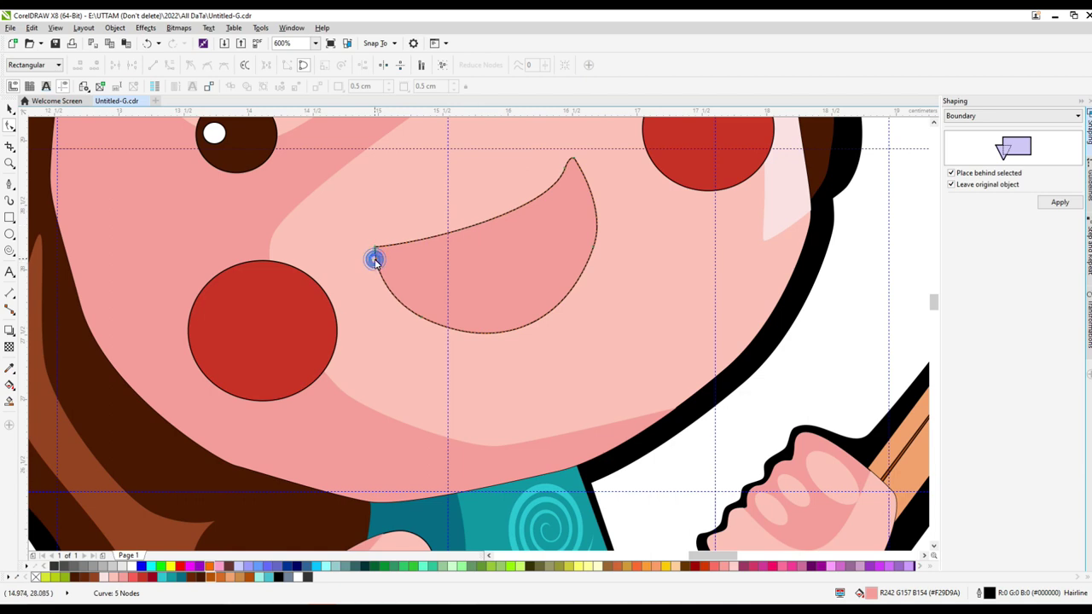
pyautogui.scroll(-1, 300, 471)
# Draw a wavy dividing curve across the mouth and smart-fill the area below it
pyautogui.press('F5')
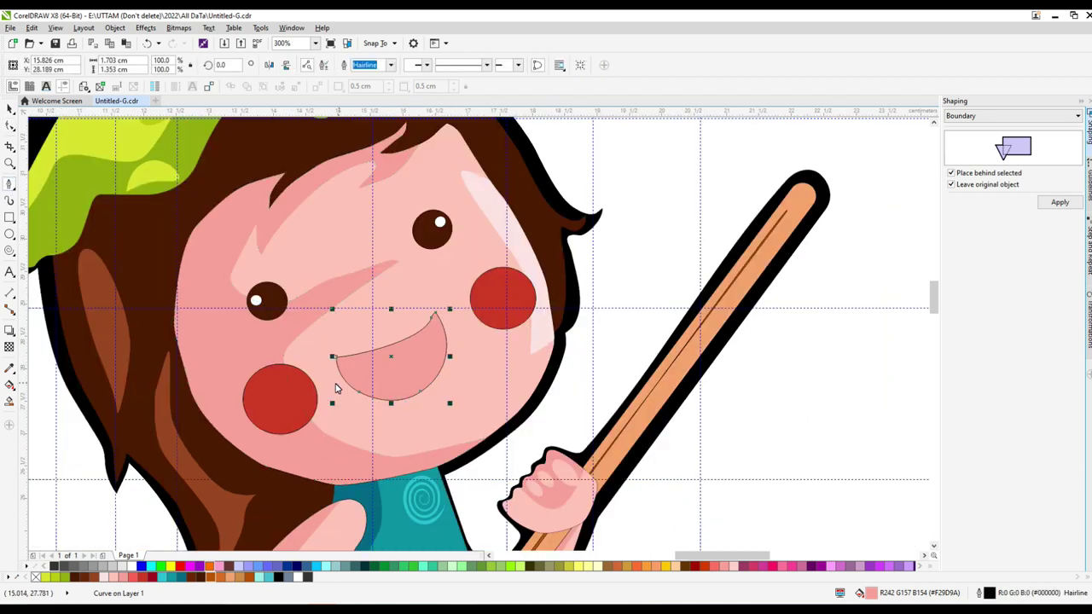
pyautogui.click(328, 392)
pyautogui.click(477, 344)
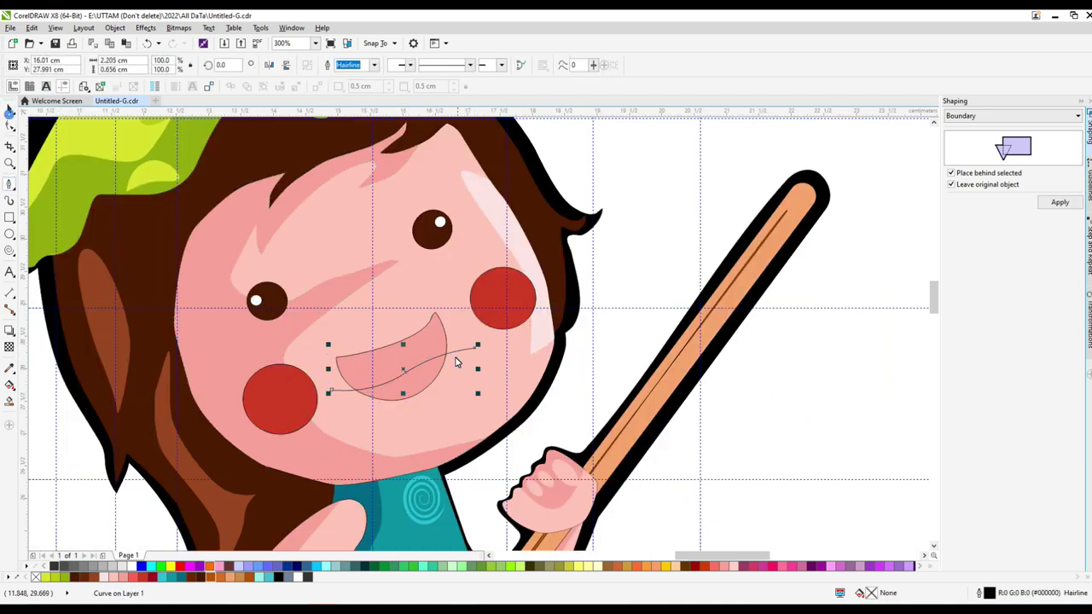
pyautogui.scroll(1, 426, 370)
pyautogui.click(408, 379)
pyautogui.press('space')
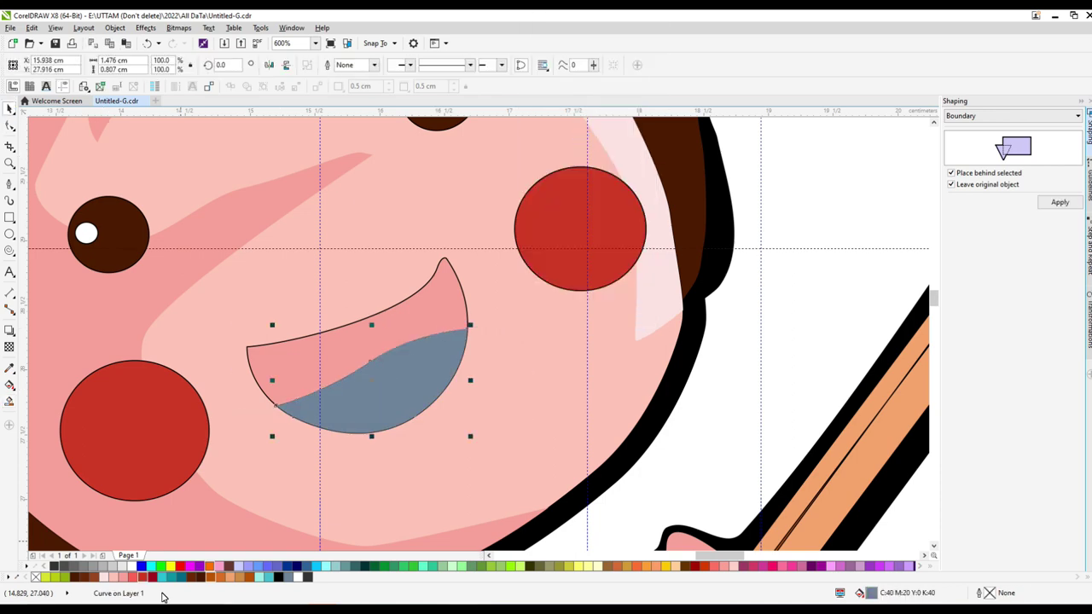
# Smart-fill the area of the mouth above the dividing curve and colour it dark red
pyautogui.press('Escape')
pyautogui.scroll(-2, 371, 369)
pyautogui.click(371, 367)
pyautogui.scroll(1, 373, 384)
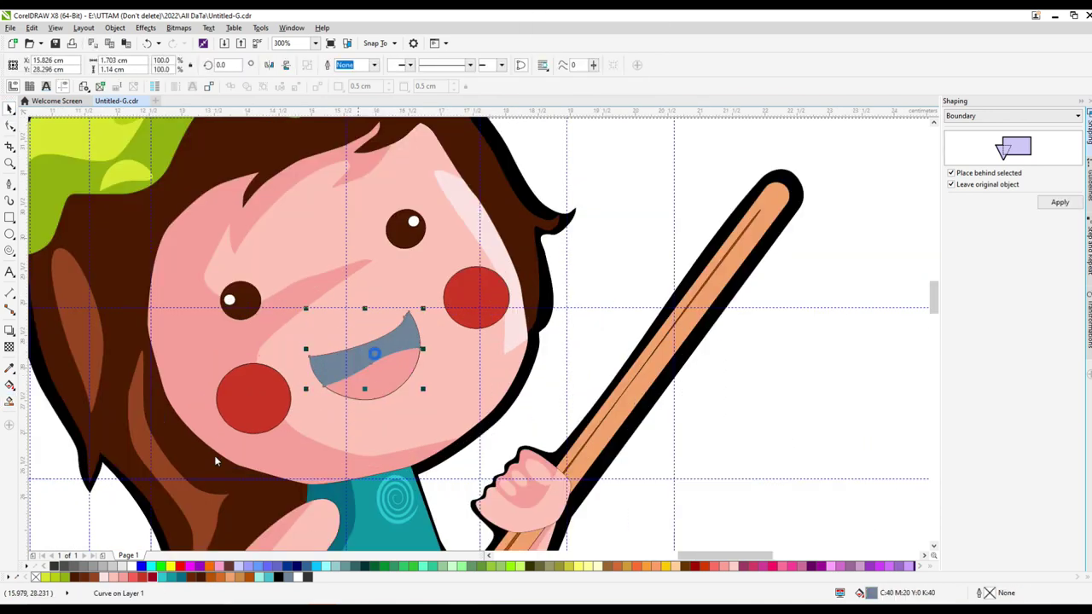
pyautogui.scroll(1, 377, 377)
pyautogui.scroll(1, 433, 348)
pyautogui.scroll(-1, 470, 370)
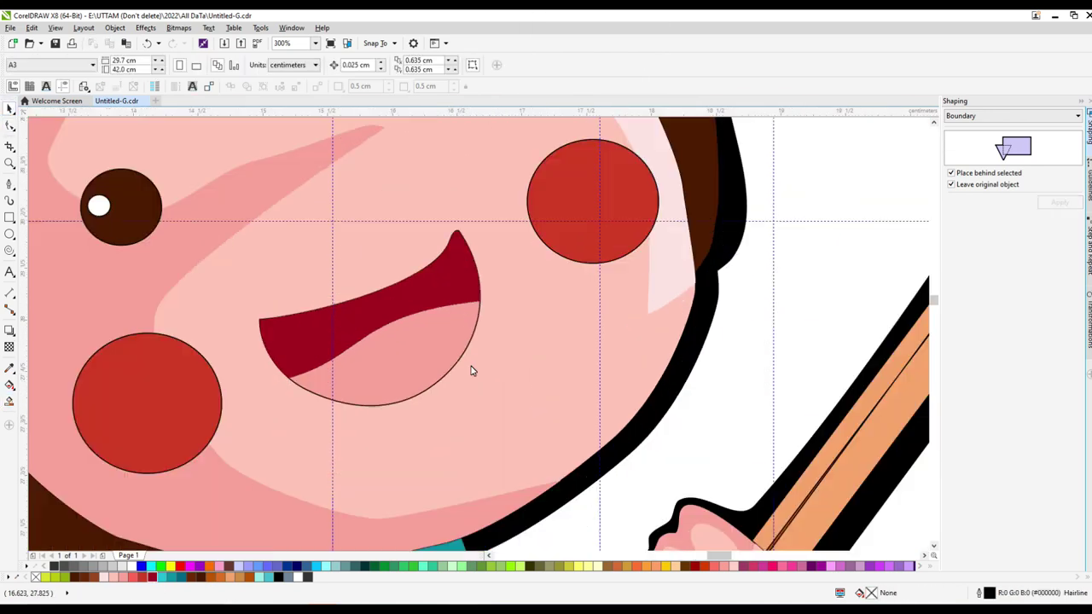
# Remove the outline from the pink lower part of the mouth
pyautogui.scroll(3, 510, 367)
pyautogui.rightClick(511, 367)
pyautogui.press('Escape')
pyautogui.scroll(-3, 524, 353)
pyautogui.scroll(-4, 524, 353)
pyautogui.press('Escape')
pyautogui.scroll(1, 945, 316)
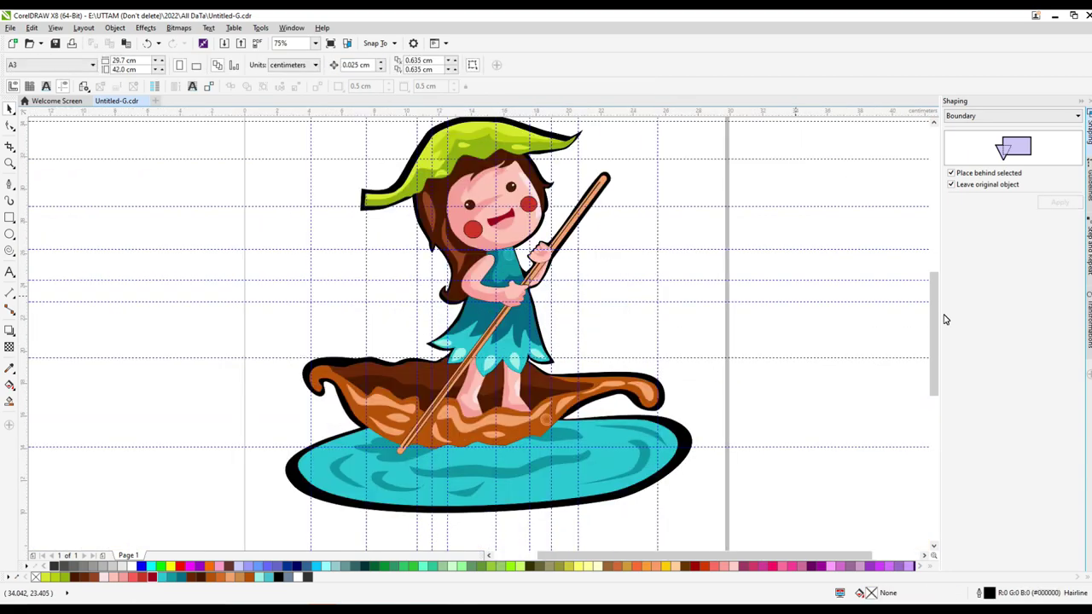
# Recolour the shading strip on the pole with a lighter tan from the document colours
pyautogui.scroll(2, 560, 279)
pyautogui.scroll(2, 587, 250)
pyautogui.doubleClick(588, 250)
pyautogui.scroll(-2, 663, 176)
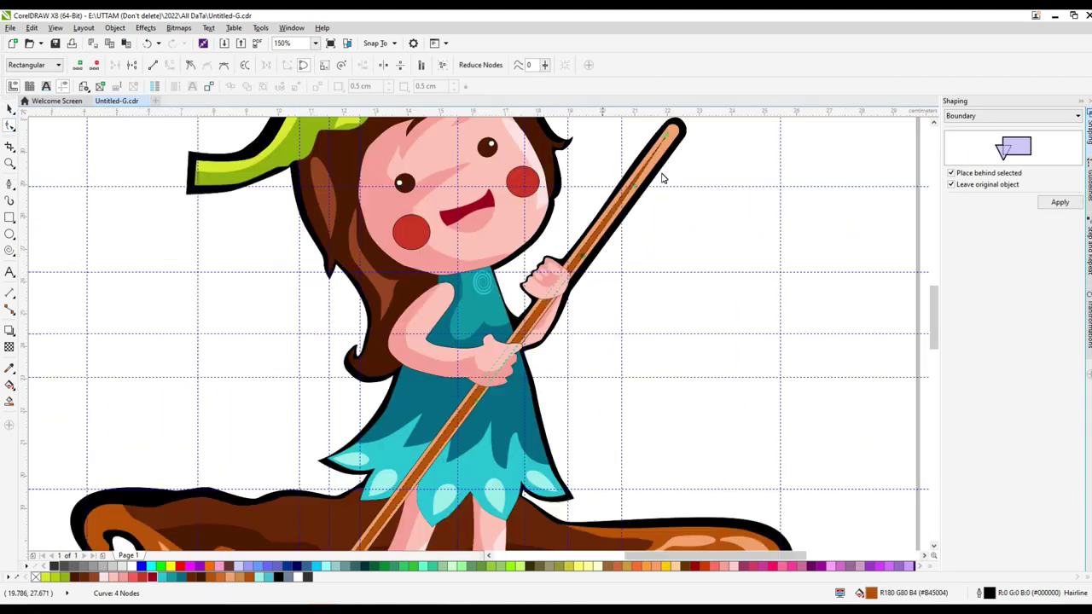
pyautogui.scroll(1, 625, 173)
pyautogui.scroll(-3, 434, 432)
pyautogui.click(238, 578)
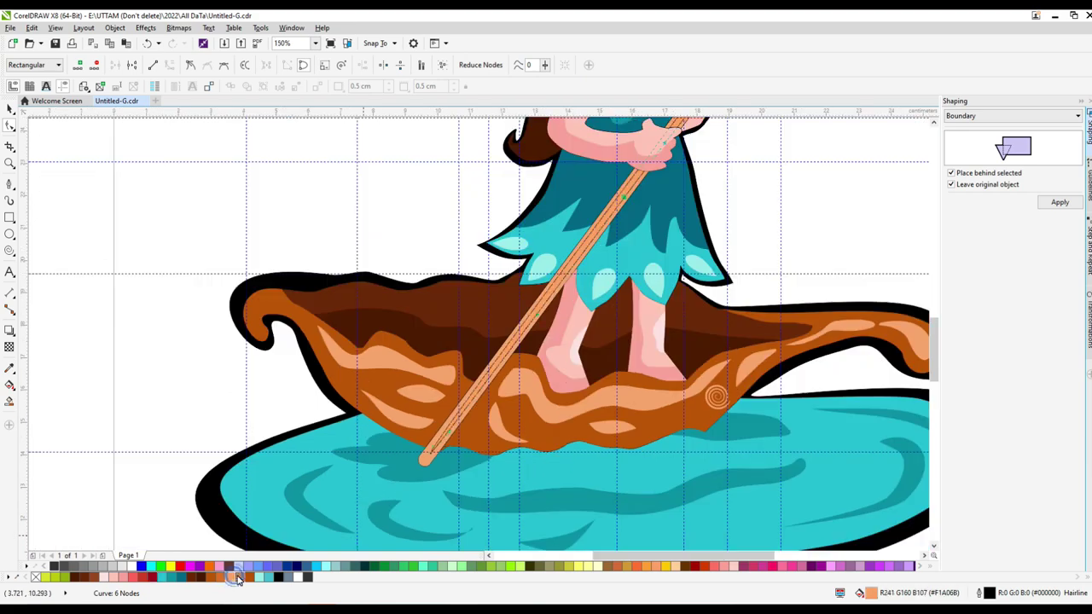
pyautogui.click(11, 106)
pyautogui.scroll(-4, 640, 281)
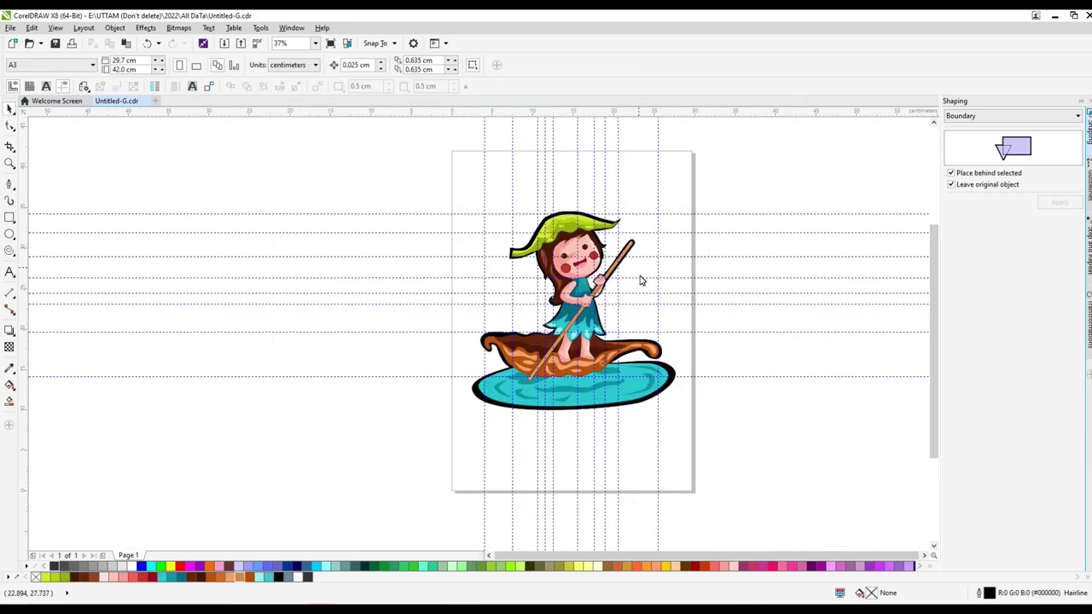
# Adjust the lower end of the pale highlight along the edge of the face
pyautogui.scroll(2, 799, 272)
pyautogui.click(789, 270)
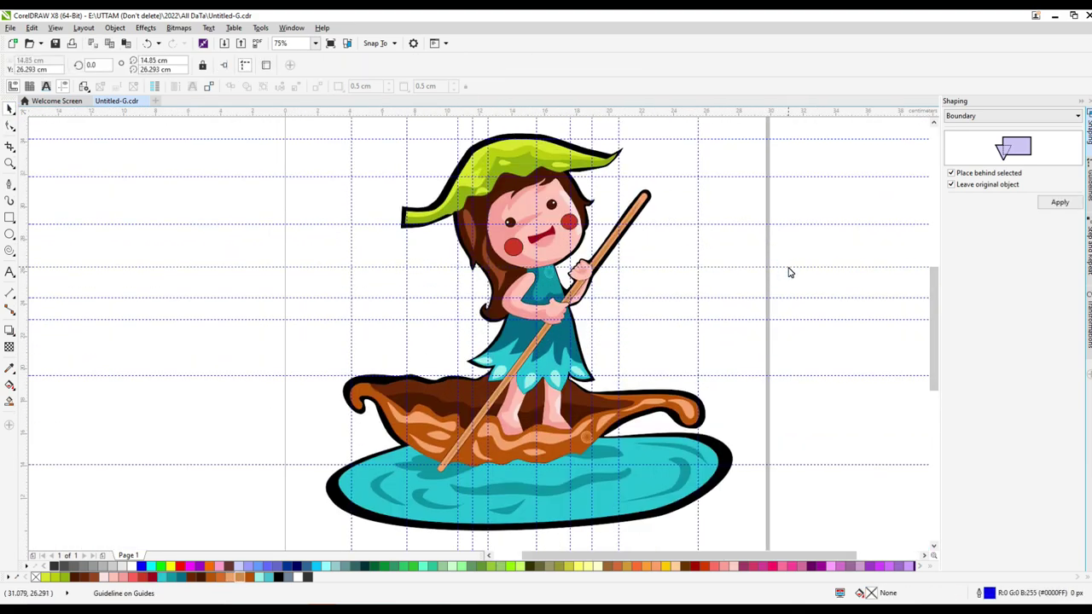
pyautogui.scroll(5, 651, 271)
pyautogui.press('F10')
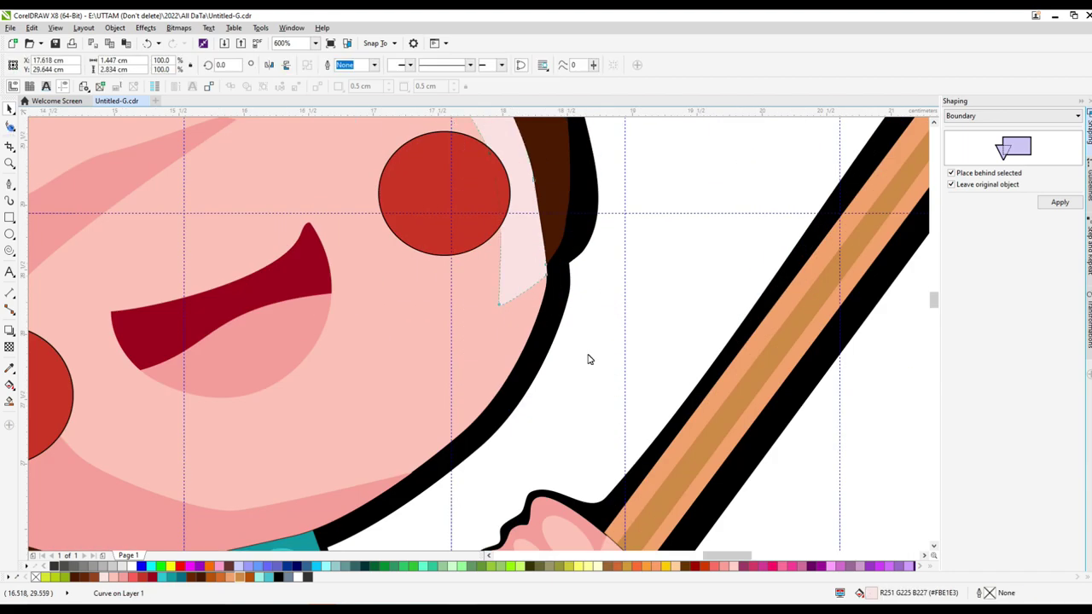
pyautogui.click(541, 288)
# Reshape the pink face shadow along the chin so it meets the neckline, removing surplus nodes
pyautogui.scroll(-2, 297, 408)
pyautogui.scroll(2, 293, 411)
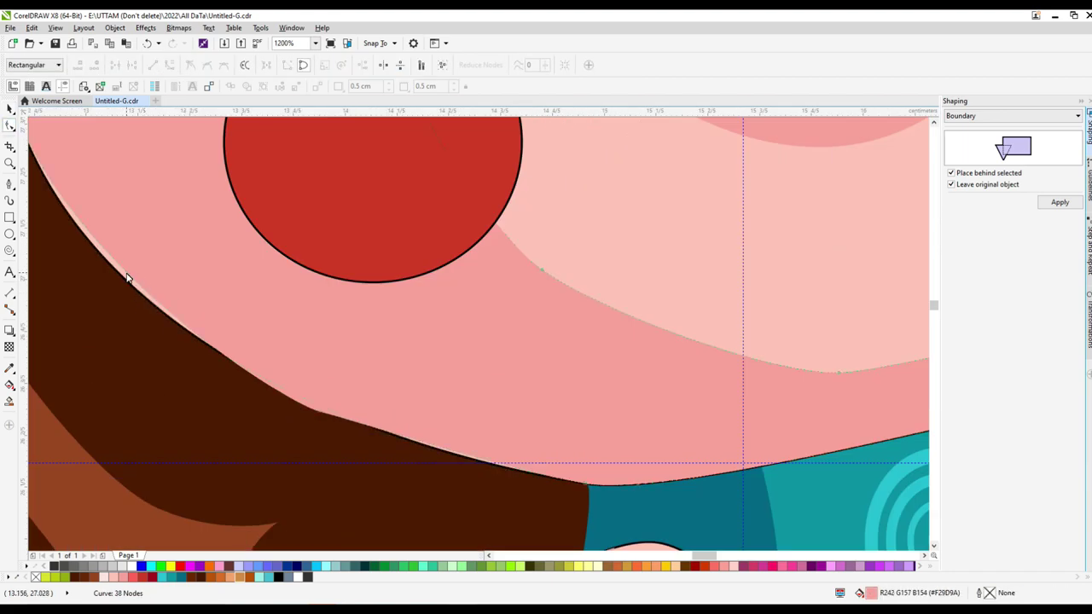
pyautogui.scroll(-2, 375, 428)
pyautogui.click(380, 436)
pyautogui.scroll(4, 380, 435)
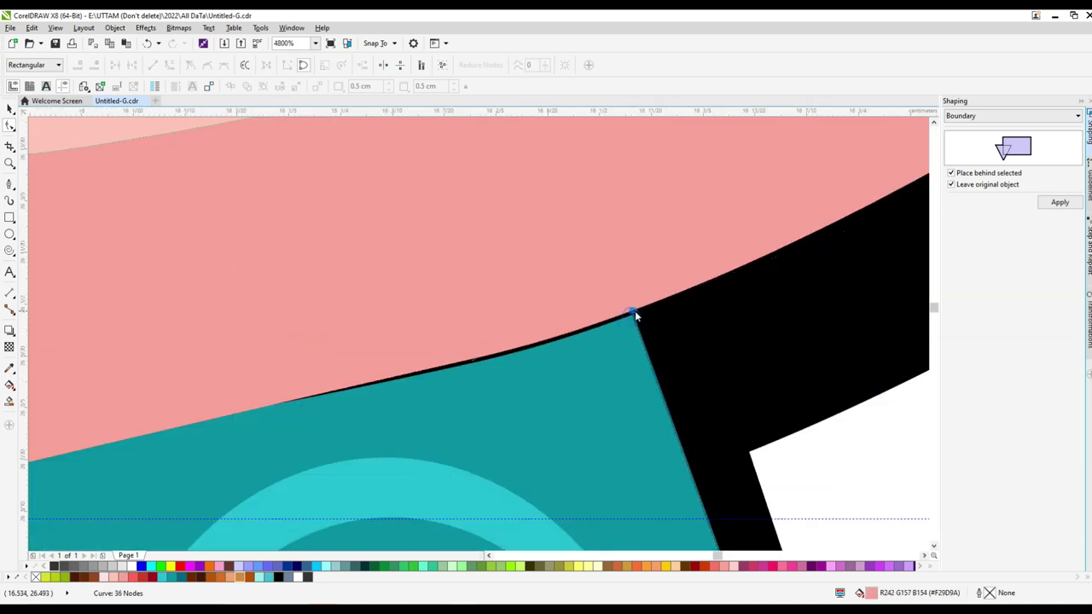
pyautogui.click(470, 370)
pyautogui.scroll(-1, 594, 330)
pyautogui.scroll(-2, 593, 326)
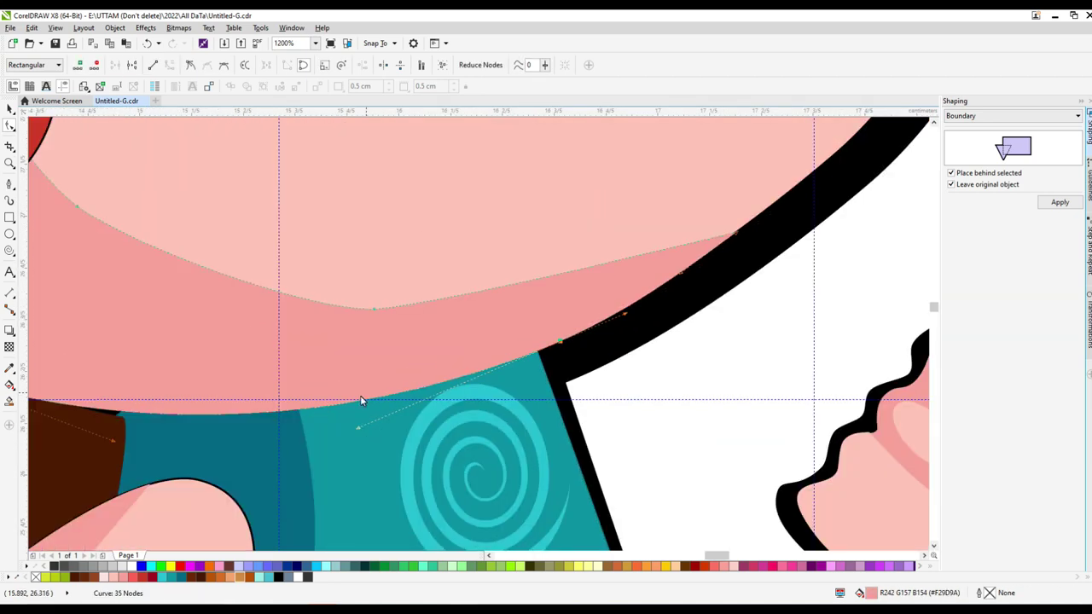
# Reshape the pink face shadow beneath the red cheek to cover the pale gap beside the hair
pyautogui.click(280, 368)
pyautogui.scroll(2, 280, 368)
pyautogui.scroll(-2, 249, 396)
pyautogui.scroll(2, 213, 295)
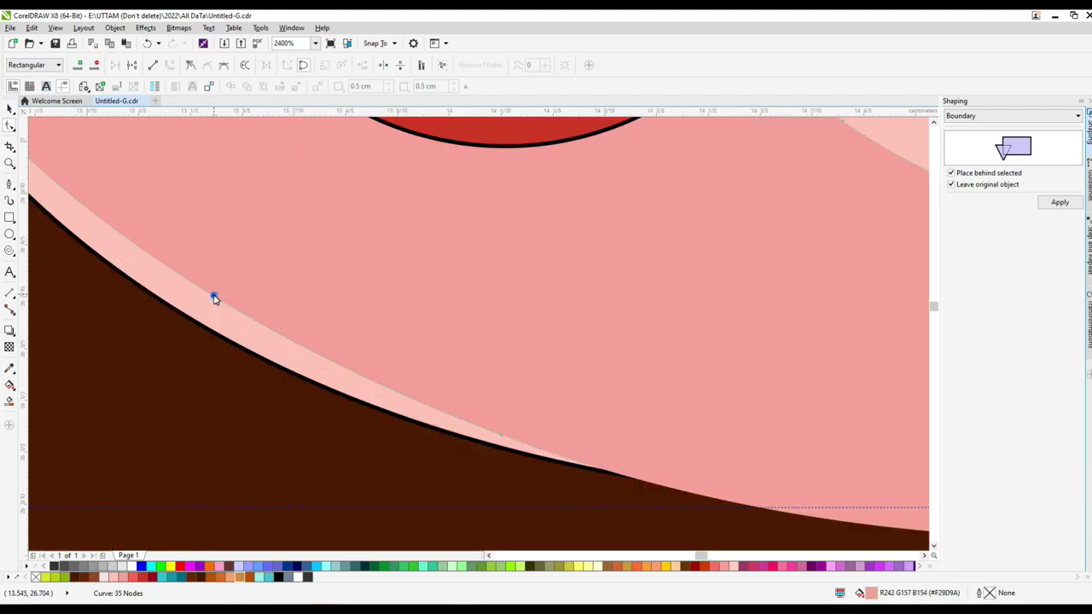
pyautogui.click(486, 427)
pyautogui.scroll(-2, 486, 429)
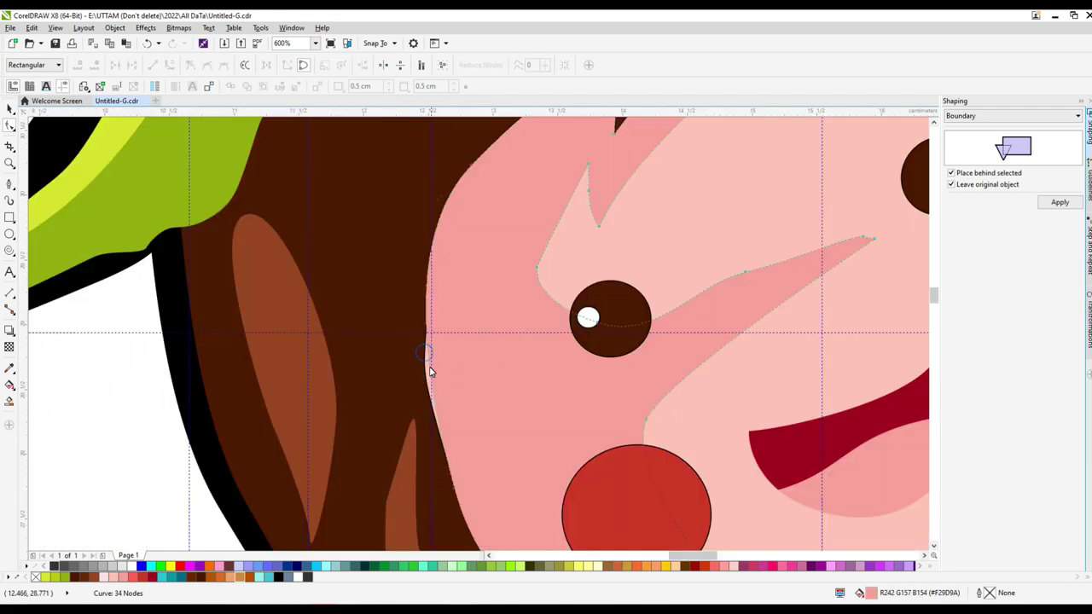
# Reshape the black backing in the corner between the leaf hat's underside and the hair
pyautogui.scroll(-3, 422, 294)
pyautogui.scroll(2, 421, 297)
pyautogui.click(421, 297)
pyautogui.scroll(2, 421, 298)
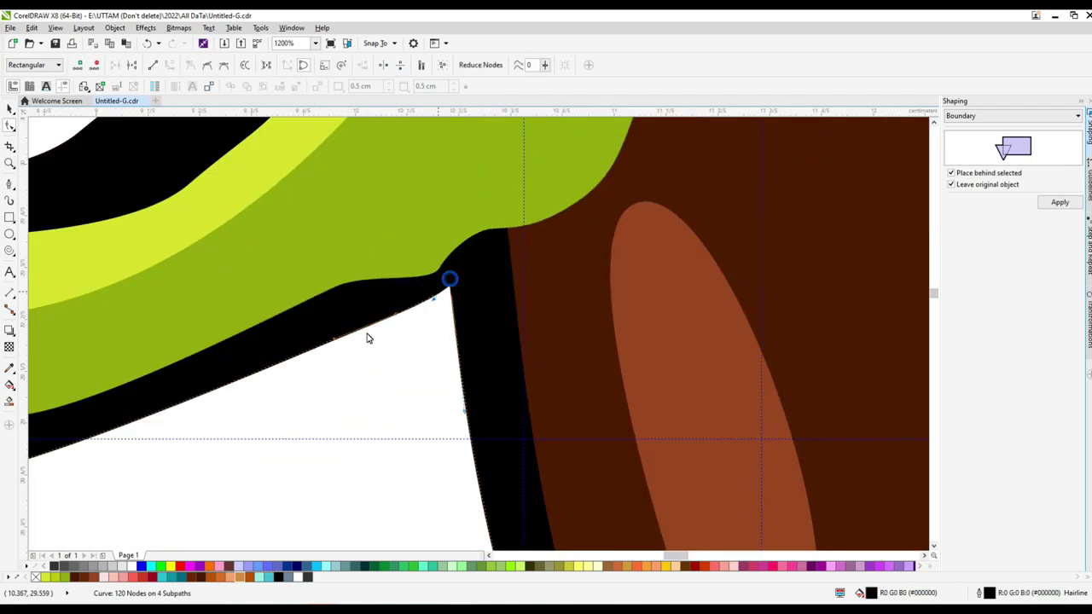
pyautogui.moveTo(367, 339); pyautogui.dragTo(398, 300)
pyautogui.scroll(-5, 391, 309)
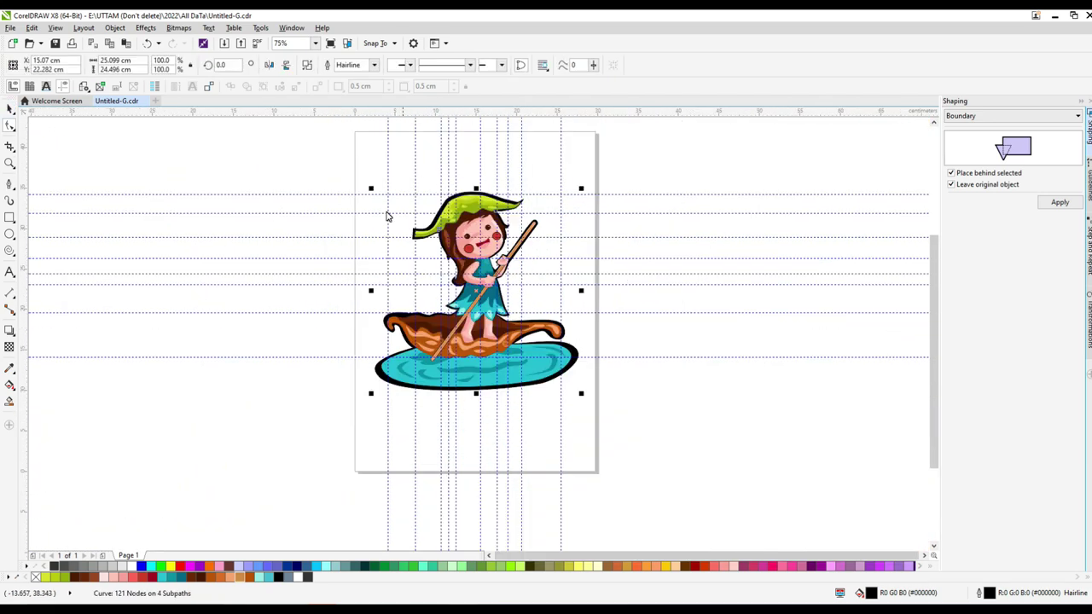
pyautogui.click(371, 213)
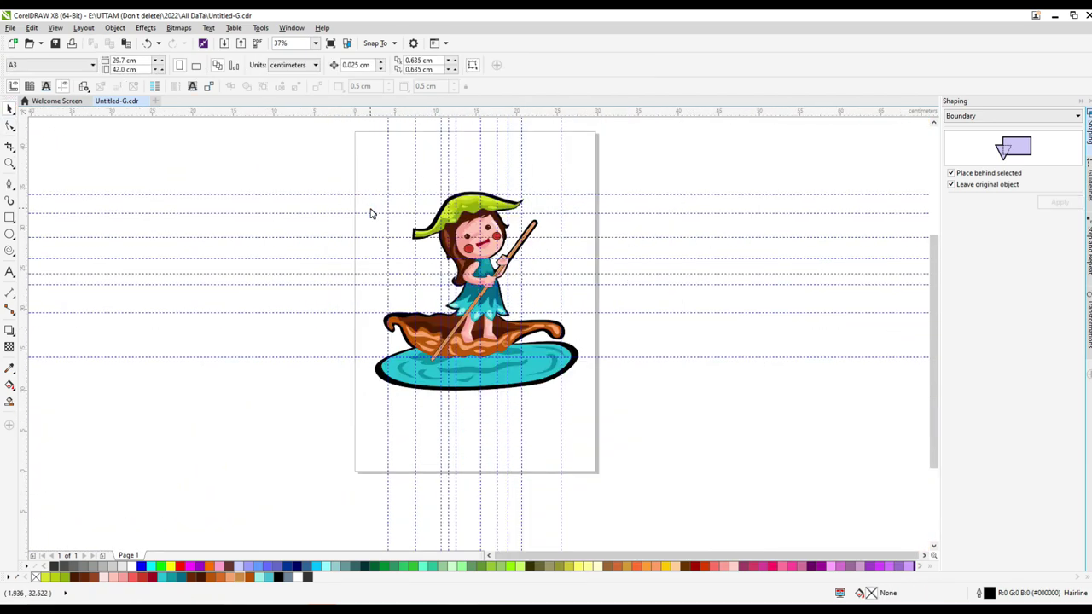
# Convert the leaf hat's bright yellow-green base shape to a 300 dpi RGB bitmap and apply a Gaussian blur
pyautogui.scroll(1, 452, 249)
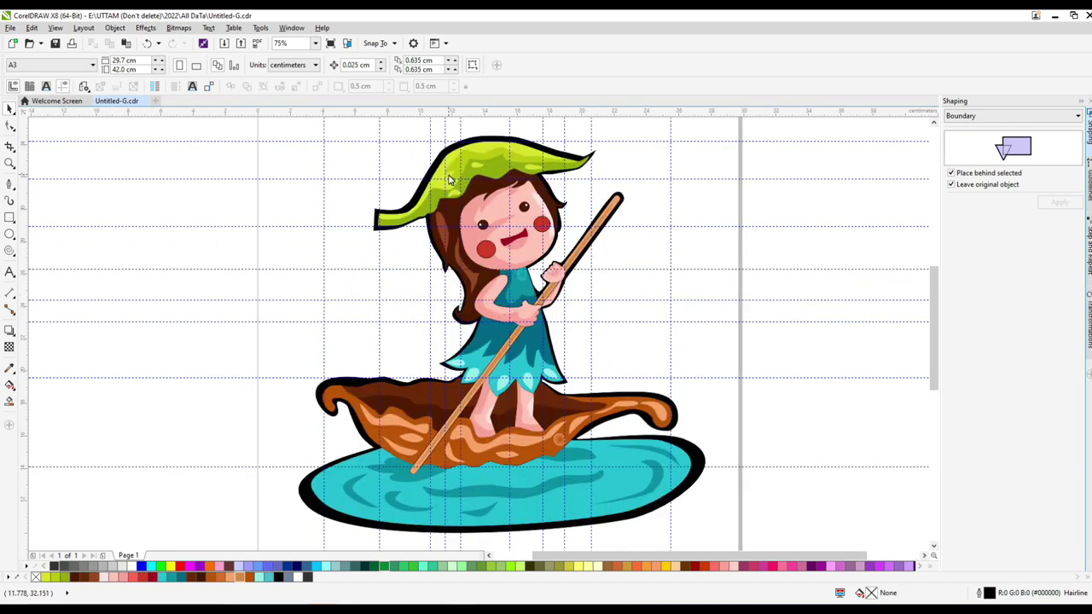
pyautogui.scroll(2, 450, 179)
pyautogui.click(389, 204)
pyautogui.scroll(-1, 390, 204)
pyautogui.click(178, 27)
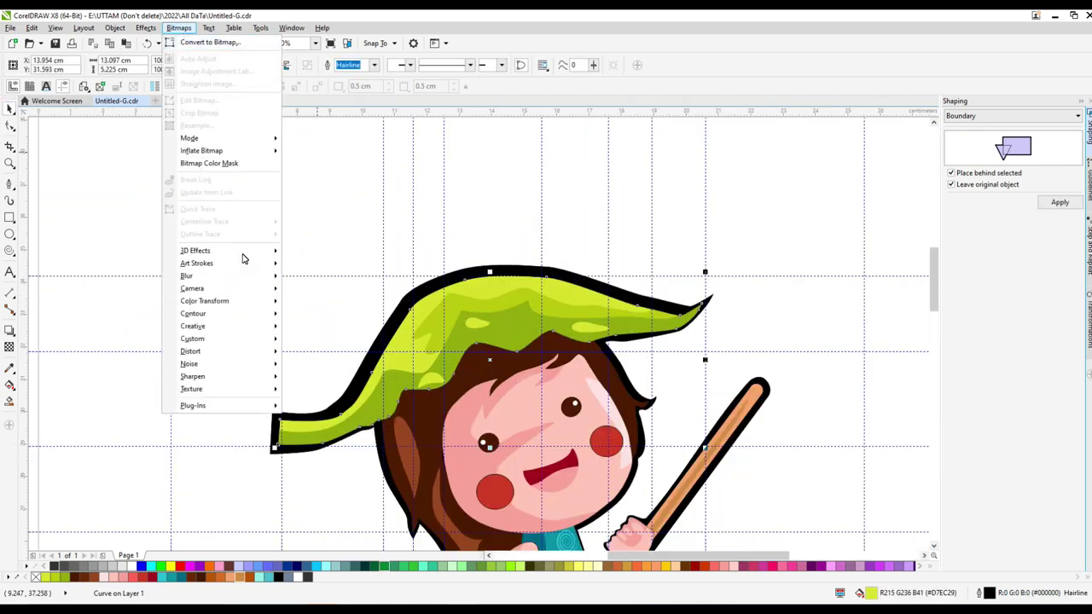
pyautogui.click(209, 42)
pyautogui.click(178, 27)
pyautogui.moveTo(187, 273)
pyautogui.click(316, 287)
pyautogui.click(583, 338)
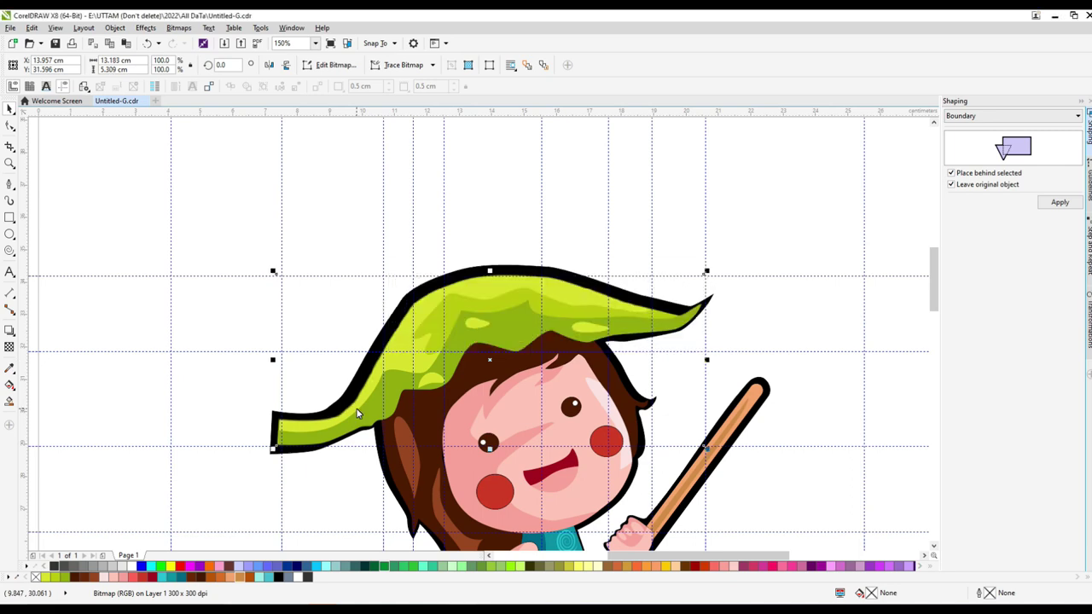
# Convert the hat's mid-green wave shape to a 300 dpi RGB bitmap and apply a 2-pixel Gaussian blur
pyautogui.scroll(2, 358, 413)
pyautogui.click(179, 27)
pyautogui.click(209, 42)
pyautogui.click(518, 371)
pyautogui.click(178, 28)
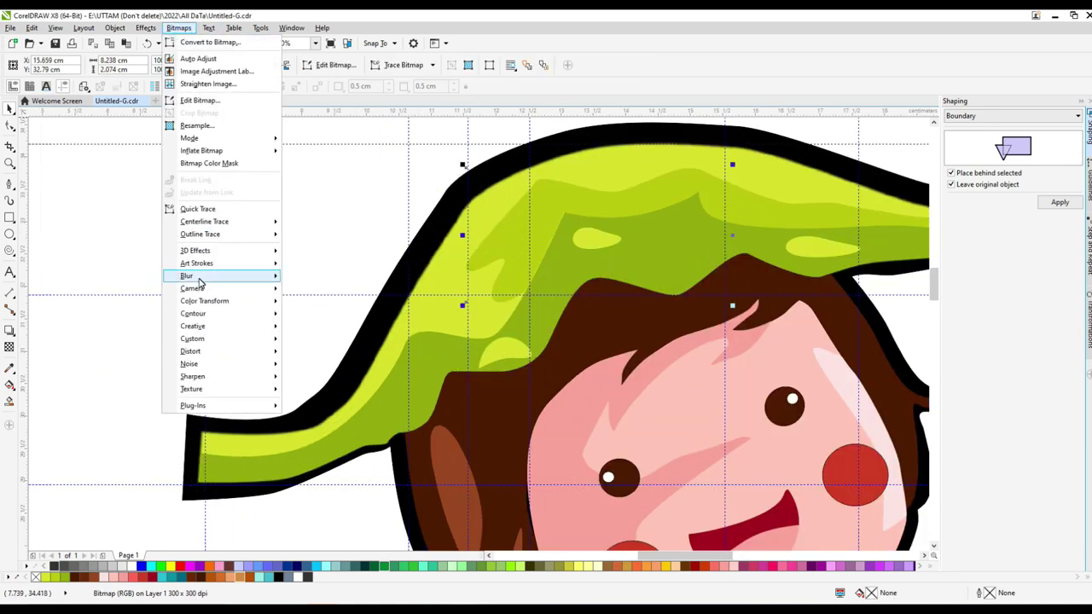
pyautogui.click(316, 288)
pyautogui.click(578, 342)
pyautogui.moveTo(188, 274)
pyautogui.click(317, 288)
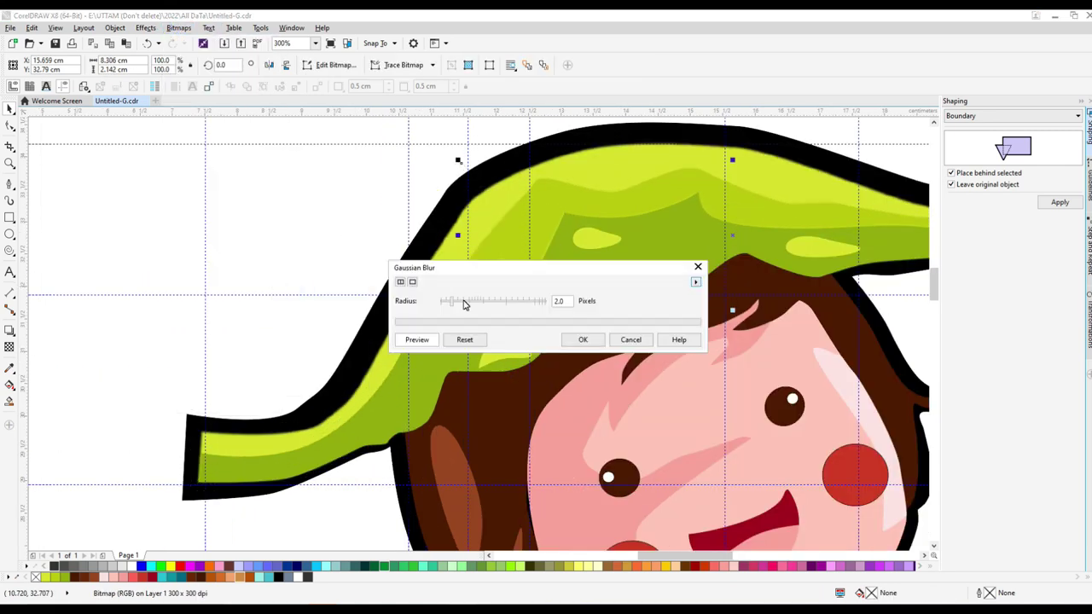
pyautogui.click(583, 340)
# Apply a Gaussian blur to the hat's dark green lower part and select the bitmap of its light highlight spots
pyautogui.click(178, 28)
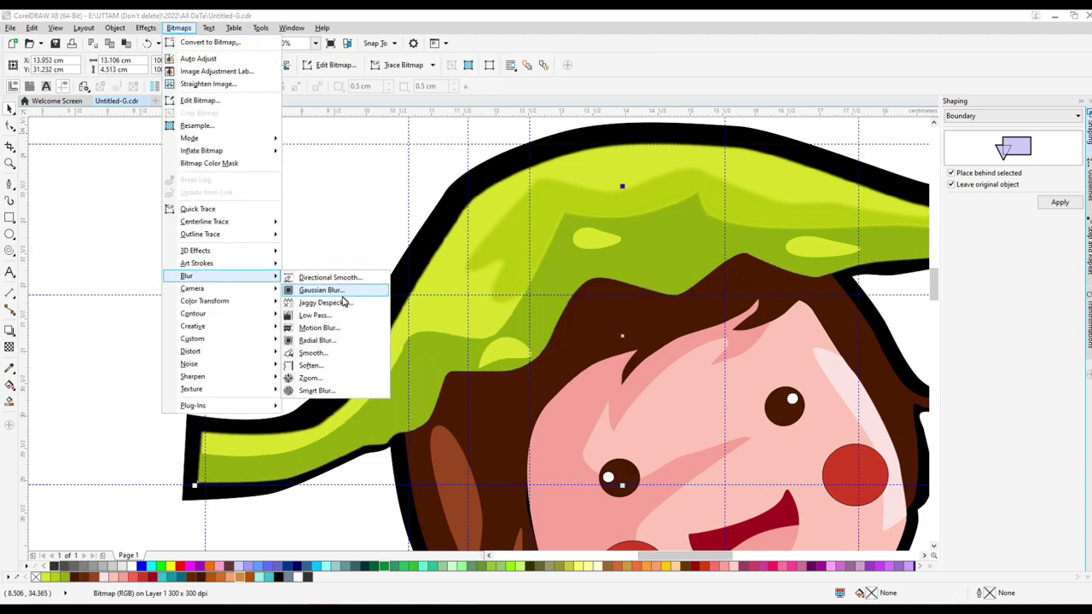
pyautogui.click(316, 287)
pyautogui.click(582, 339)
pyautogui.click(565, 268)
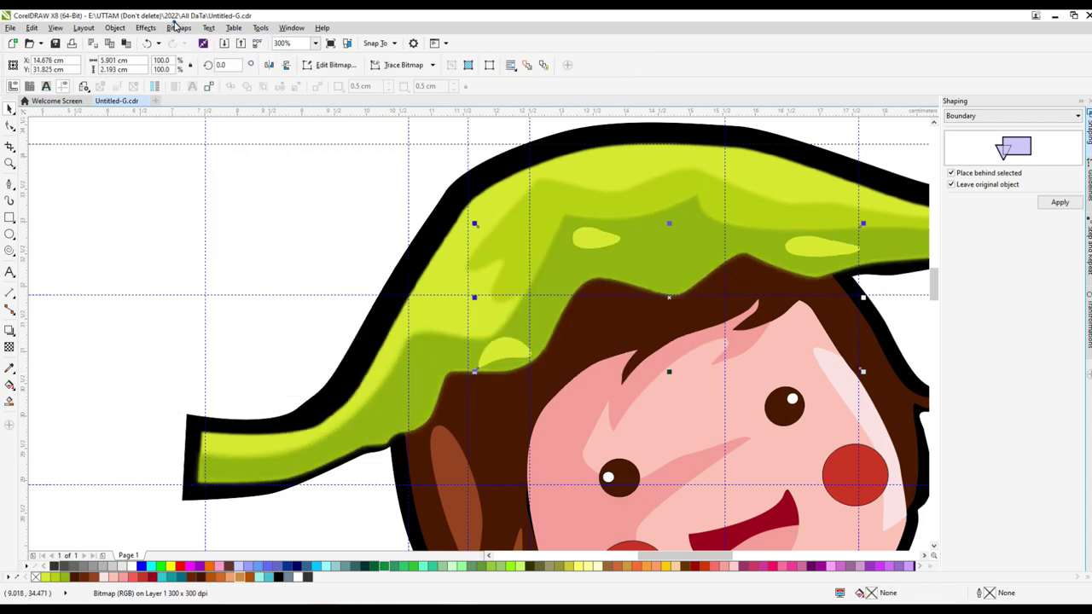
# Apply a Gaussian blur with a 1.8-pixel radius to the leaf hat's light highlight spots
pyautogui.click(178, 27)
pyautogui.moveTo(208, 275)
pyautogui.click(317, 288)
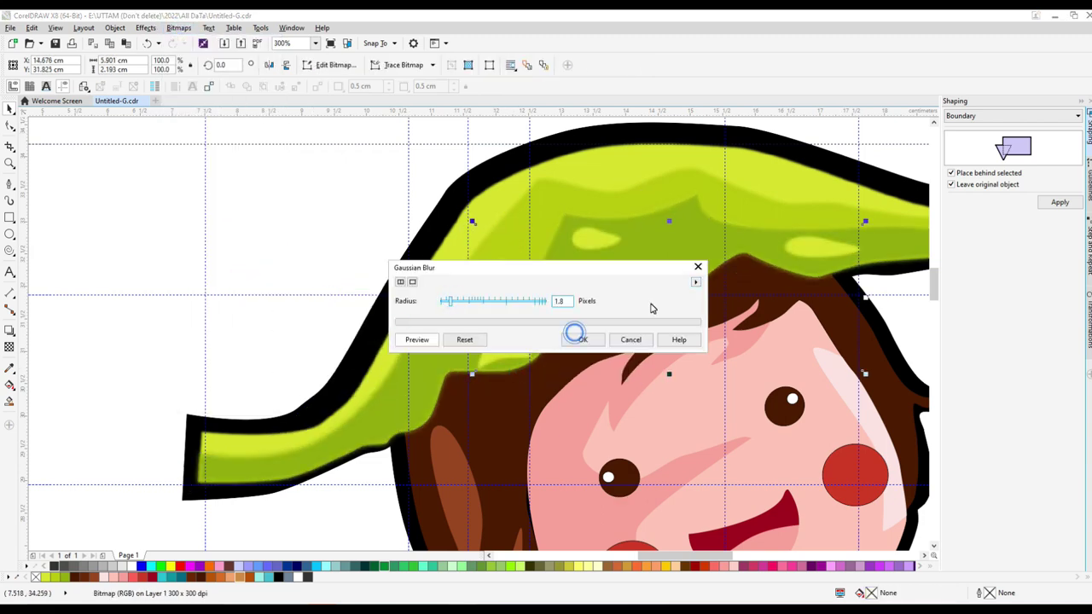
# Apply a Gaussian blur to the bitmap of the girl's dark brown hair
pyautogui.scroll(-3, 415, 323)
pyautogui.click(178, 27)
pyautogui.moveTo(188, 275)
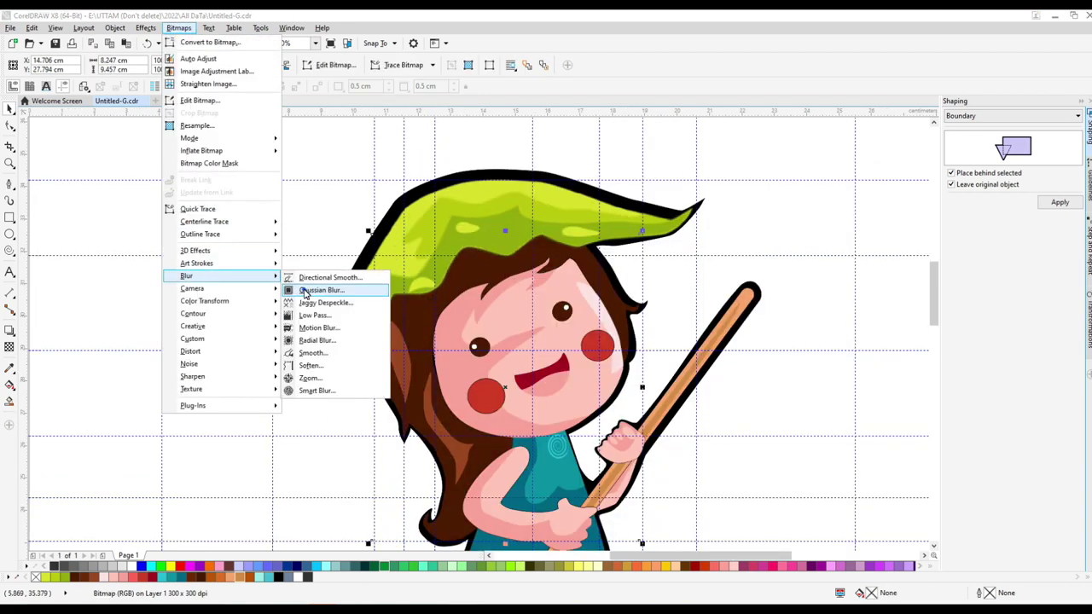
pyautogui.click(306, 293)
pyautogui.click(585, 339)
# Convert the light pink face shape to a bitmap in its original place and apply a Gaussian blur
pyautogui.scroll(3, 419, 457)
pyautogui.scroll(-2, 419, 457)
pyautogui.moveTo(401, 260); pyautogui.dragTo(350, 262)
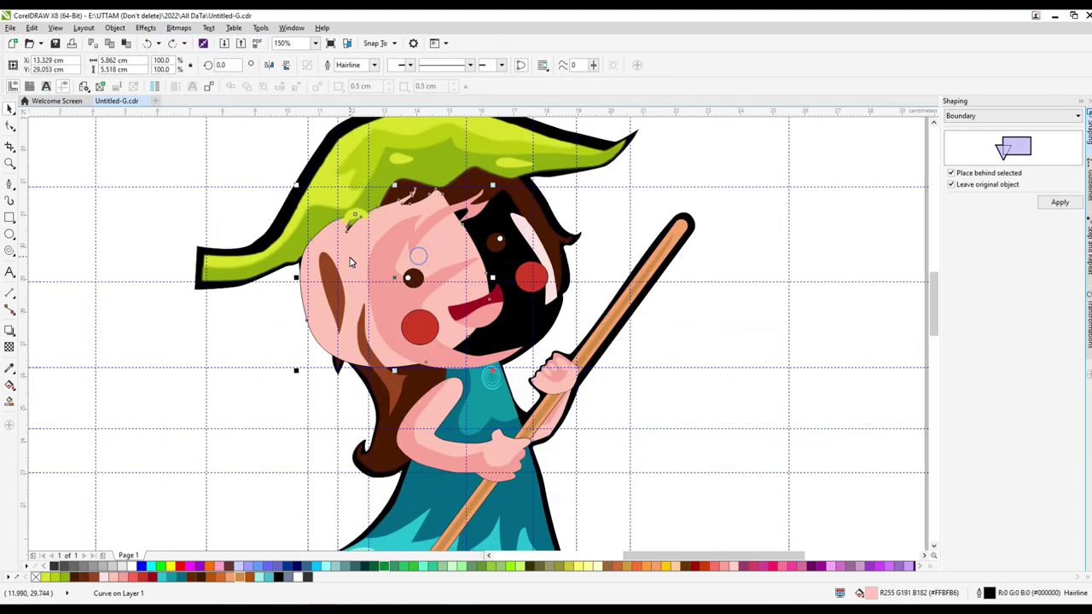
pyautogui.click(178, 27)
pyautogui.click(197, 41)
pyautogui.click(568, 370)
pyautogui.click(178, 27)
pyautogui.moveTo(195, 276)
pyautogui.click(305, 293)
pyautogui.click(585, 338)
# Apply a Gaussian blur to the left eye's dark circle and to its white highlight
pyautogui.scroll(2, 437, 300)
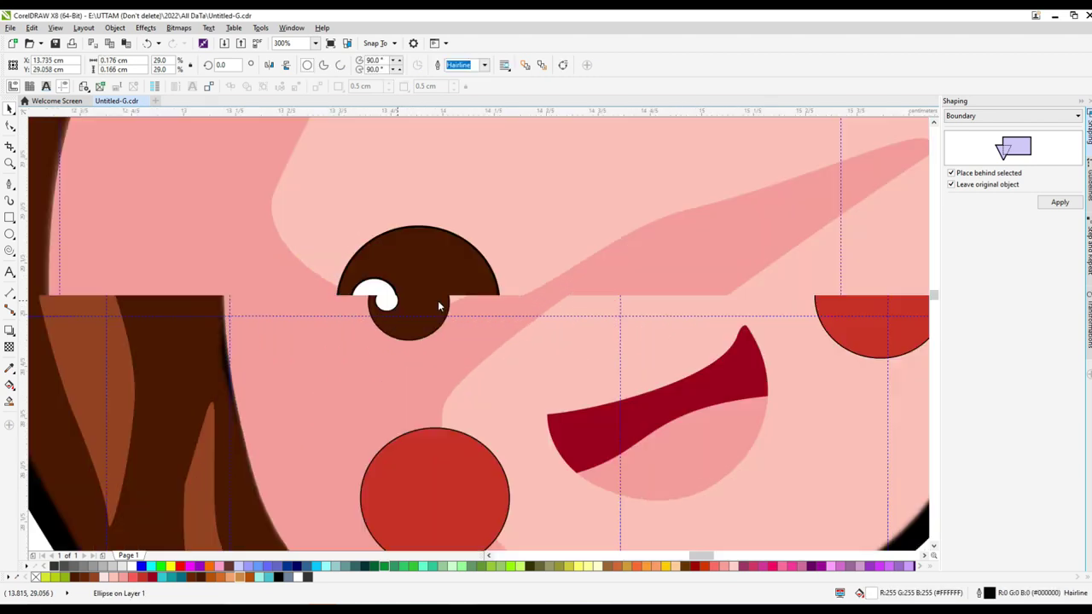
pyautogui.click(438, 300)
pyautogui.scroll(1, 437, 301)
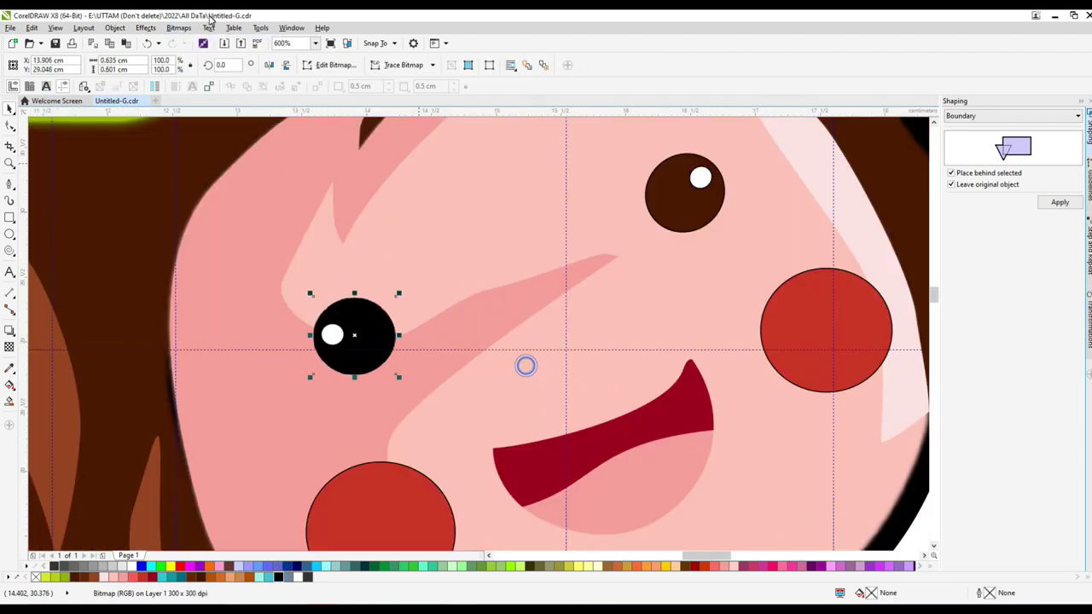
pyautogui.click(178, 27)
pyautogui.moveTo(195, 275)
pyautogui.click(319, 290)
pyautogui.click(580, 338)
pyautogui.click(178, 27)
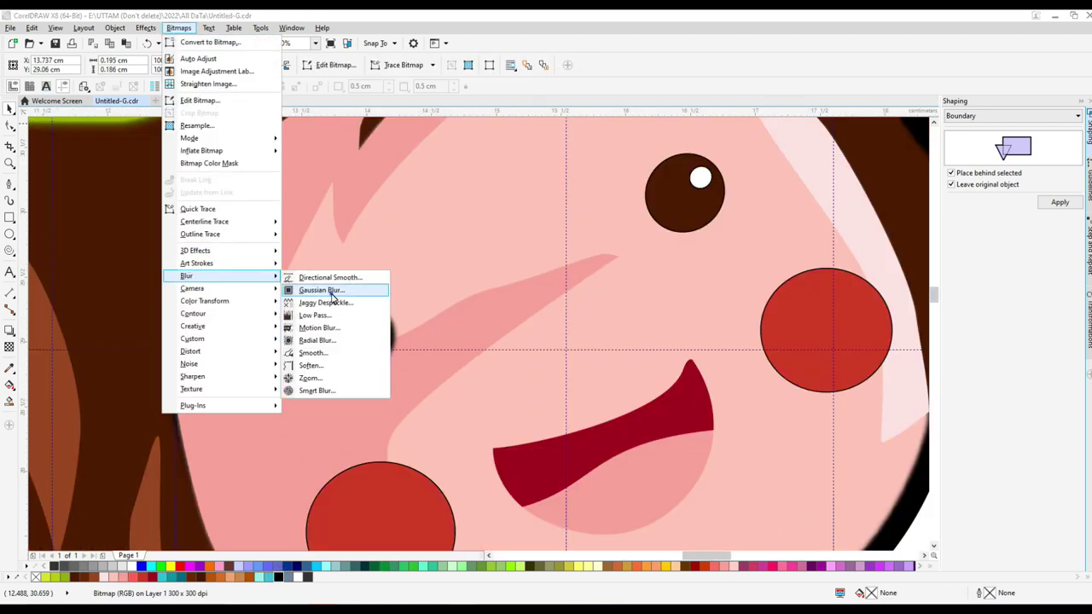
pyautogui.click(364, 307)
# Replace the right eye and its highlight with pasted copies of the blurred eye pieces
pyautogui.hotkey('ctrl', 'v')
pyautogui.moveTo(687, 196); pyautogui.dragTo(621, 192)
pyautogui.click(702, 181)
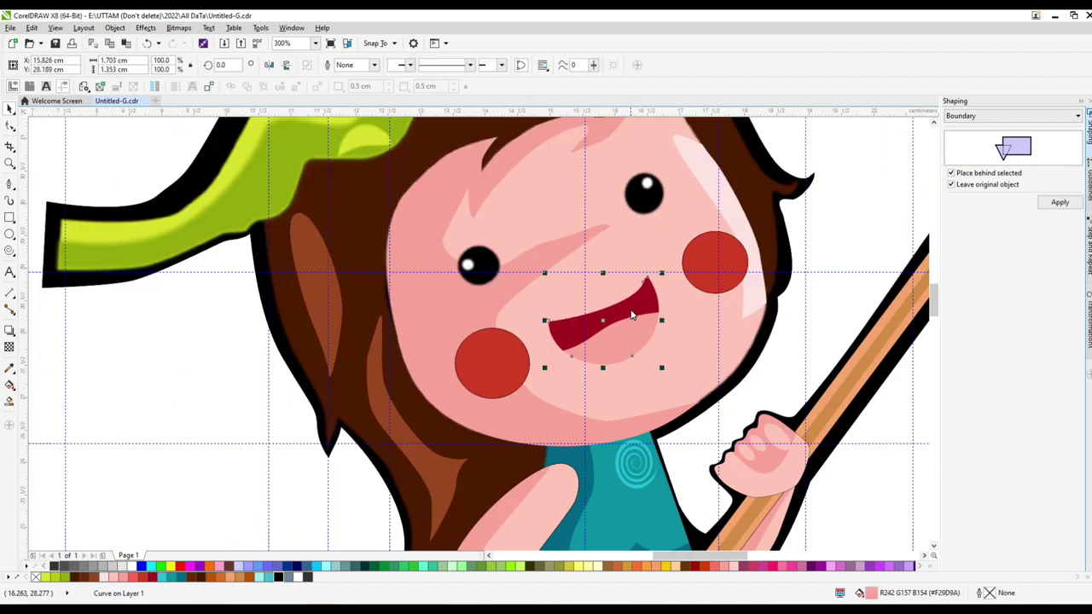
# Convert the pink shape beneath the mouth to a bitmap and apply a Gaussian blur
pyautogui.click(178, 28)
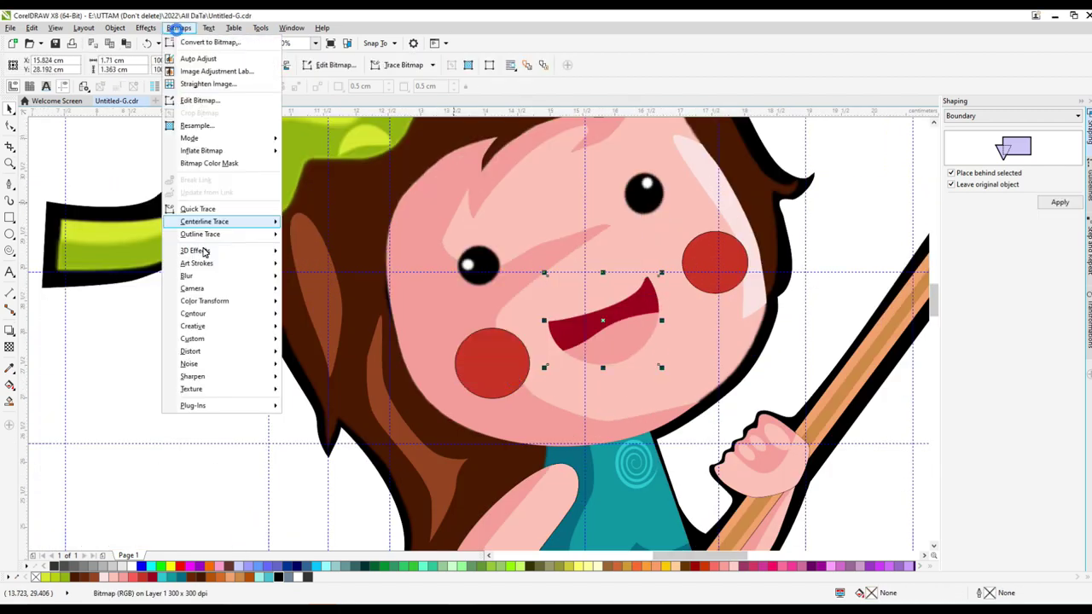
pyautogui.click(324, 299)
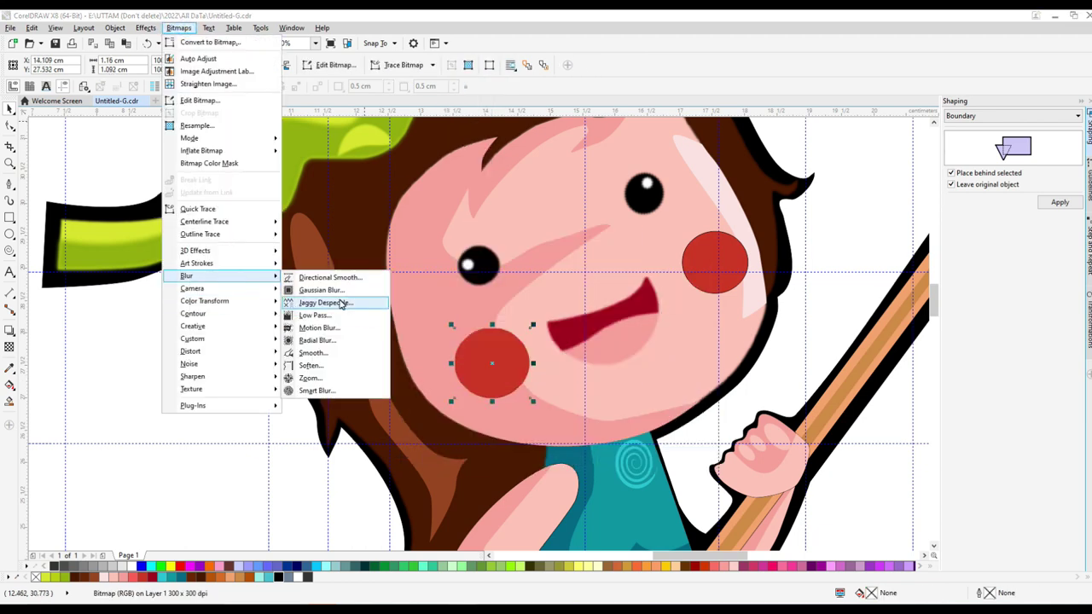
# Apply a Gaussian blur to the left red cheek and place a copy of it over the right cheek
pyautogui.click(343, 301)
pyautogui.click(584, 338)
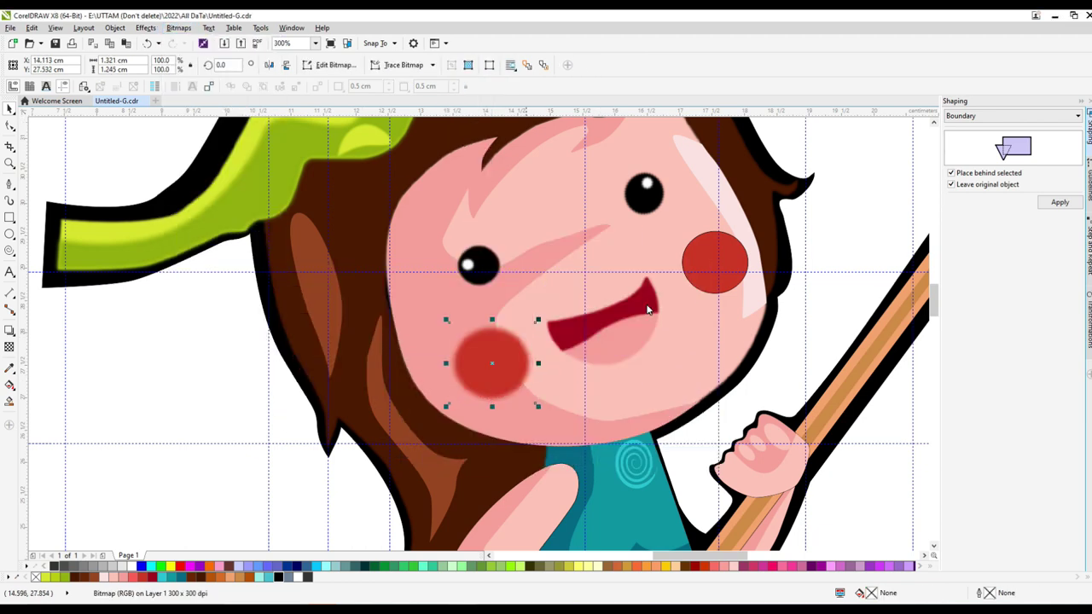
pyautogui.moveTo(485, 392); pyautogui.dragTo(728, 283)
pyautogui.moveTo(751, 231); pyautogui.dragTo(748, 237)
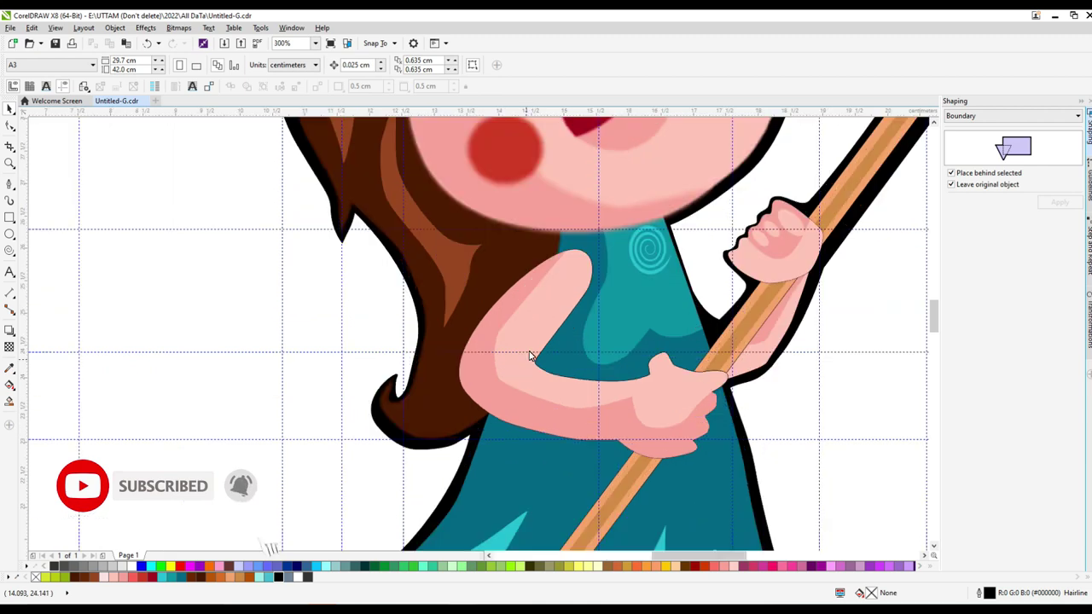
# Convert the front arm's pink shapes to bitmaps and apply a Gaussian blur
pyautogui.click(527, 371)
pyautogui.click(178, 27)
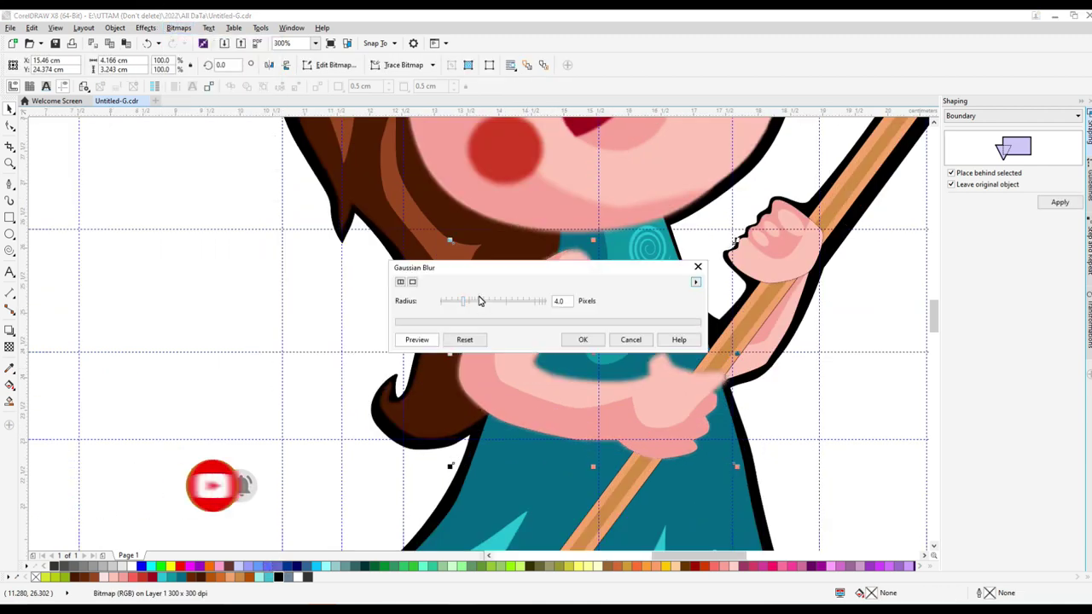
pyautogui.click(202, 42)
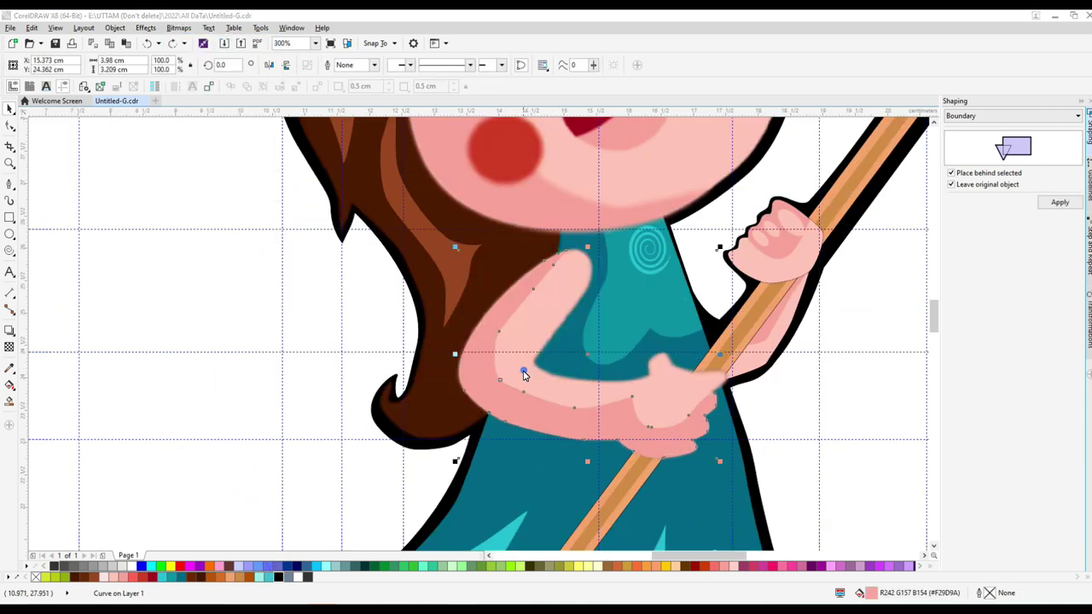
pyautogui.click(179, 27)
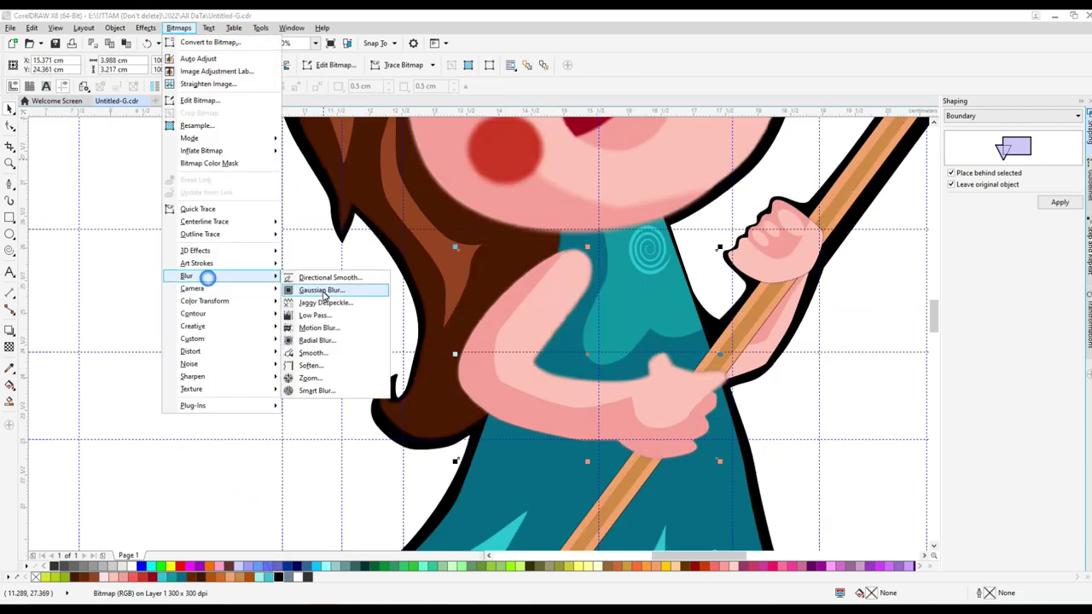
pyautogui.click(316, 288)
pyautogui.click(582, 339)
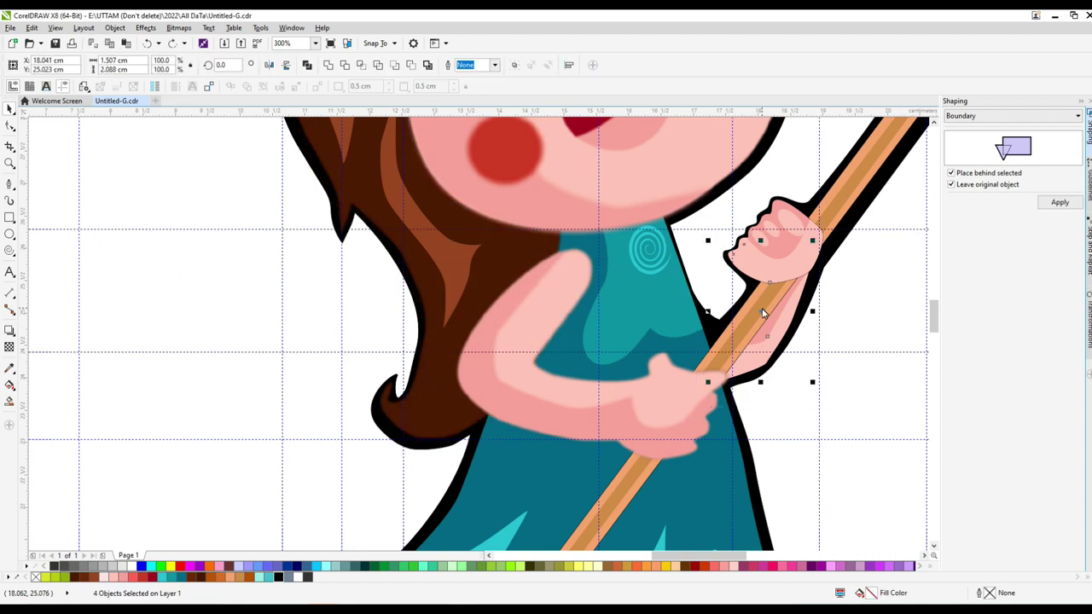
# Convert the rear forearm and the raised hand's darker pink base to bitmaps and soften them with Gaussian blur
pyautogui.click(512, 372)
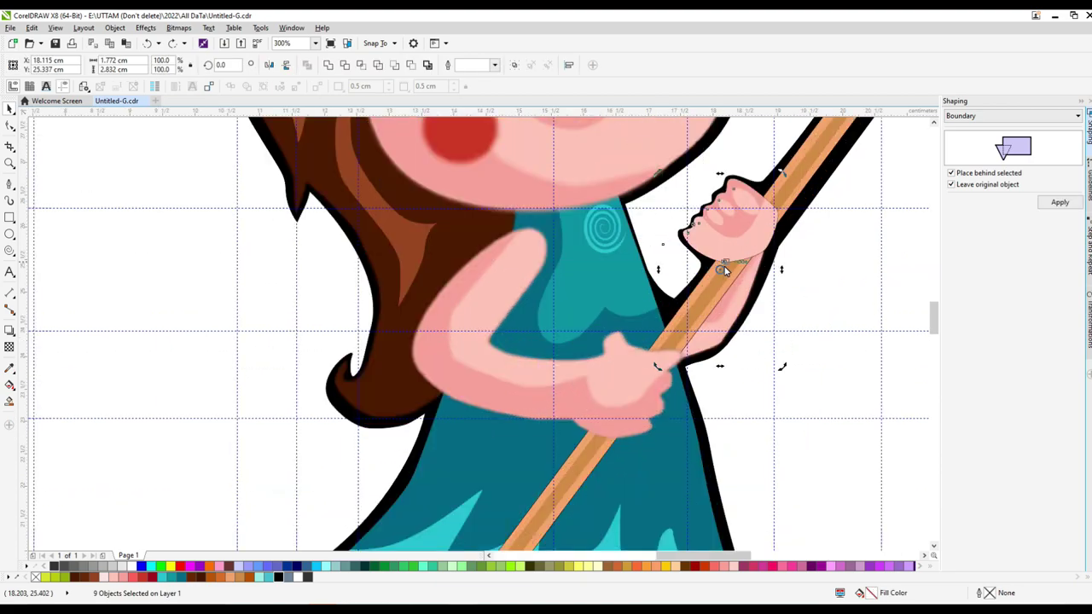
pyautogui.click(666, 340)
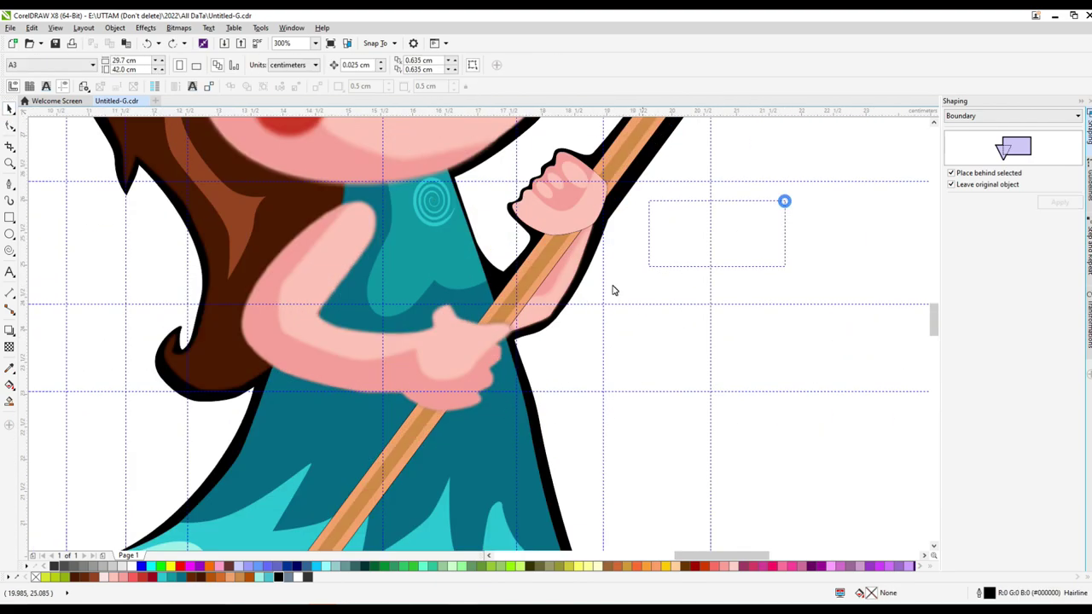
pyautogui.click(733, 352)
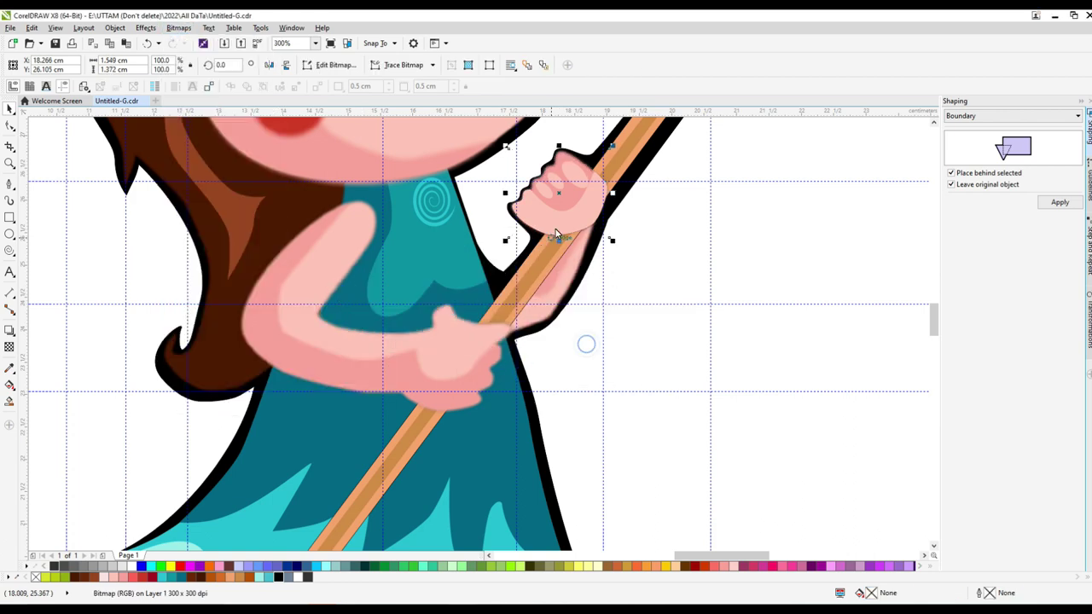
pyautogui.rightClick(558, 206)
pyautogui.click(733, 455)
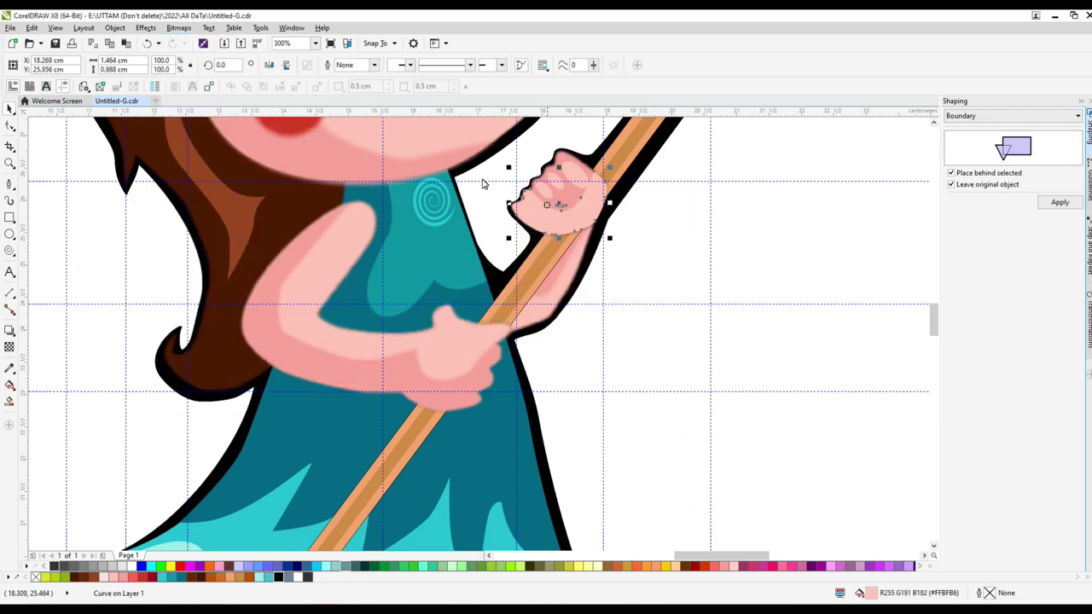
# Reshape the raised hand's light pink palm by removing nodes and pulling its tip in below the lowest finger
pyautogui.press('F10')
pyautogui.scroll(1, 532, 204)
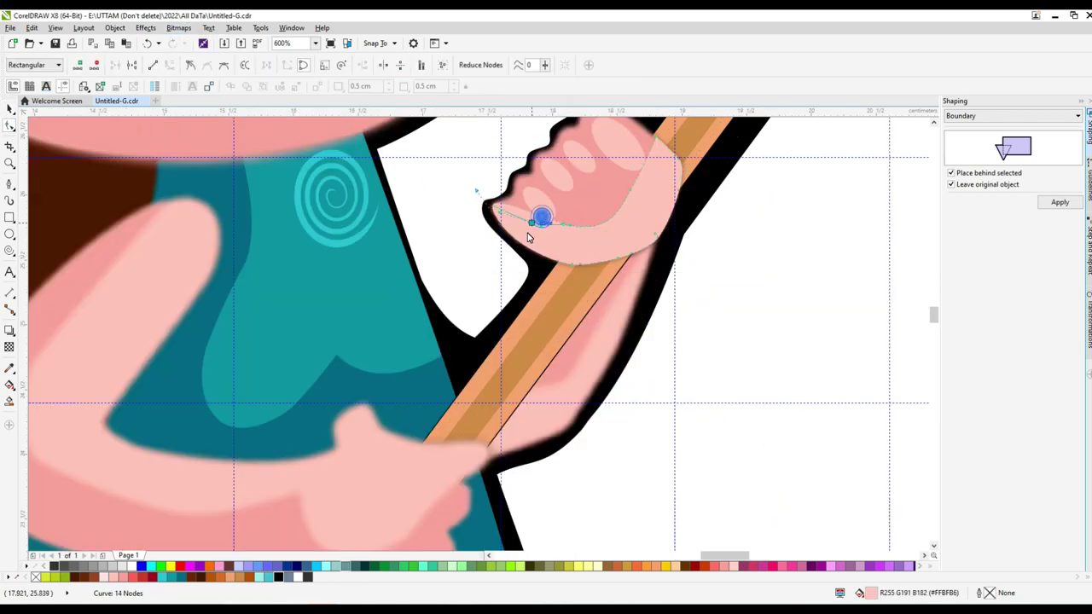
pyautogui.scroll(-2, 593, 275)
pyautogui.scroll(3, 597, 298)
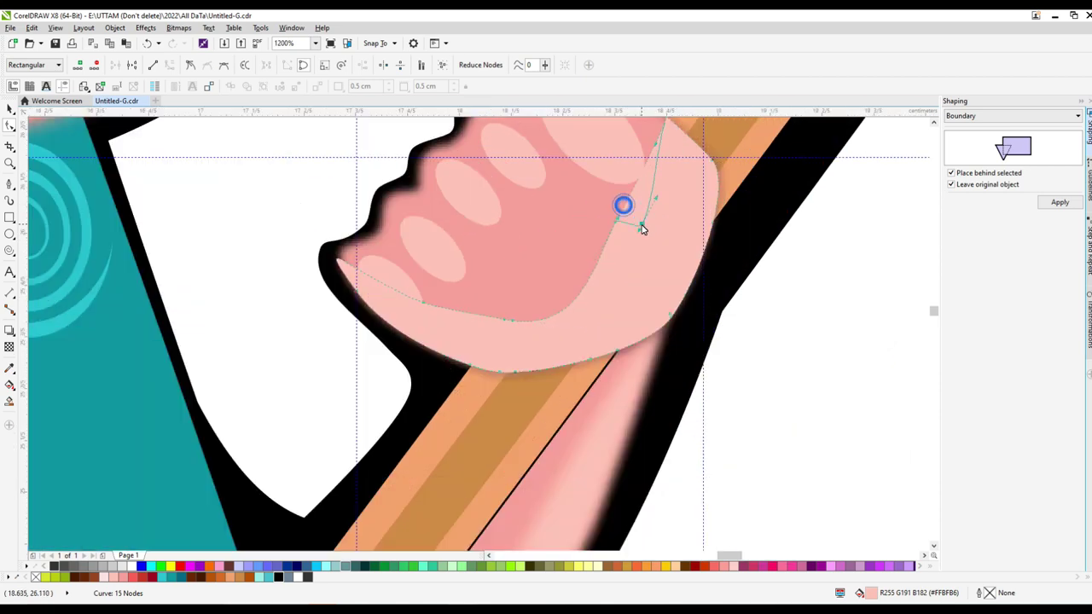
pyautogui.scroll(1, 379, 289)
pyautogui.click(325, 271)
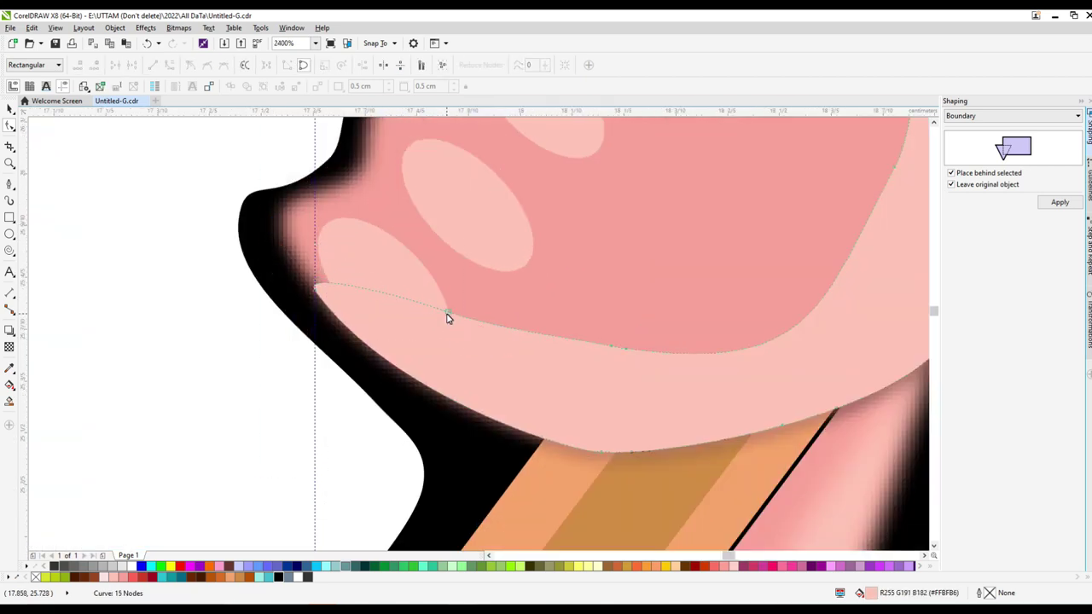
pyautogui.press('Delete')
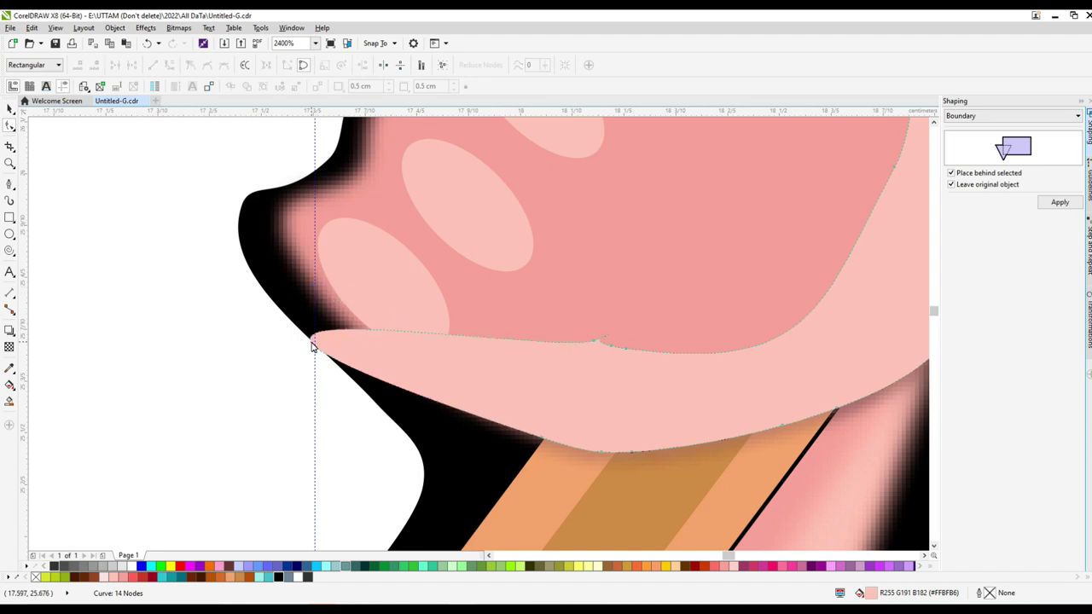
pyautogui.moveTo(608, 420); pyautogui.dragTo(609, 420)
pyautogui.scroll(-1, 613, 373)
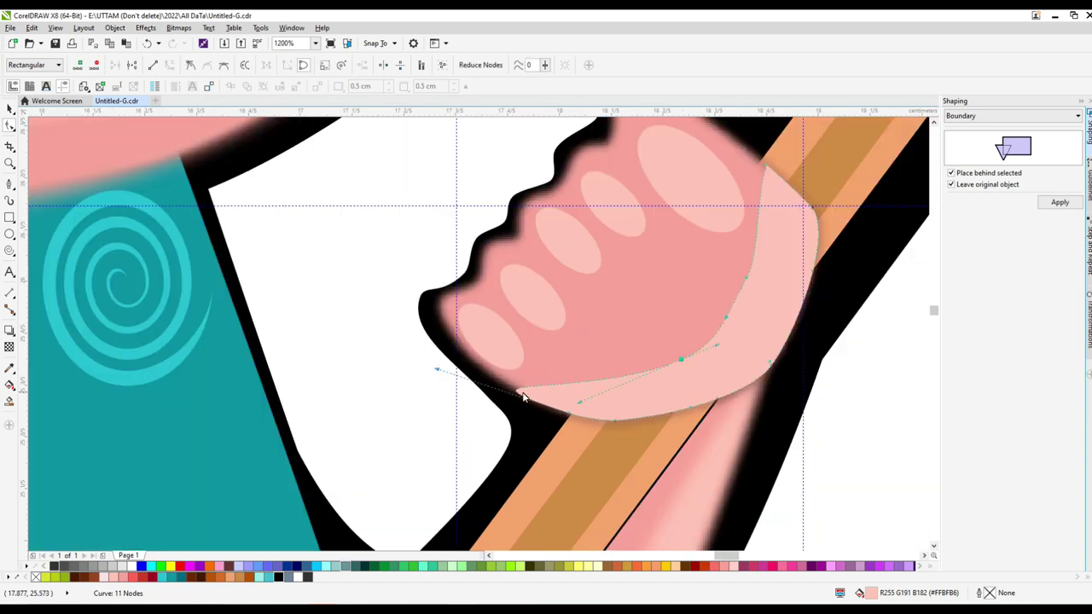
# Convert the raised hand's light palm shape to a bitmap and apply a 2-pixel Gaussian blur
pyautogui.scroll(-2, 412, 260)
pyautogui.click(178, 27)
pyautogui.click(341, 276)
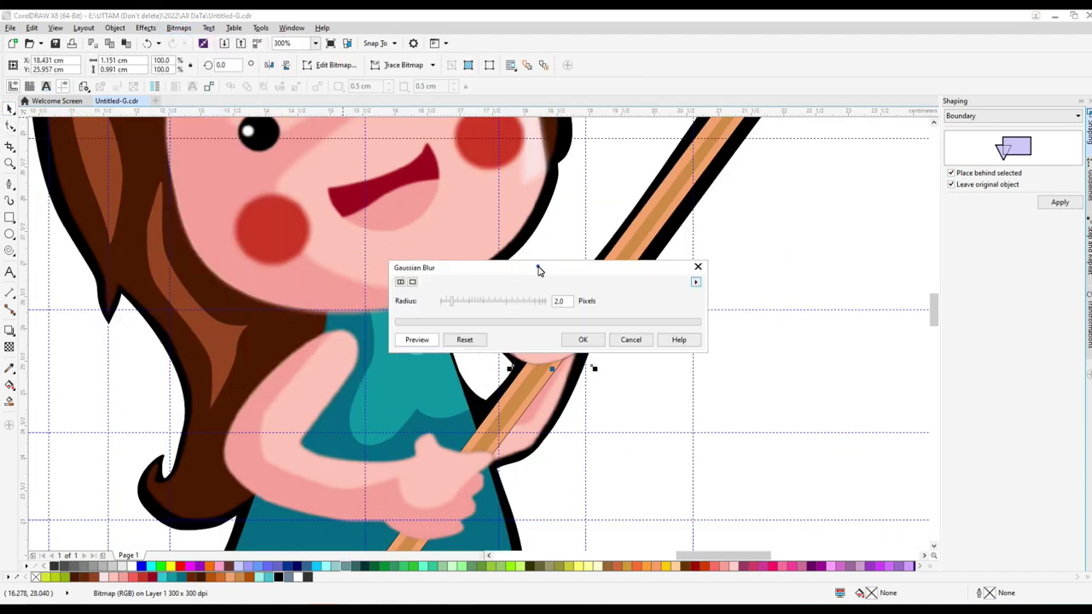
pyautogui.click(582, 339)
# Try converting the dress's turquoise base shape to a 300 dpi RGB bitmap and applying a Gaussian blur
pyautogui.scroll(-3, 602, 459)
pyautogui.click(549, 317)
pyautogui.scroll(3, 550, 317)
pyautogui.click(178, 27)
pyautogui.click(196, 41)
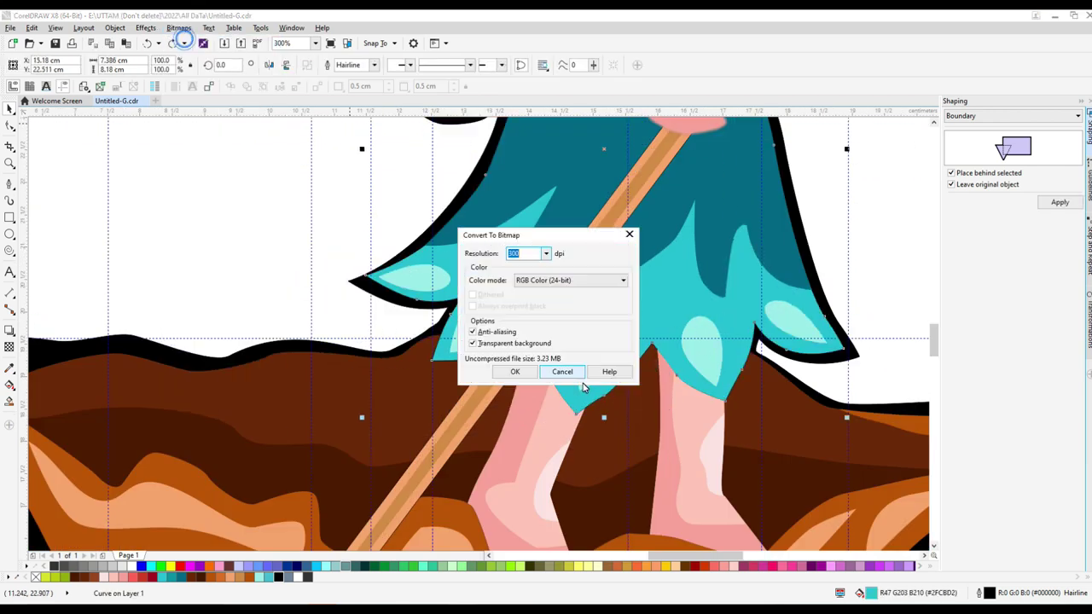
pyautogui.click(514, 371)
pyautogui.click(178, 28)
pyautogui.click(341, 275)
pyautogui.click(628, 339)
pyautogui.hotkey('ctrl', 'z')
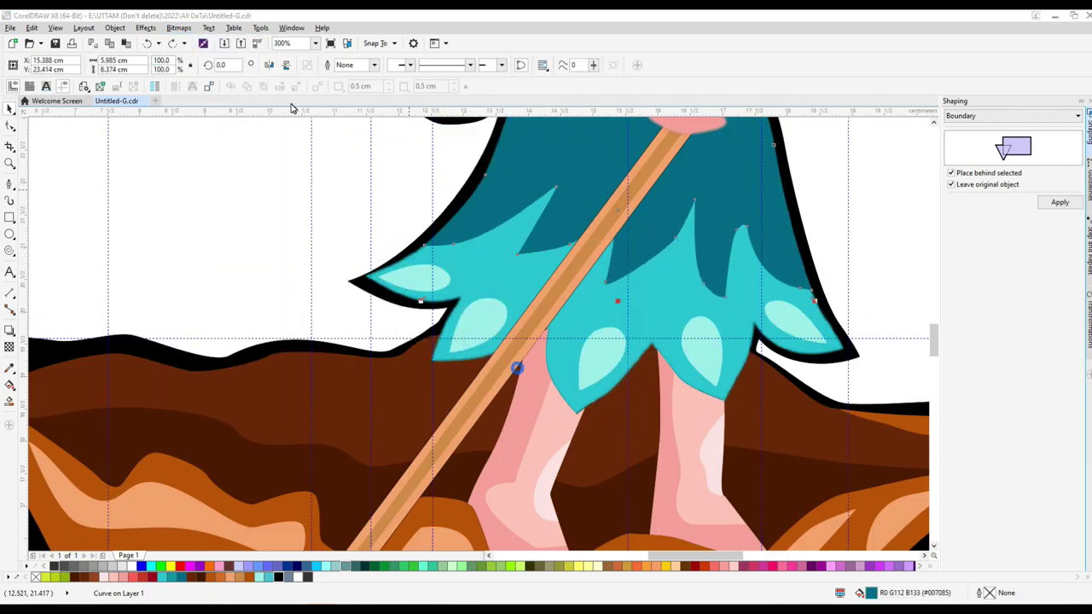
# Try applying a Gaussian blur to the dress's dark teal layer
pyautogui.click(179, 27)
pyautogui.click(341, 276)
pyautogui.click(583, 339)
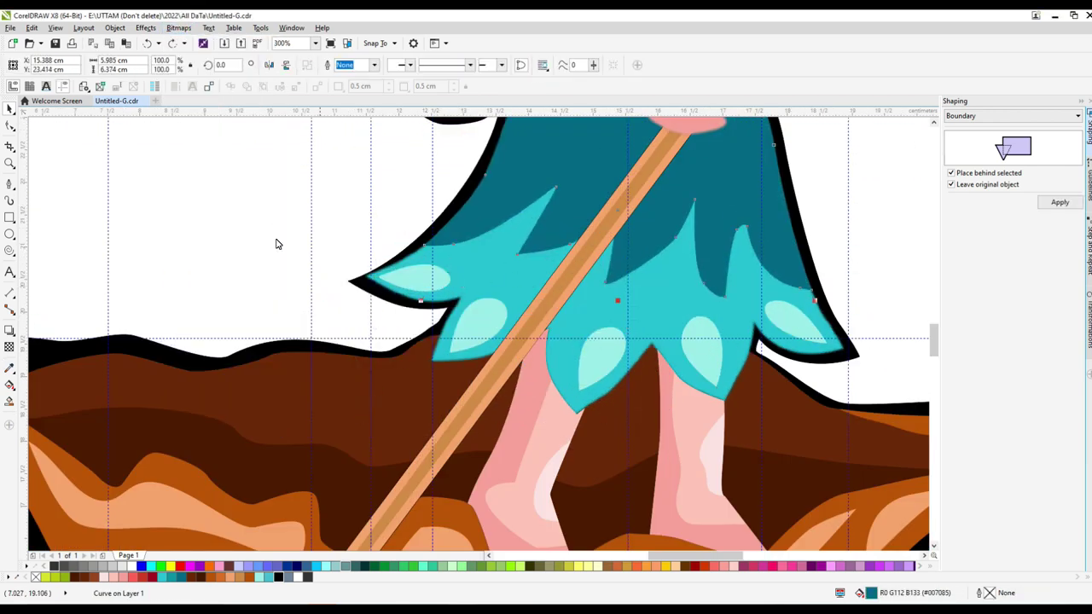
# Move the five pale highlights off the skirt and place a copy of the dress shapes beside the figure
pyautogui.click(580, 285)
pyautogui.scroll(-2, 580, 286)
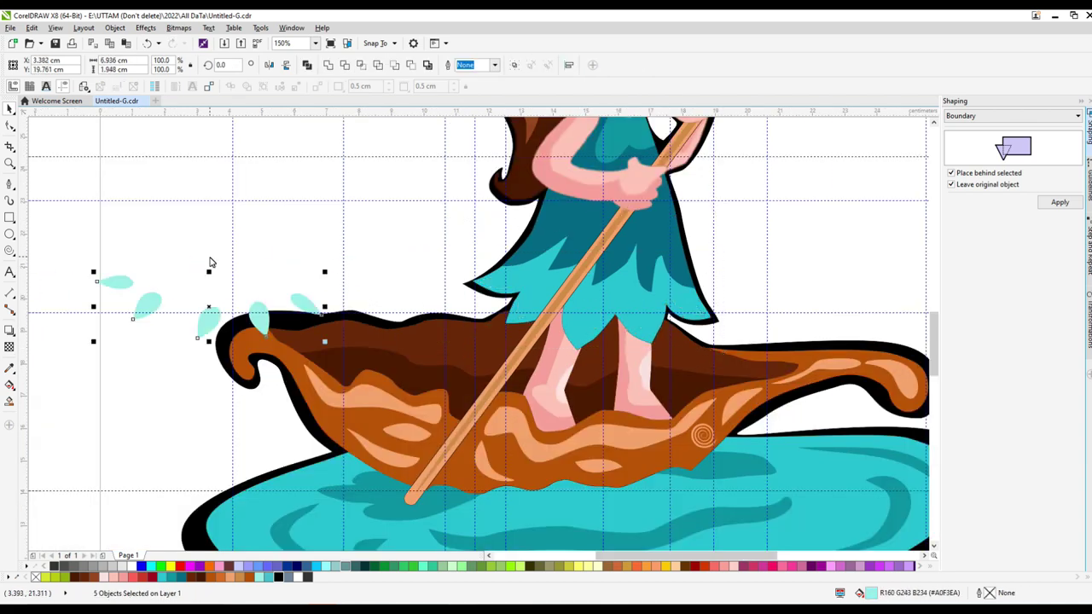
pyautogui.moveTo(569, 235); pyautogui.dragTo(365, 262)
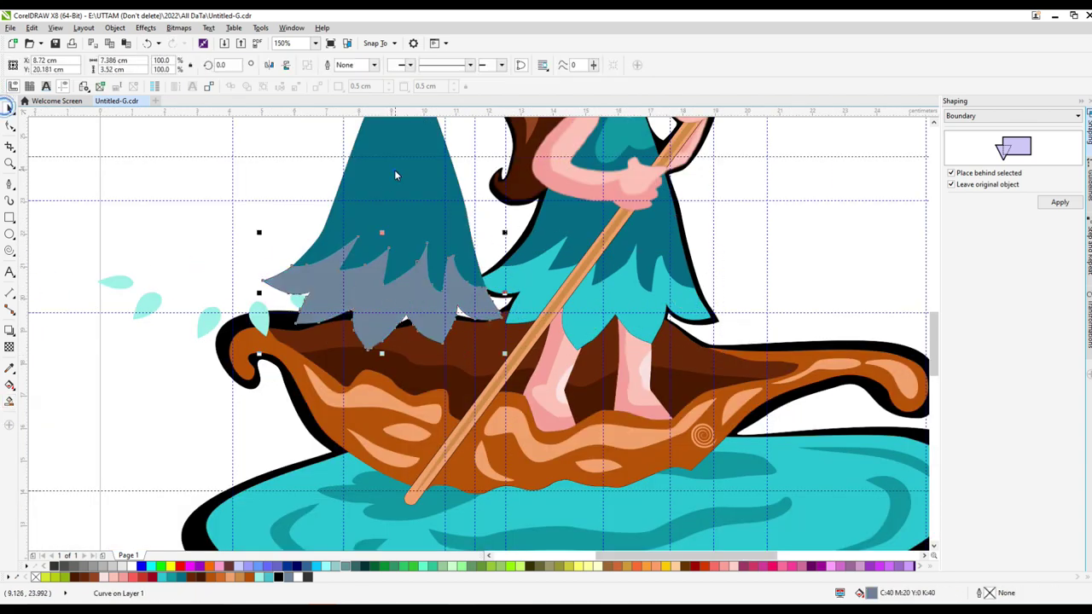
# Align the separate gray leaf-hem shape over the skirt's hem and recolor it turquoise
pyautogui.press('Escape')
pyautogui.click(411, 226)
pyautogui.scroll(6, 519, 278)
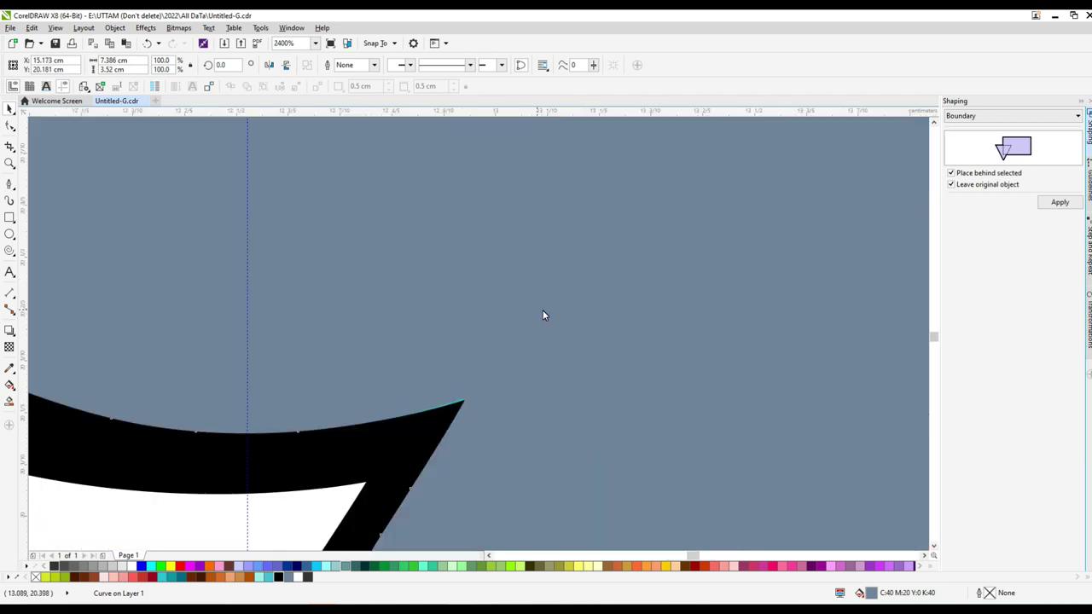
pyautogui.scroll(-6, 535, 312)
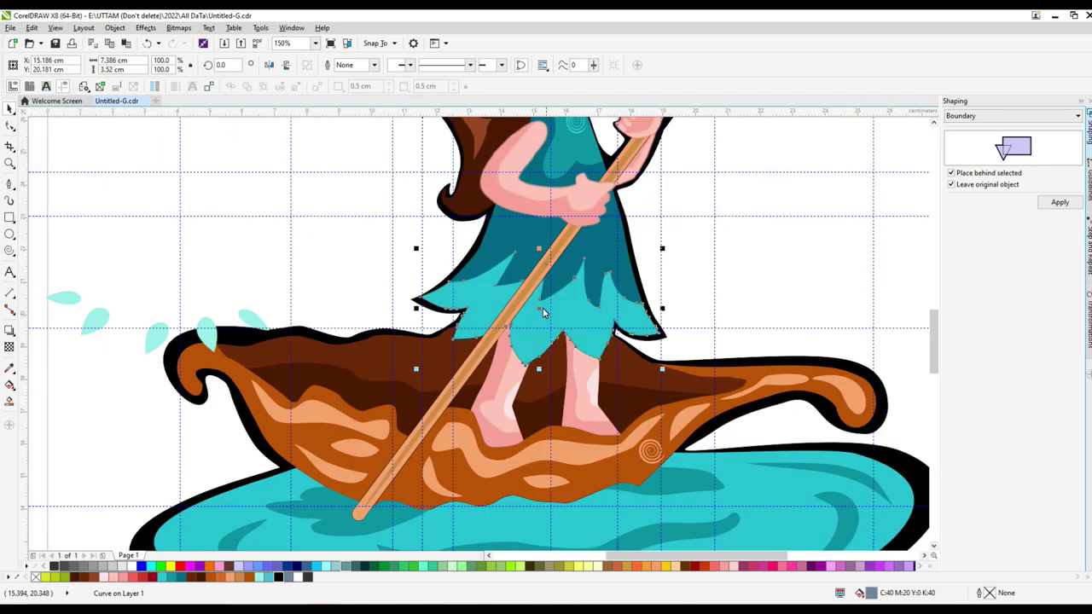
pyautogui.press('Delete')
pyautogui.hotkey('ctrl', 'z')
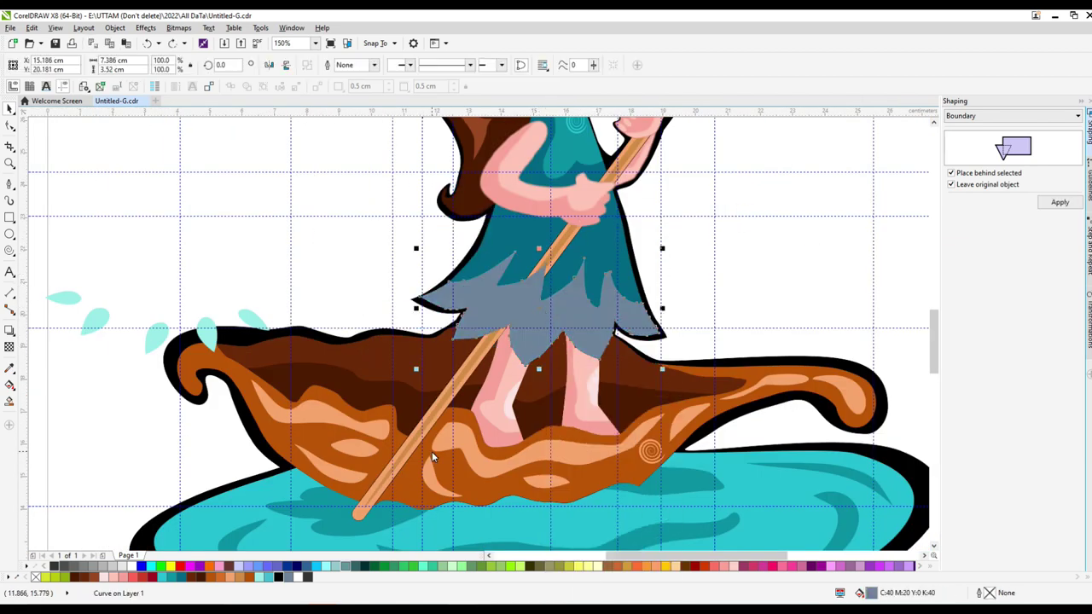
pyautogui.click(151, 566)
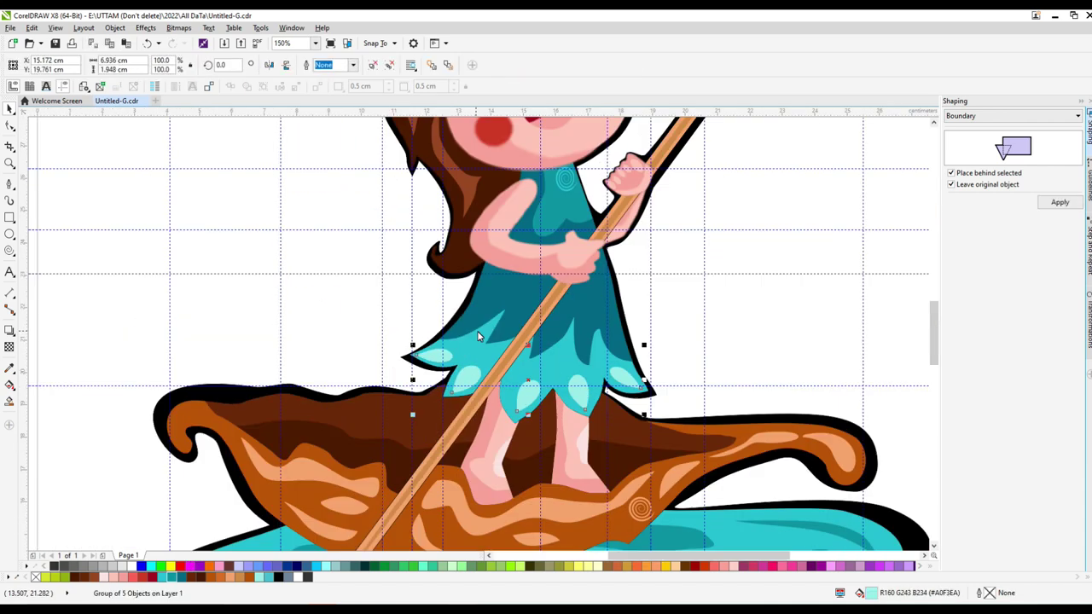
# Convert the dress's turquoise base and dark teal layer to 300 dpi RGB bitmaps and soften them with Gaussian blurs
pyautogui.click(145, 28)
pyautogui.click(178, 27)
pyautogui.click(209, 42)
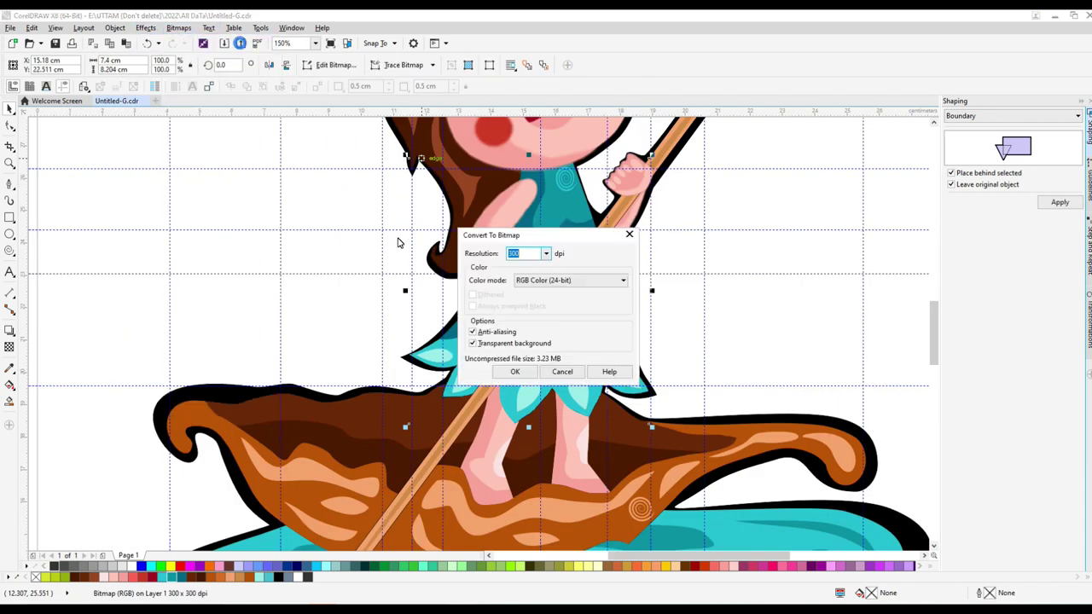
pyautogui.press('Return')
pyautogui.click(178, 27)
pyautogui.moveTo(186, 275)
pyautogui.click(324, 309)
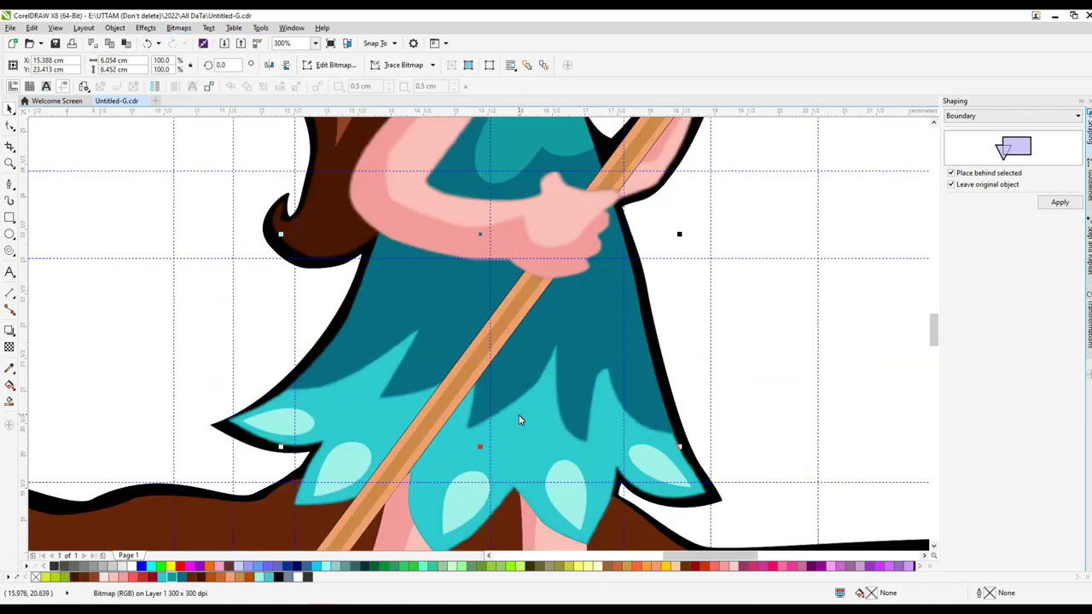
# Apply a Gaussian blur to the lighter teal patch on the dress's bodice
pyautogui.click(178, 27)
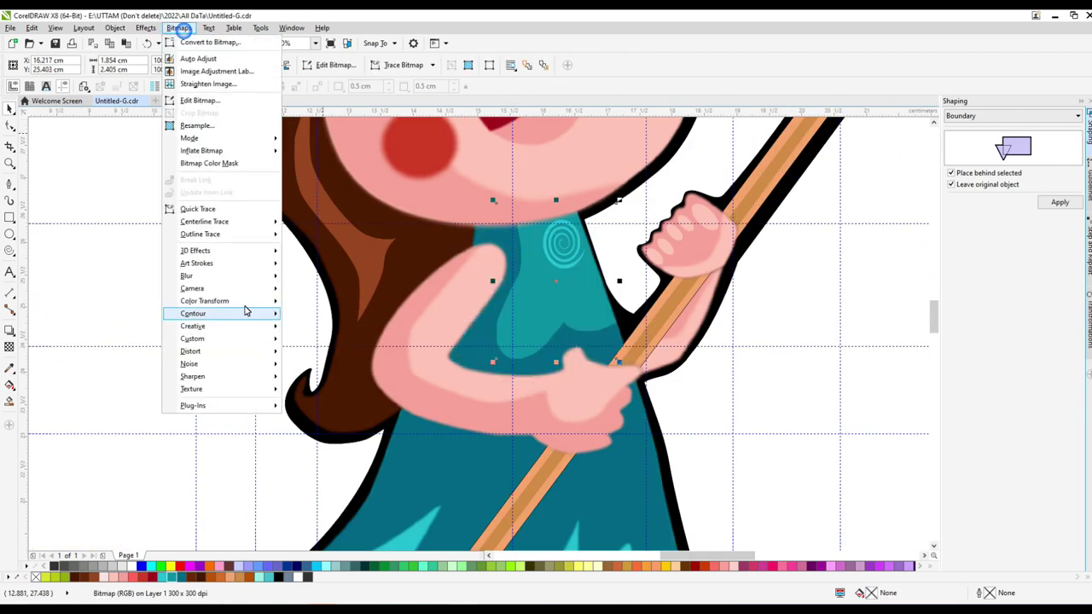
pyautogui.click(324, 310)
pyautogui.press('Escape')
# Reshape the two light pink leg shapes so their tops extend up into the skirt area
pyautogui.click(576, 267)
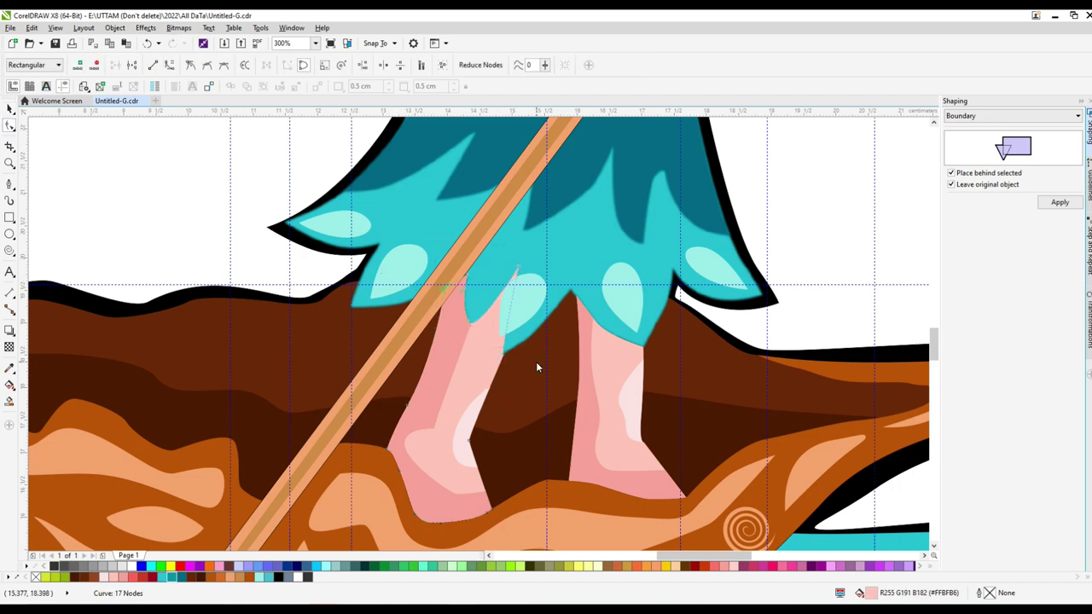
pyautogui.moveTo(440, 232); pyautogui.dragTo(553, 330)
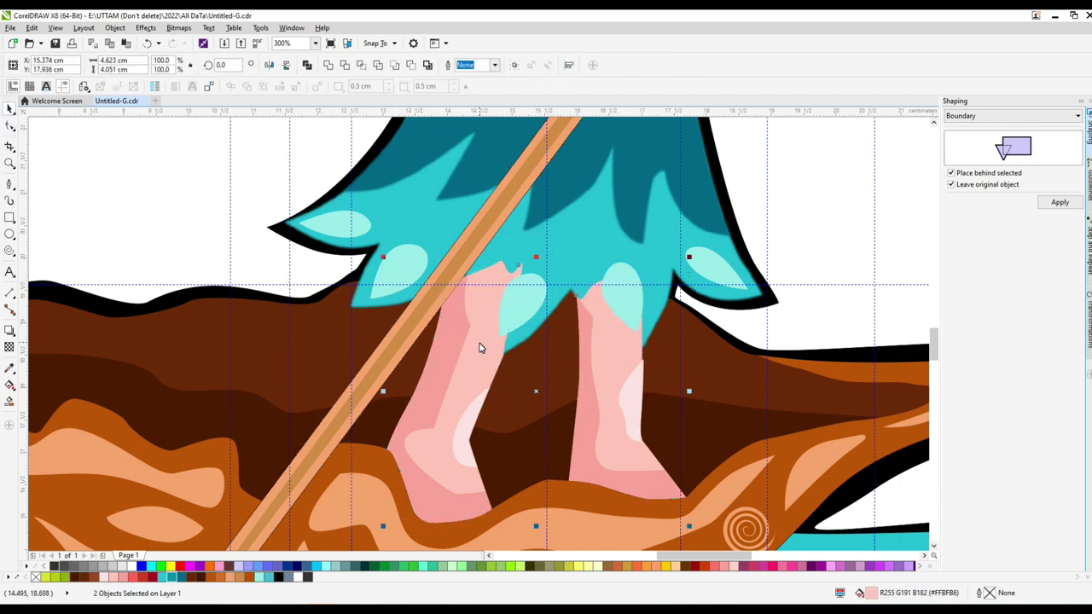
# Try changing the stacking order of the two light pink leg shapes, and undo it
pyautogui.rightClick(536, 390)
pyautogui.moveTo(566, 261)
pyautogui.click(731, 334)
pyautogui.click(535, 394)
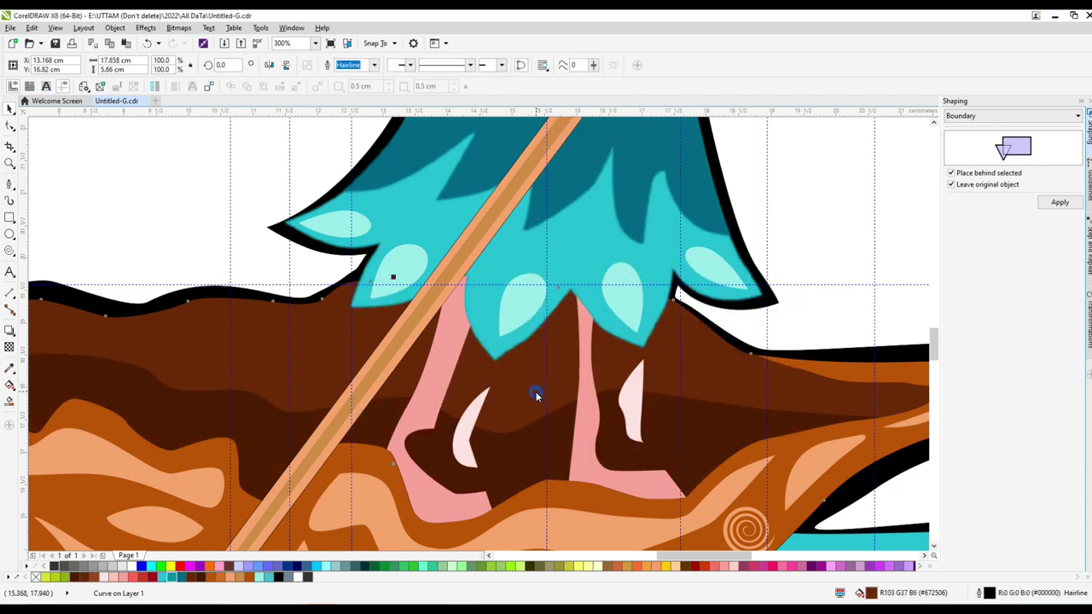
pyautogui.hotkey('ctrl', 'z')
pyautogui.hotkey('ctrl', 'z')
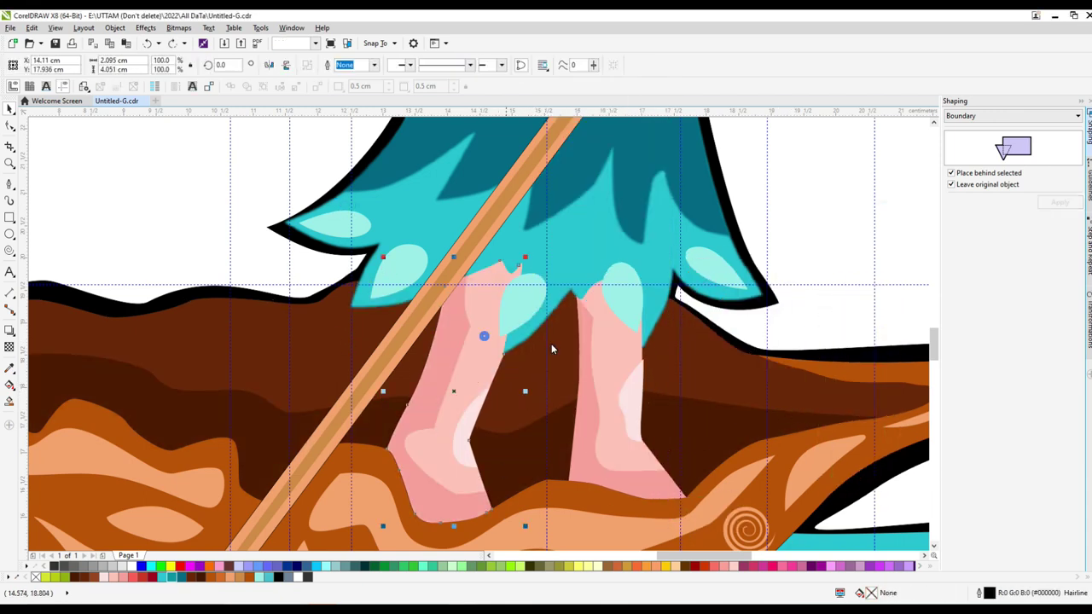
# Move the two light pink leg shapes off the figure and restack them individually behind the darker pink leg shading
pyautogui.moveTo(551, 386); pyautogui.dragTo(794, 391)
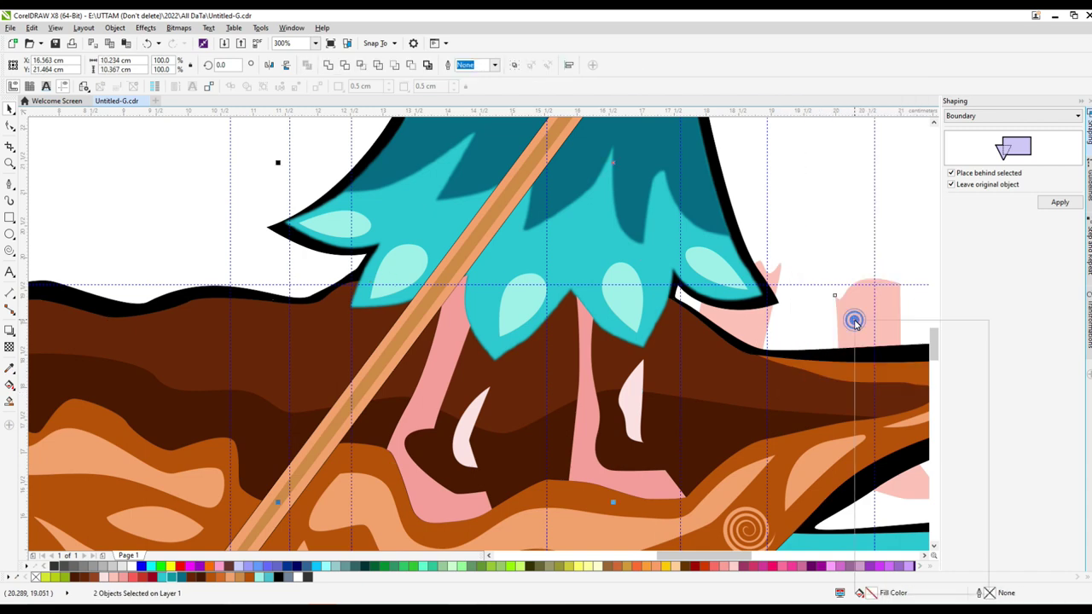
pyautogui.click(449, 446)
pyautogui.scroll(-2, 450, 446)
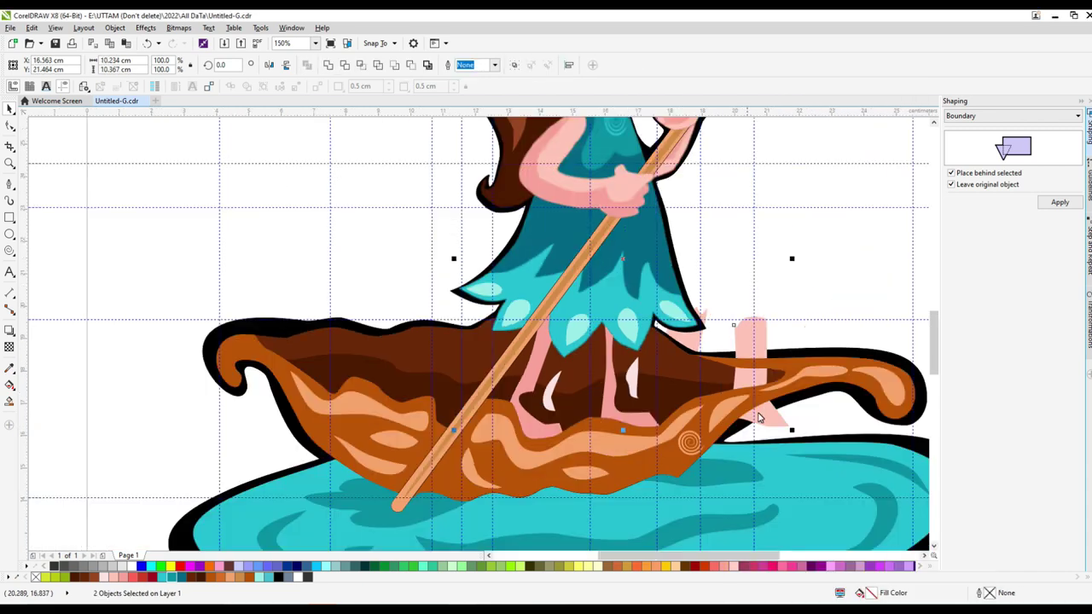
pyautogui.click(731, 345)
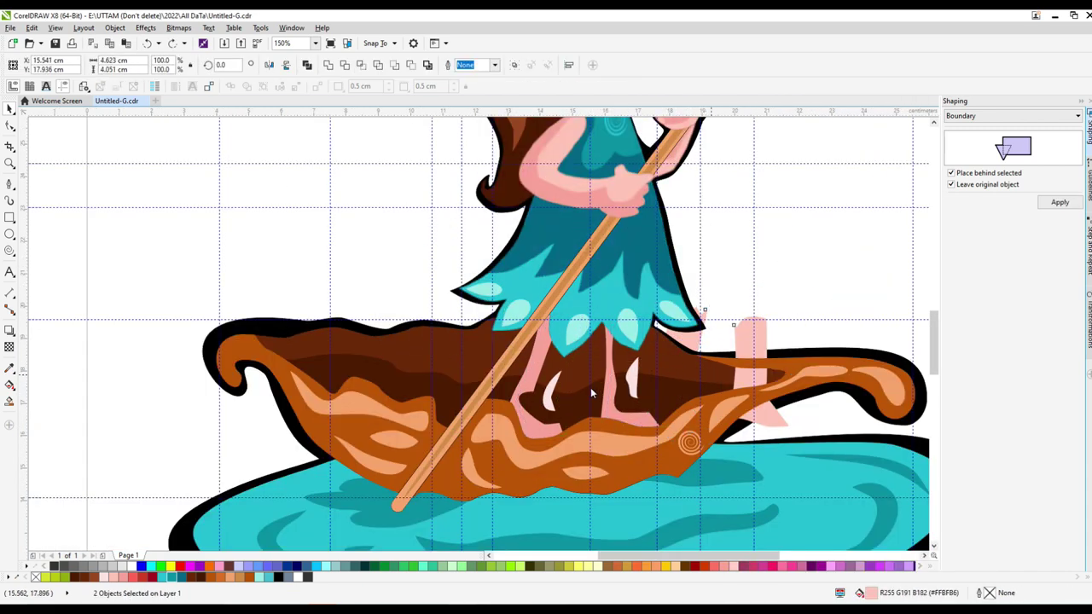
pyautogui.hotkey('ctrl', 'shift', 'z')
pyautogui.rightClick(719, 286)
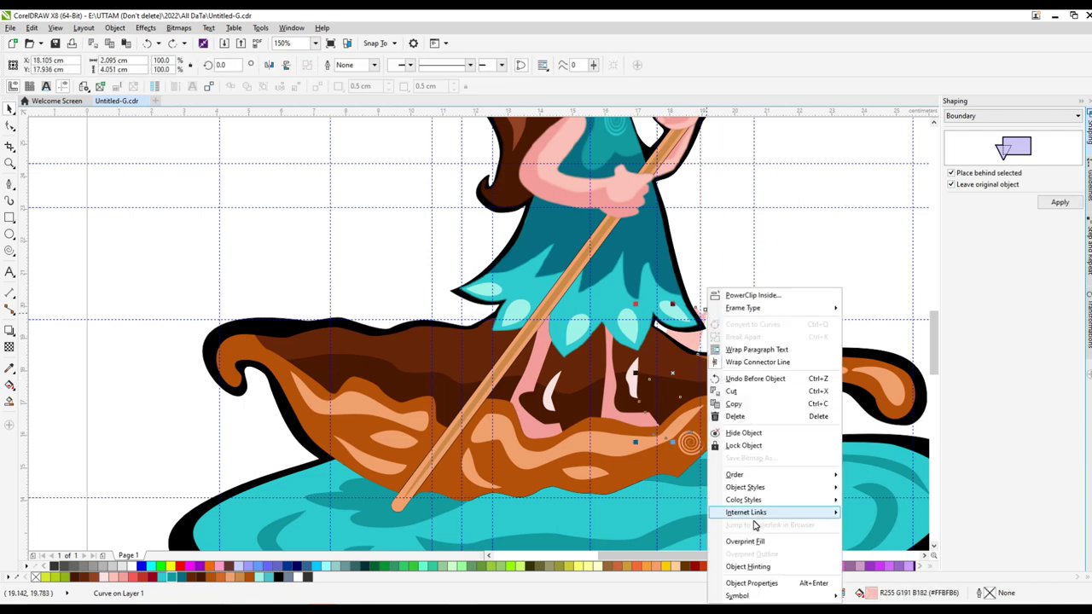
pyautogui.click(539, 419)
# Align both light pink leg shapes with the darker shading and highlights of the legs
pyautogui.scroll(4, 552, 390)
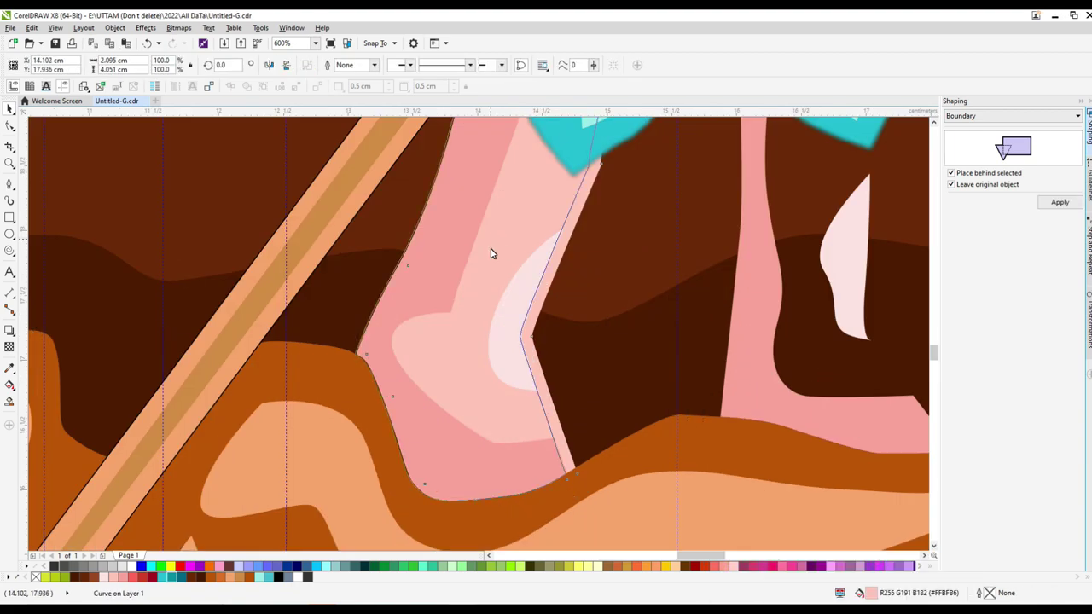
pyautogui.scroll(2, 483, 227)
pyautogui.scroll(-6, 664, 238)
pyautogui.scroll(5, 539, 291)
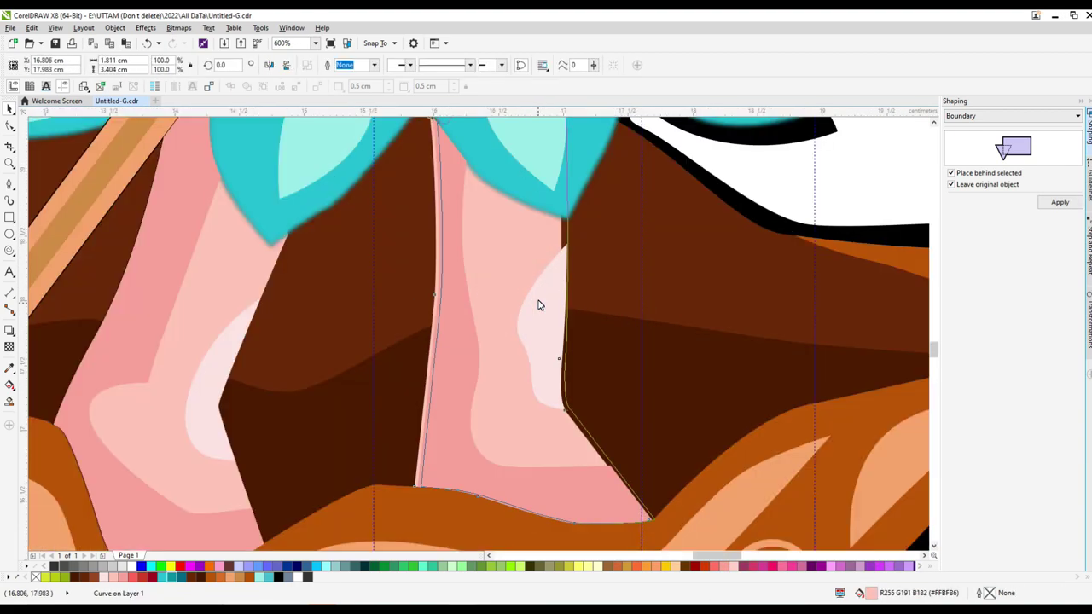
pyautogui.scroll(-2, 551, 298)
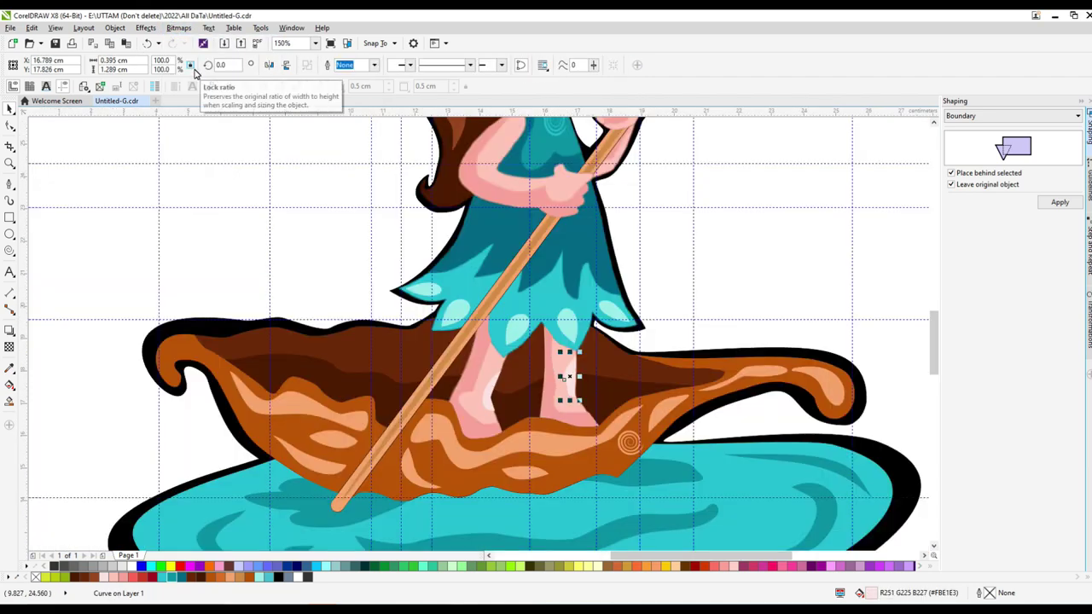
# Convert the legs' highlights and pink shapes to 300 dpi RGB bitmaps and soften them with Gaussian blurs
pyautogui.click(178, 28)
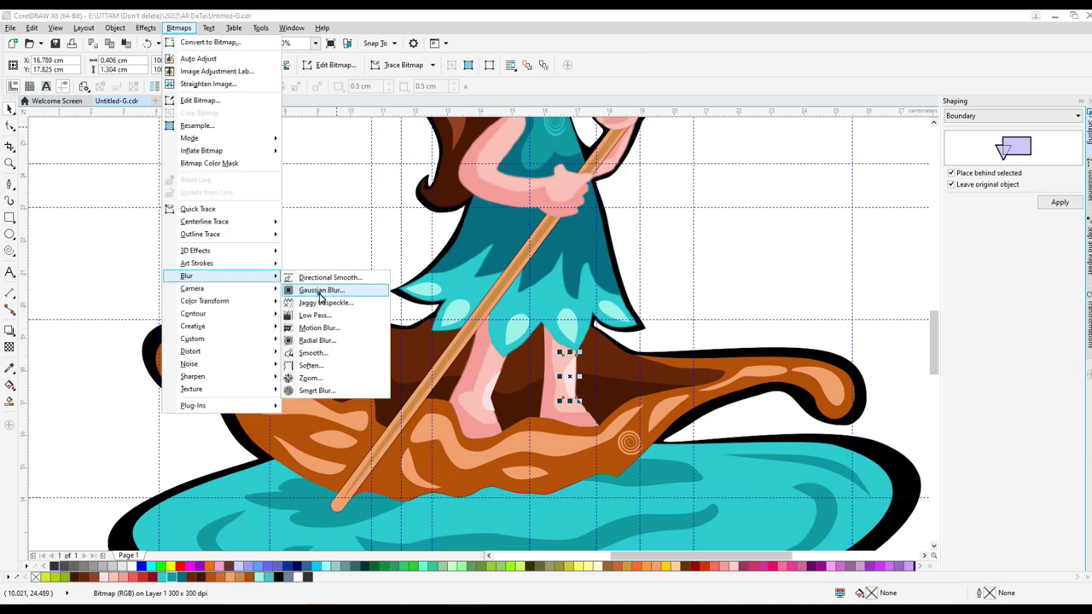
pyautogui.click(178, 27)
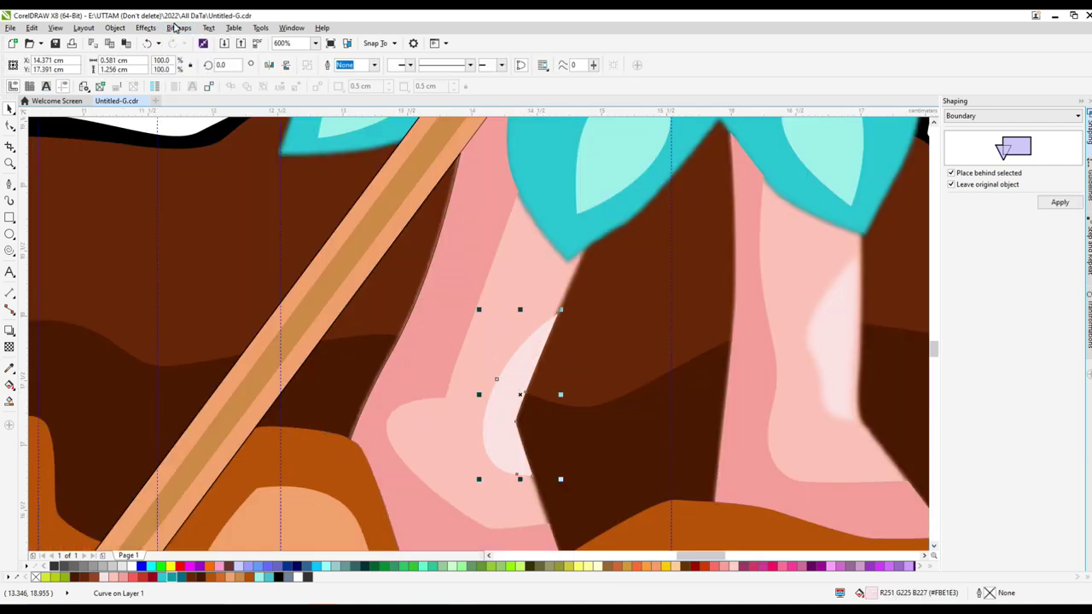
pyautogui.click(178, 27)
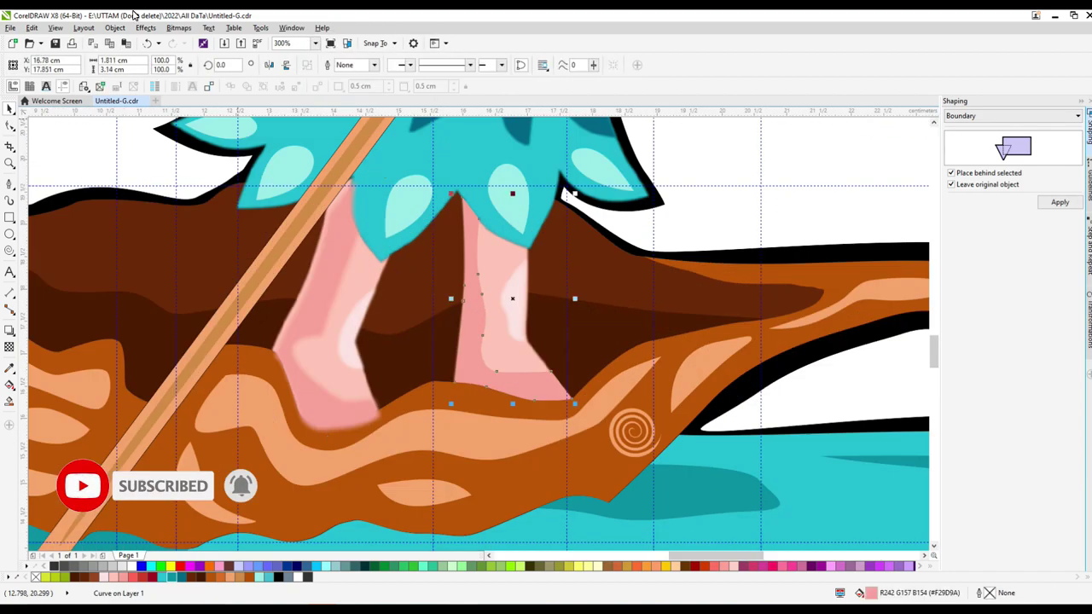
pyautogui.click(208, 27)
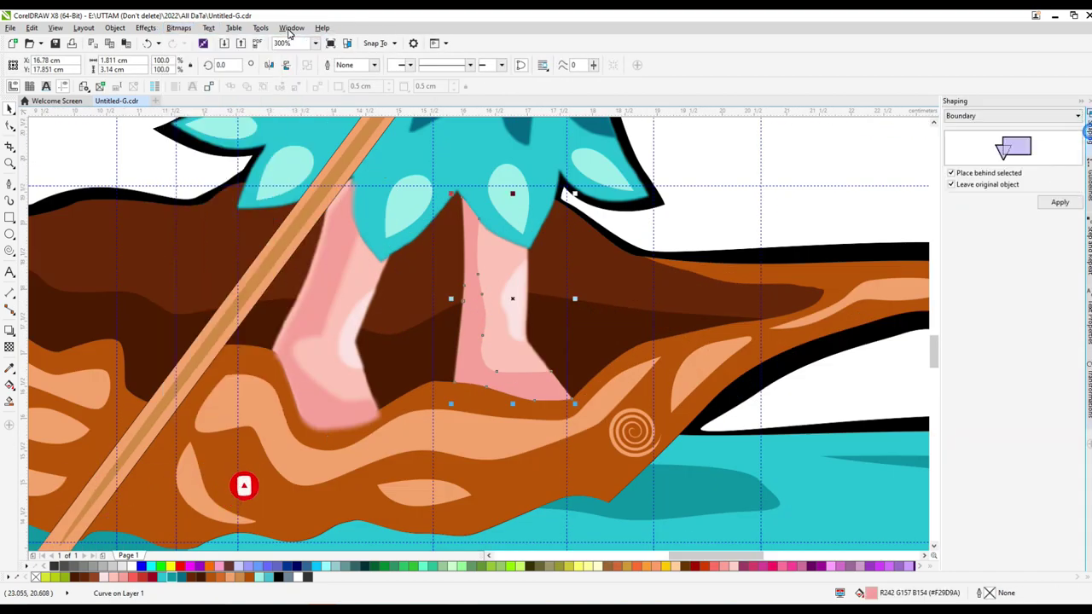
pyautogui.click(304, 292)
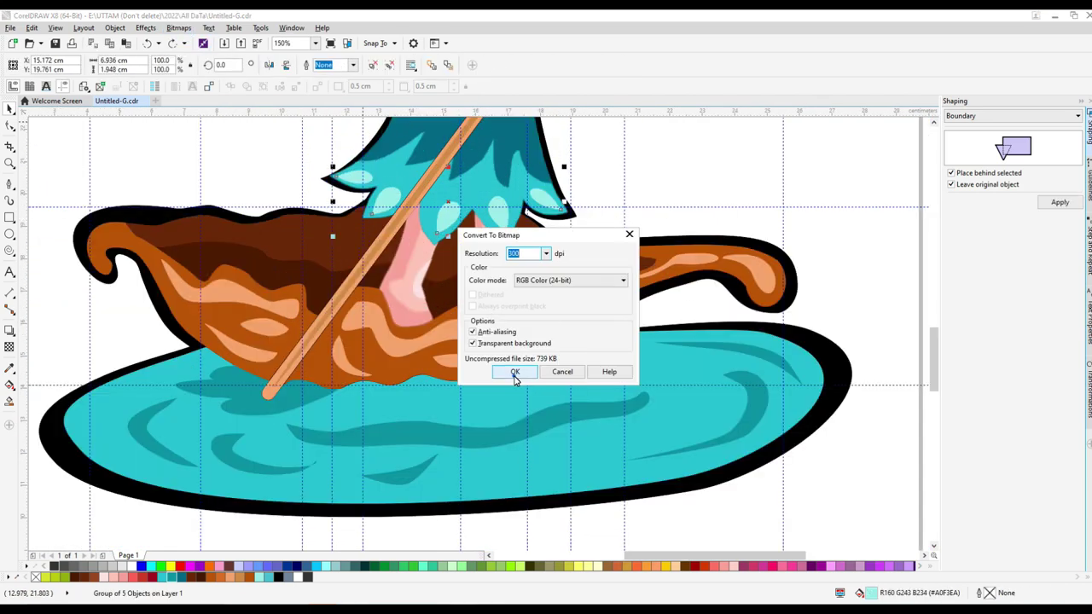
# Convert the skirt's five pale highlights and the boat's dark interior shading to 300 dpi RGB bitmaps and blur them
pyautogui.click(515, 371)
pyautogui.click(178, 27)
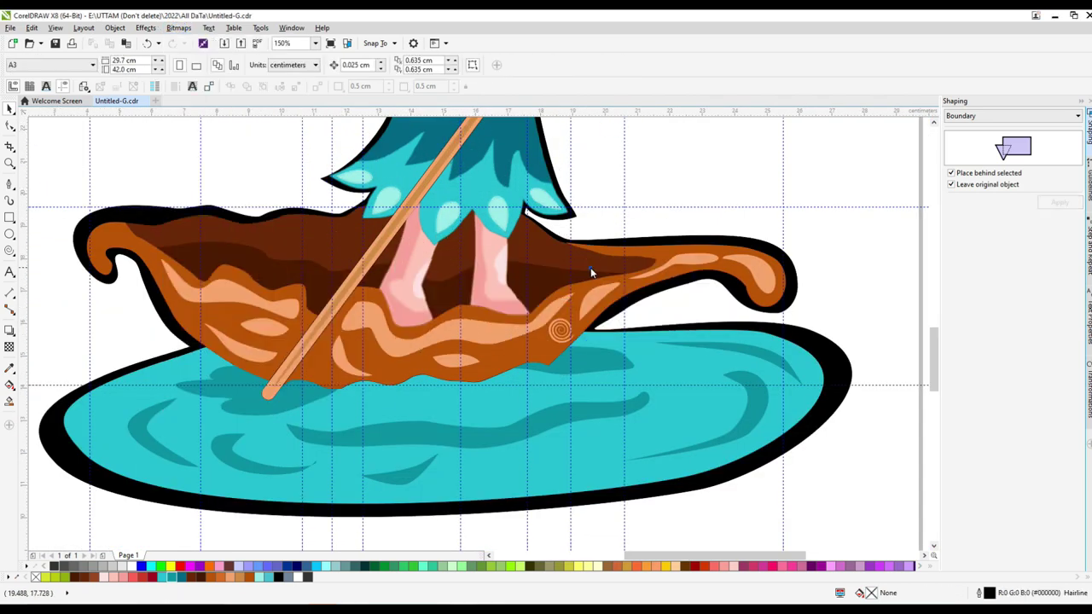
pyautogui.click(178, 28)
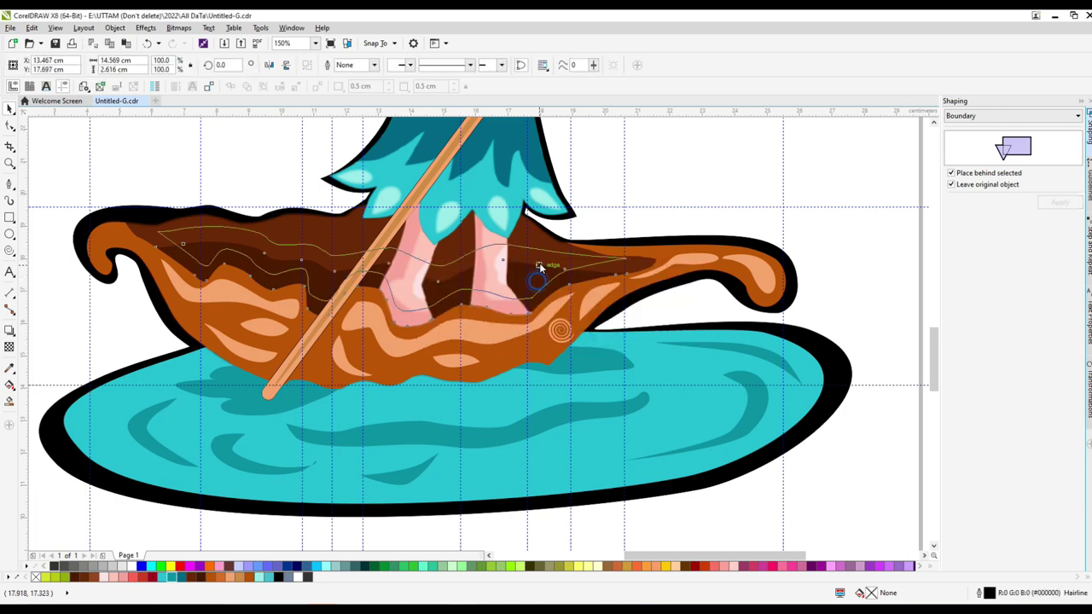
pyautogui.click(176, 28)
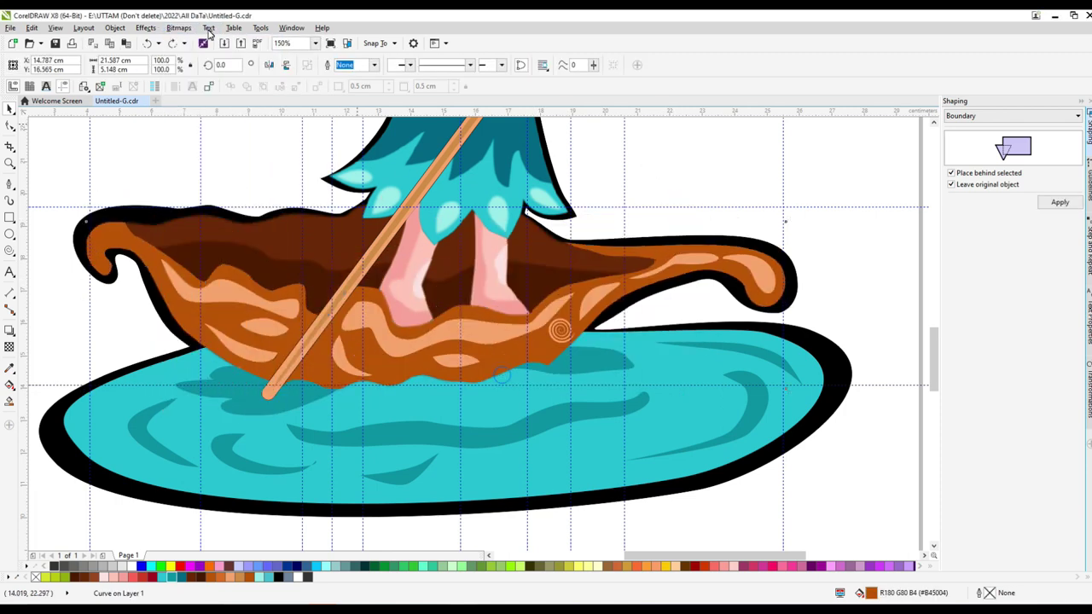
# Apply a 4-pixel Gaussian blur to the boat's orange-brown hull and soften its light orange highlights as a bitmap
pyautogui.click(178, 27)
pyautogui.click(341, 290)
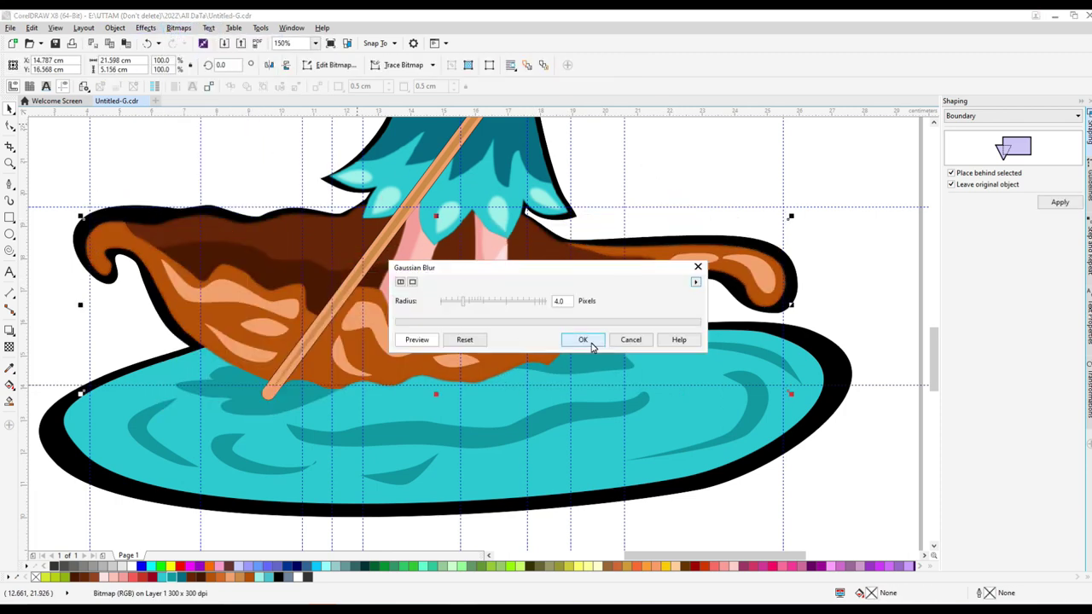
pyautogui.click(585, 338)
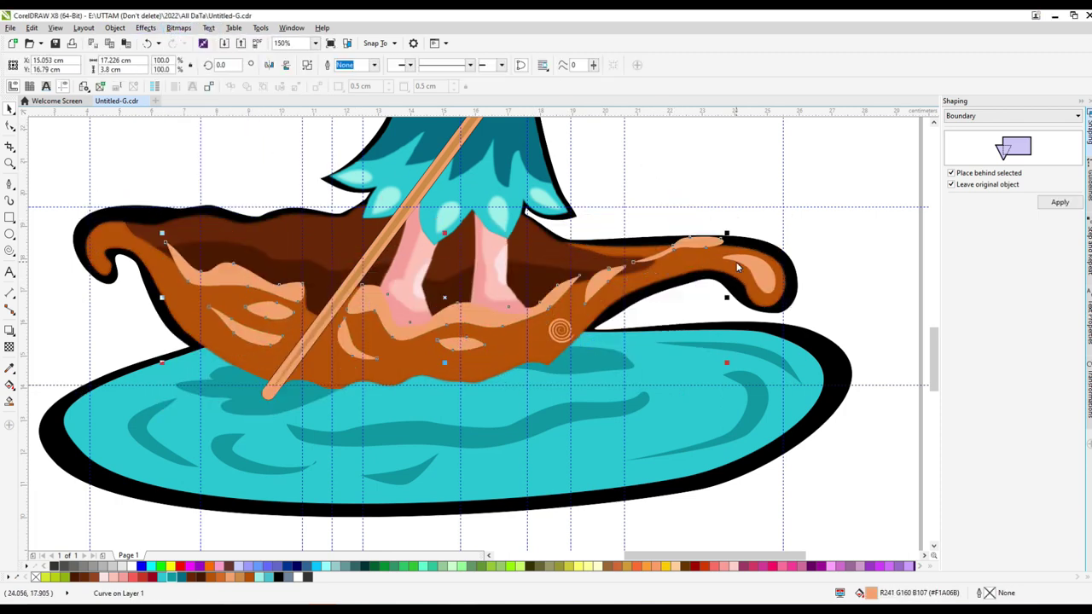
pyautogui.hotkey('ctrl', 'z')
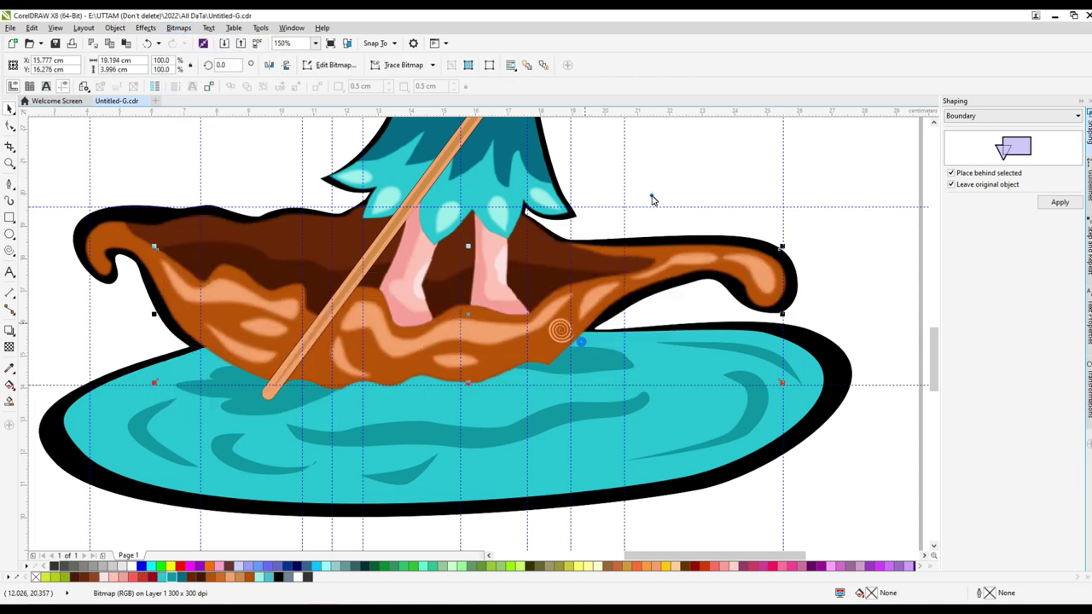
pyautogui.click(614, 192)
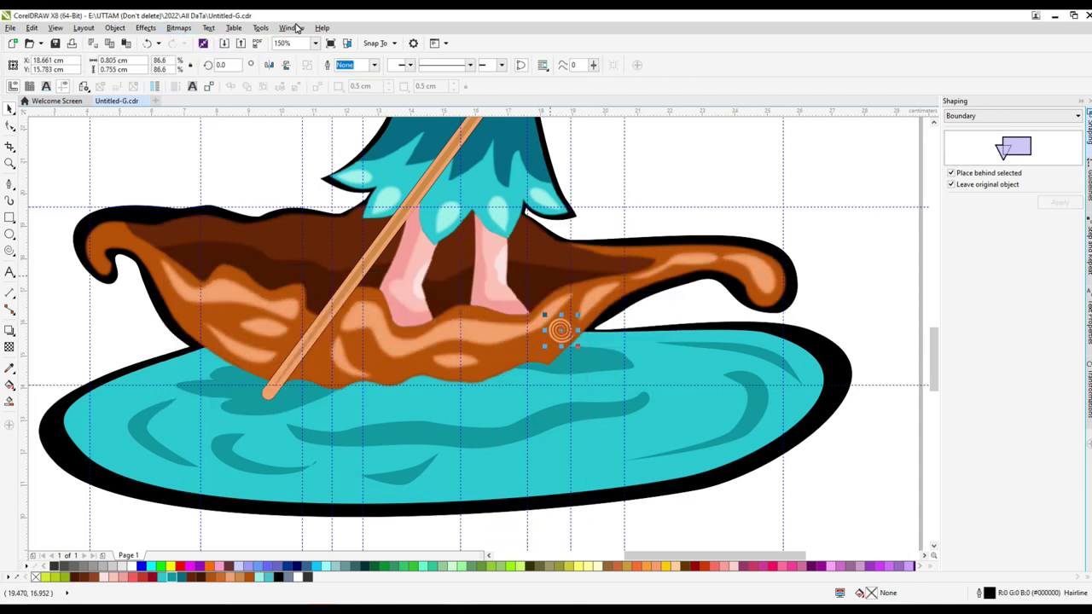
# Convert the spiral on the boat's hull to a 300 dpi RGB bitmap and apply a Gaussian blur
pyautogui.click(178, 27)
pyautogui.click(205, 39)
pyautogui.click(507, 372)
pyautogui.click(178, 28)
pyautogui.moveTo(221, 276)
pyautogui.click(324, 293)
pyautogui.click(598, 434)
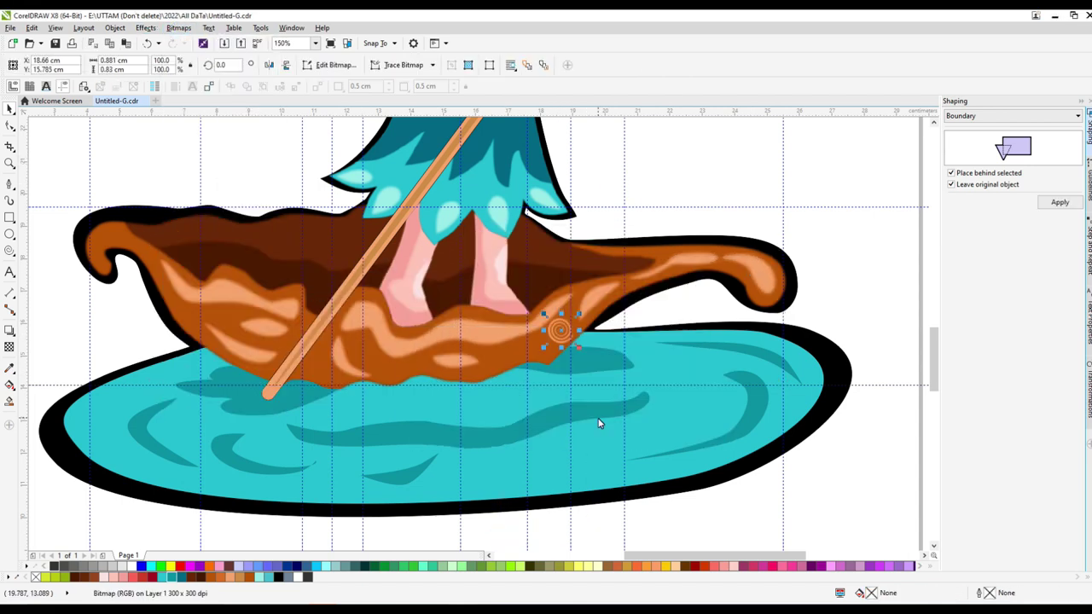
pyautogui.scroll(5, 100, 244)
pyautogui.scroll(-5, 219, 293)
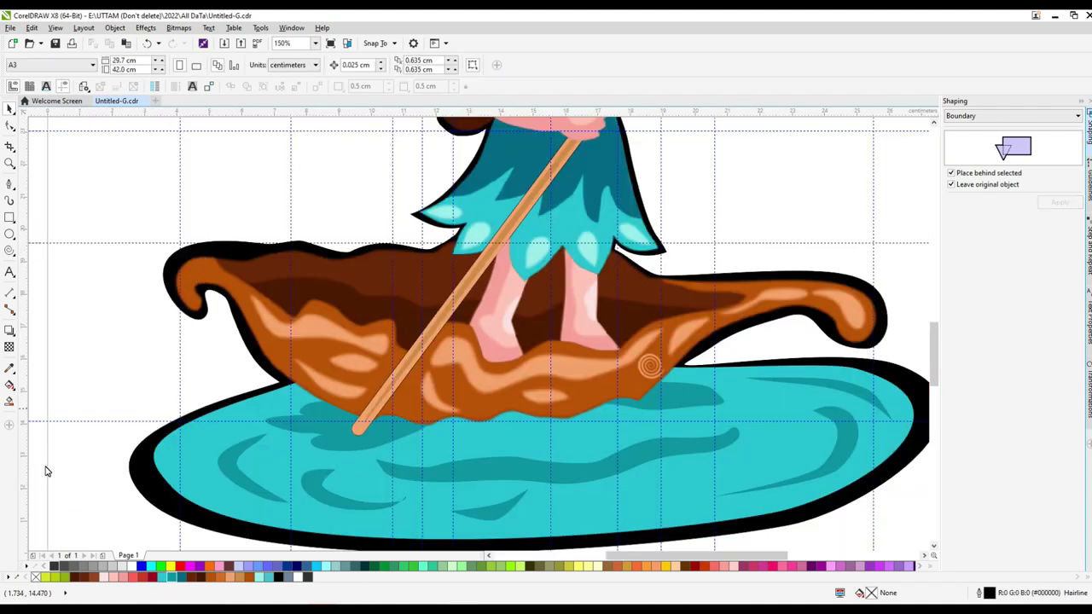
# Convert the turquoise pond base to a 300 dpi RGB bitmap and apply a Gaussian blur of about 4 pixels
pyautogui.click(477, 431)
pyautogui.scroll(-5, 478, 430)
pyautogui.scroll(2, 748, 415)
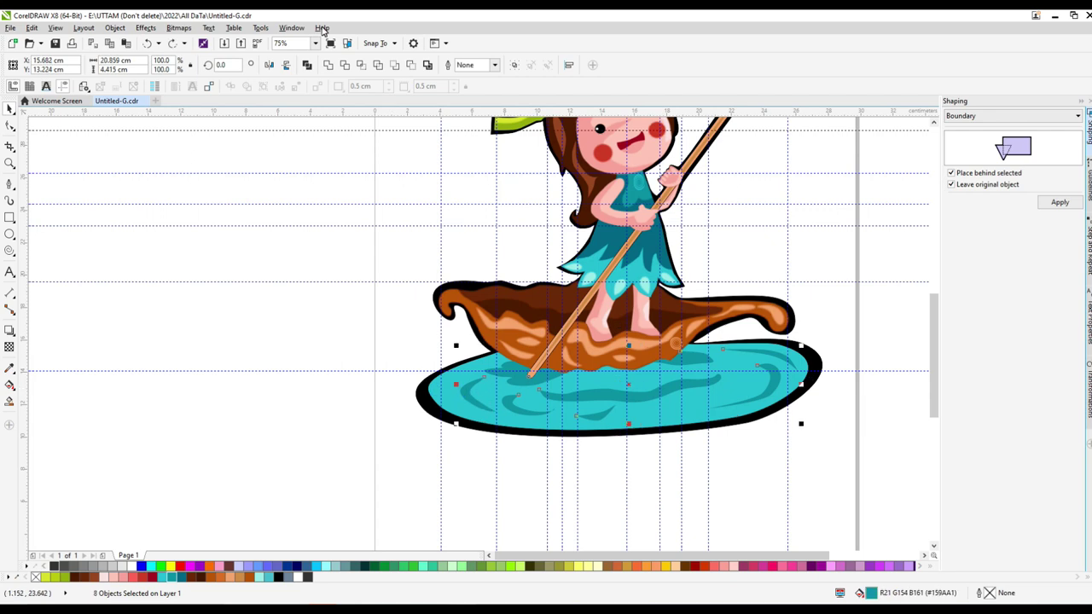
pyautogui.click(178, 27)
pyautogui.moveTo(204, 275)
pyautogui.click(342, 287)
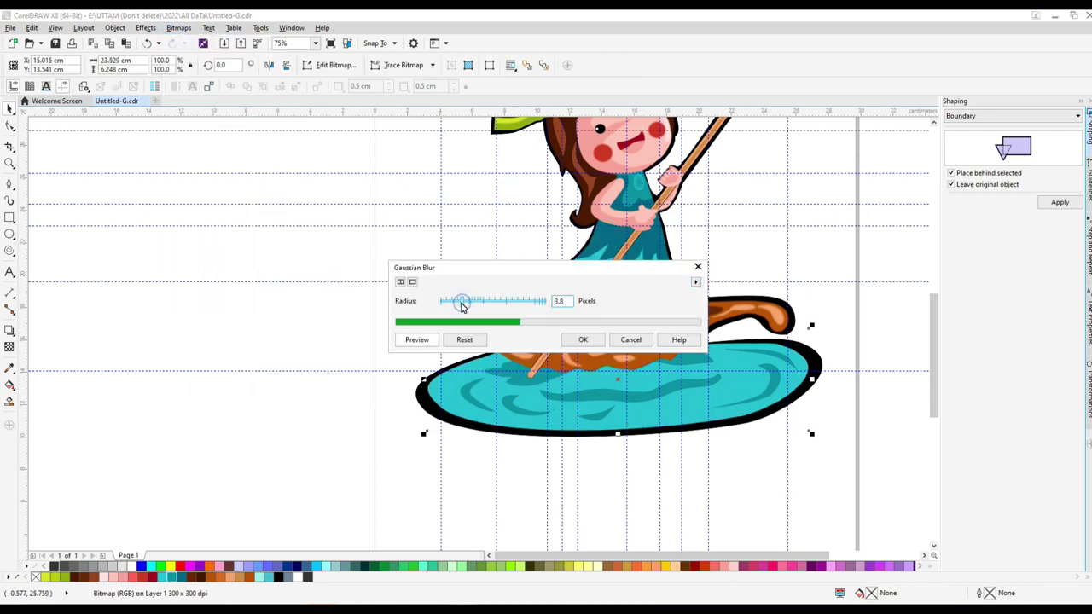
pyautogui.click(580, 338)
# Apply a 4-pixel Gaussian blur to the pond's dark teal ripples
pyautogui.scroll(2, 479, 405)
pyautogui.click(178, 27)
pyautogui.click(341, 288)
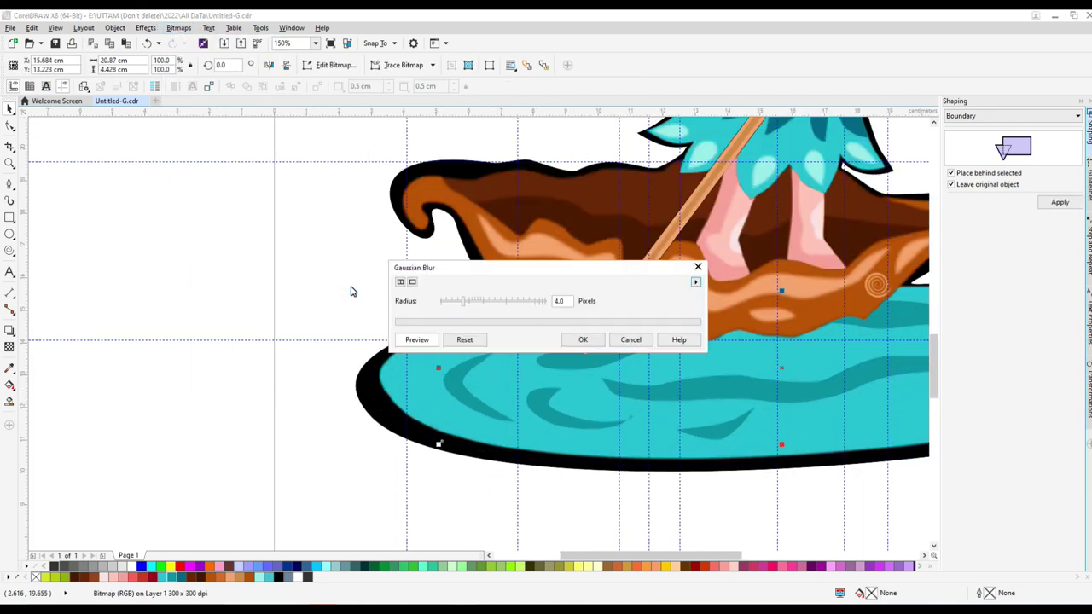
pyautogui.click(580, 339)
# Apply a Gaussian blur to the light orange base of the pole the girl is holding
pyautogui.scroll(-3, 762, 204)
pyautogui.scroll(4, 256, 255)
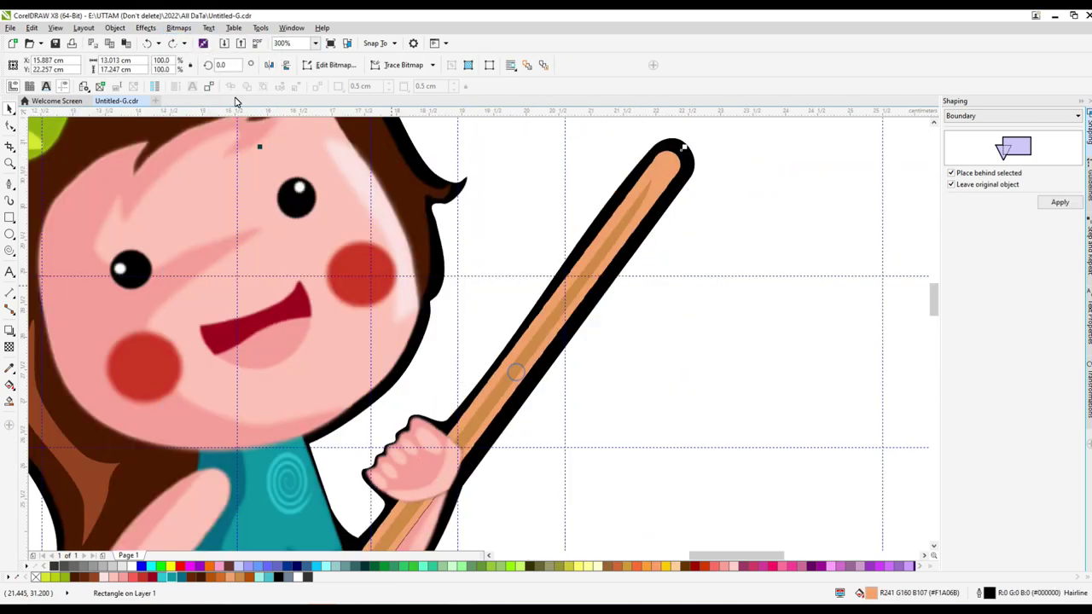
pyautogui.click(179, 27)
pyautogui.click(341, 287)
pyautogui.click(585, 339)
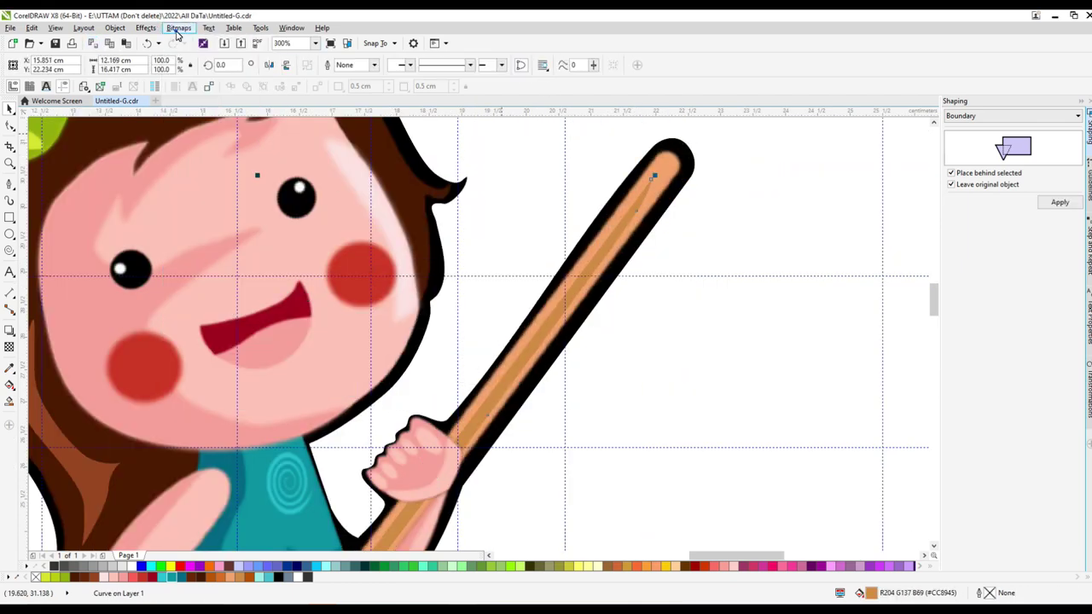
# Convert the pole's darker stripe to a 300 dpi RGB bitmap and apply a Gaussian blur of about 6 pixels
pyautogui.click(178, 28)
pyautogui.click(197, 41)
pyautogui.click(512, 372)
pyautogui.click(179, 27)
pyautogui.click(341, 287)
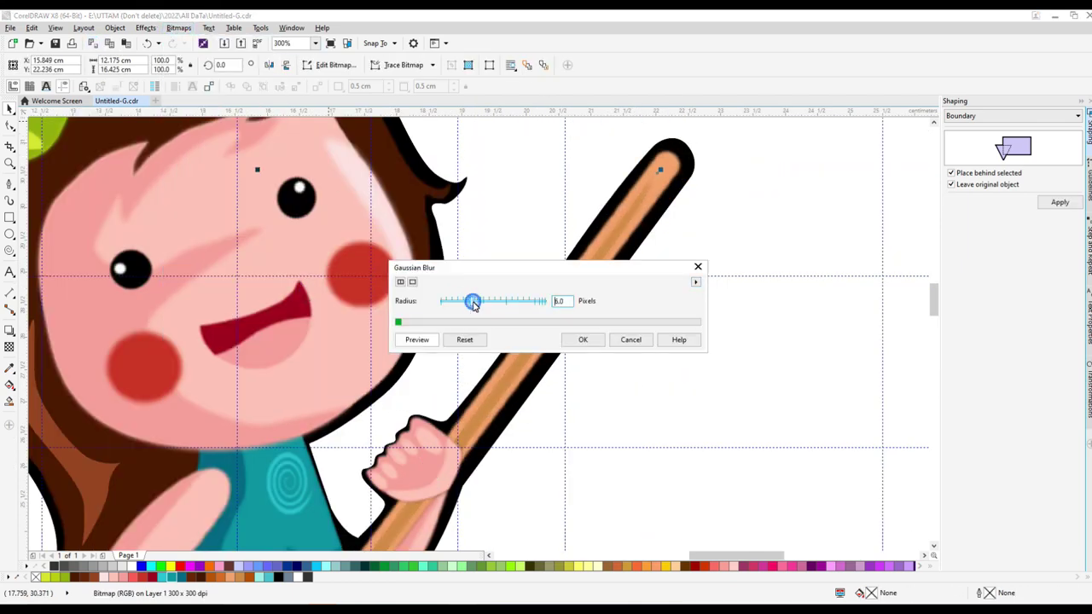
pyautogui.click(582, 339)
# Convert the reddish-brown highlight strands in the girl's hair to a bitmap and soften them with a Gaussian blur
pyautogui.scroll(-3, 546, 256)
pyautogui.scroll(3, 341, 264)
pyautogui.scroll(-3, 389, 263)
pyautogui.scroll(-1, 429, 365)
pyautogui.click(429, 365)
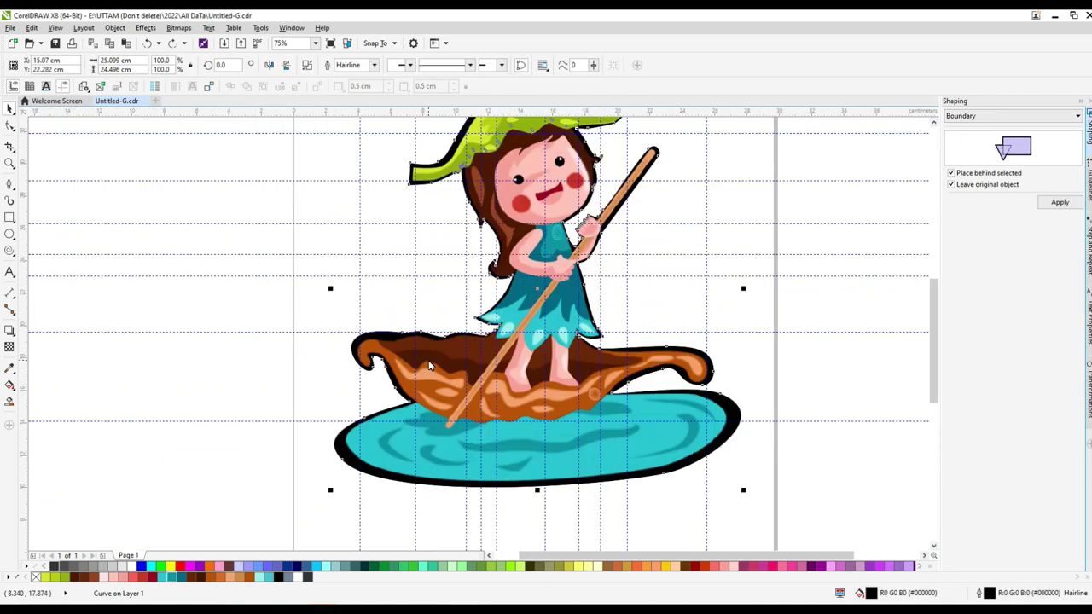
pyautogui.click(429, 365)
pyautogui.scroll(4, 546, 256)
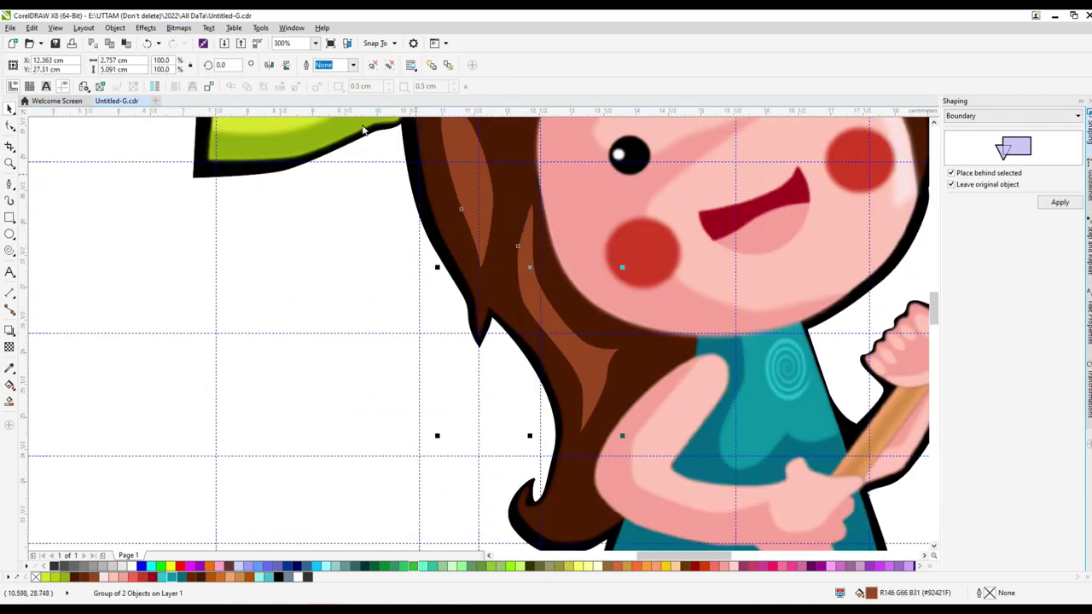
pyautogui.click(179, 27)
pyautogui.click(196, 41)
pyautogui.click(512, 372)
pyautogui.click(178, 27)
pyautogui.moveTo(183, 275)
pyautogui.click(341, 287)
pyautogui.click(583, 339)
# Convert the black silhouette behind the whole illustration to a 300 dpi RGB bitmap and apply a Gaussian blur to it
pyautogui.click(182, 192)
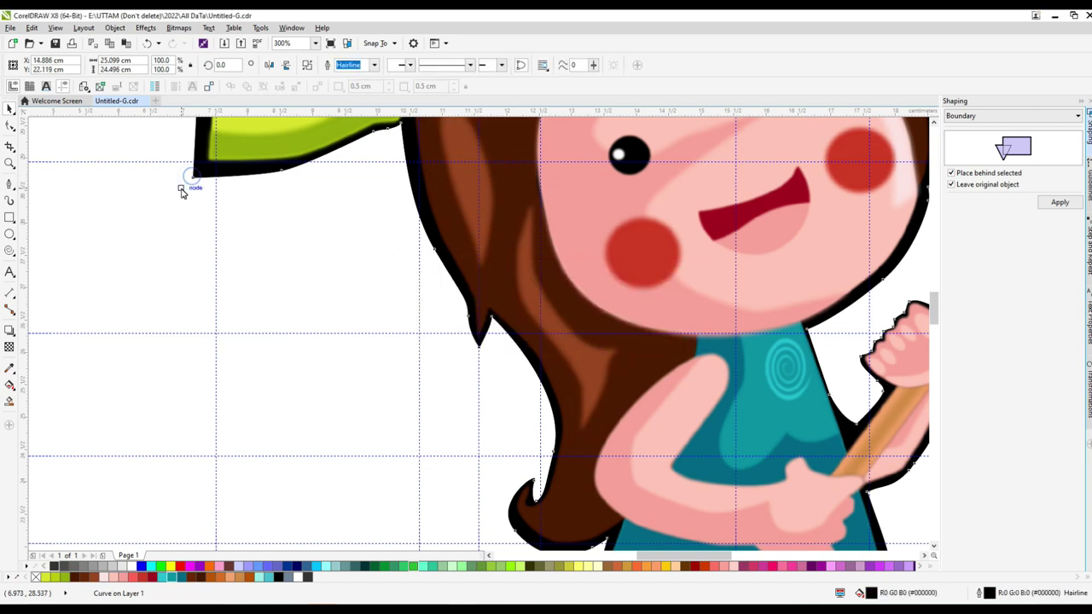
pyautogui.scroll(-4, 419, 291)
pyautogui.click(178, 27)
pyautogui.click(341, 287)
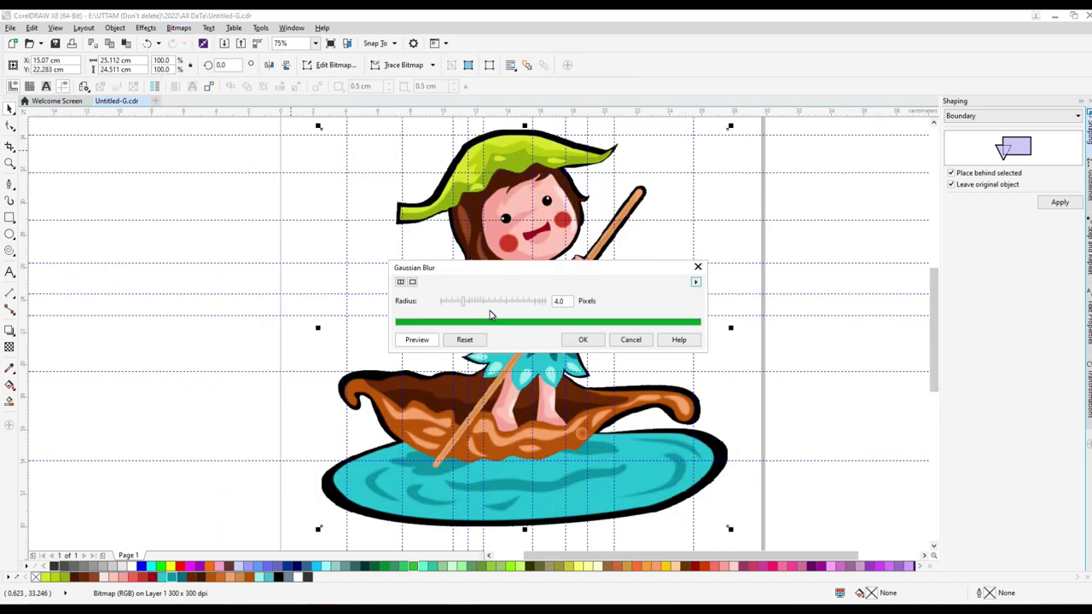
pyautogui.click(697, 267)
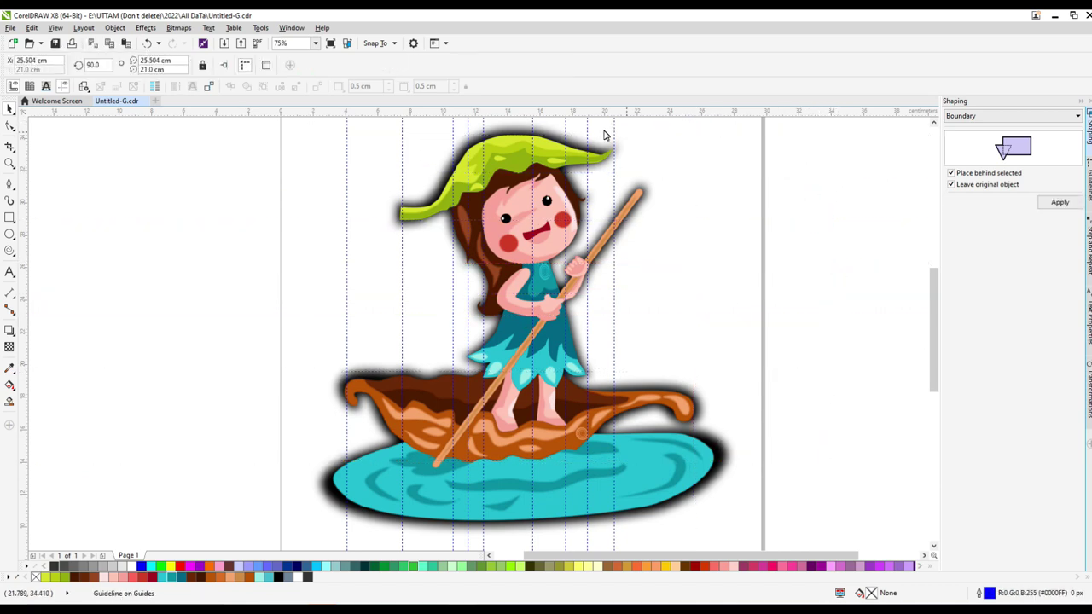
# Delete the remaining guidelines and place the grouped artwork near the middle of a landscape A3 page
pyautogui.click(353, 139)
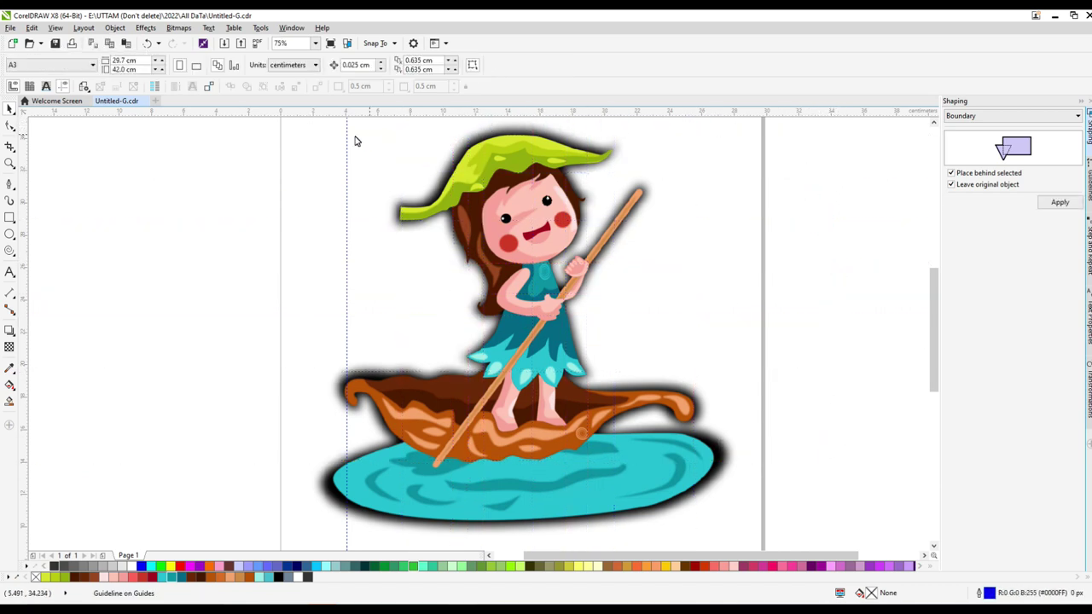
pyautogui.scroll(-2, 509, 184)
pyautogui.scroll(3, 545, 208)
pyautogui.scroll(-1, 544, 209)
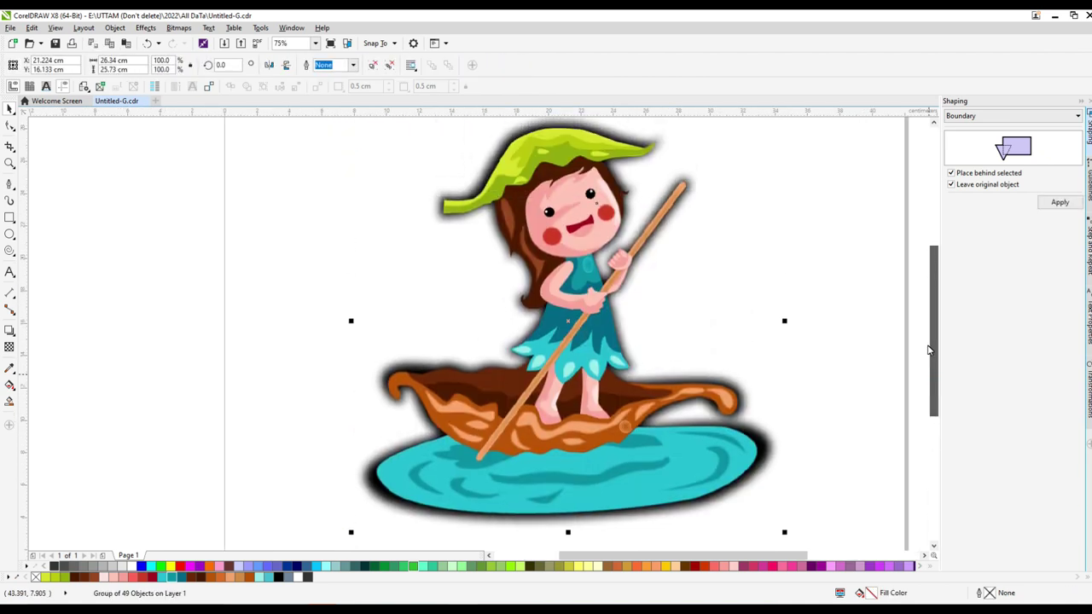
pyautogui.click(838, 293)
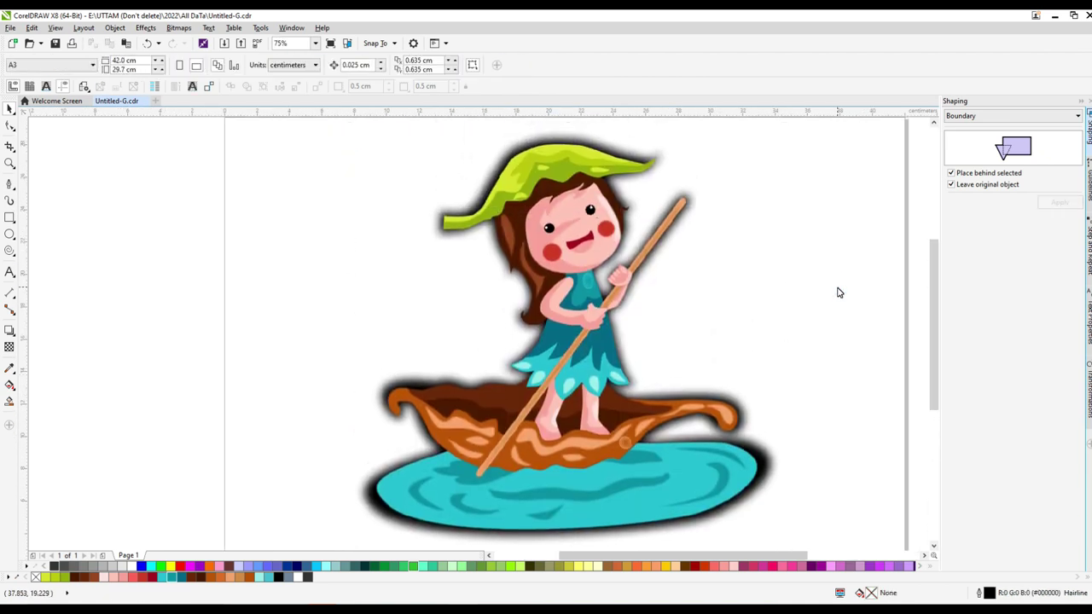